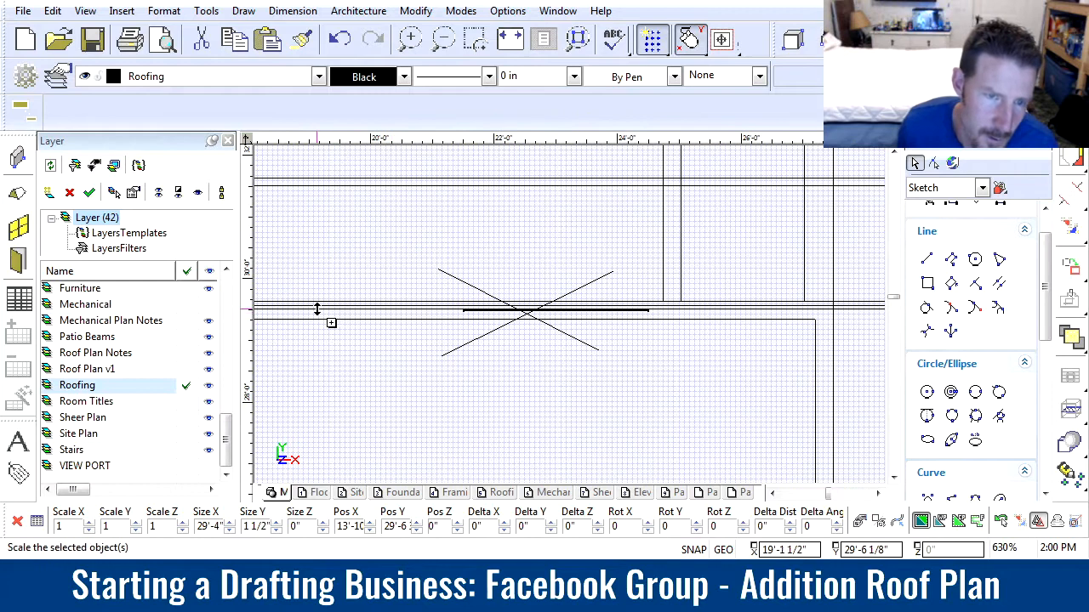
Shift the selected lowest rafter of the addition roof upward to a Y position of about 29'-8" and deselect it
scroll(572, 325, "up", 3)
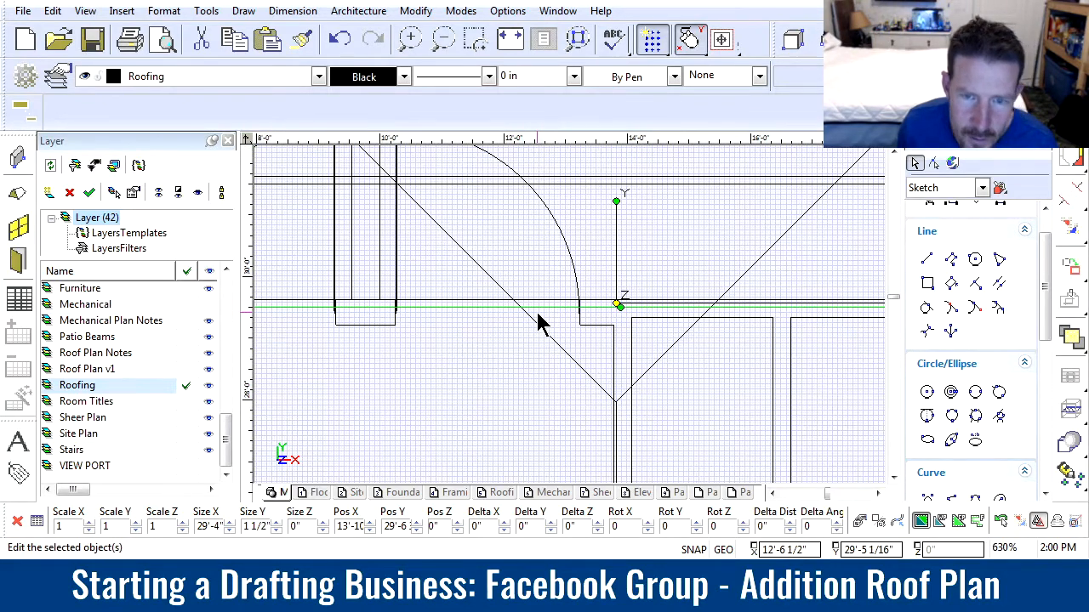
scroll(561, 322, "up", 2)
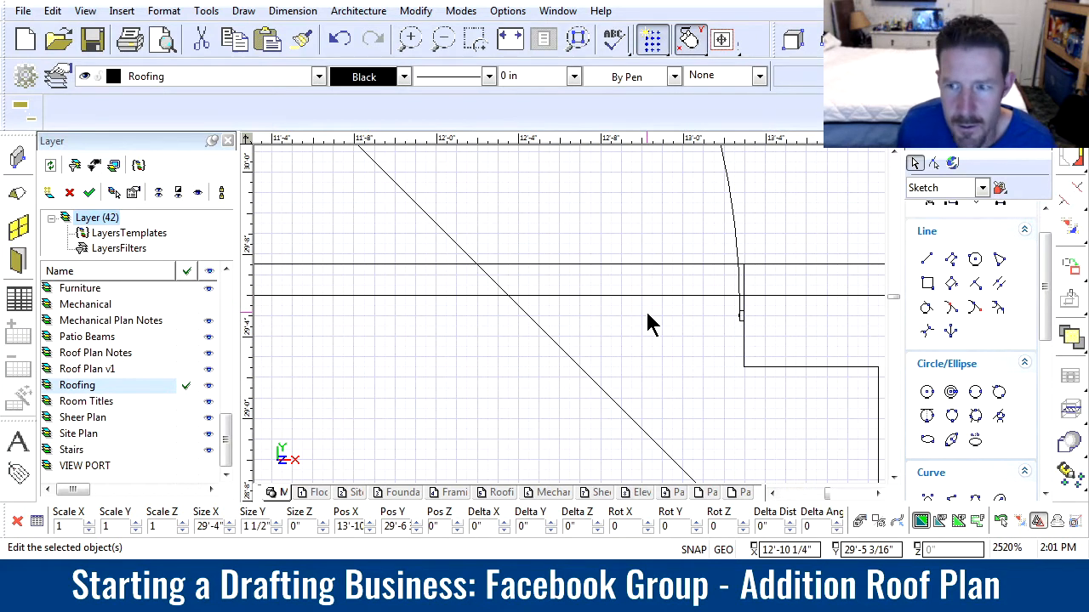
scroll(572, 326, "down", 1)
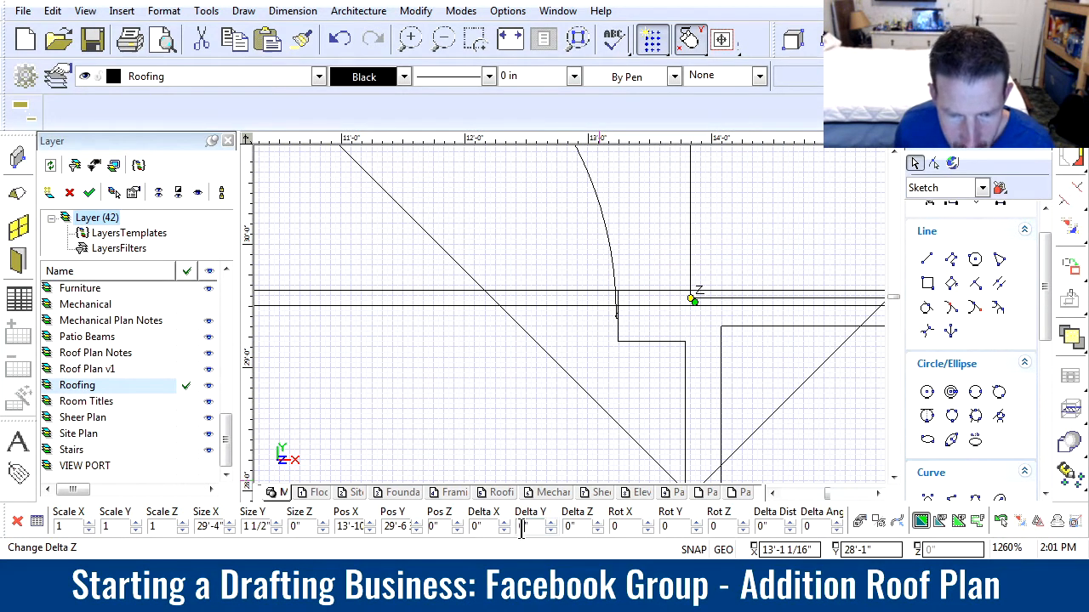
key("Return")
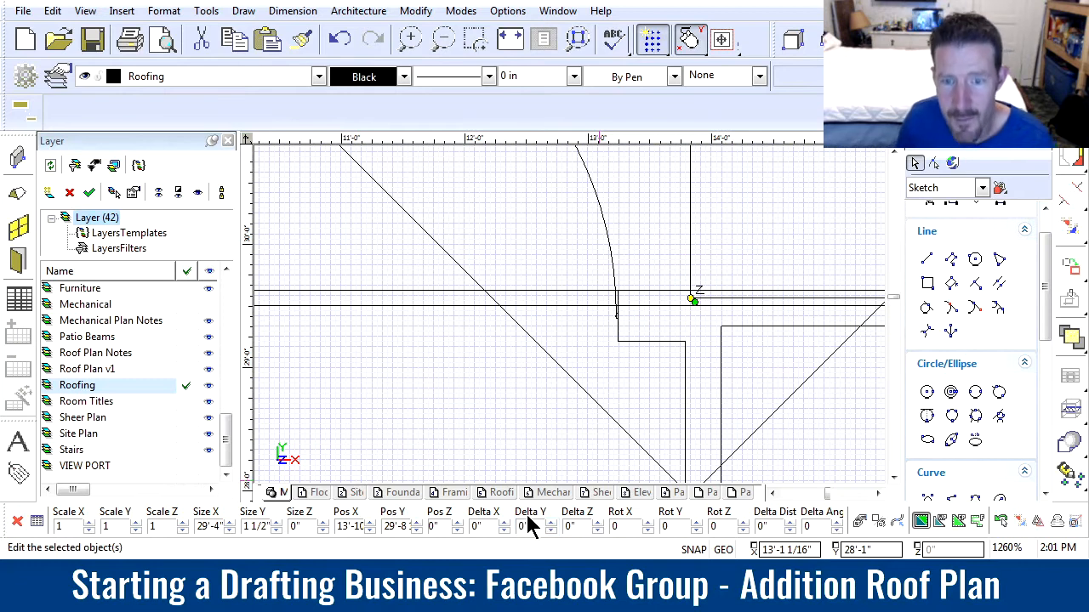
left_click(552, 443)
scroll(530, 358, "down", 2)
scroll(570, 323, "down", 2)
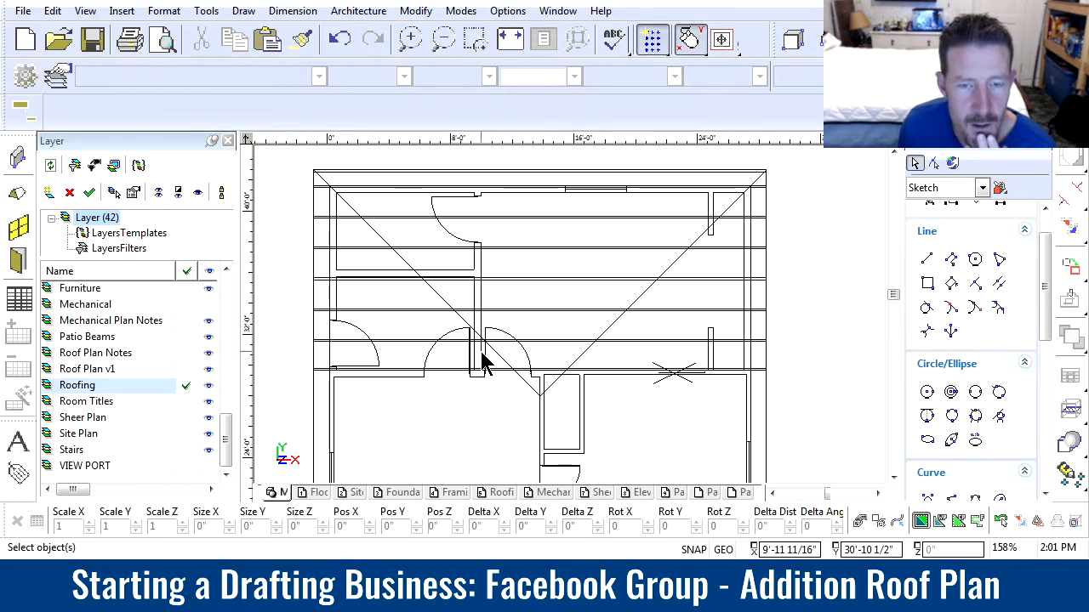
Hide the Roof Plan v1 layer to remove the old V-shaped roof lines from the drawing
left_click(532, 398)
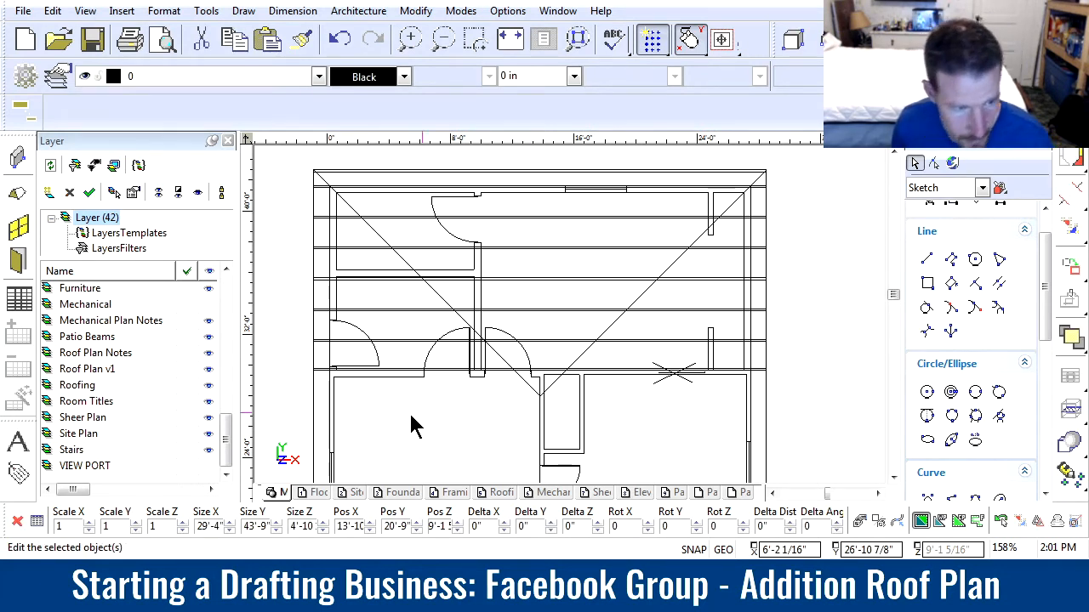
left_click_drag(226, 450, 225, 315)
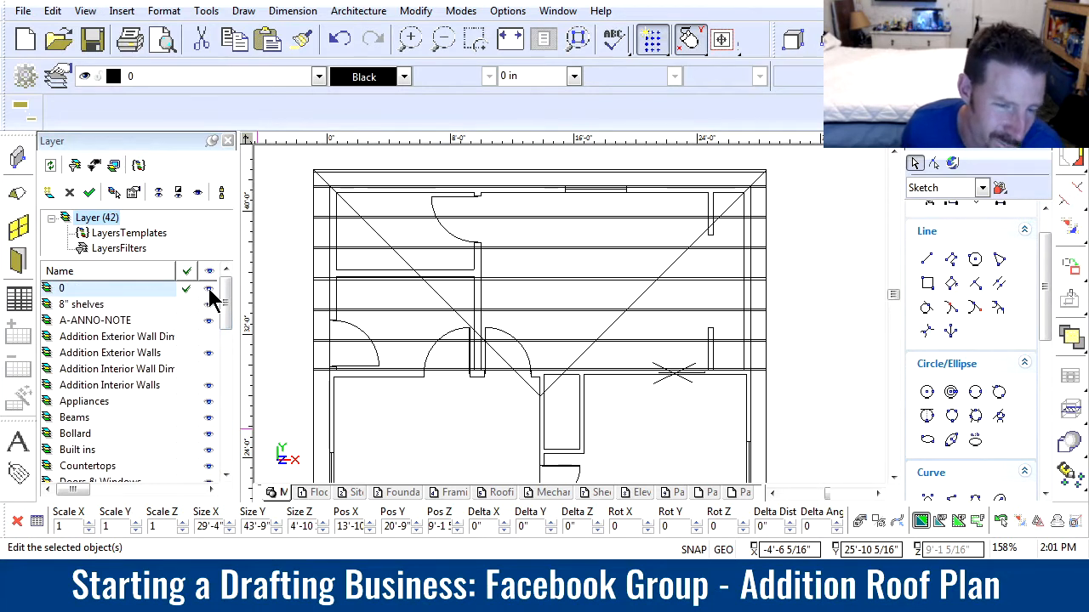
left_click_drag(226, 311, 226, 479)
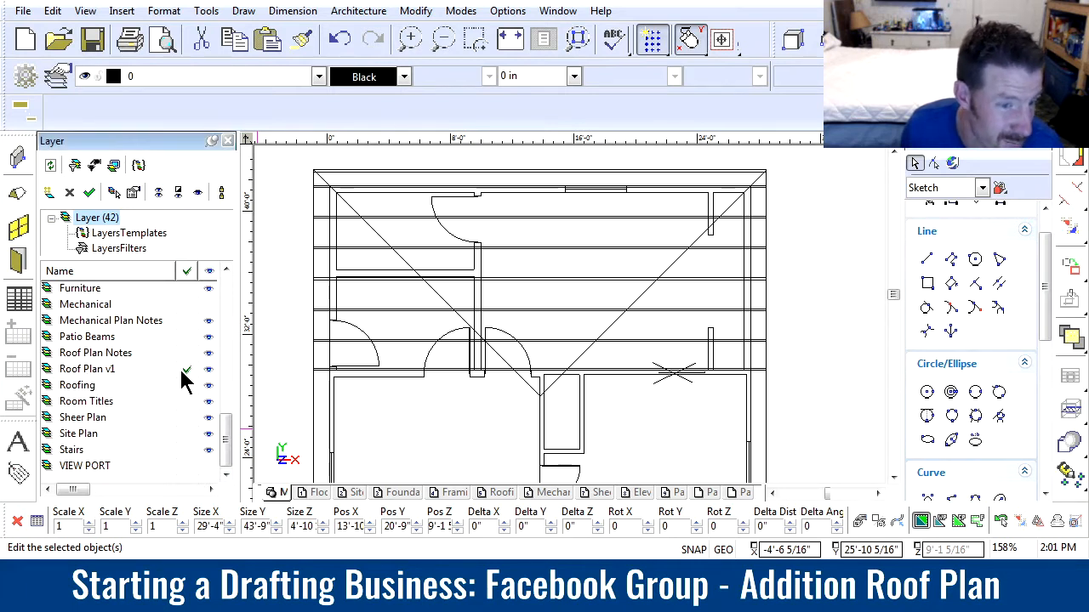
left_click(213, 372)
left_click(519, 455)
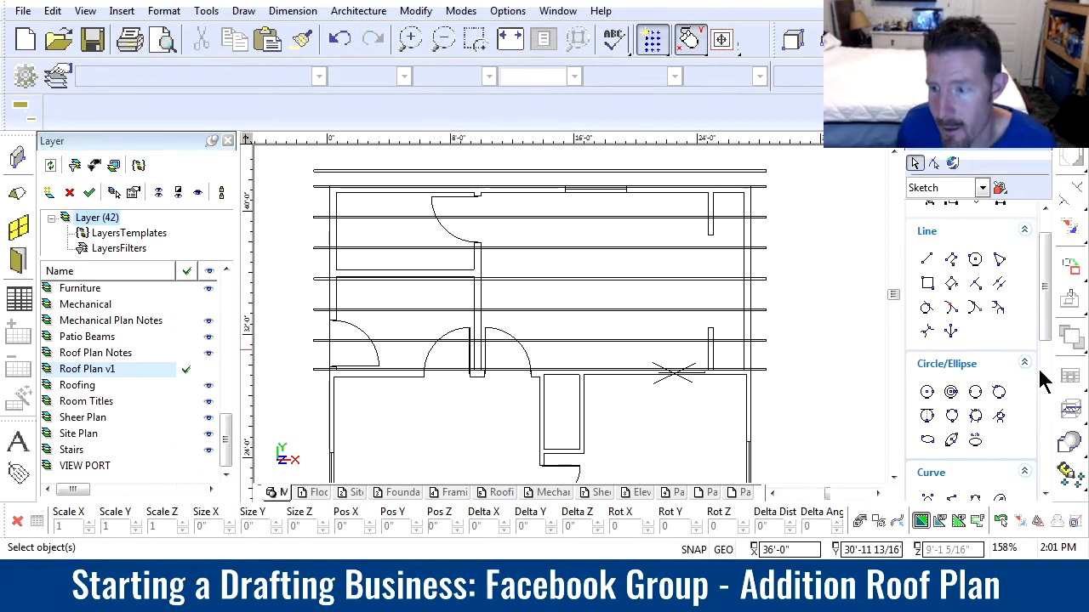
Draw a rectangle about 1 1/2" wide and 13'-0" long along the right ends of the addition's rafters
scroll(1046, 255, "up", 2)
left_click(927, 326)
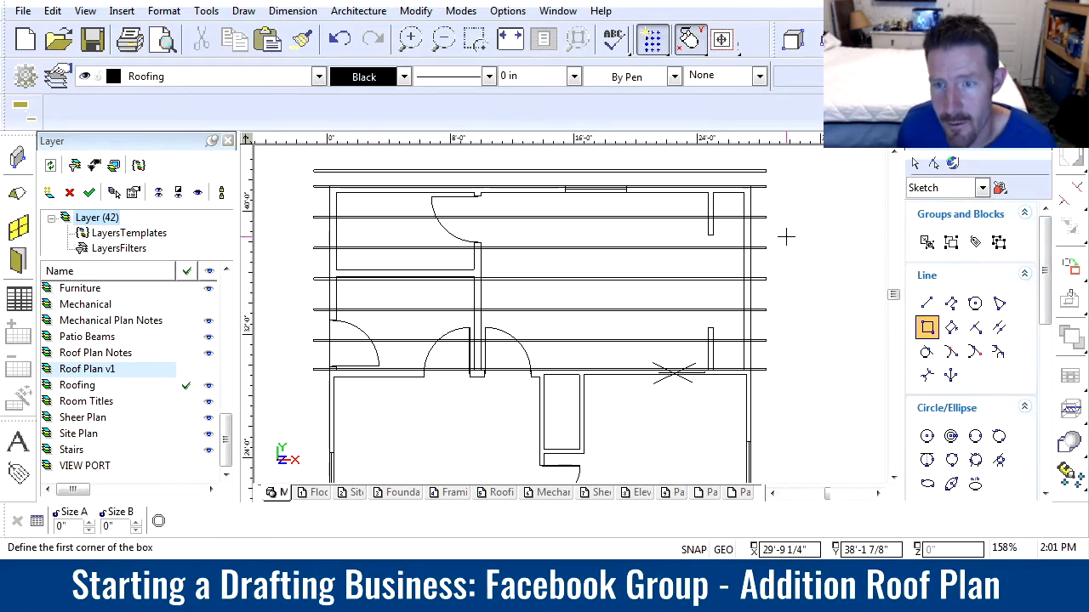
scroll(765, 372, "up", 10)
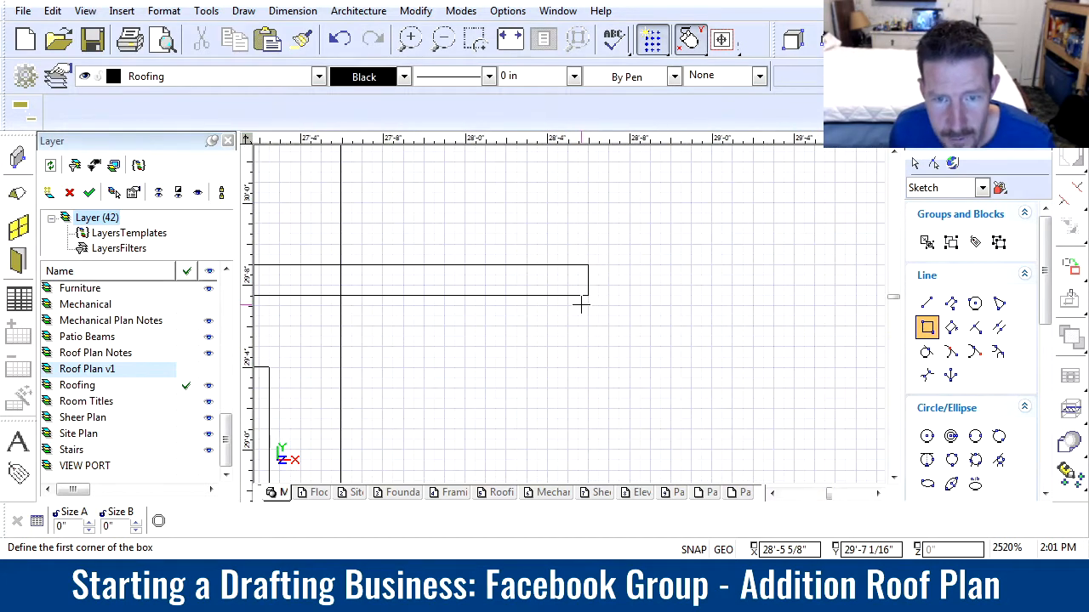
left_click(588, 295)
scroll(587, 295, "down", 12)
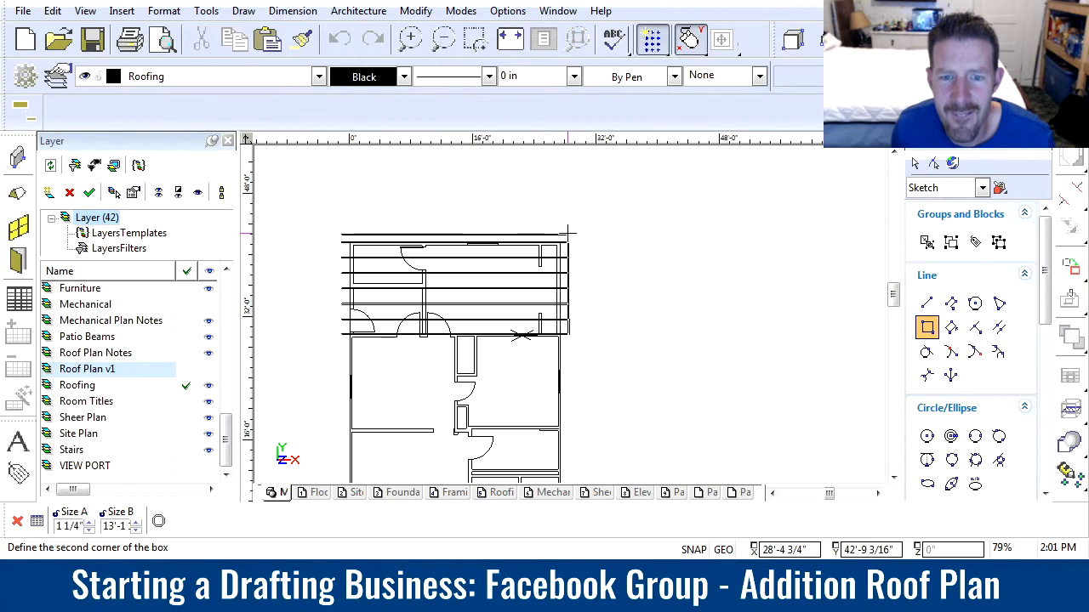
scroll(567, 294, "up", 12)
scroll(571, 299, "up", 2)
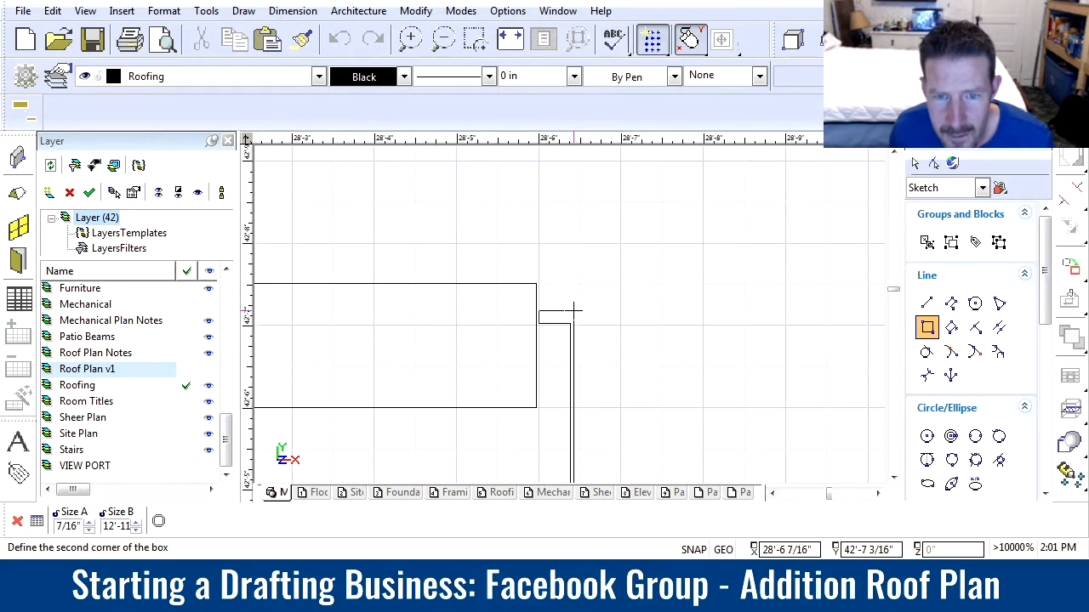
left_click(663, 282)
scroll(570, 314, "down", 8)
scroll(570, 314, "down", 6)
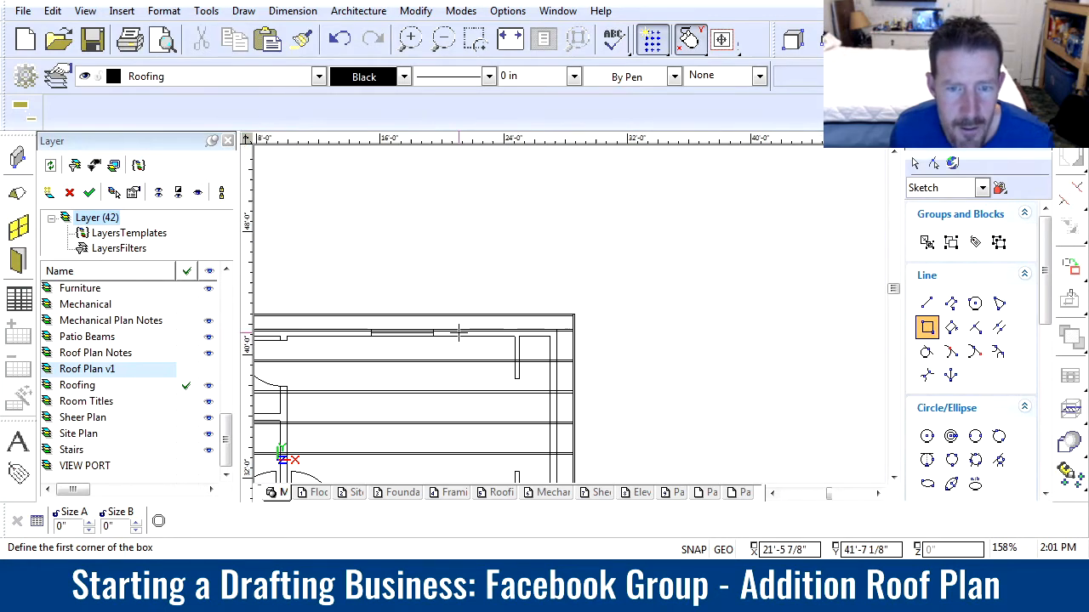
Draw a matching rectangle about 1 1/2" wide and 13'-0" long along the left ends of the rafters
scroll(591, 314, "up", 8)
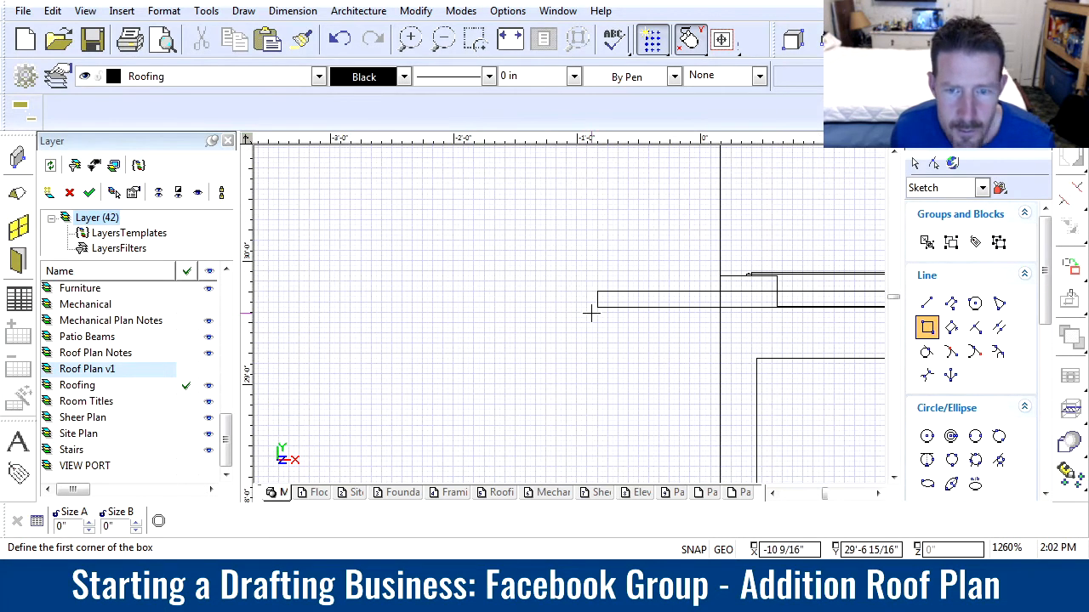
left_click(597, 307)
scroll(597, 307, "down", 8)
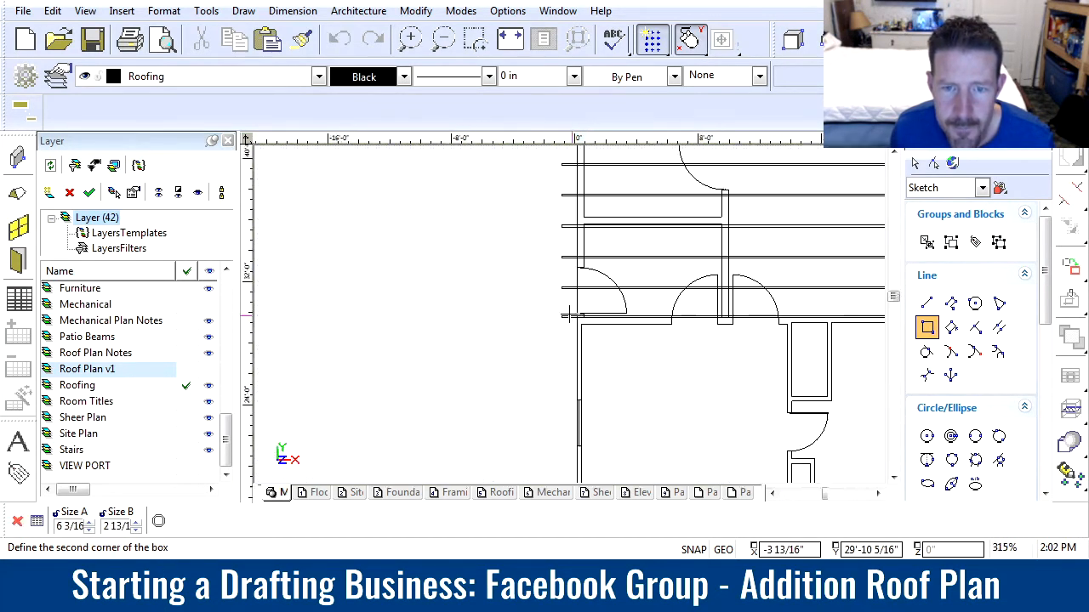
scroll(559, 209, "up", 12)
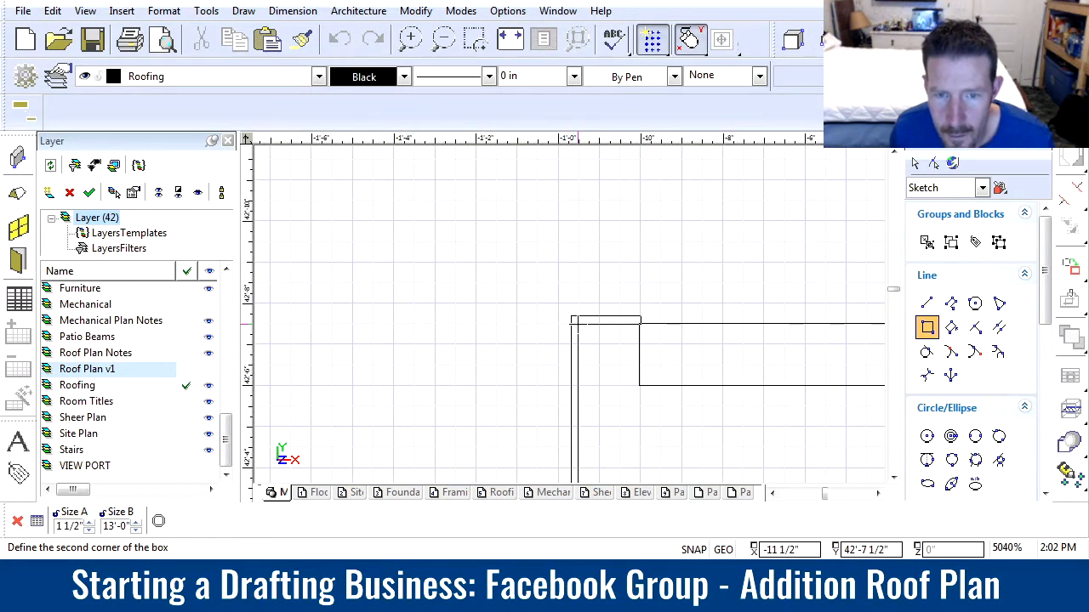
left_click(579, 323)
scroll(579, 323, "down", 10)
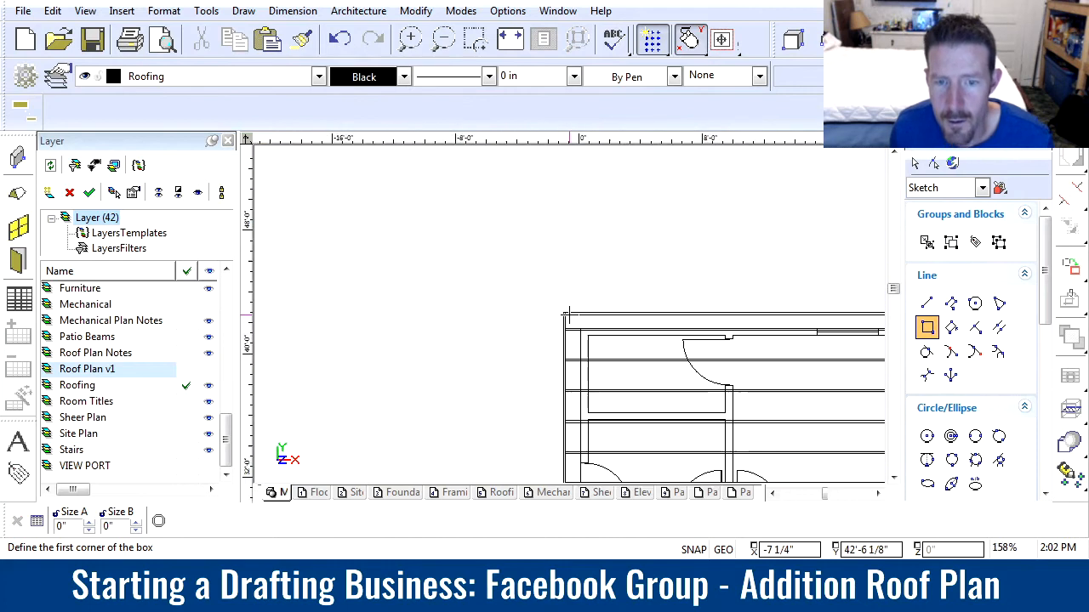
key("Escape")
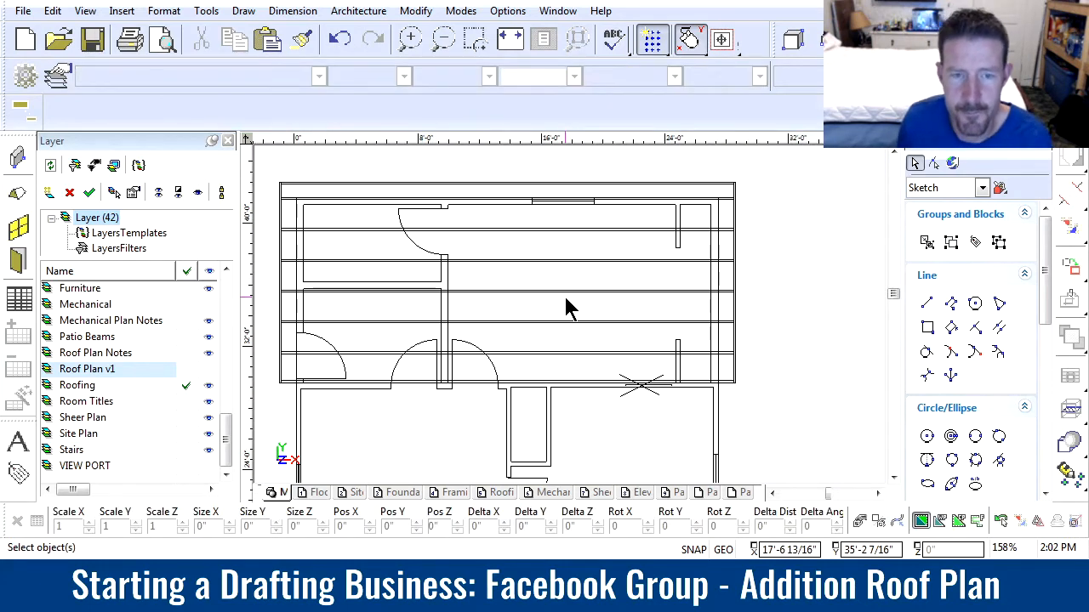
Draw a line about 13' long from the middle of the addition's top rafter down to the lowest rafter
left_click(926, 304)
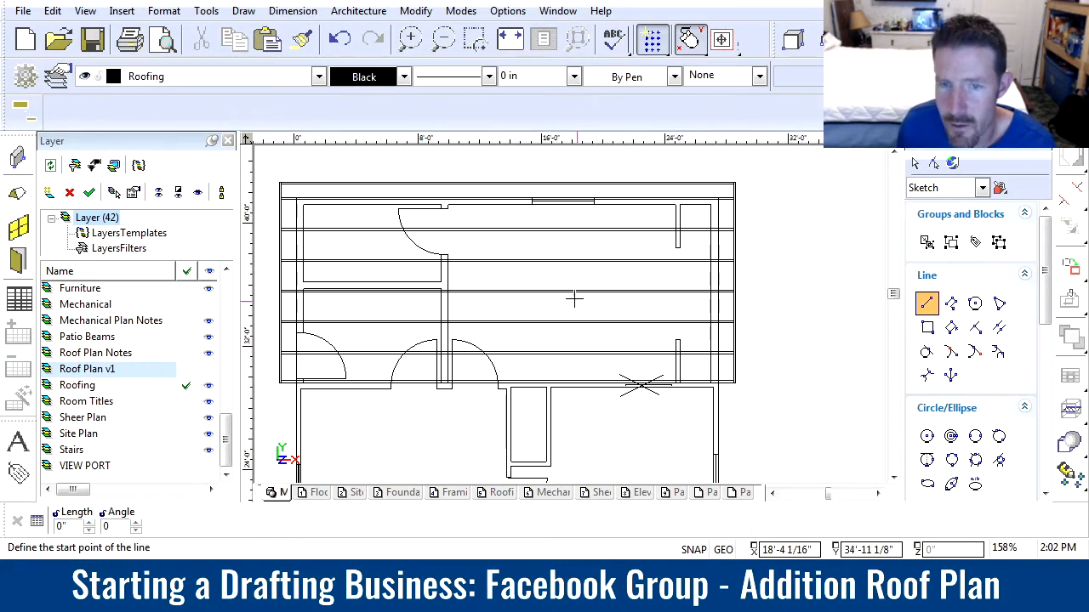
left_click(508, 182)
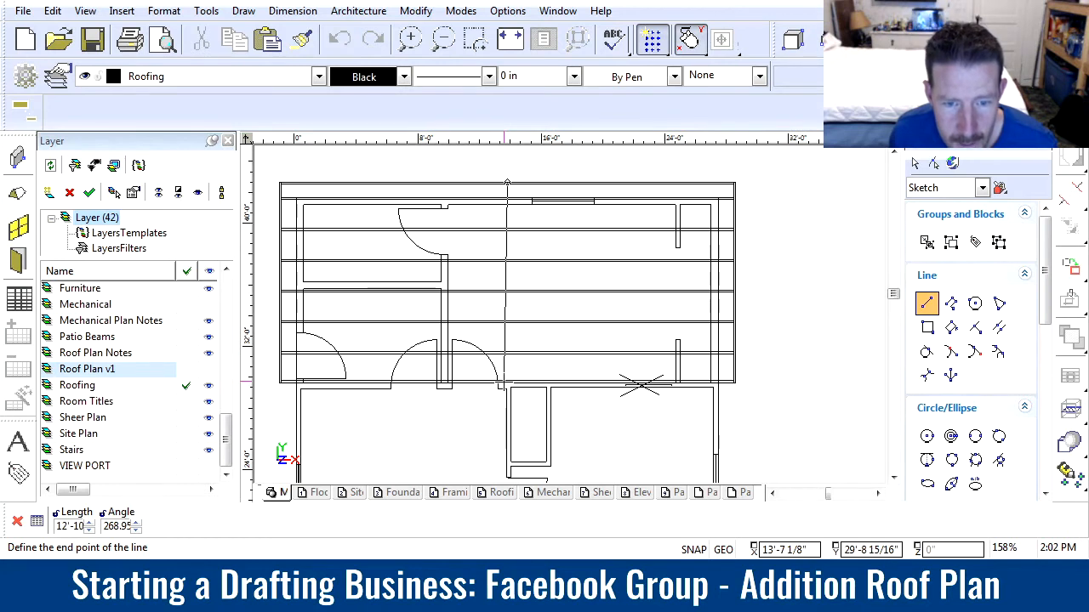
left_click(502, 384)
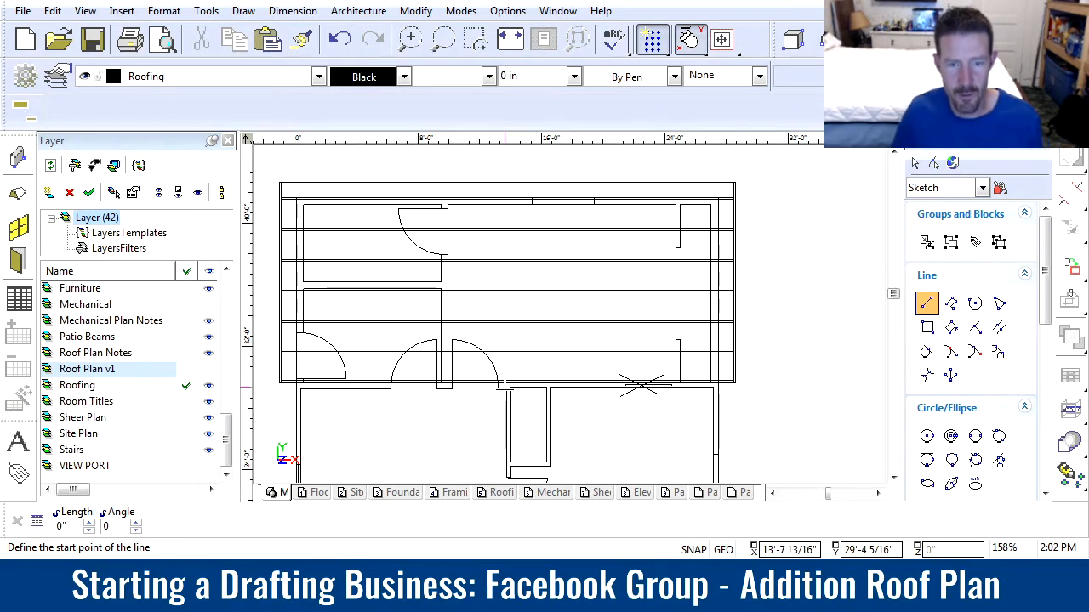
Straighten the centre line to vertical by moving its lower end along the lowest rafter to about X 13'-10"
scroll(503, 386, "up", 8)
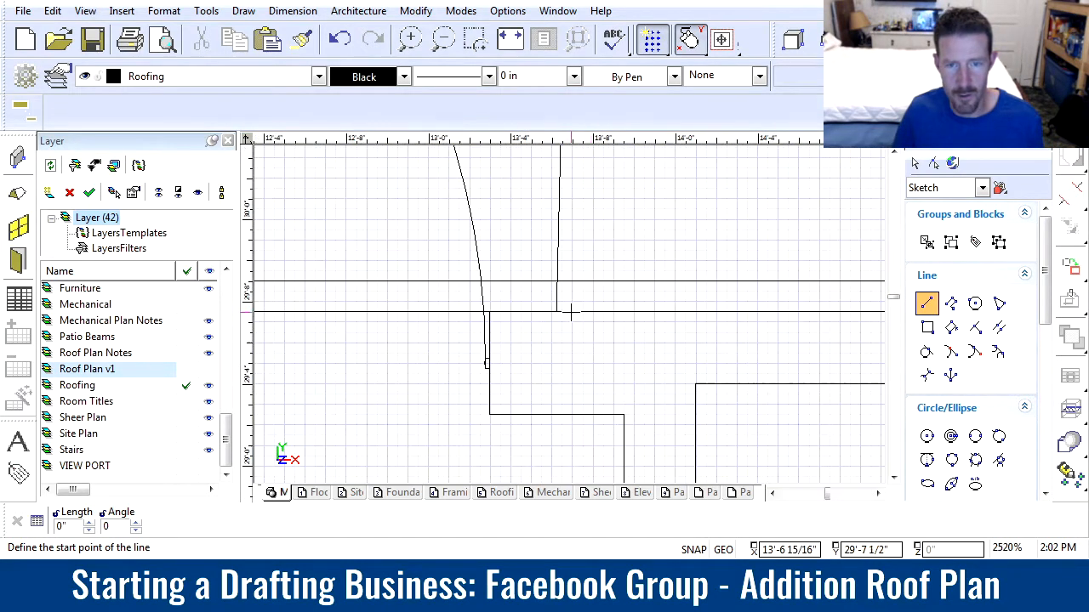
scroll(591, 313, "up", 5)
key("Escape")
left_click(434, 306)
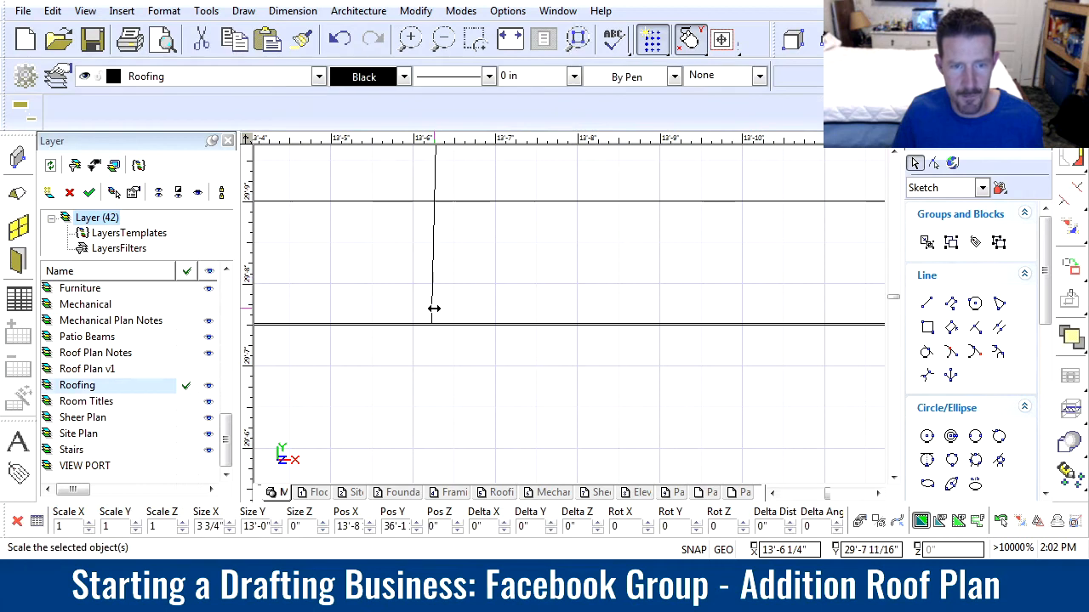
left_click(434, 323)
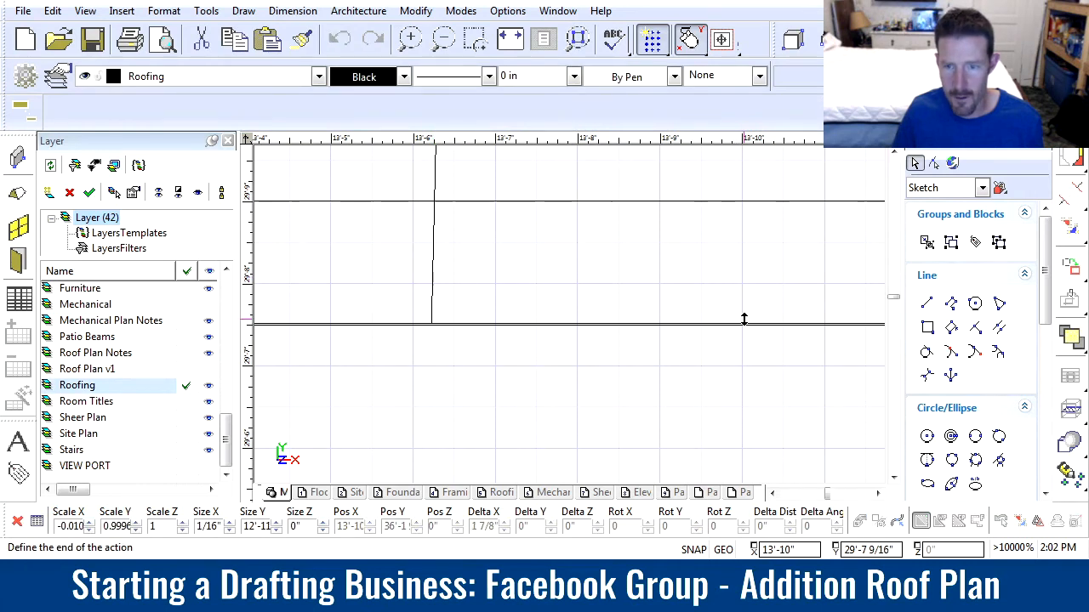
left_click(742, 323)
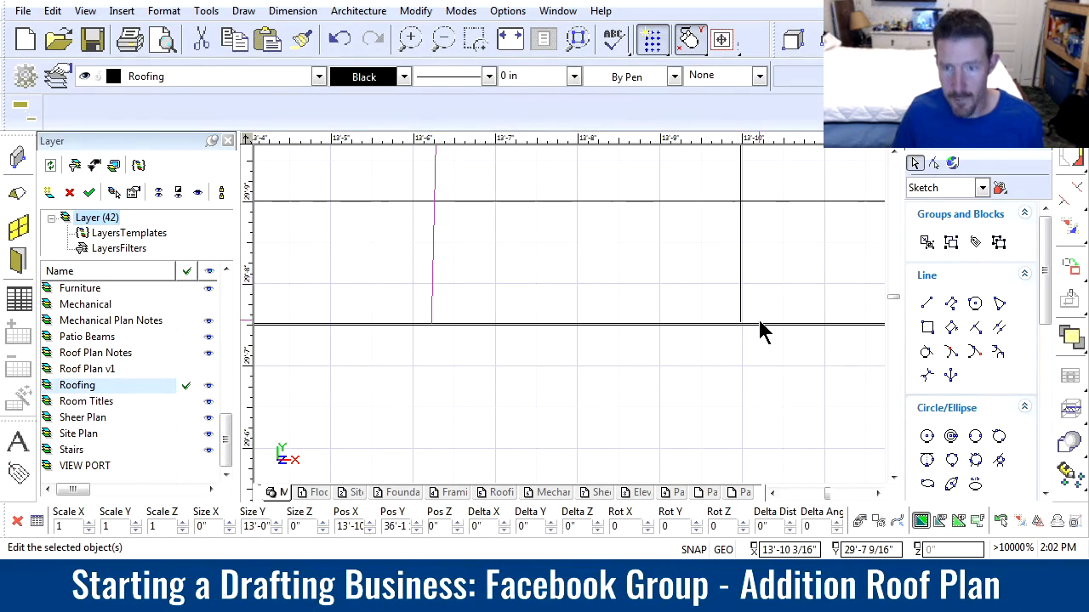
scroll(759, 322, "down", 10)
scroll(595, 299, "down", 3)
key("Escape")
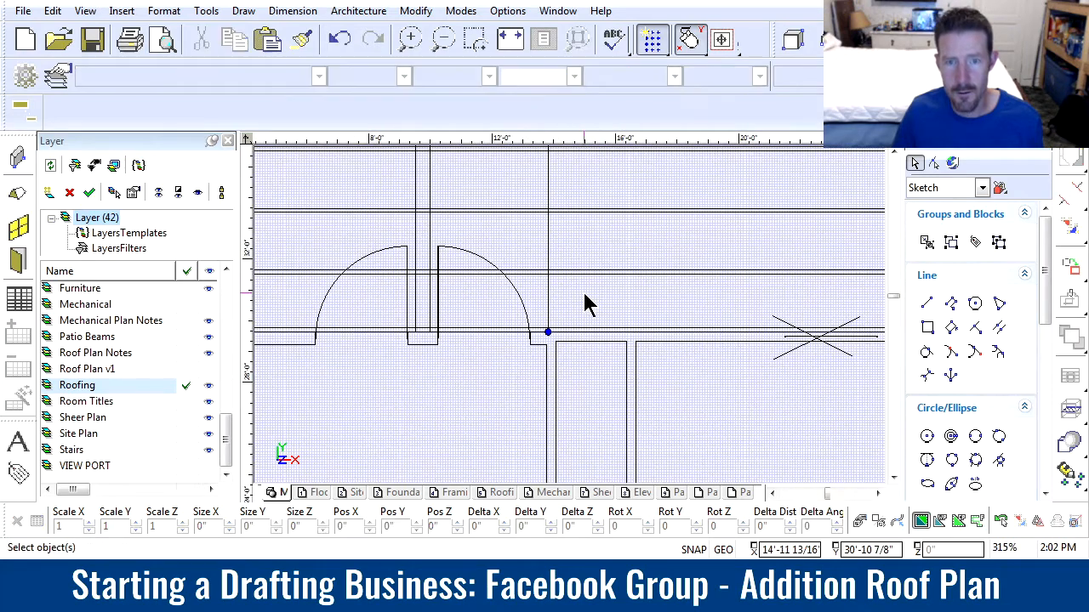
scroll(568, 324, "up", 6)
scroll(569, 323, "down", 2)
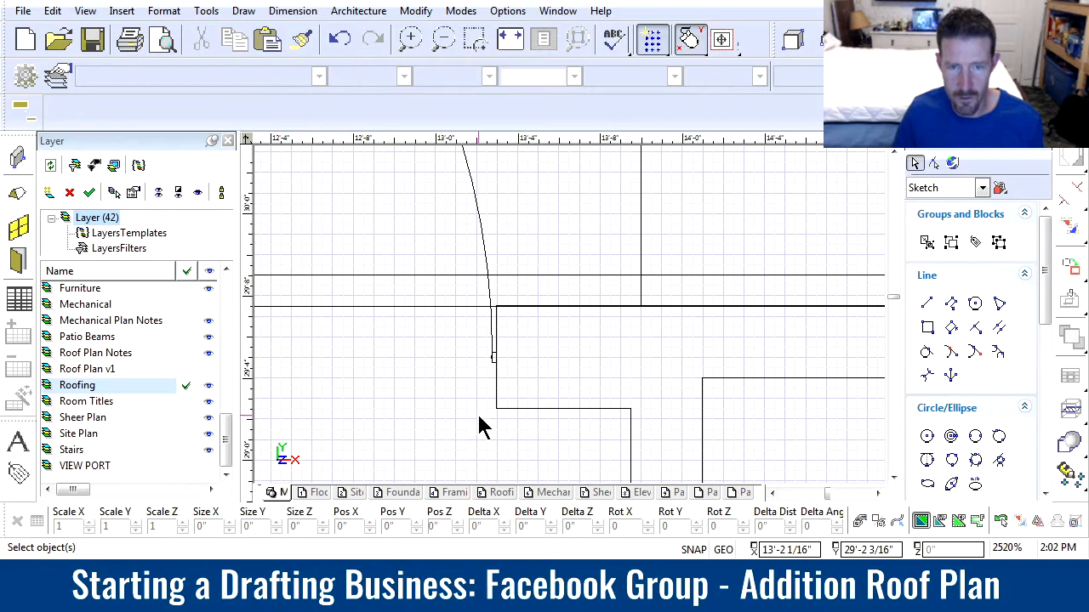
scroll(571, 318, "down", 8)
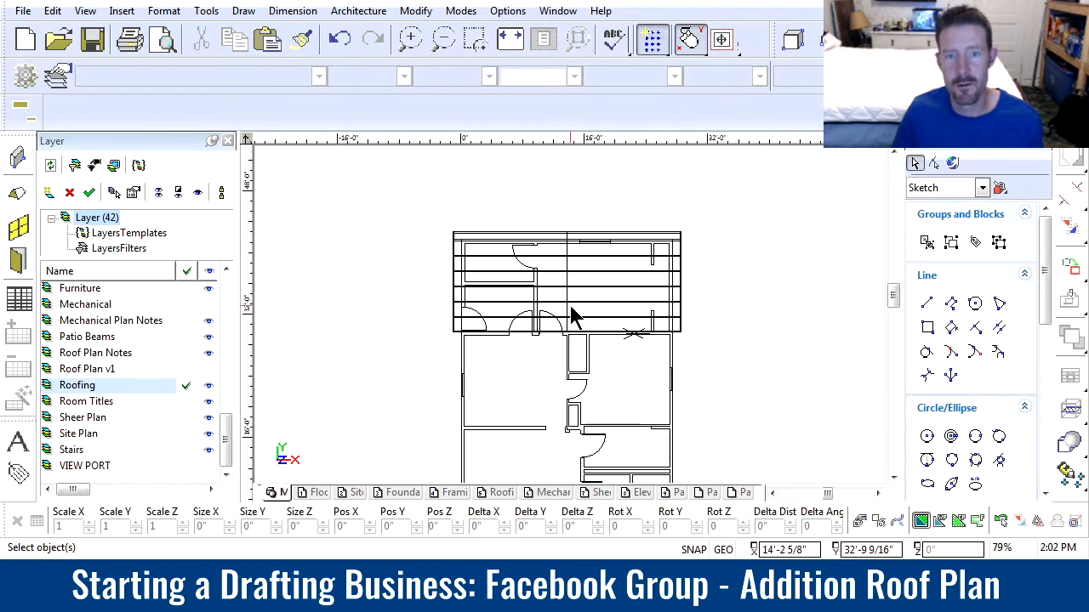
scroll(571, 340, "down", 2)
scroll(572, 324, "up", 2)
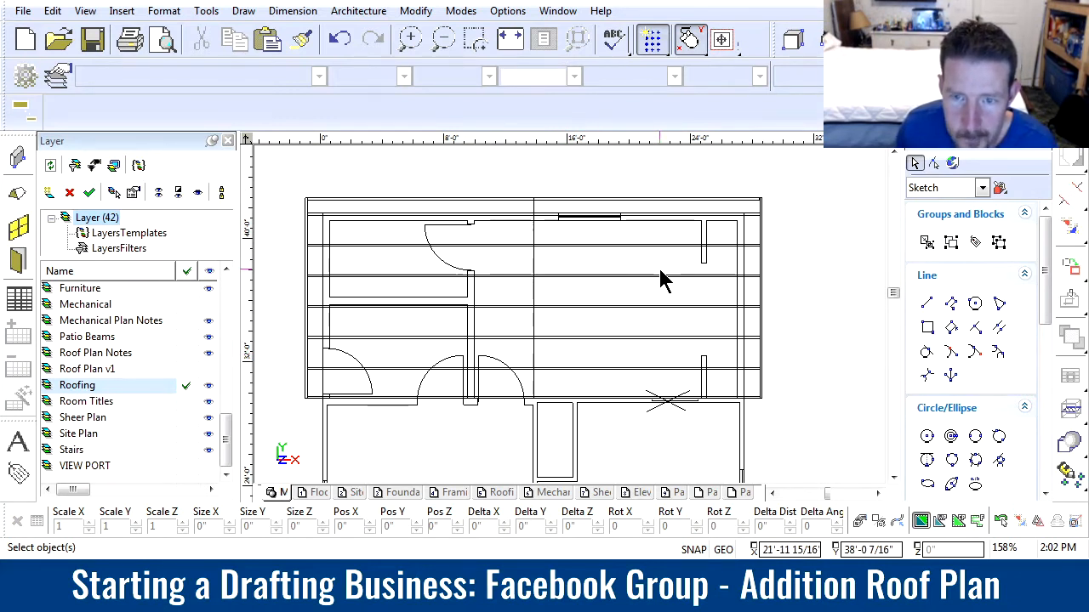
Copy the "Roof Peak" note from the garage roof plan onto the addition's roof plan near the peak line, at about X 11'-10", Y 36'-0"
scroll(574, 321, "down", 8)
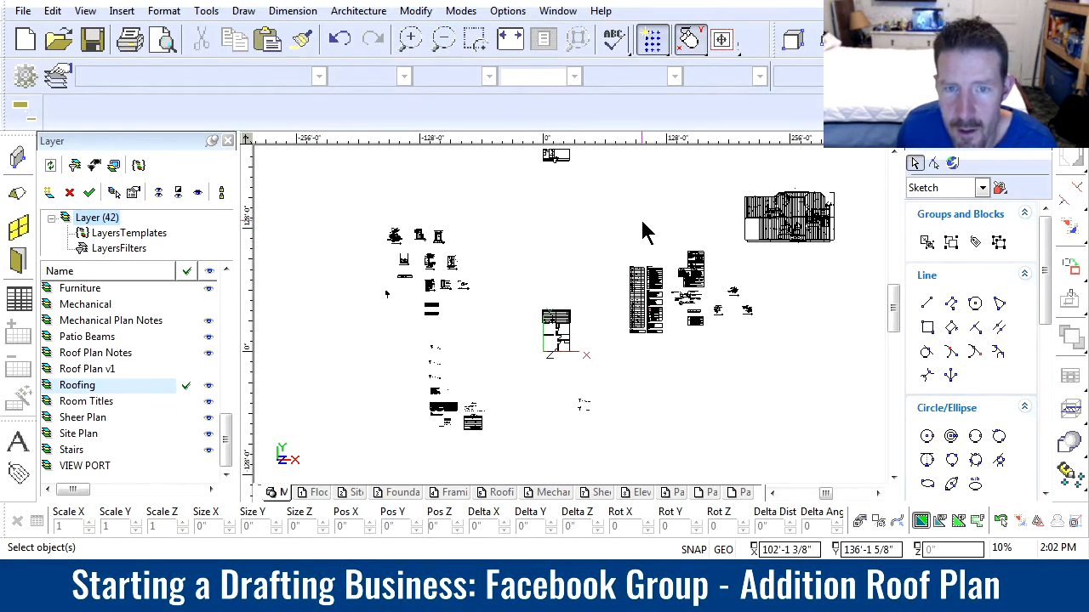
scroll(572, 325, "up", 2)
scroll(571, 319, "down", 2)
scroll(717, 287, "up", 3)
scroll(419, 207, "down", 1)
scroll(547, 302, "up", 2)
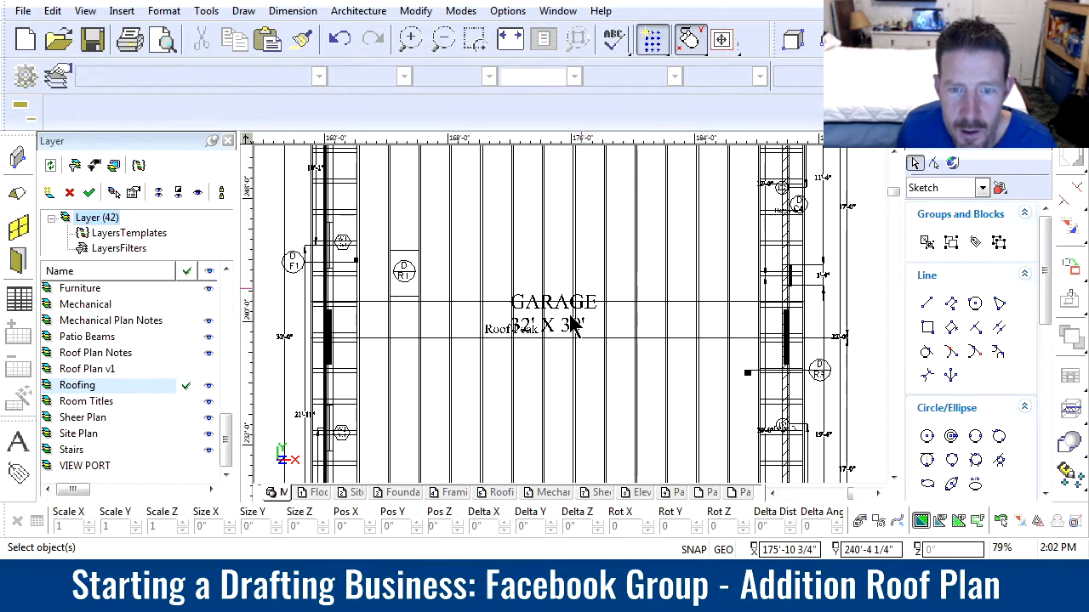
scroll(575, 325, "up", 2)
left_click(427, 353)
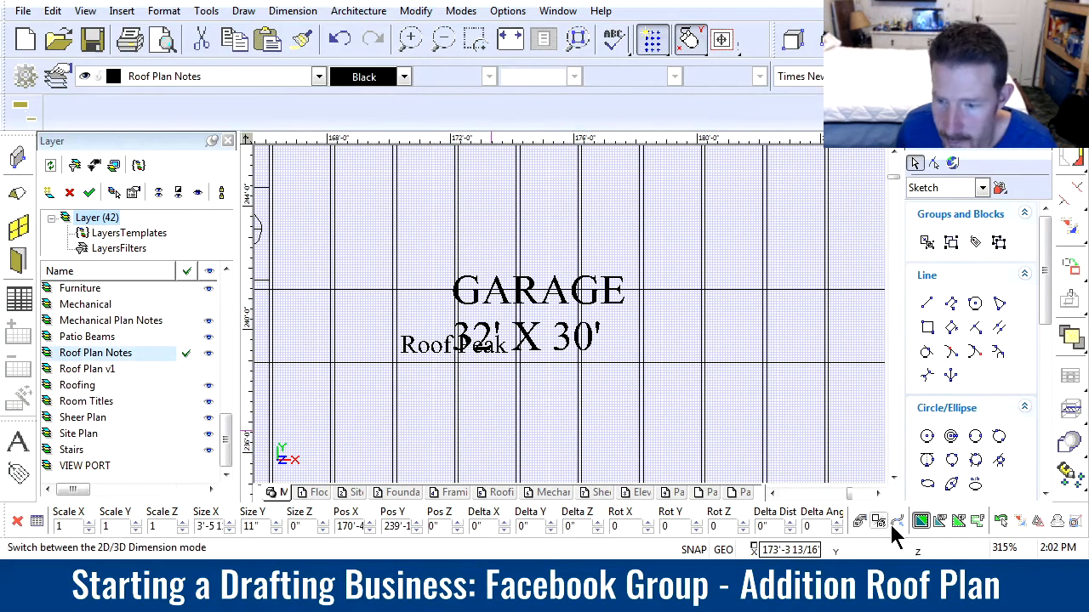
left_click(409, 337)
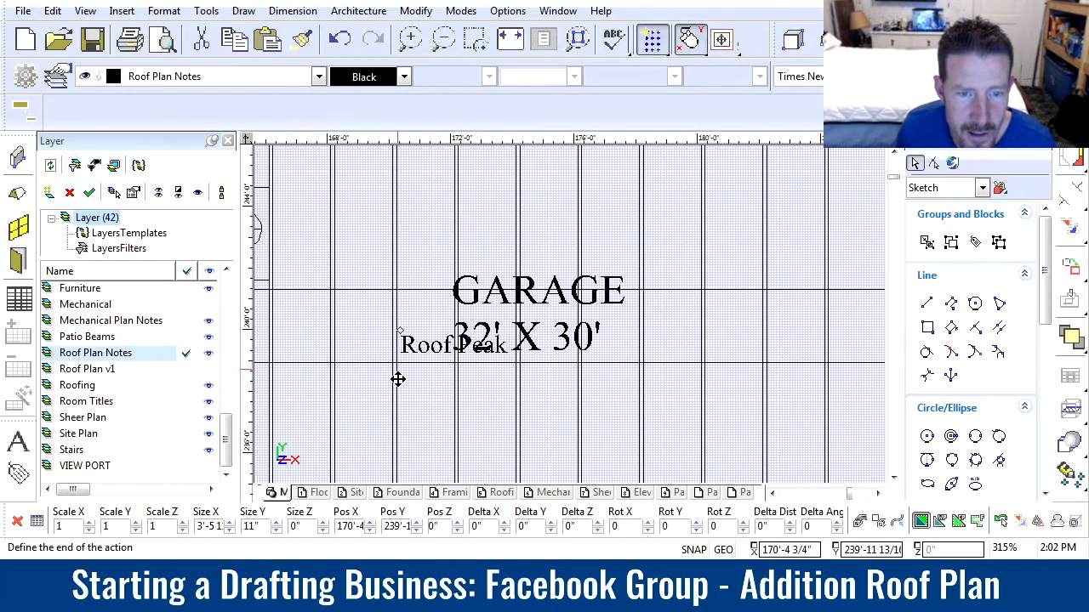
scroll(555, 315, "down", 5)
scroll(564, 341, "down", 1)
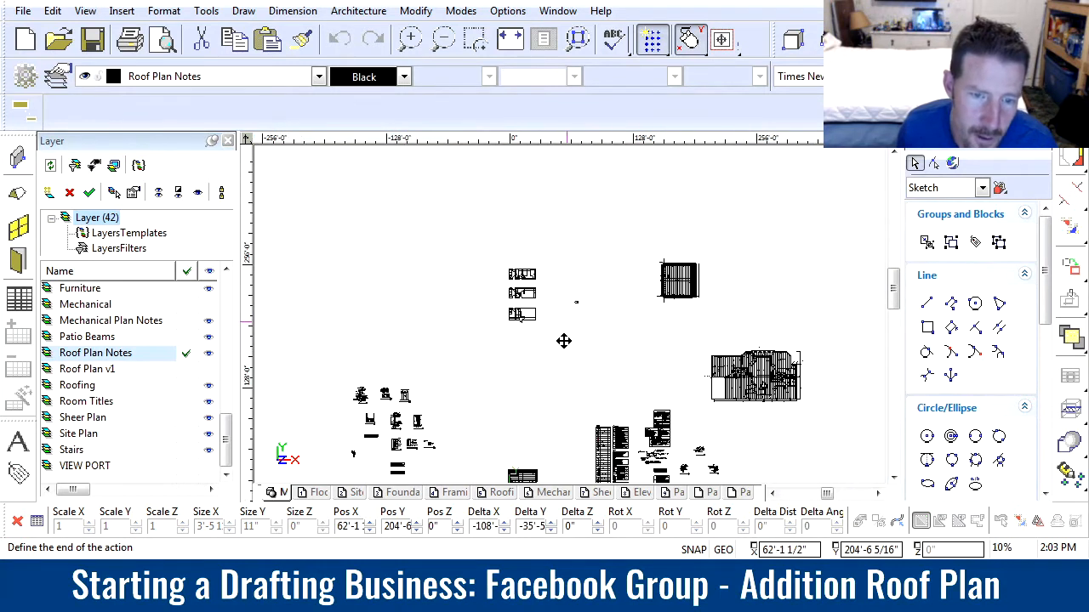
key("Escape")
scroll(676, 293, "up", 3)
Copy the "Pitch 3:12" note from above the garage plan to just above the addition's roof, at about X 5'-3", Y 43'-9"
scroll(571, 326, "up", 4)
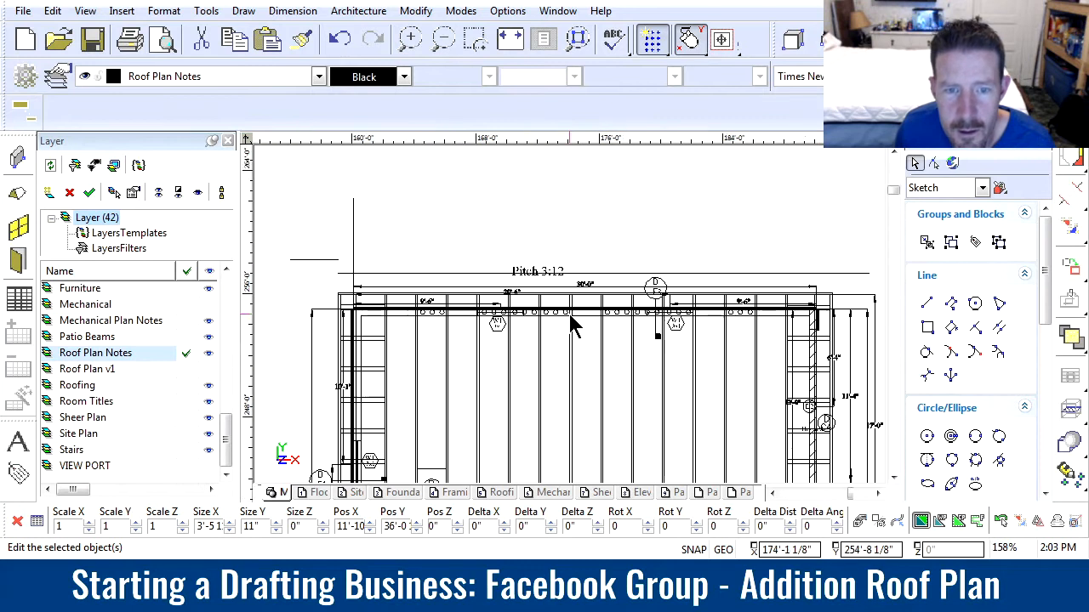
left_click_drag(453, 204, 496, 235)
left_click(496, 226)
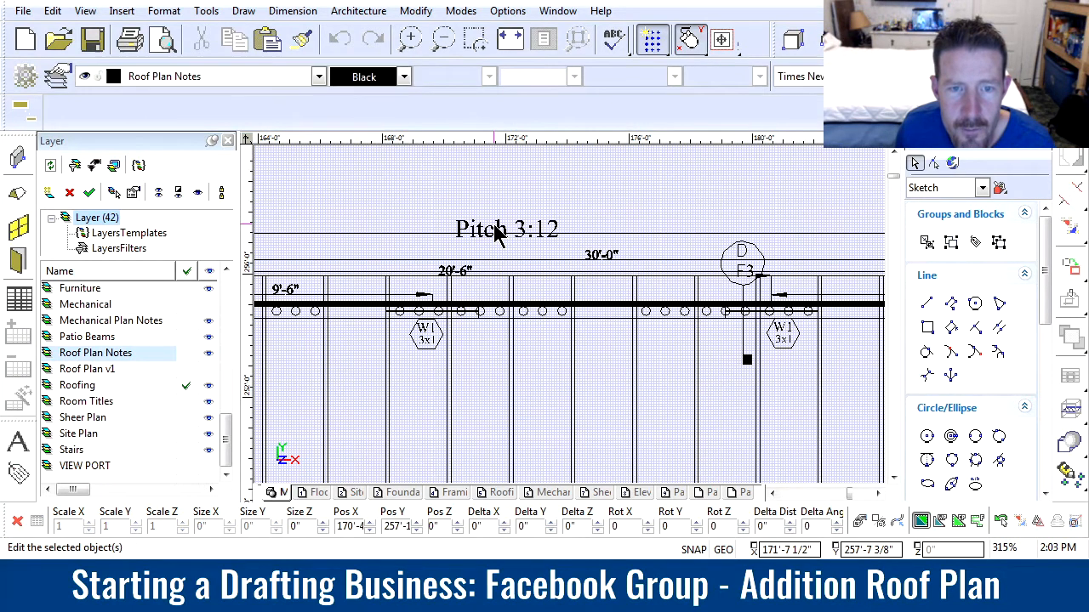
left_click(455, 216)
scroll(336, 389, "down", 3)
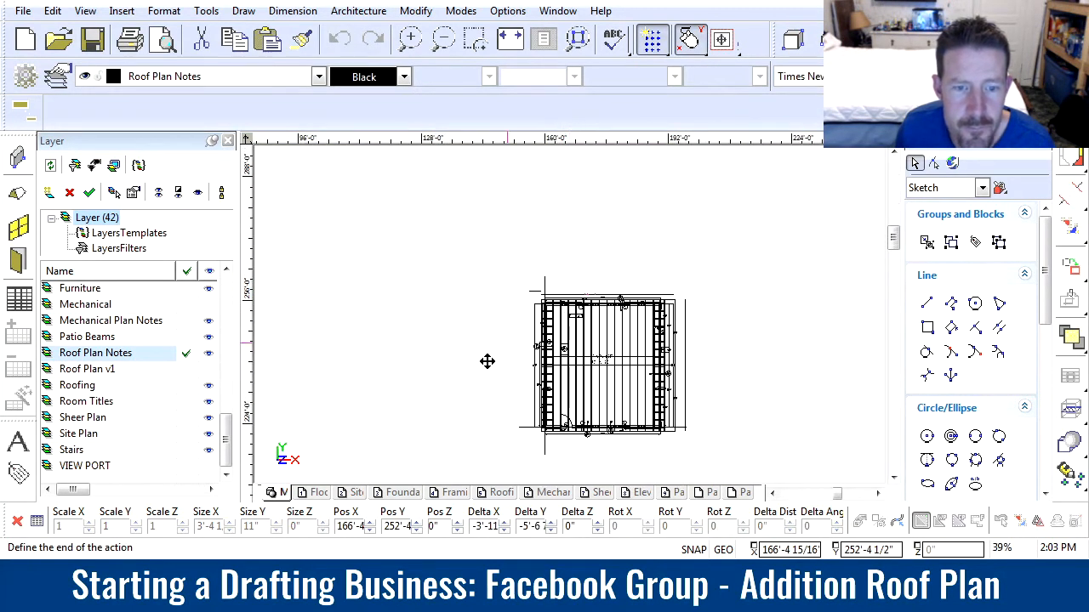
scroll(510, 355, "down", 3)
scroll(577, 301, "up", 2)
scroll(510, 306, "down", 2)
scroll(570, 315, "up", 5)
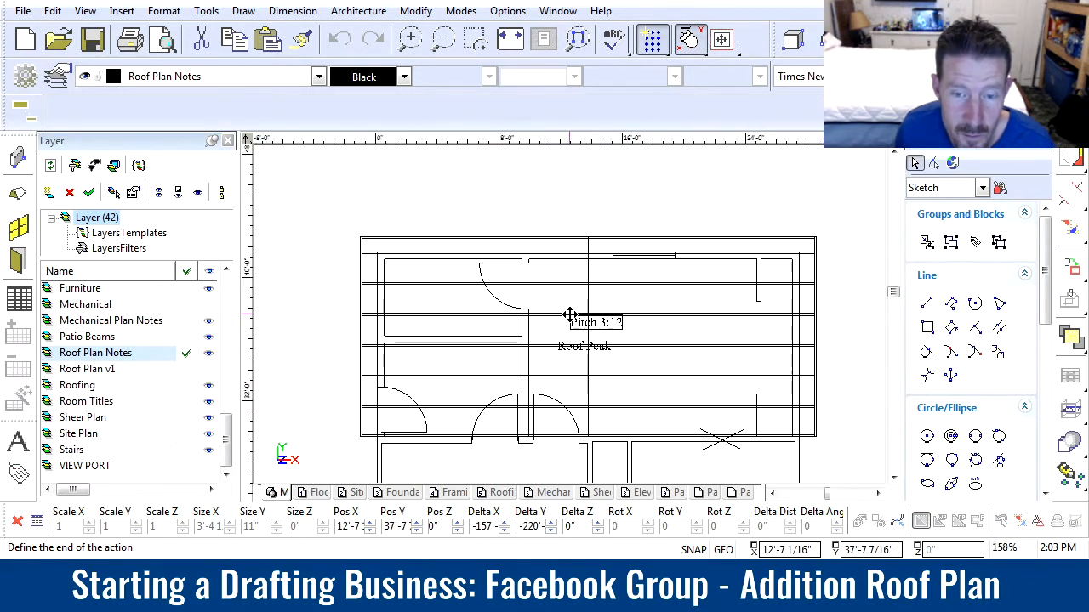
left_click(457, 220)
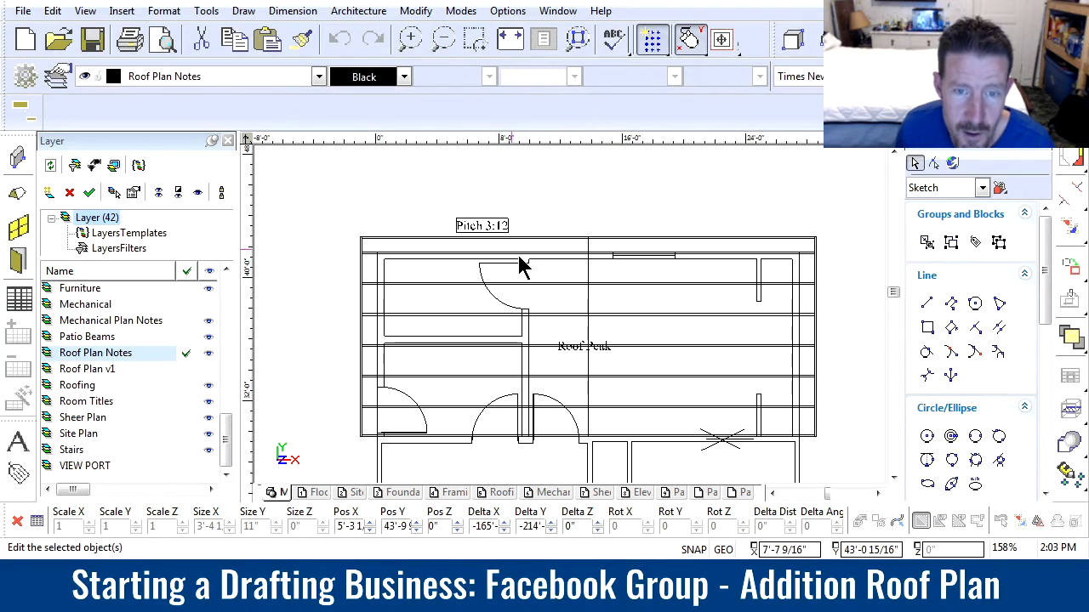
Move the addition's "Roof Peak" note clear of the peak line, just to its right, at about X 14'-1", Y 36'-11"
left_click(586, 347)
scroll(574, 322, "up", 3)
scroll(574, 319, "down", 3)
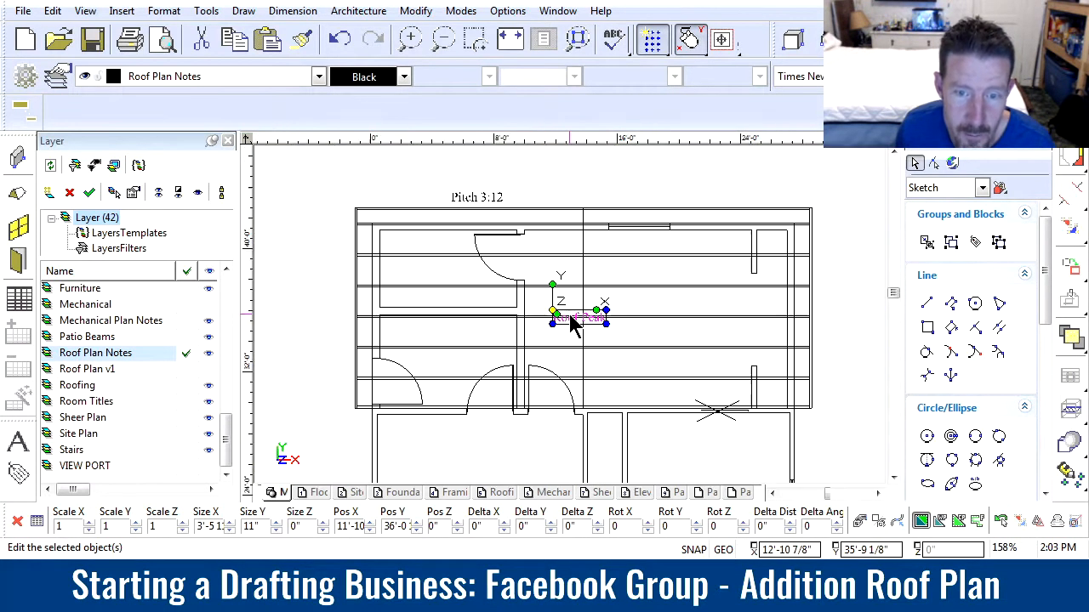
scroll(575, 311, "up", 3)
left_click(528, 316)
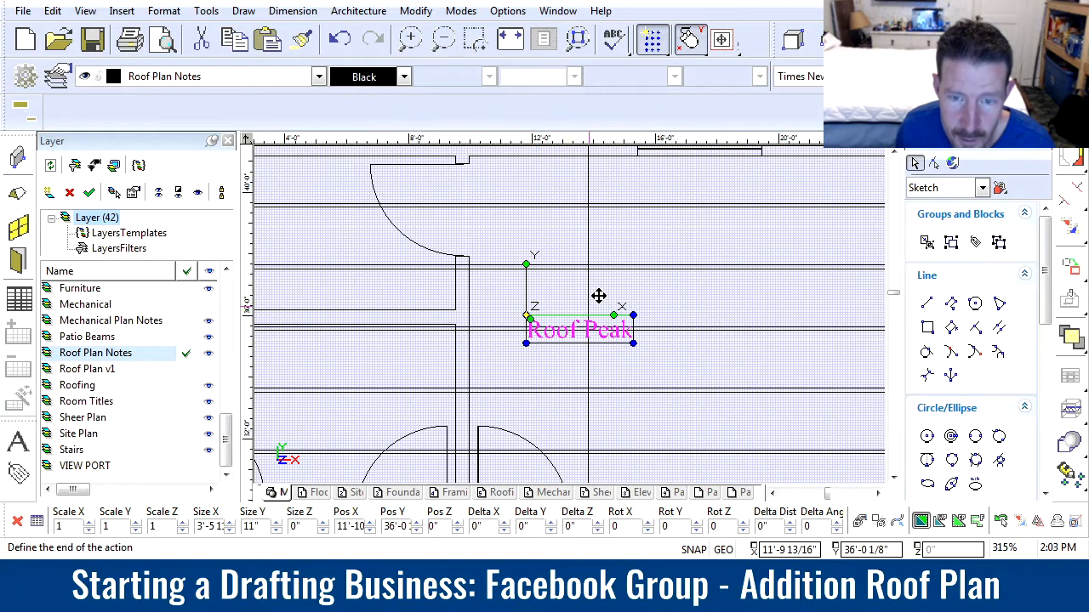
left_click(599, 290)
scroll(613, 315, "down", 3)
left_click(617, 350)
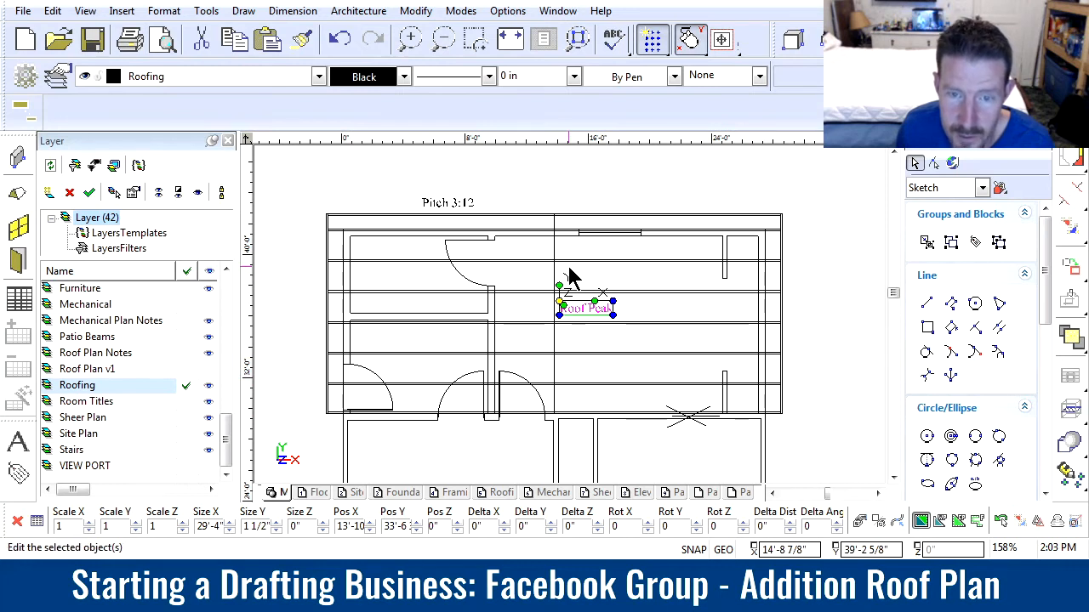
left_click(617, 336)
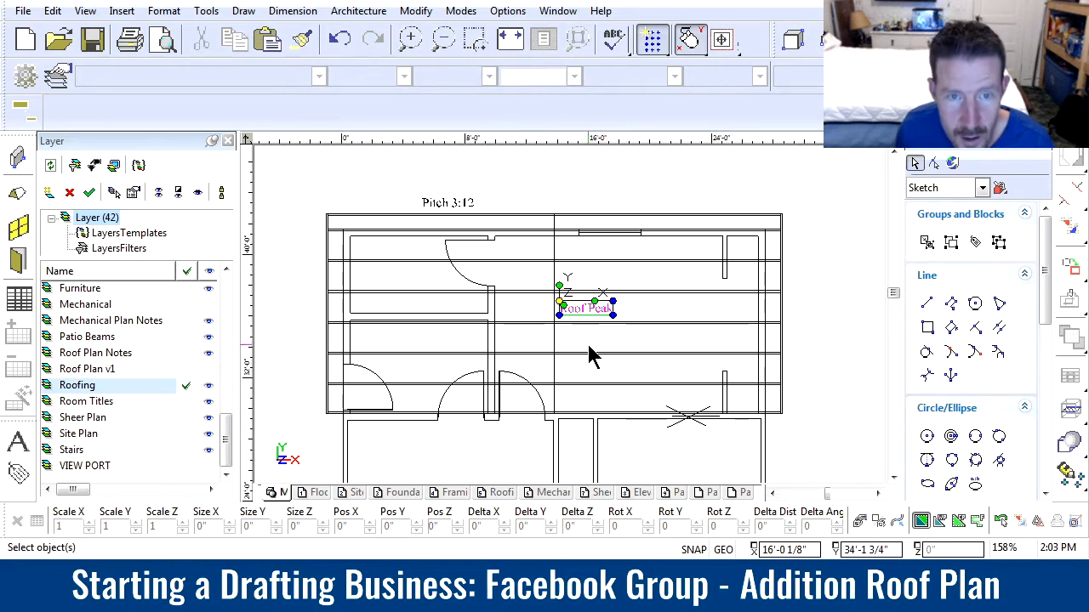
Change the pitch note above the addition's roof to read "Pitch 4:12"
scroll(442, 212, "up", 5)
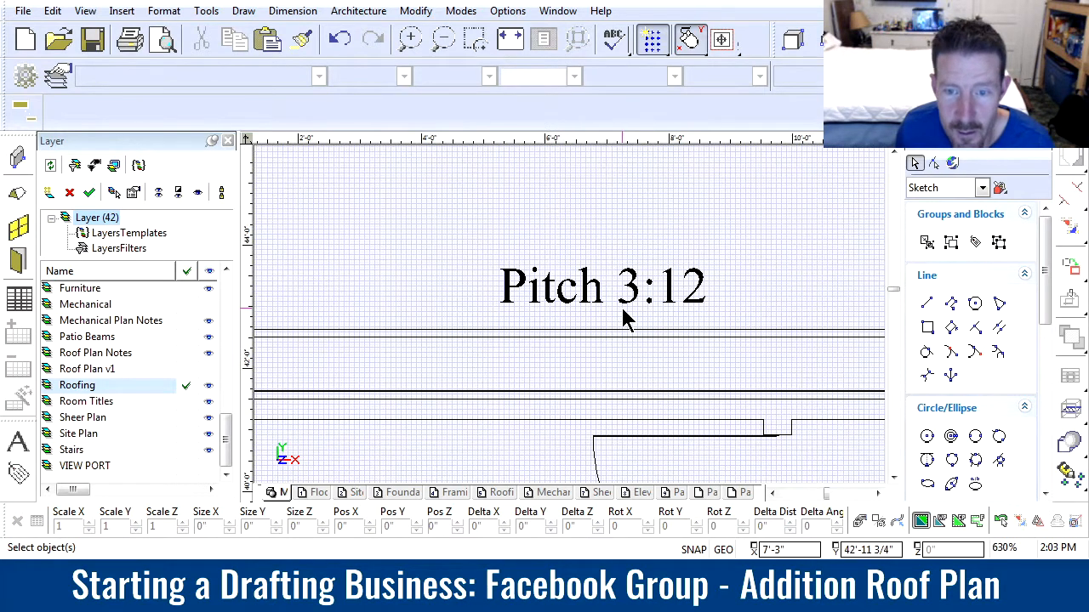
left_click(630, 308)
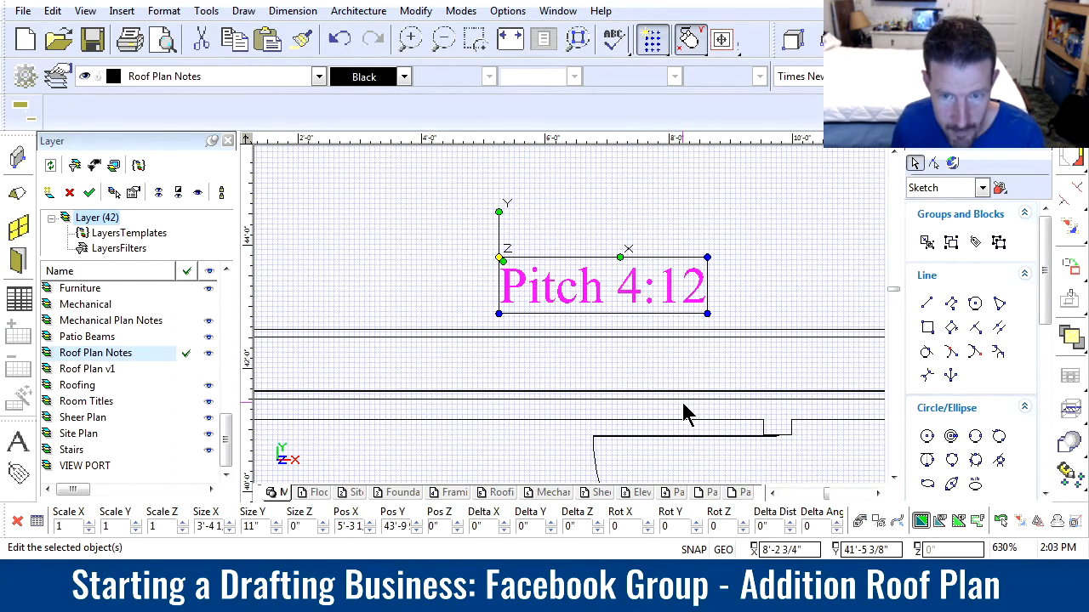
left_click(694, 377)
scroll(588, 340, "down", 8)
scroll(575, 327, "up", 2)
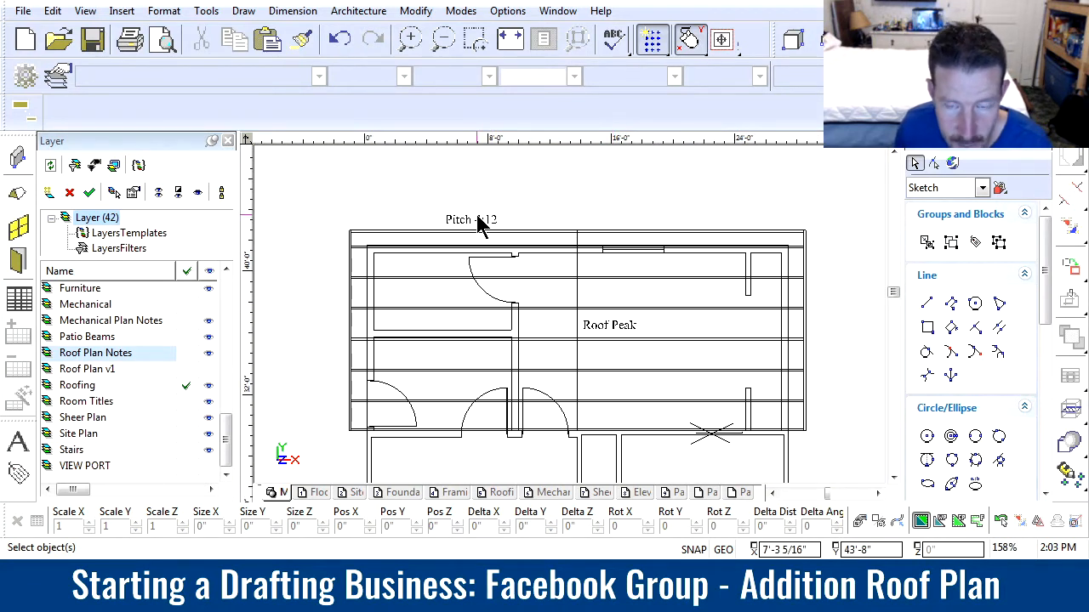
Rotate the "Roof Peak" note to 90 degrees and place it along the left side of the peak line
left_click(607, 327)
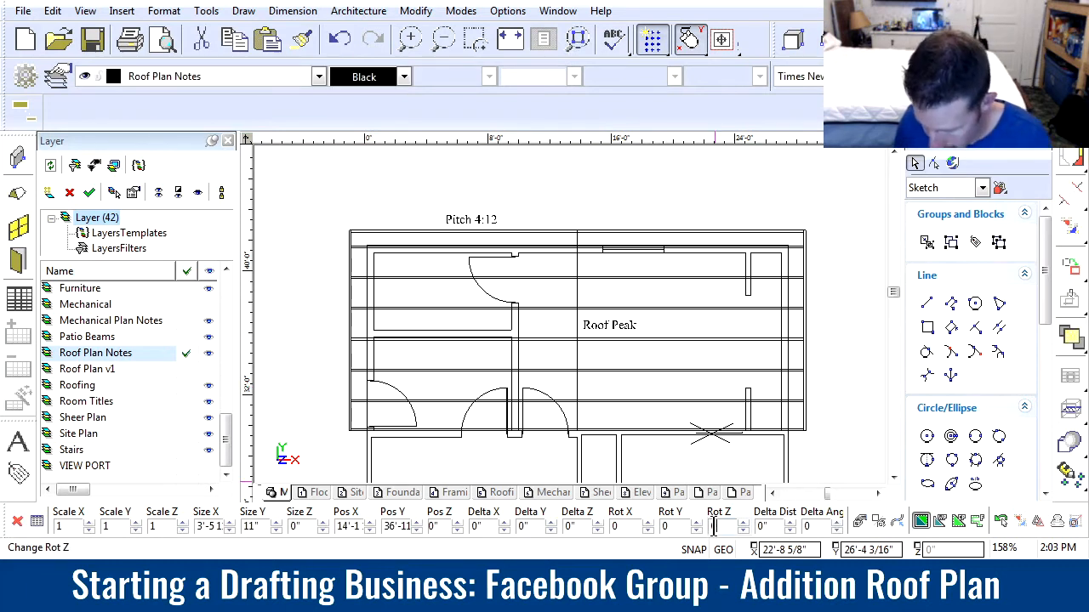
key("Return")
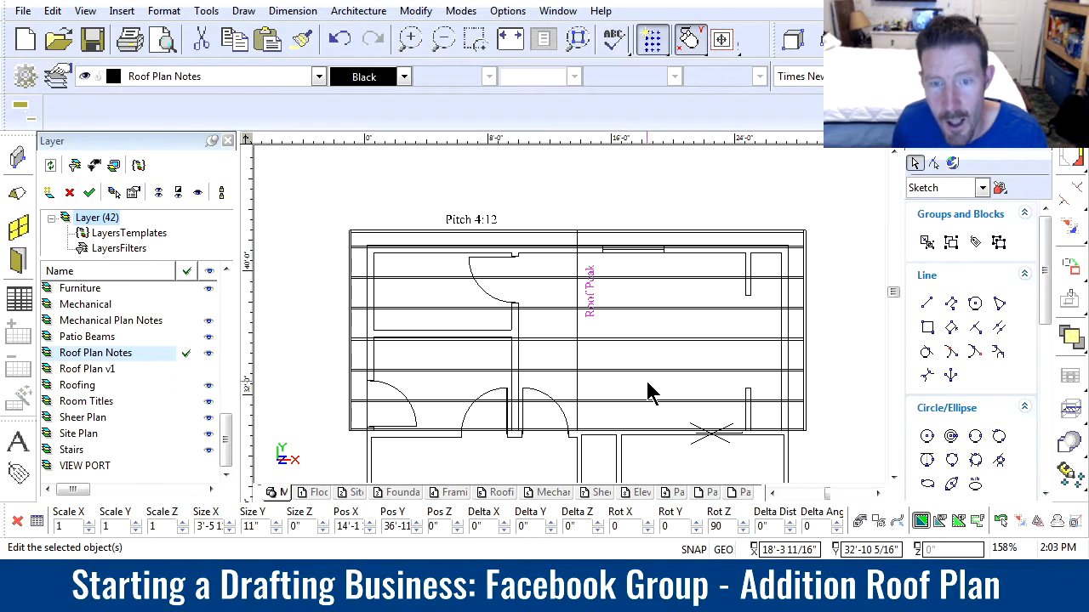
left_click(582, 316)
left_click(561, 369)
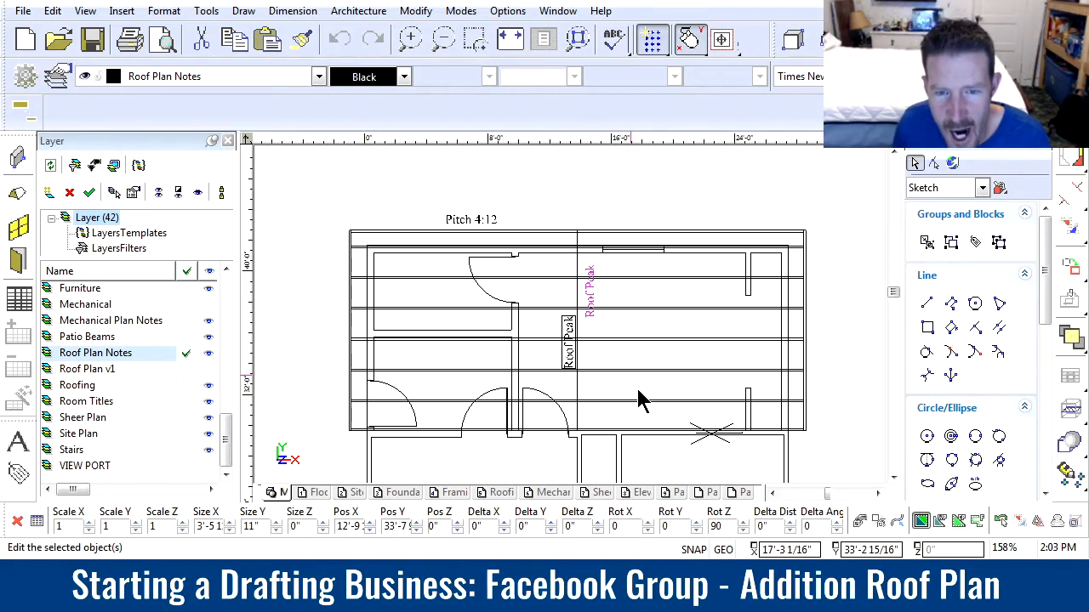
left_click(650, 425)
left_click(647, 414)
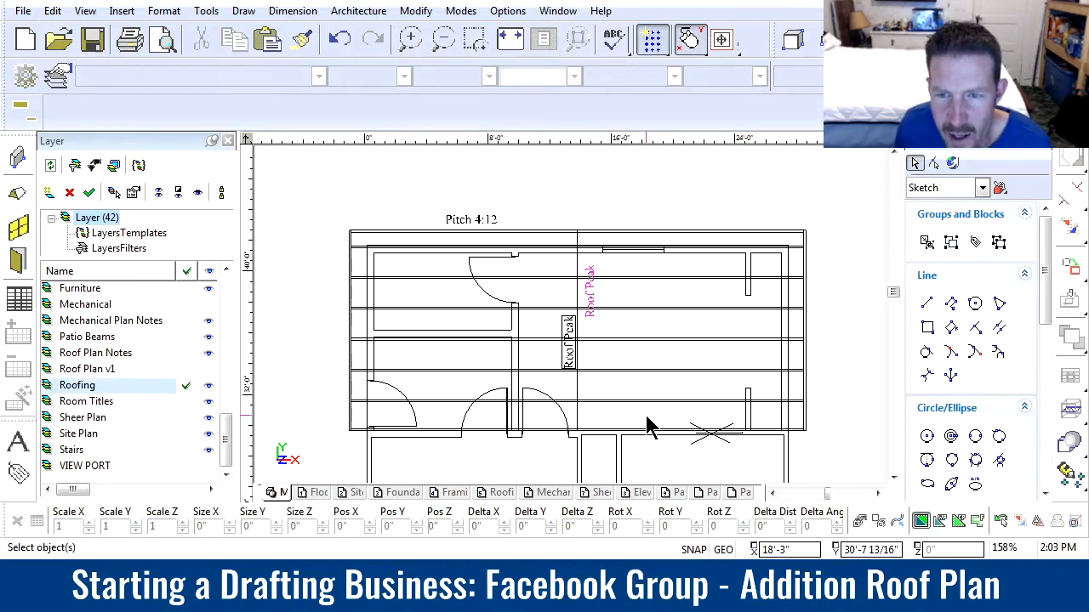
Copy the vertical "Roof Peak" note to the right half of the addition's roof and rotate the copy back to horizontal
left_click(563, 368)
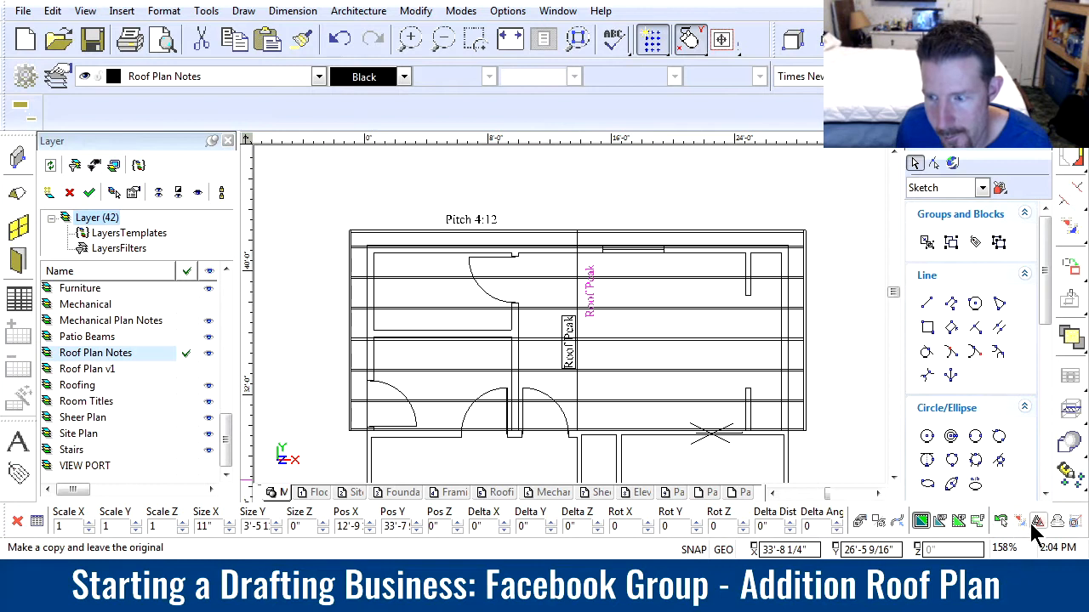
left_click(560, 370)
left_click(637, 334)
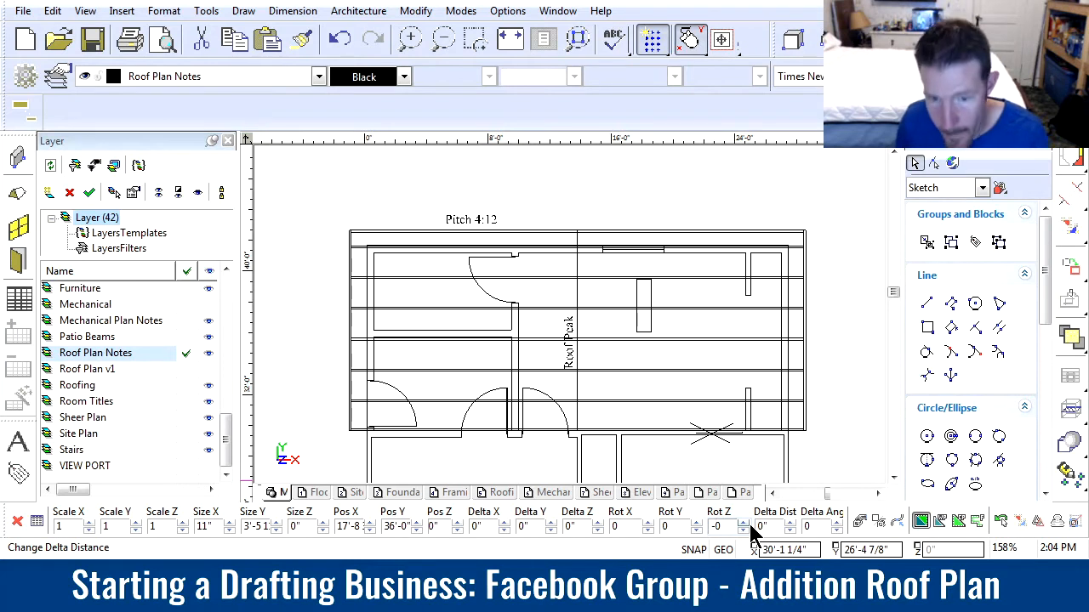
key("Return")
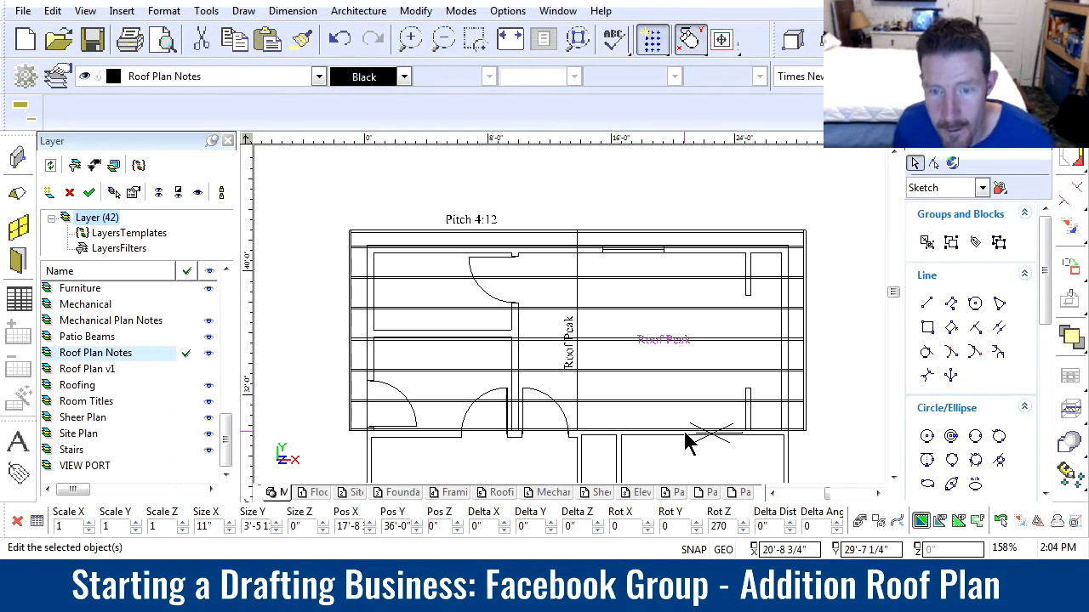
Change the copied note's text to 24" O.C. and place it between rafters right of the peak line, at about X 16'-1", Y 38'-7"
left_click(639, 333)
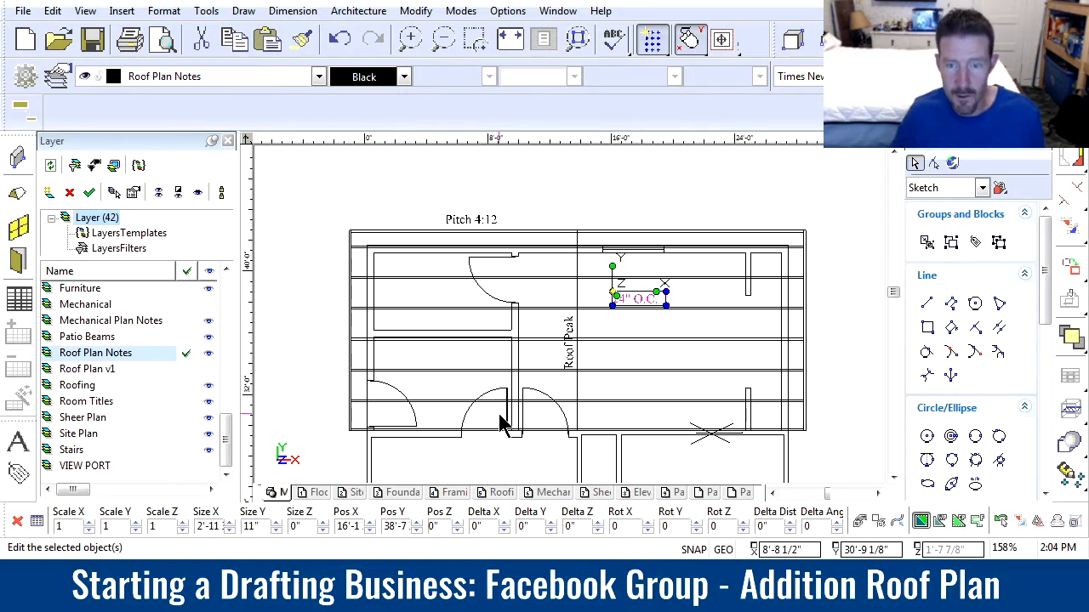
left_click(647, 370)
left_click(659, 348)
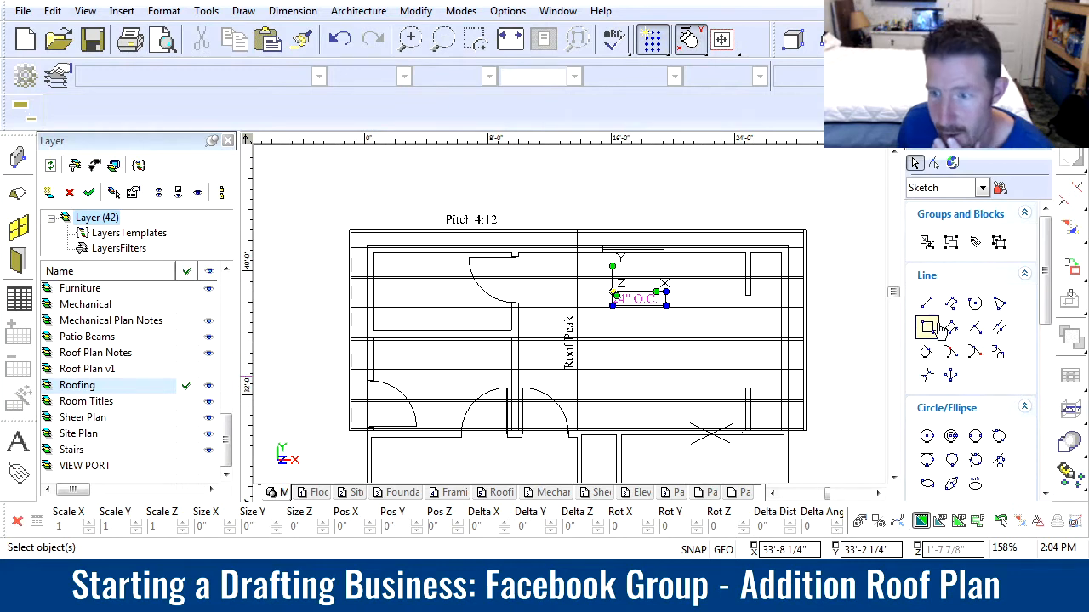
Dimension the horizontal roof overhang at the addition's upper right corner, from the outer wall line to the rafter end
scroll(1052, 362, "down", 3)
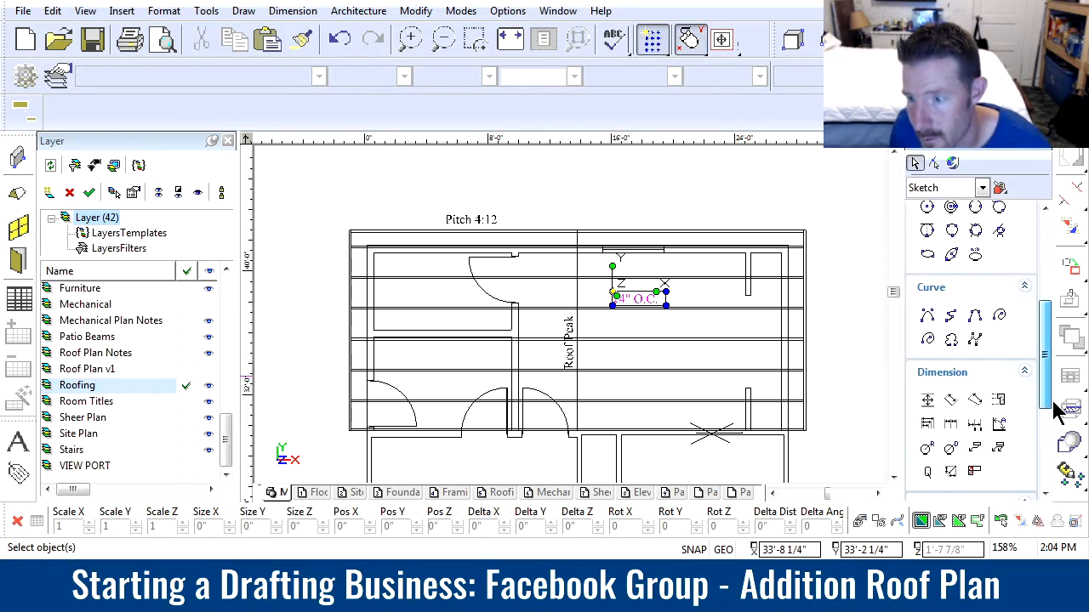
left_click(946, 385)
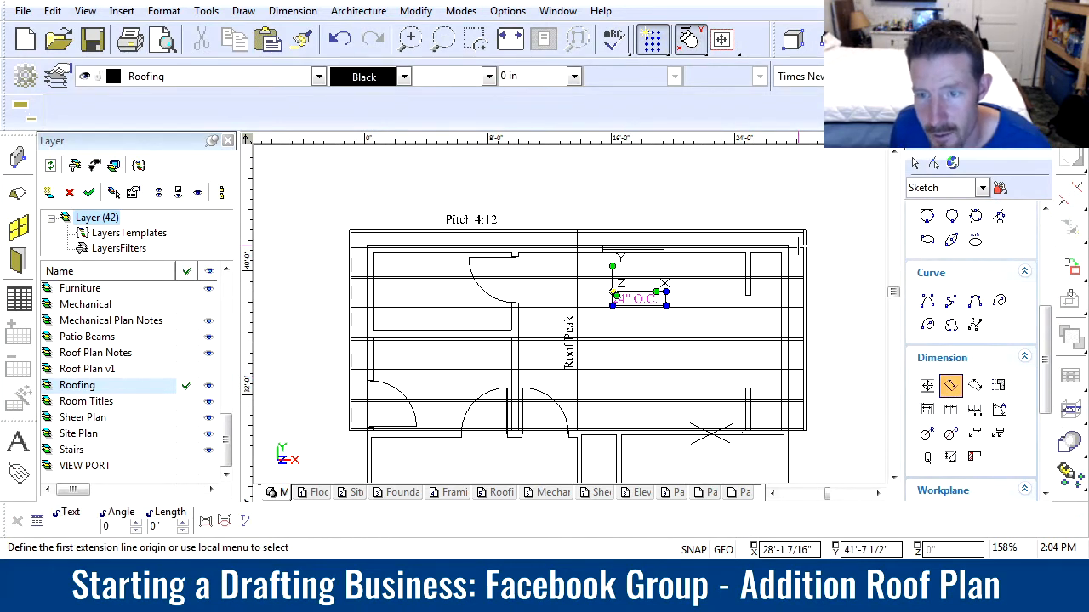
scroll(800, 246, "up", 4)
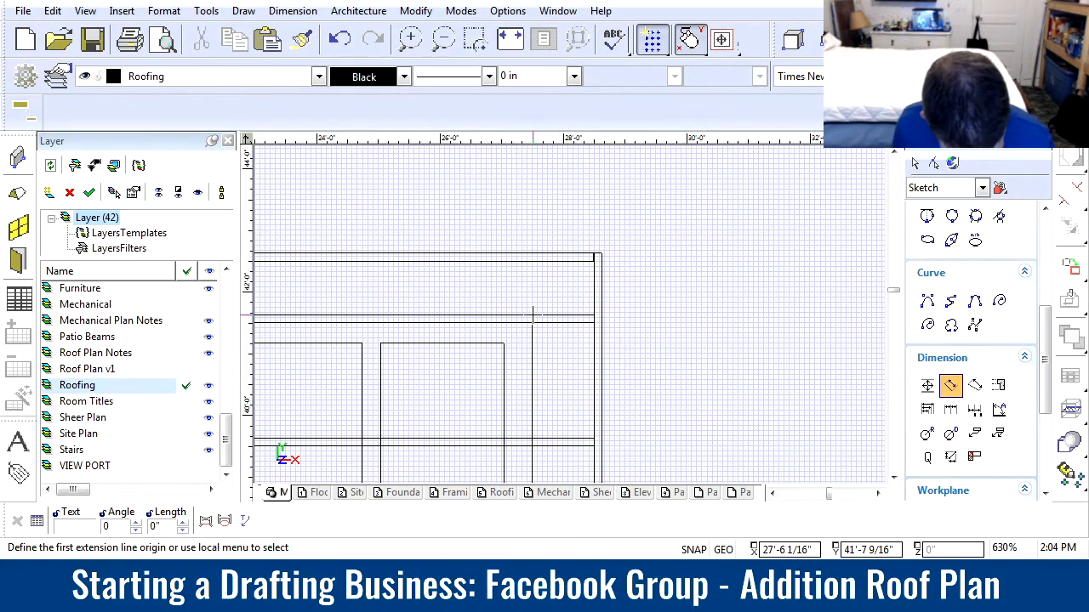
left_click(594, 319)
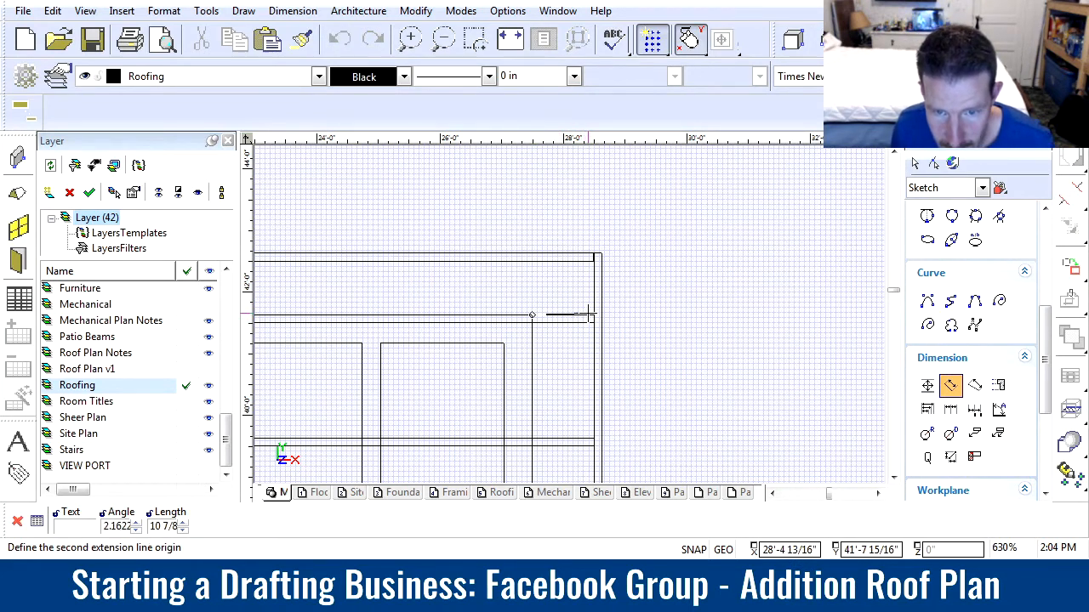
left_click(532, 319)
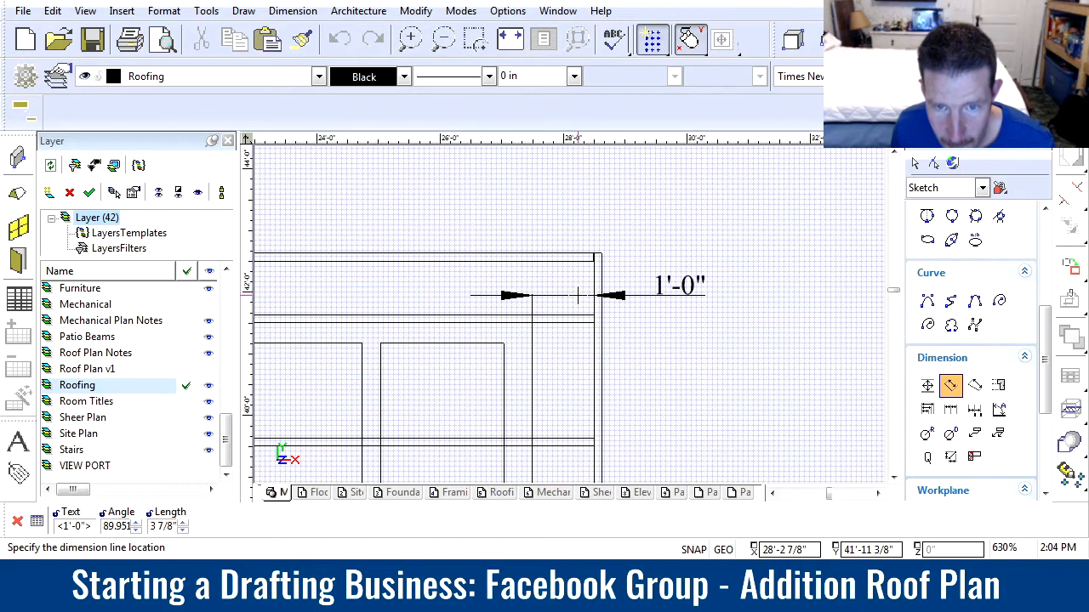
left_click(529, 313)
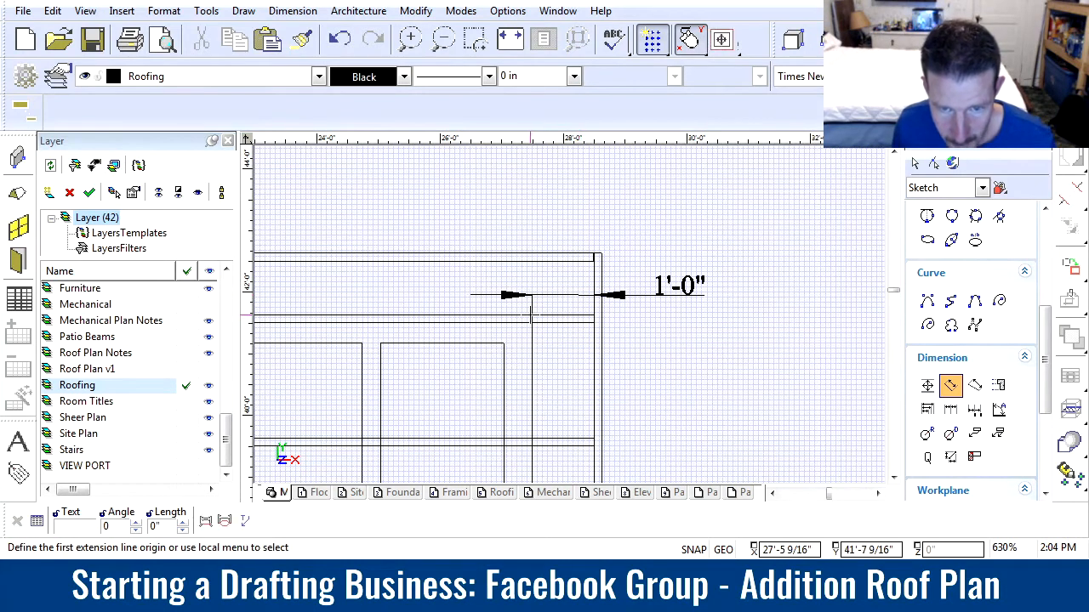
Dimension the vertical overhang at the same corner, from the second rafter's upper edge to the top rafter's upper edge
left_click(594, 317)
left_click(594, 253)
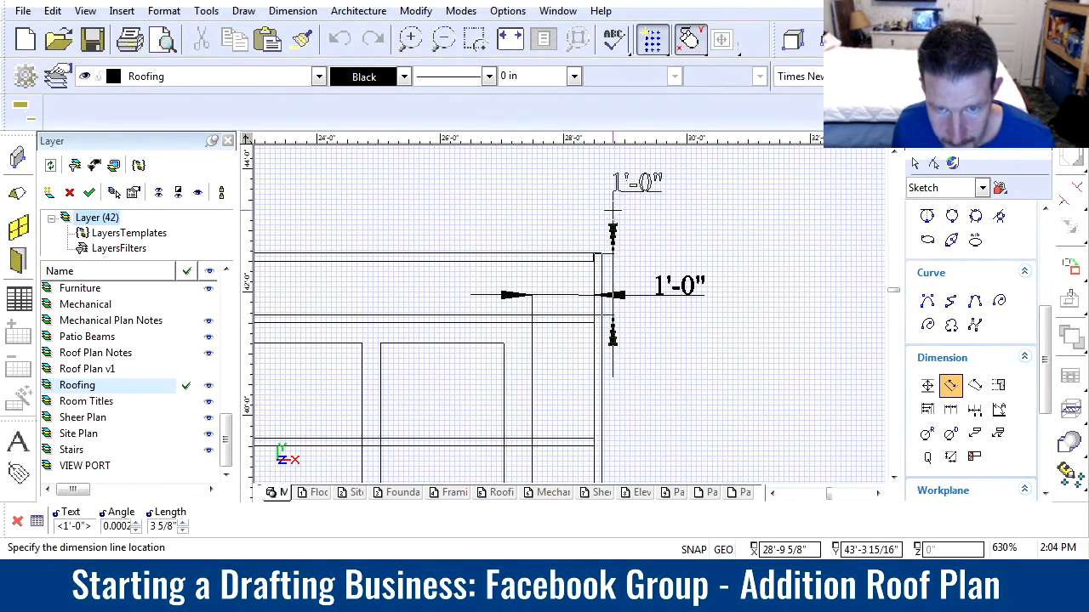
left_click(635, 226)
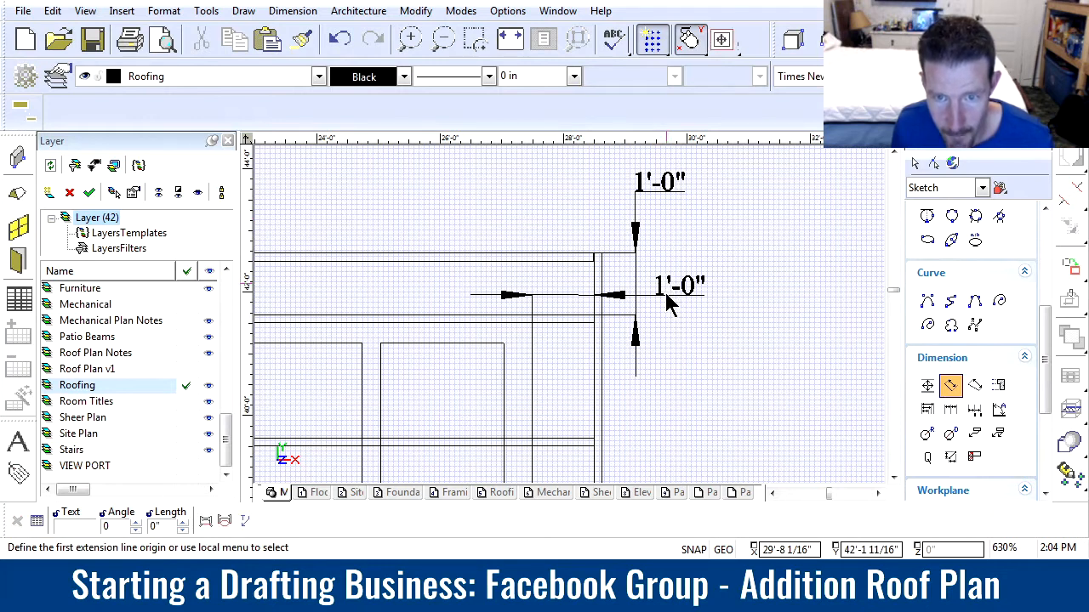
Move the vertical overhang dimension about 4'-6" left along the upper roof edge, clear of the horizontal overhang dimension
key("Escape")
left_click_drag(637, 275, 359, 276)
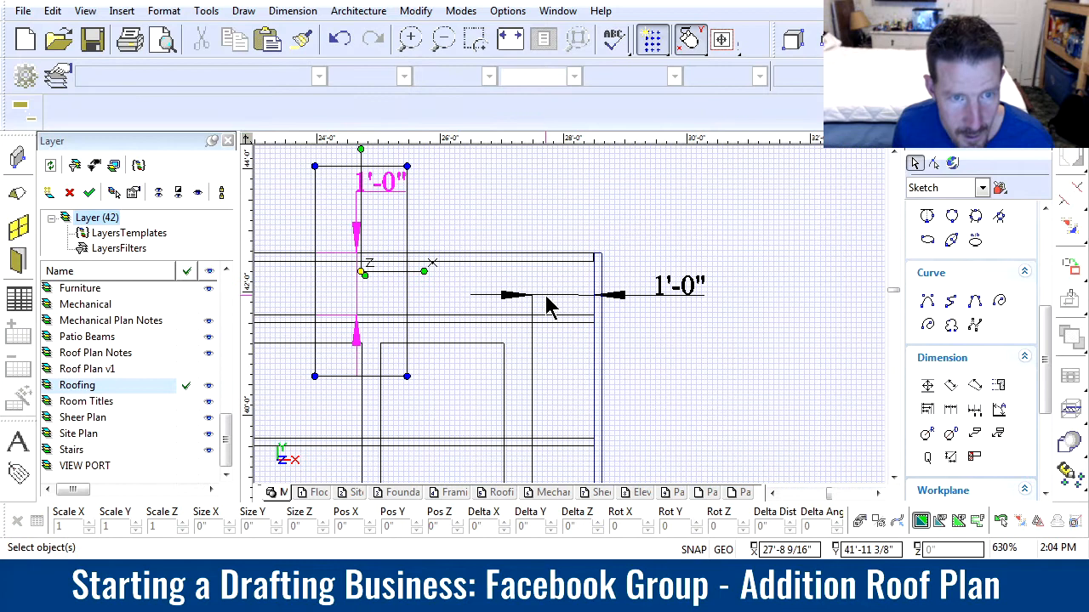
scroll(543, 300, "down", 3)
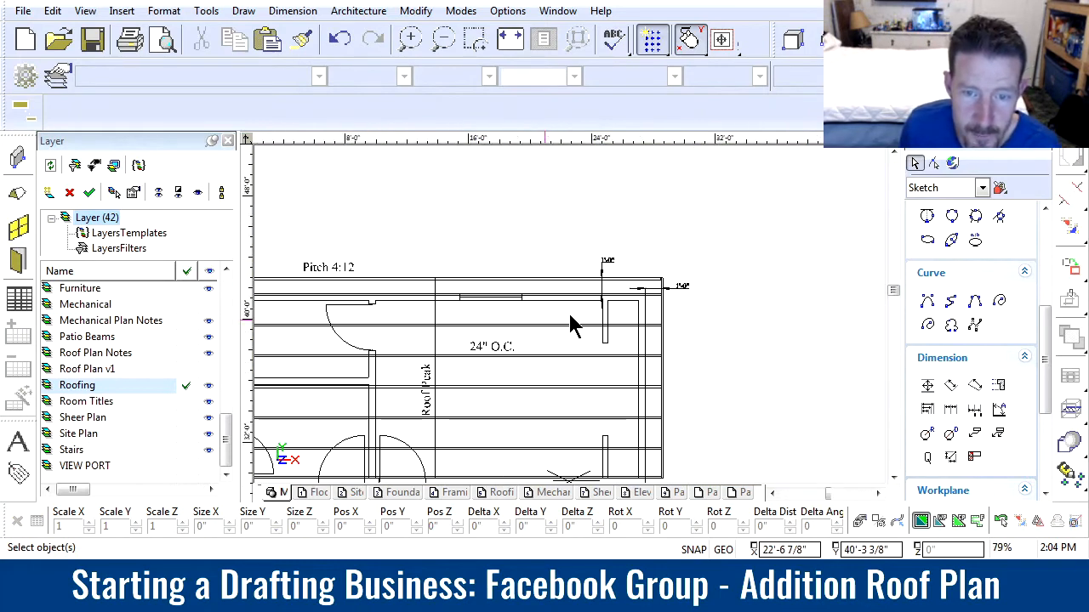
scroll(571, 324, "up", 2)
scroll(595, 326, "down", 2)
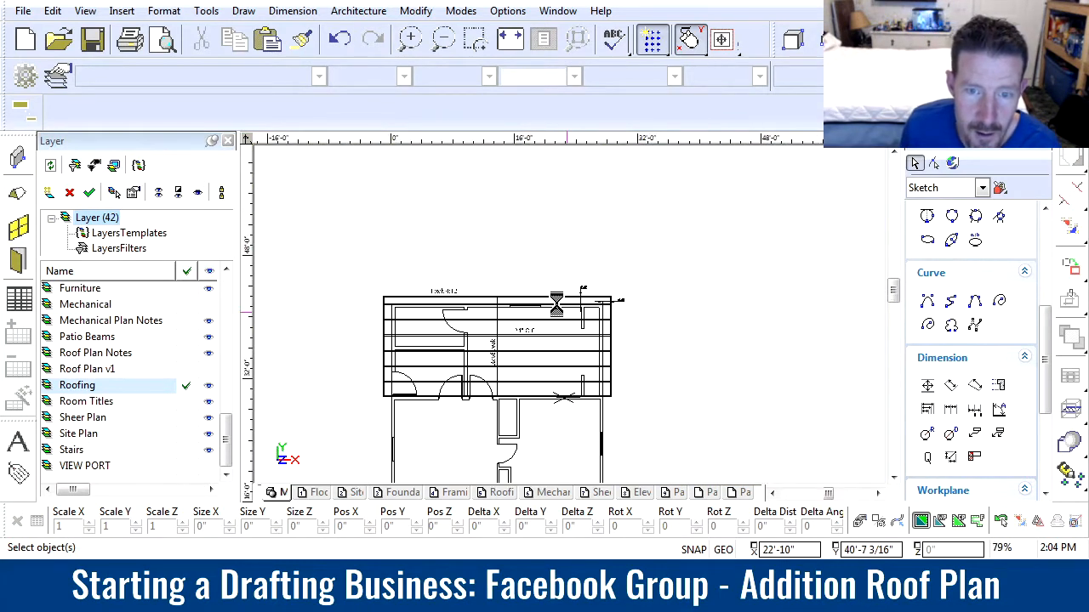
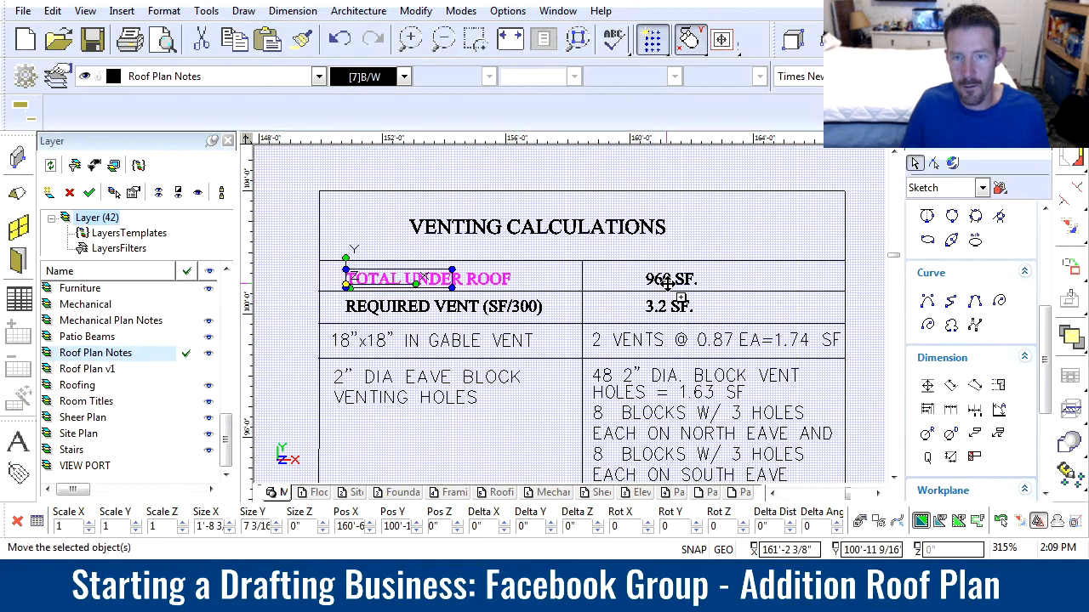
Change the total under roof value in the venting calculations table to 1260 SF
double_click(653, 276)
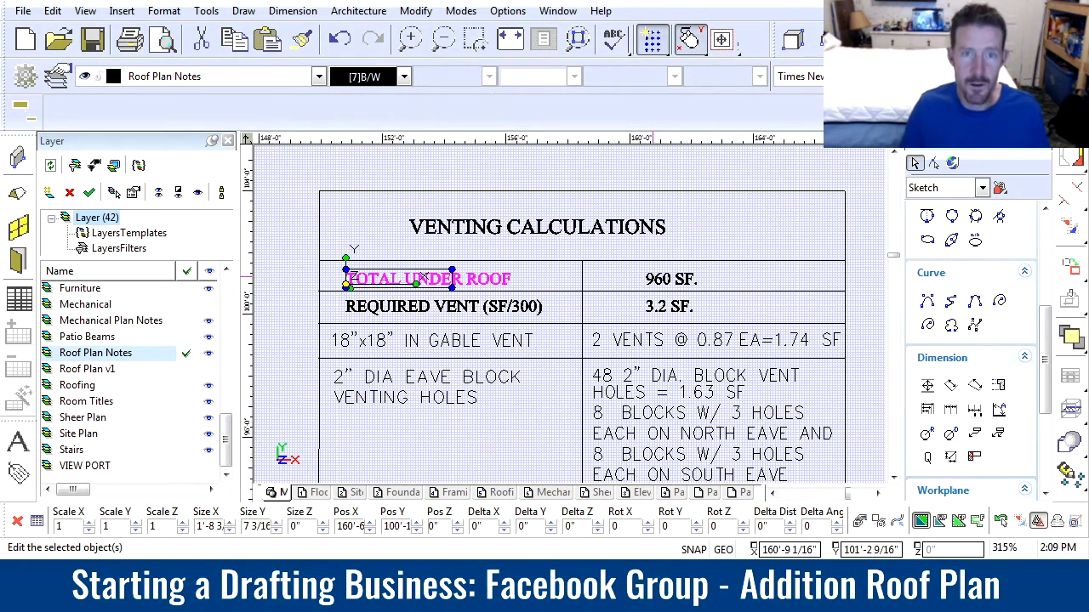
left_click(502, 417)
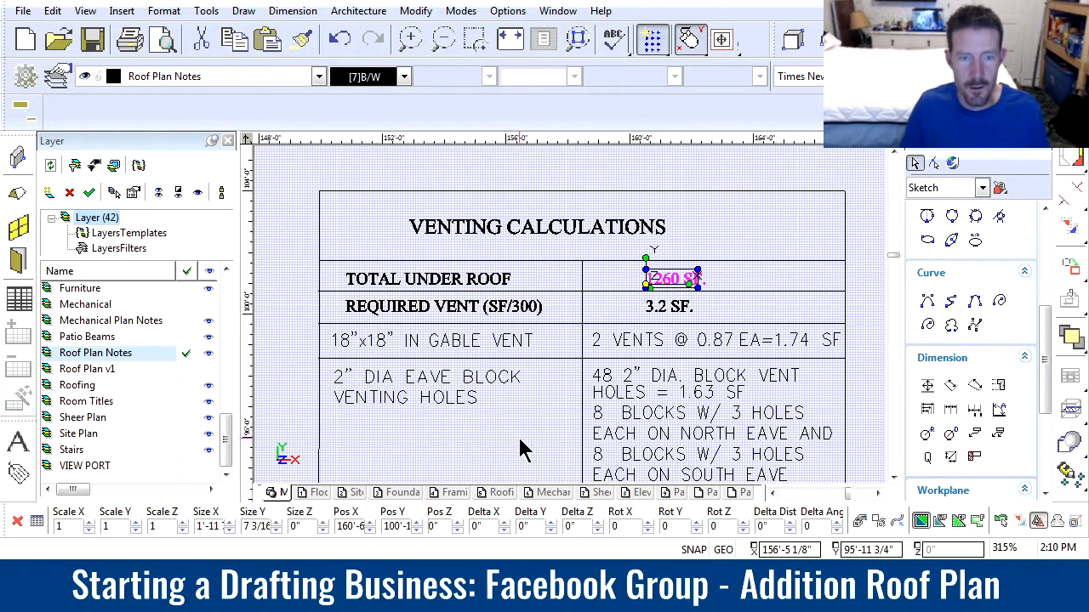
left_click(519, 440)
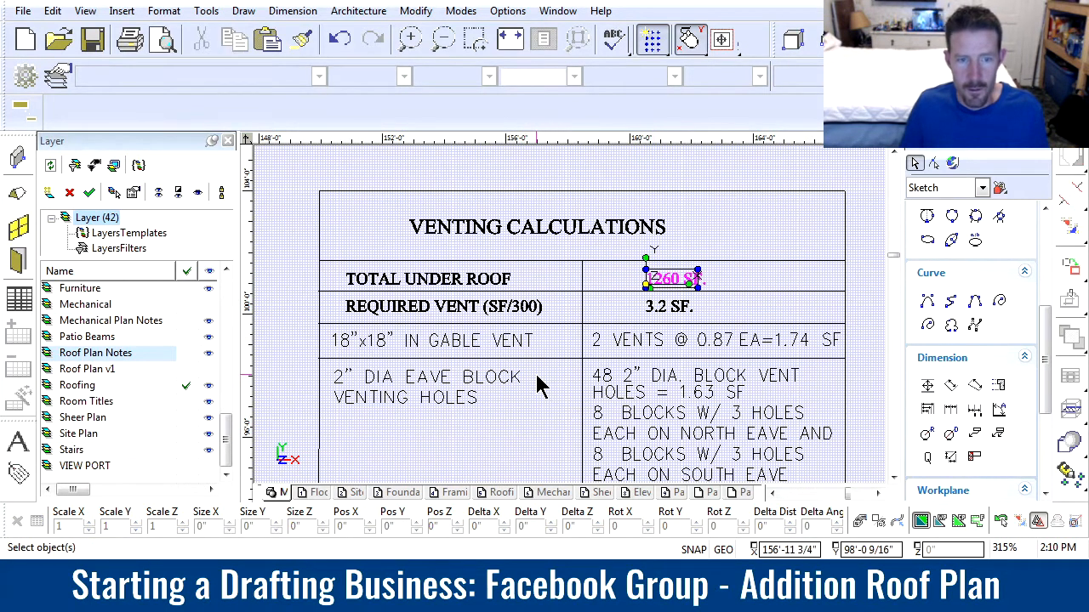
Change the required vent (SF/300) value in the venting table to 4.2 SF
scroll(476, 327, "down", 1)
scroll(574, 323, "up", 1)
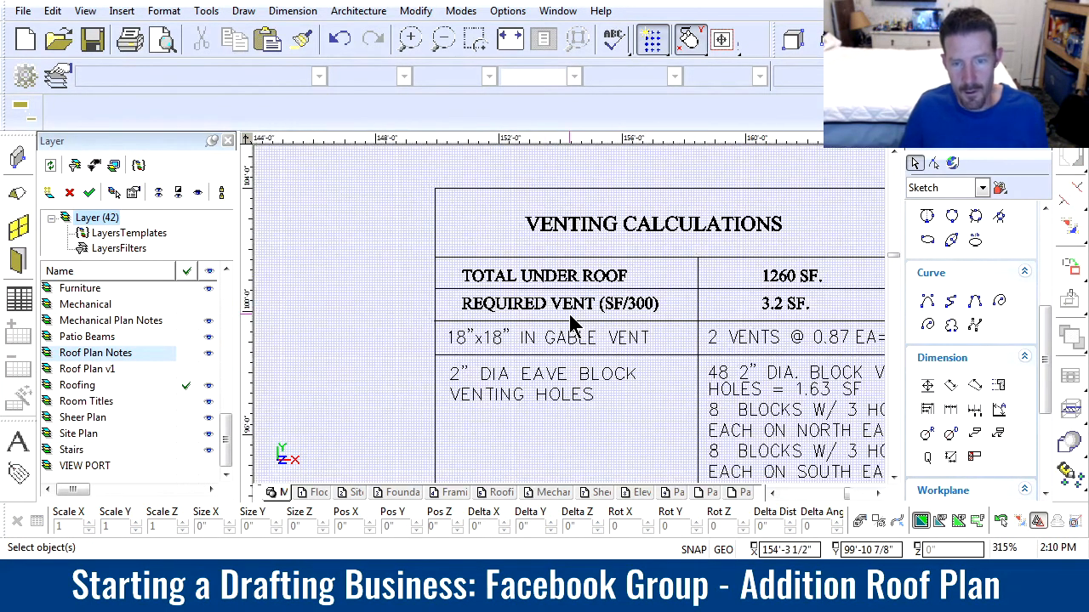
left_click(760, 307)
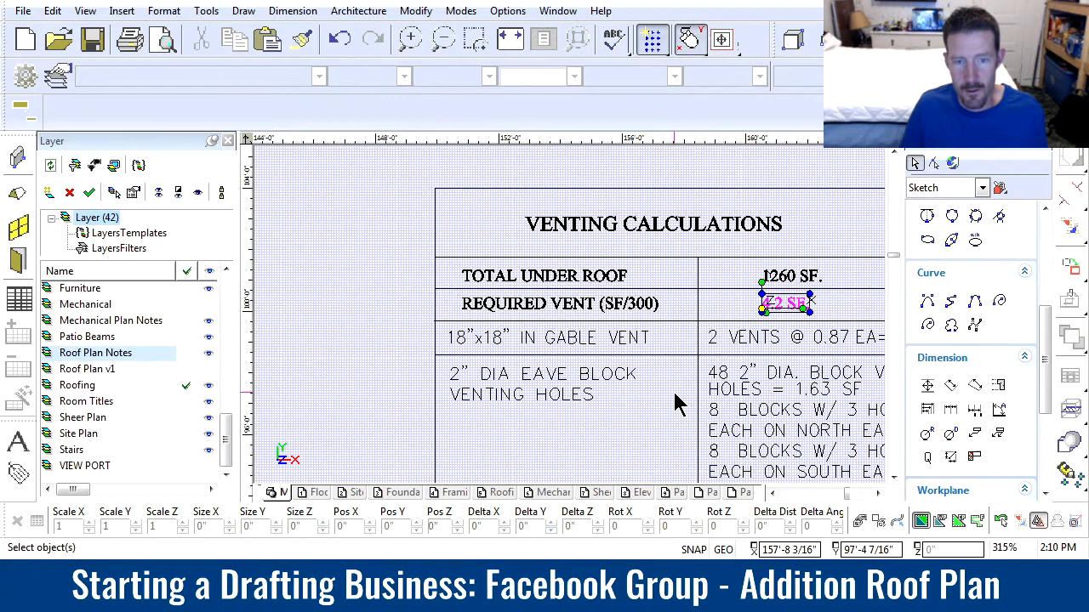
Move the venting table's title and first three rows up about 3'-2" to open a gap above the eave block row
scroll(674, 405, "down", 1)
scroll(573, 328, "up", 1)
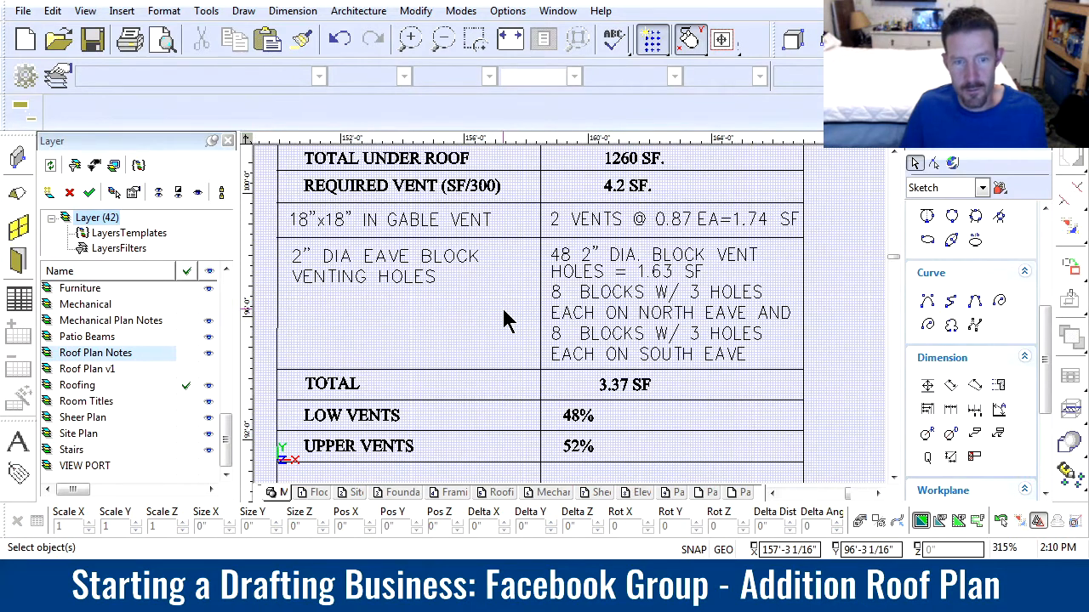
scroll(583, 313, "down", 1)
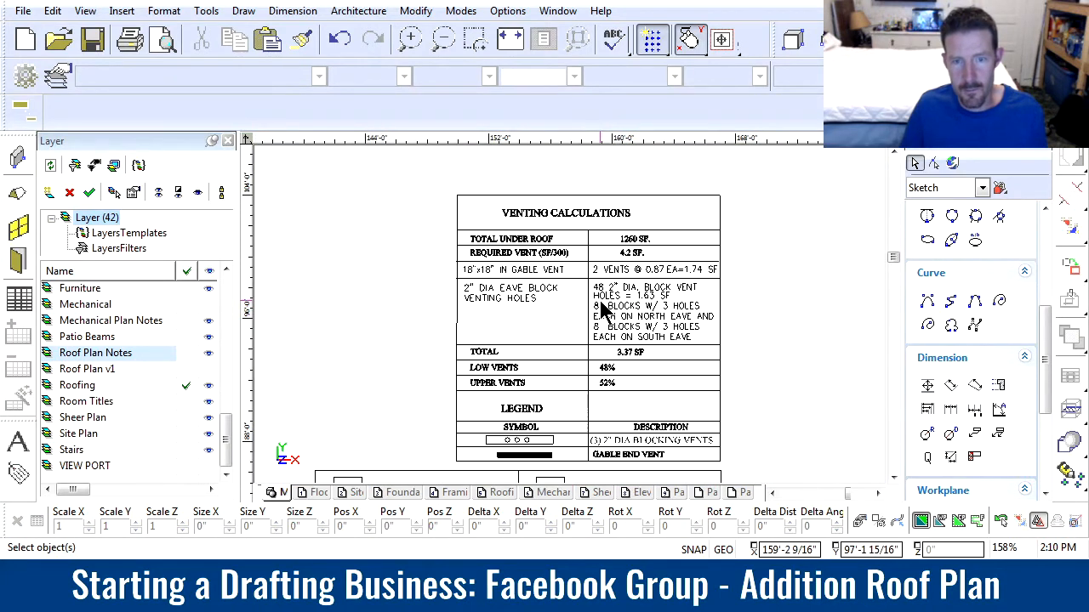
scroll(601, 310, "up", 1)
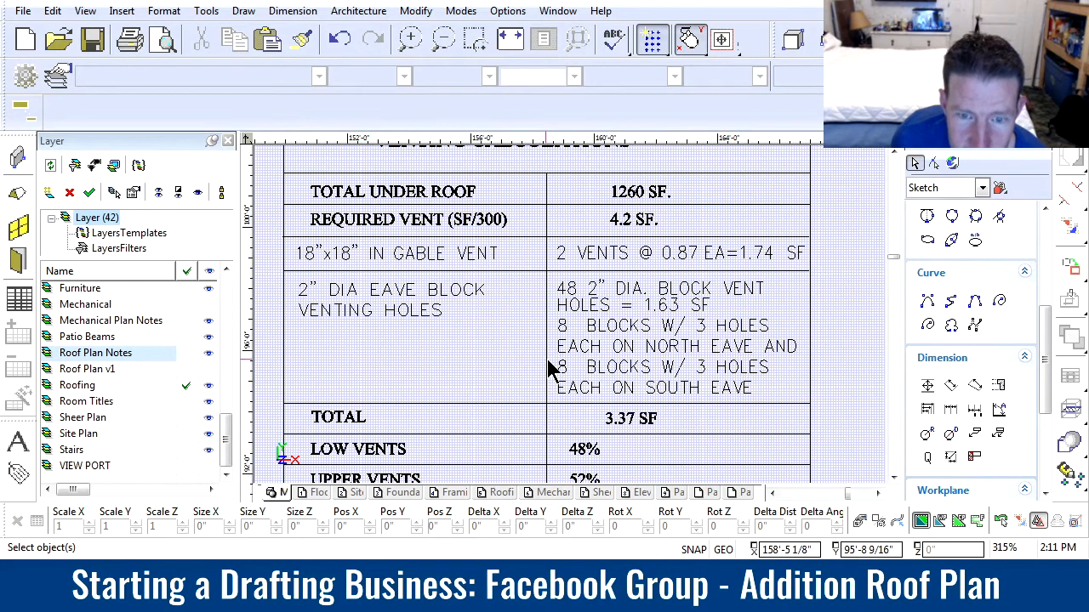
scroll(554, 372, "down", 2)
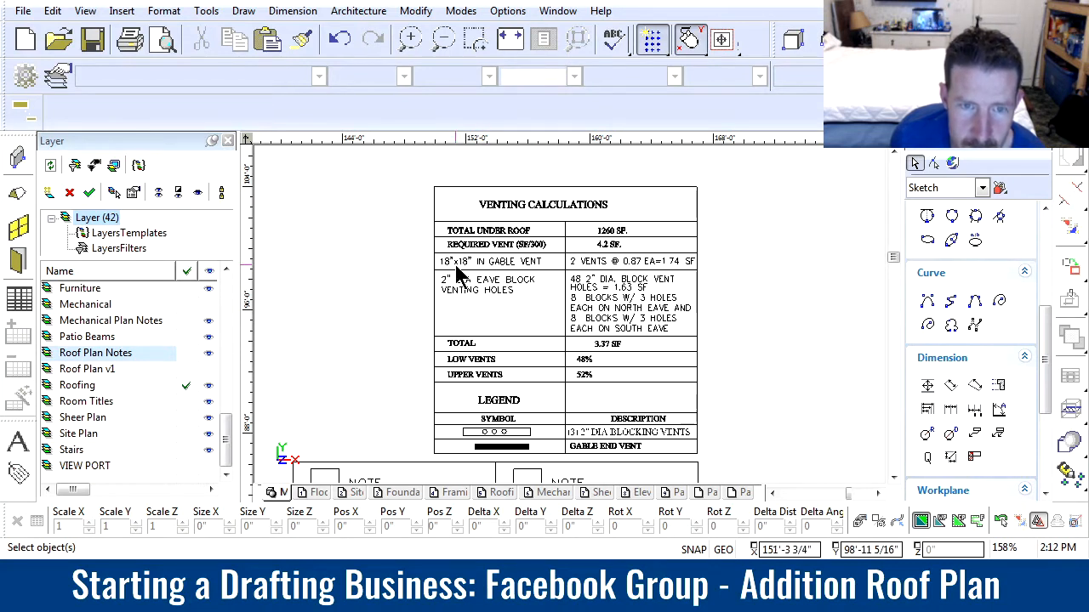
left_click_drag(413, 165, 720, 270)
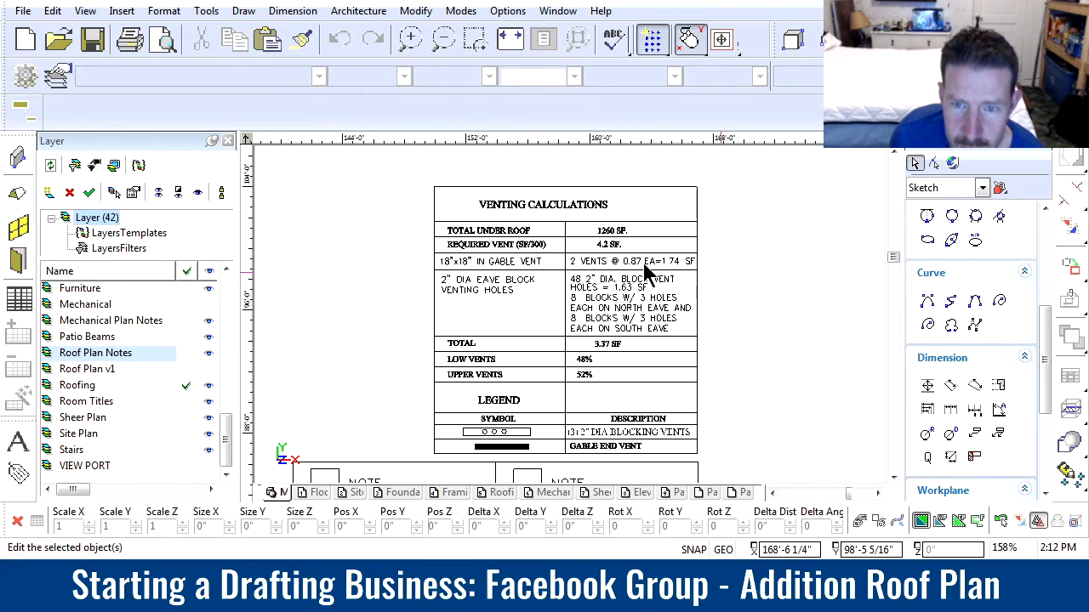
scroll(553, 272, "down", 2)
scroll(553, 281, "up", 2)
scroll(567, 323, "down", 2)
scroll(566, 323, "up", 2)
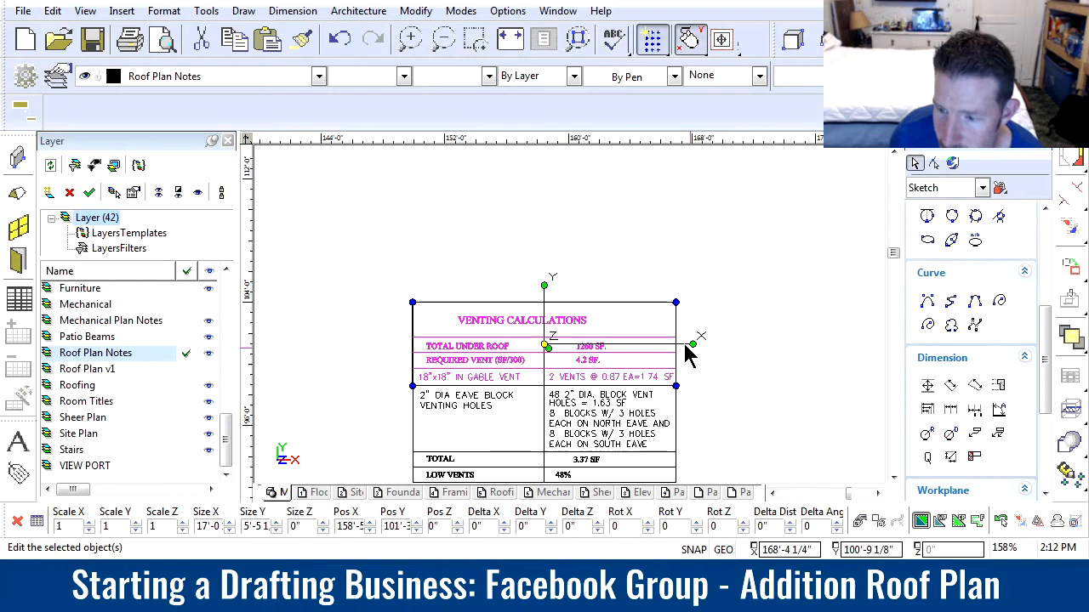
left_click_drag(544, 289, 544, 260)
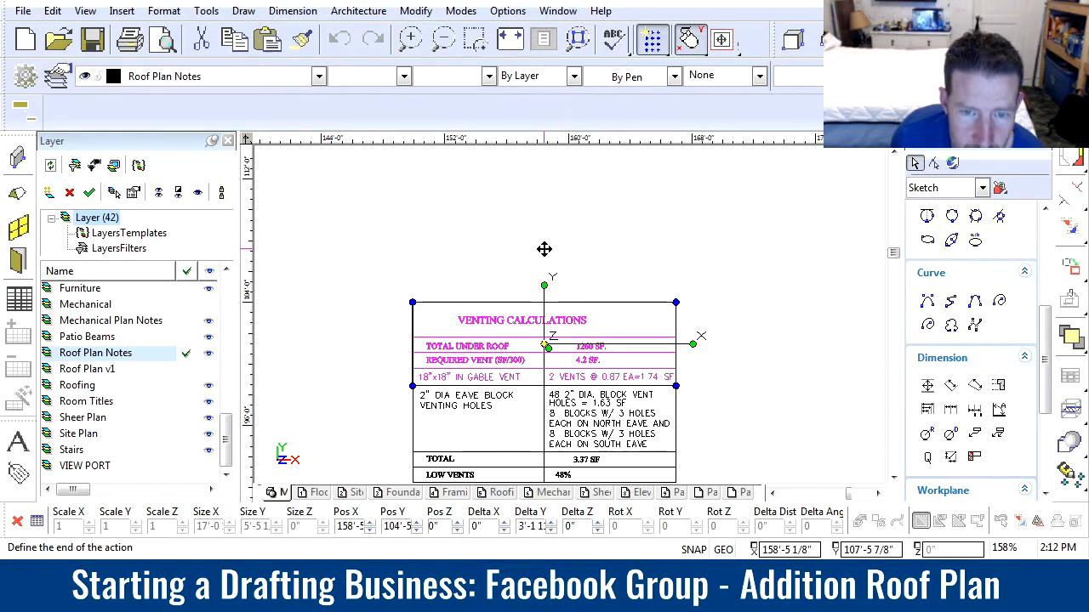
left_click(545, 253)
left_click(393, 350)
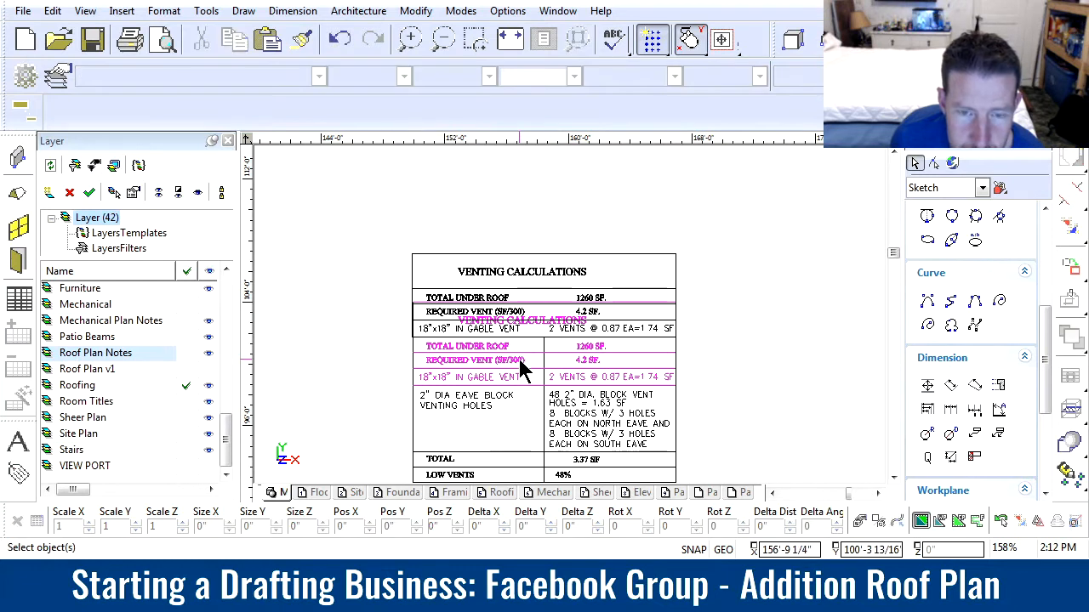
Copy the four horizontal row lines below the table title about 4'-2" down into the gap to form new rows
left_click(537, 312)
left_click(533, 293)
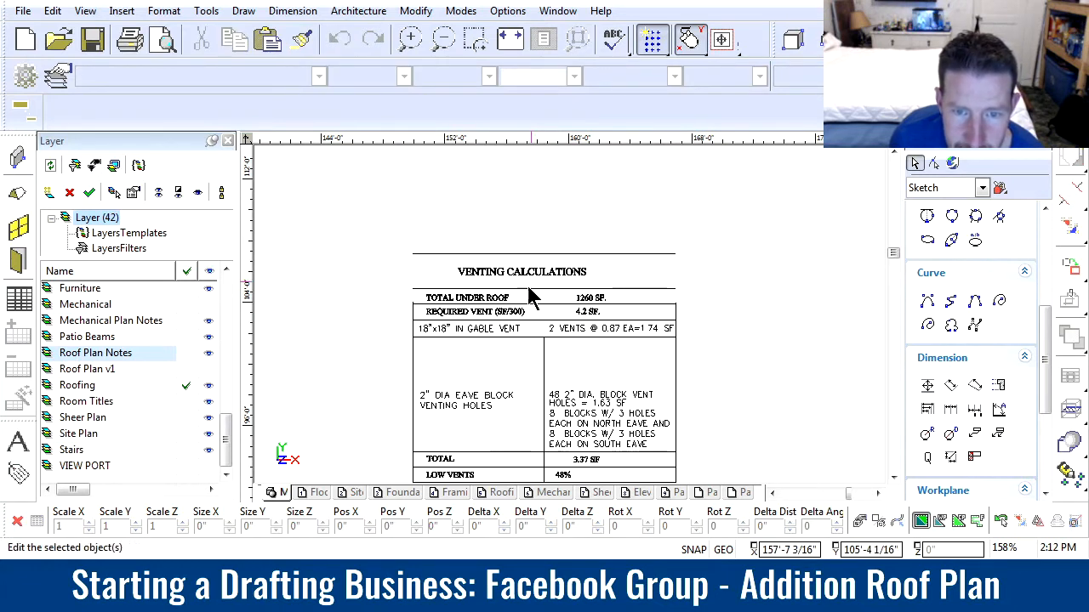
left_click(1038, 521)
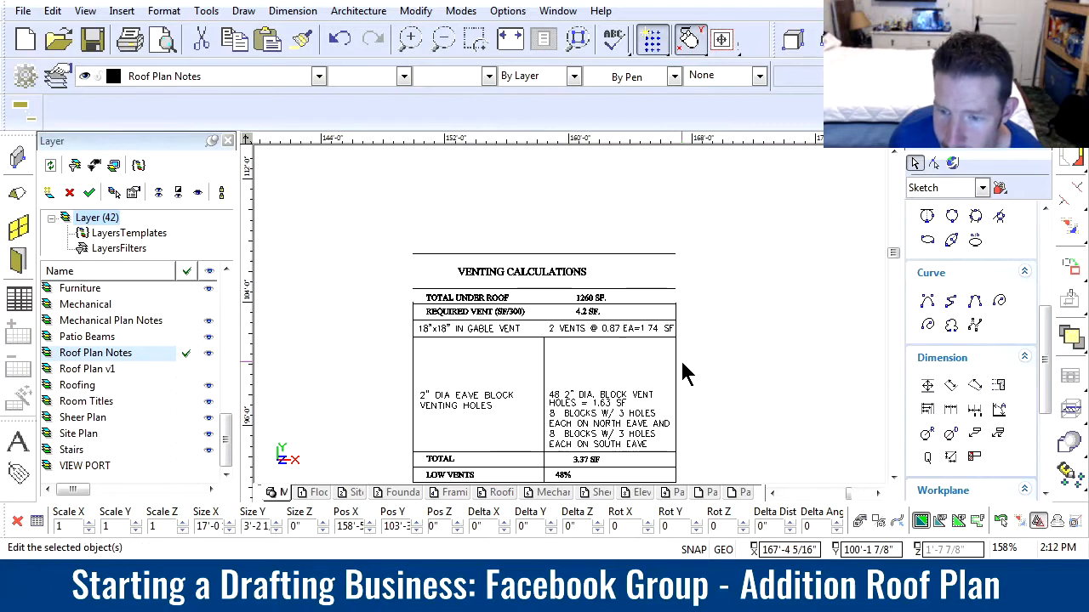
left_click(543, 312)
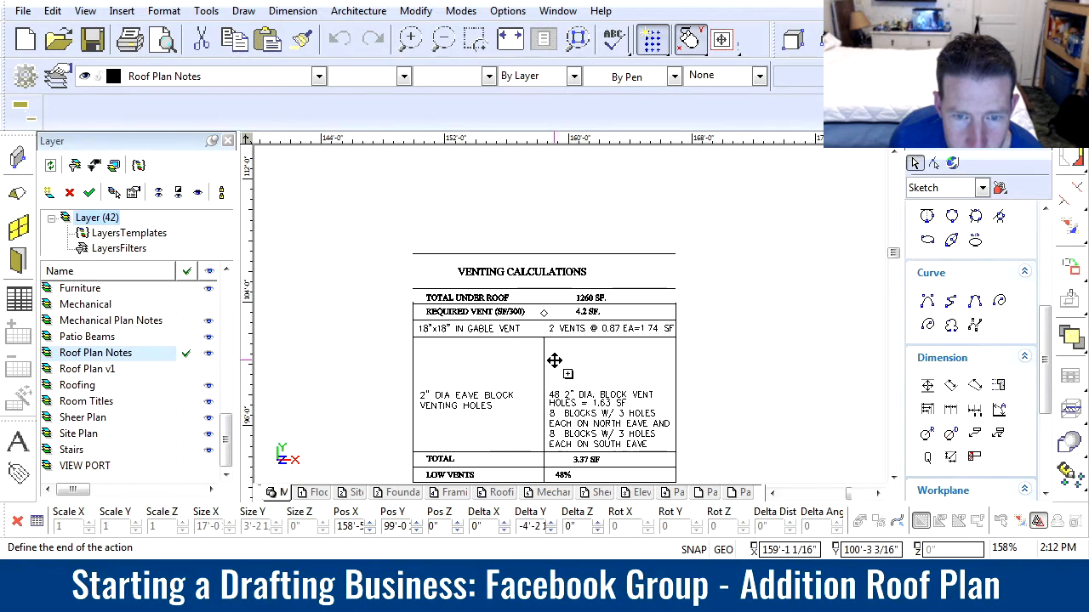
left_click(552, 356)
left_click(389, 360)
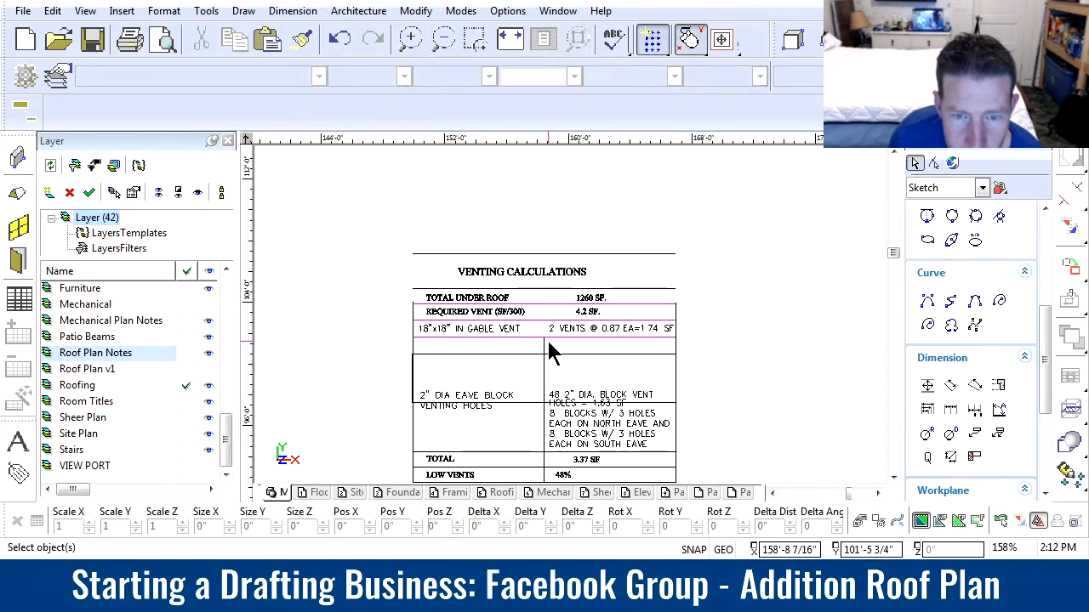
Stretch the table's center divider up to the line beneath the venting calculations title
left_click(592, 377)
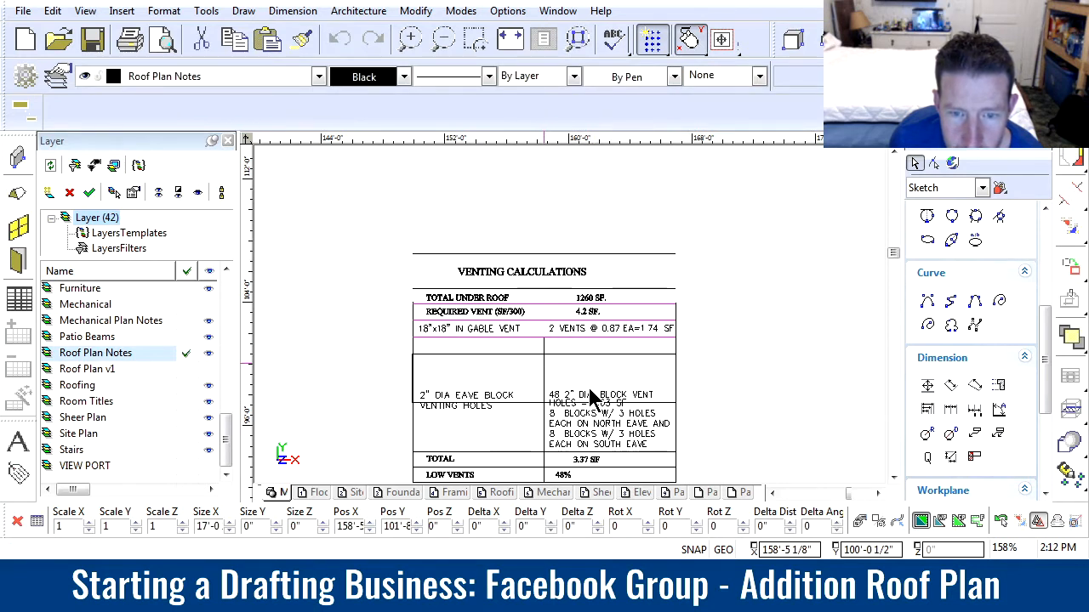
left_click(1037, 520)
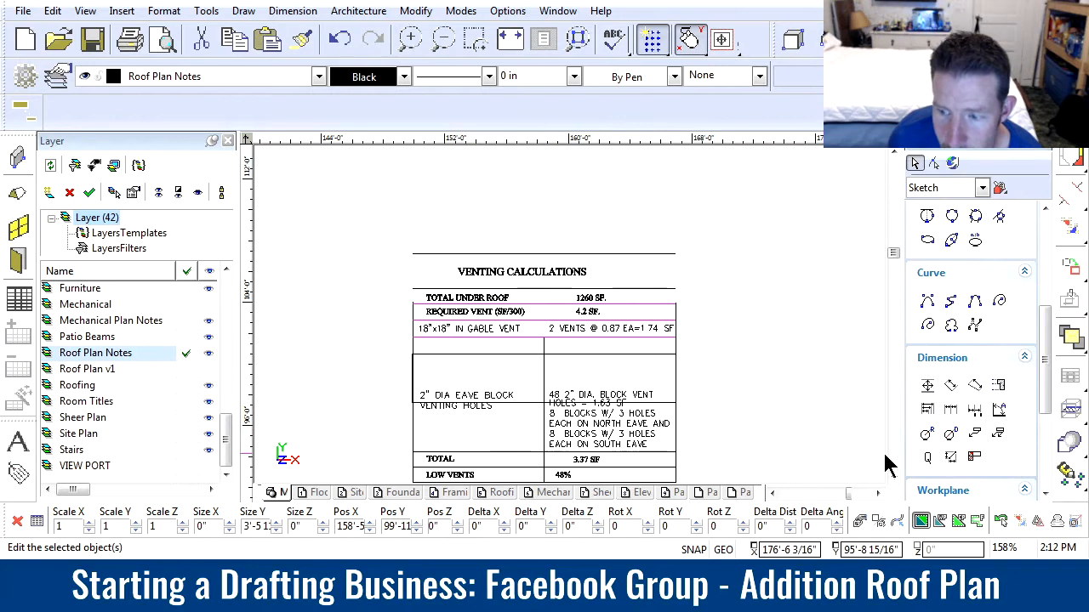
left_click(544, 338)
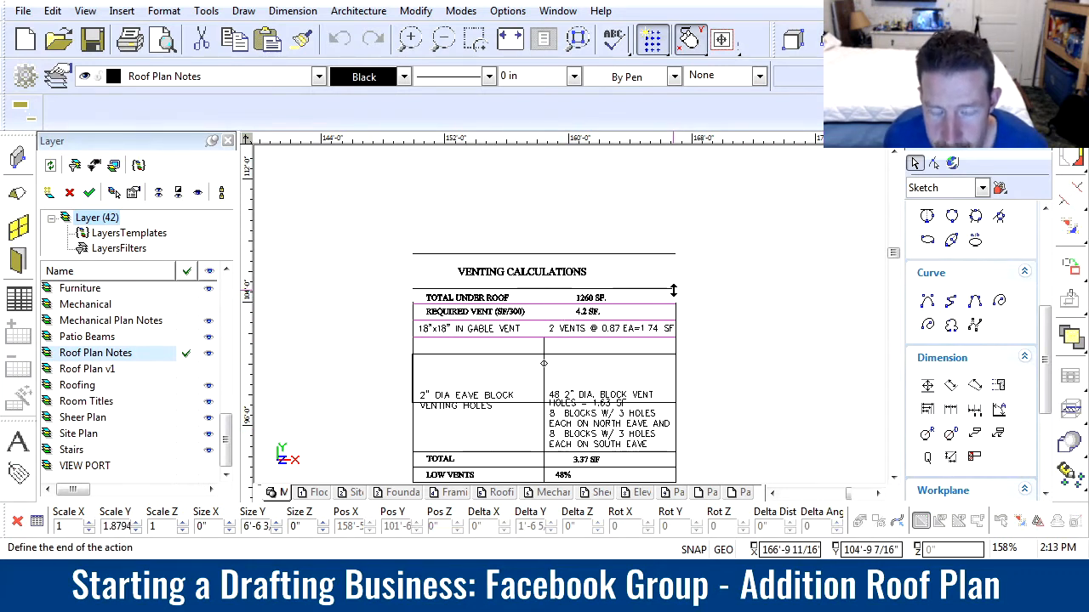
left_click(673, 291)
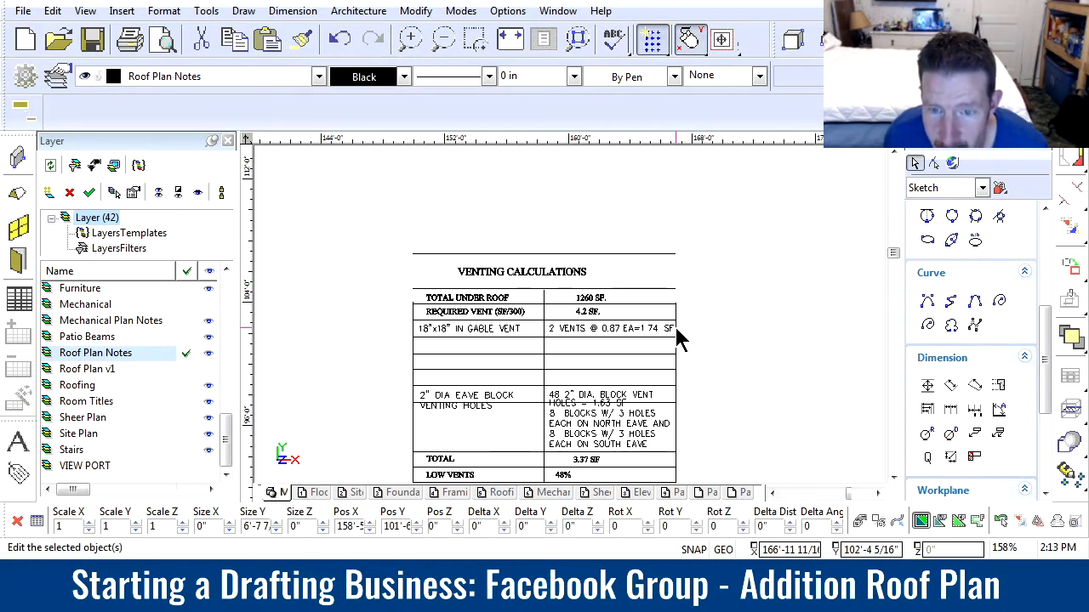
Extend the table's right and left border lines up to the top line of the title row
left_click(675, 327)
left_click(676, 332)
left_click(674, 256)
left_click(675, 254)
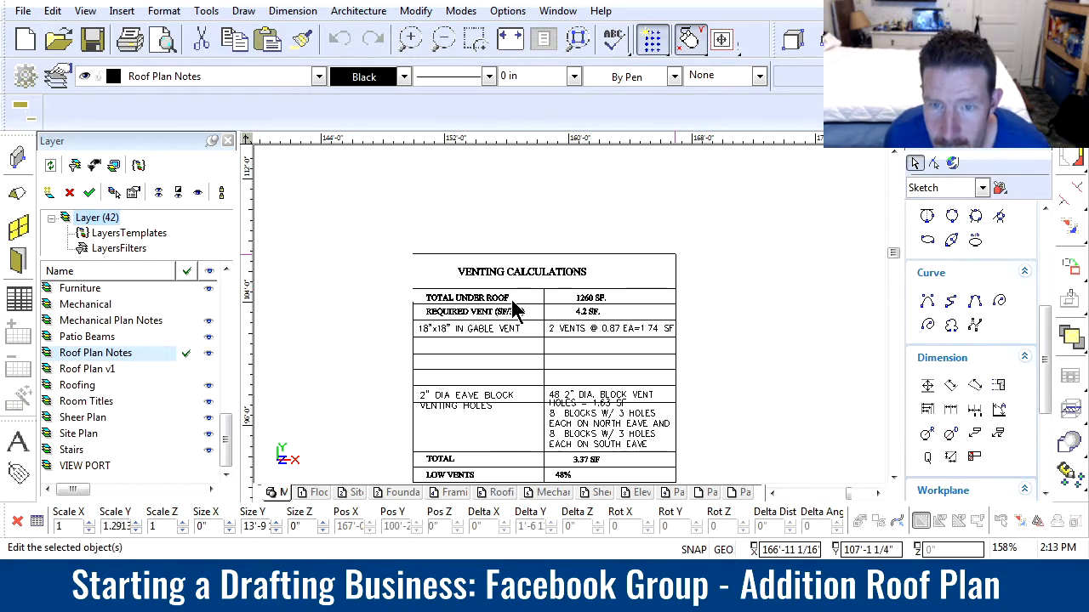
left_click(415, 353)
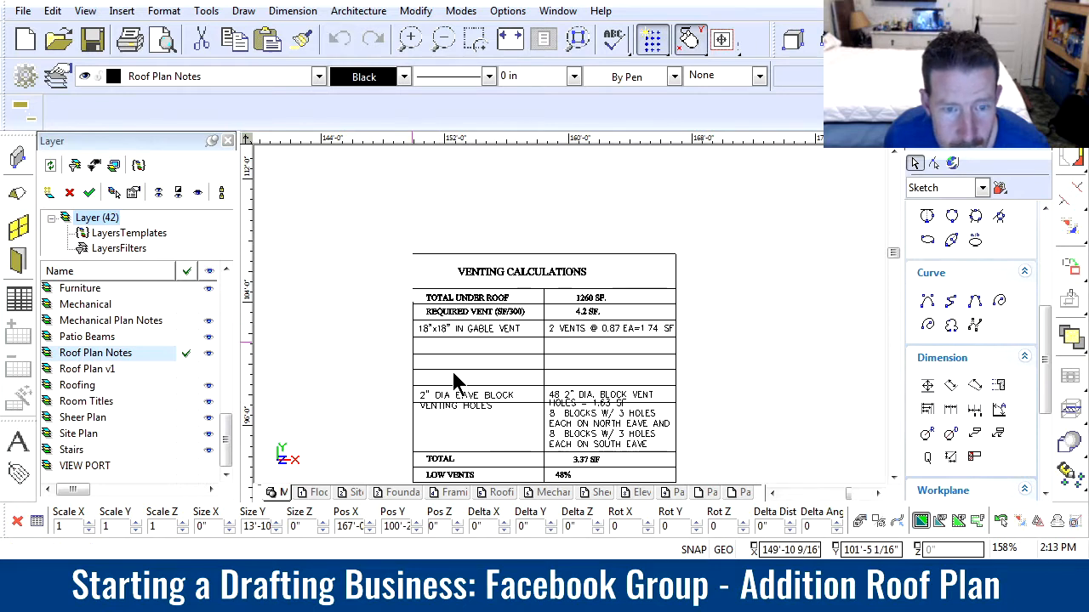
left_click(413, 303)
left_click(413, 253)
left_click(429, 368)
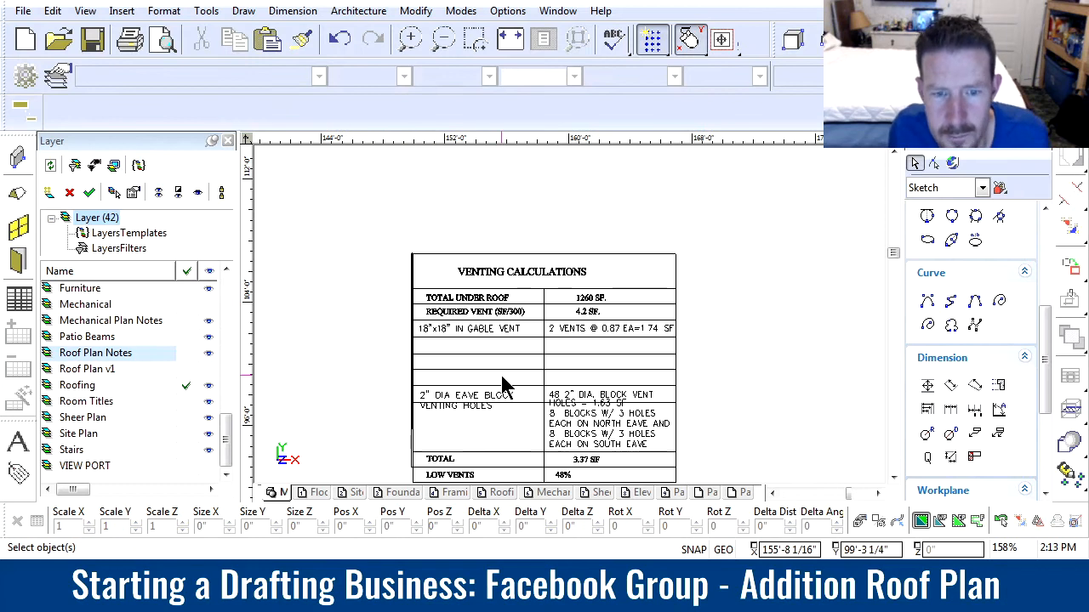
Delete the lowest copied row line, which crosses the eave block venting text
left_click(524, 404)
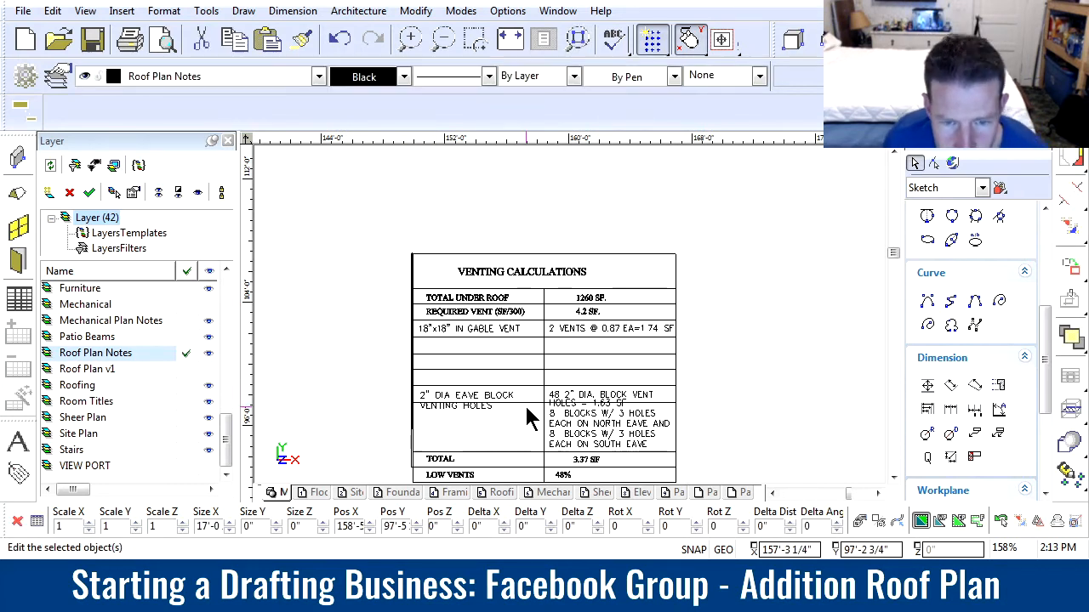
left_click(525, 402)
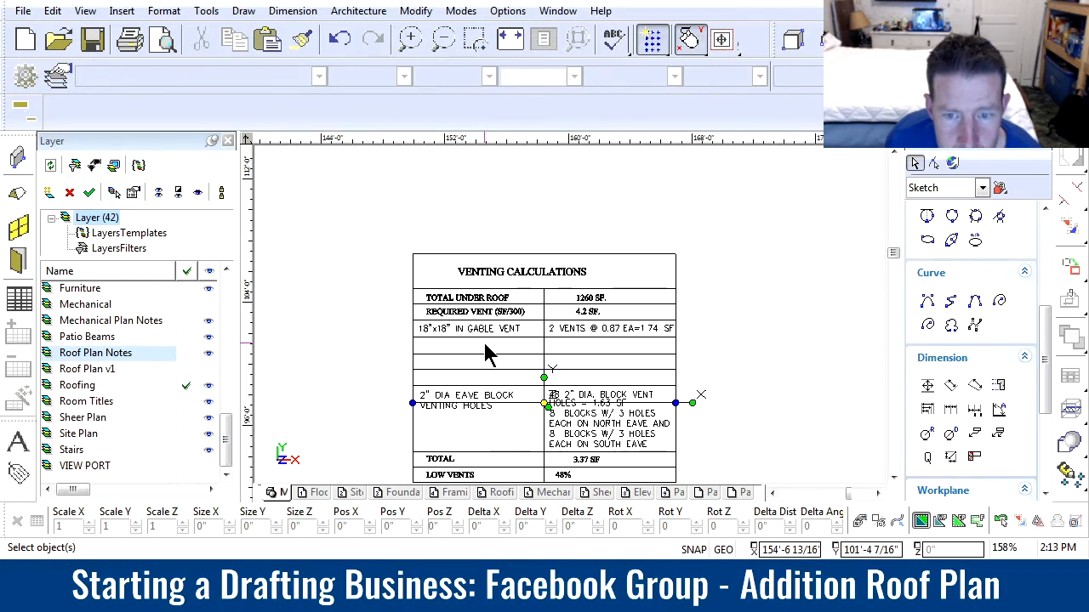
Examine the gable vent row and its vent area calculation in the venting table
scroll(503, 351, "up", 3)
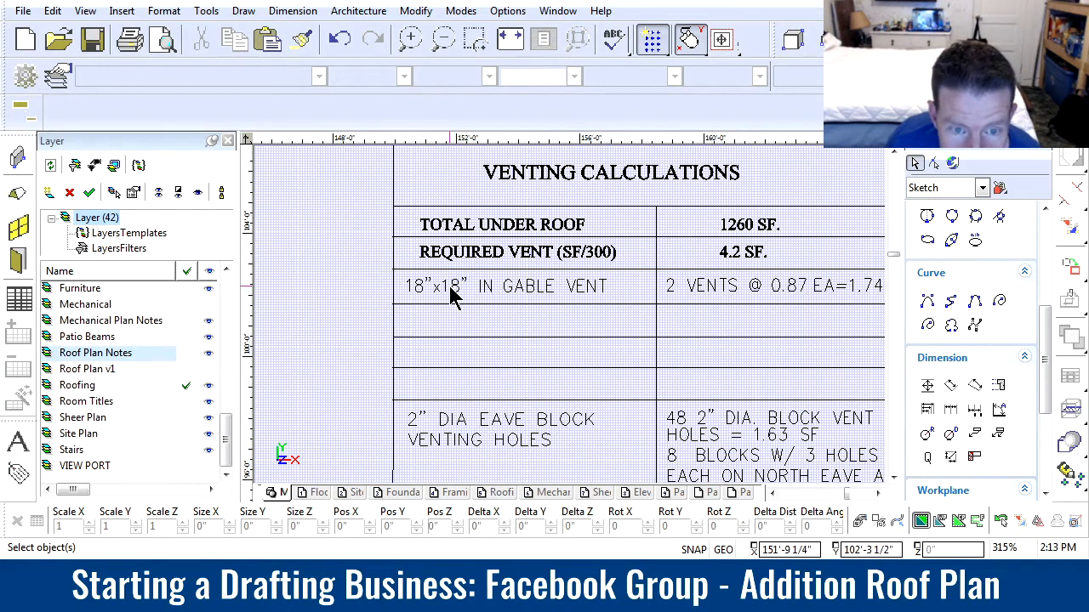
scroll(501, 294, "down", 2)
scroll(576, 324, "up", 2)
scroll(743, 308, "down", 2)
scroll(576, 256, "up", 2)
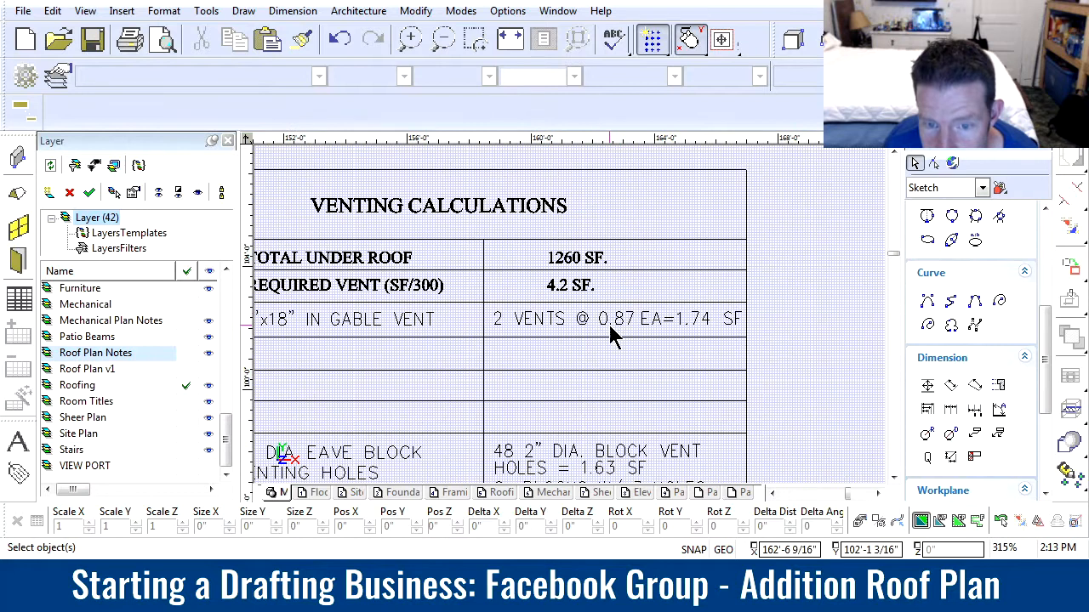
scroll(469, 315, "down", 2)
scroll(540, 315, "up", 2)
scroll(648, 322, "down", 2)
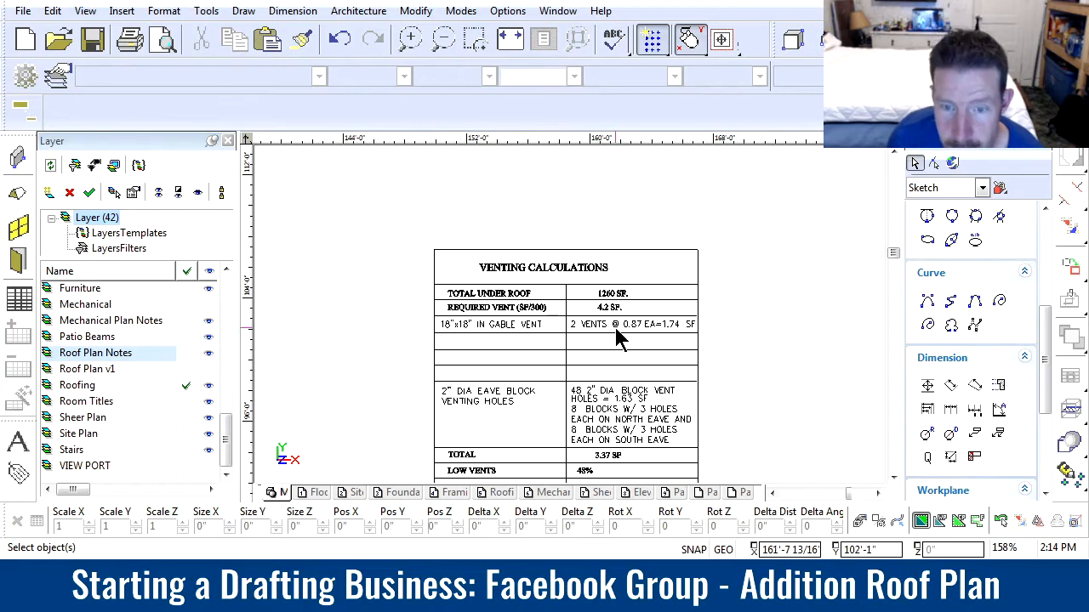
Edit the vent size in the "18"x18" IN GABLE VENT" row label
scroll(590, 333, "up", 4)
scroll(434, 326, "down", 3)
scroll(570, 323, "up", 3)
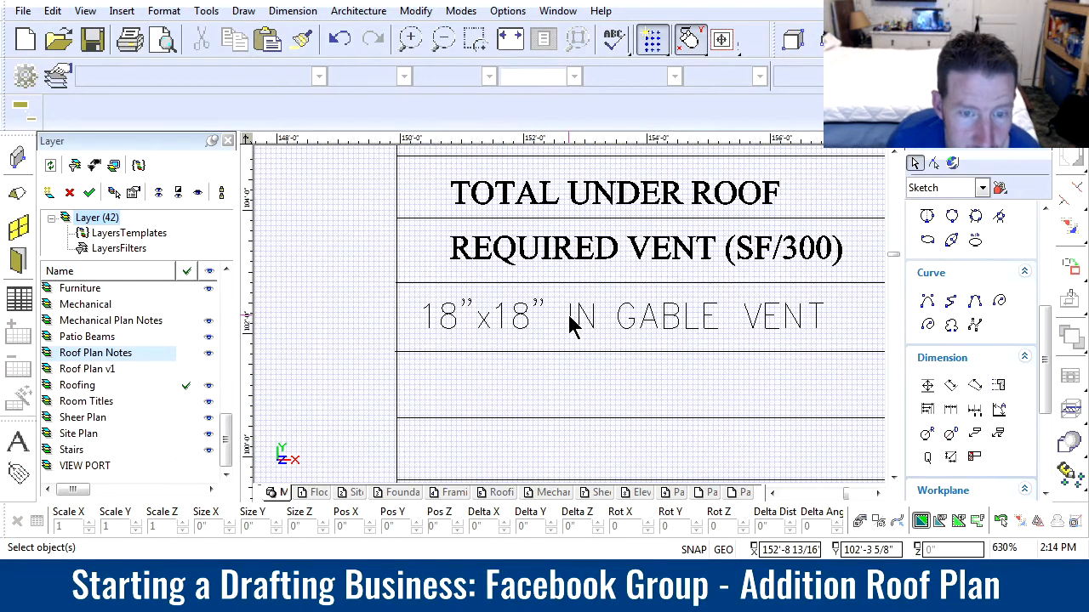
left_click(503, 330)
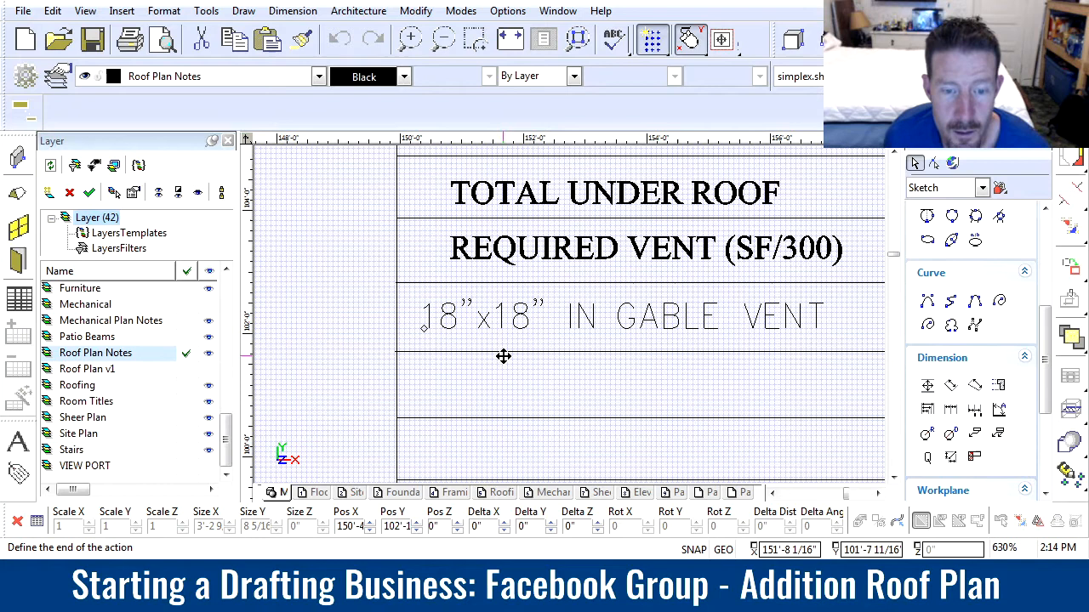
left_click(483, 328)
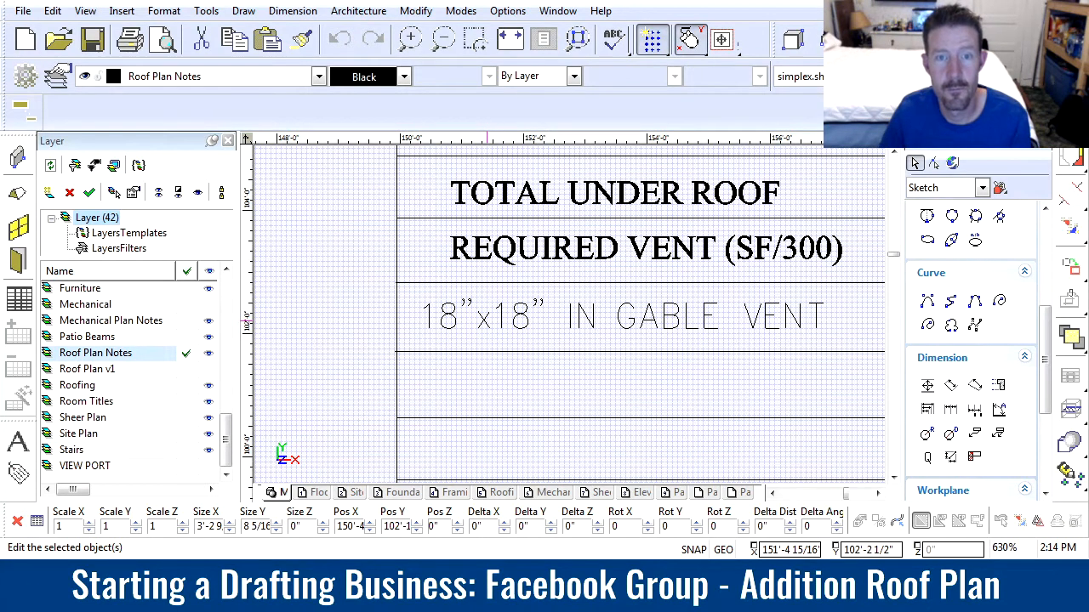
left_click(495, 416)
Edit the vent quantity at the start of the gable vent row's area calculation
scroll(766, 330, "down", 2)
scroll(690, 302, "up", 1)
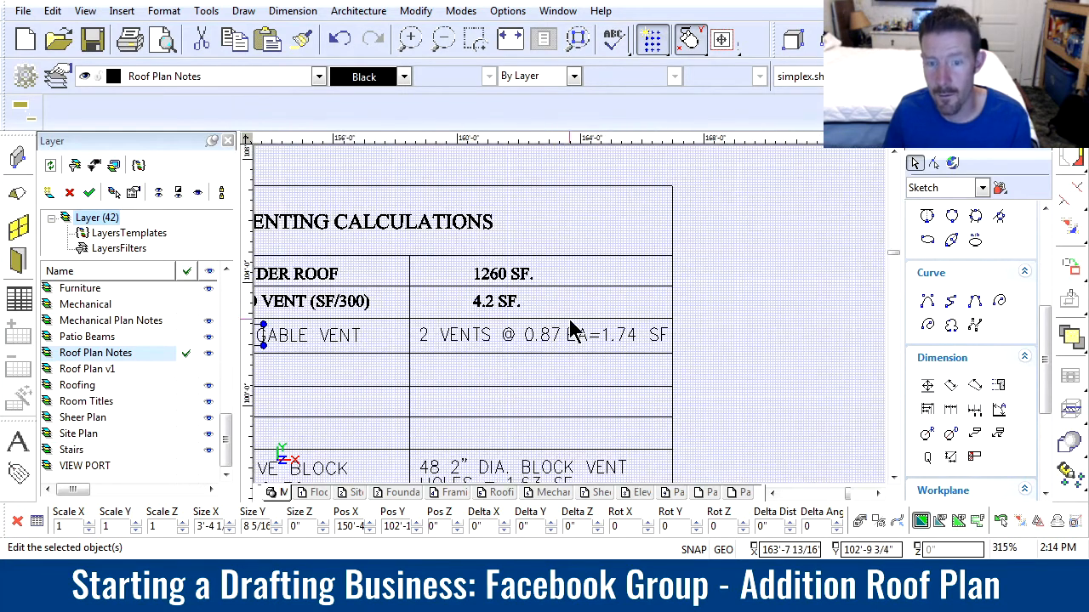
left_click(428, 337)
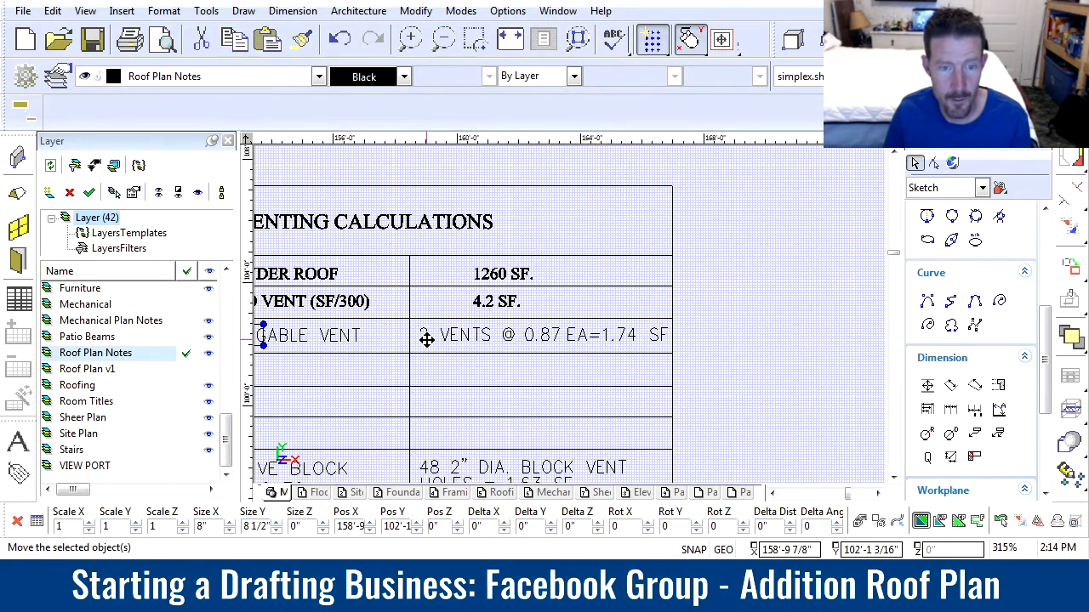
double_click(426, 337)
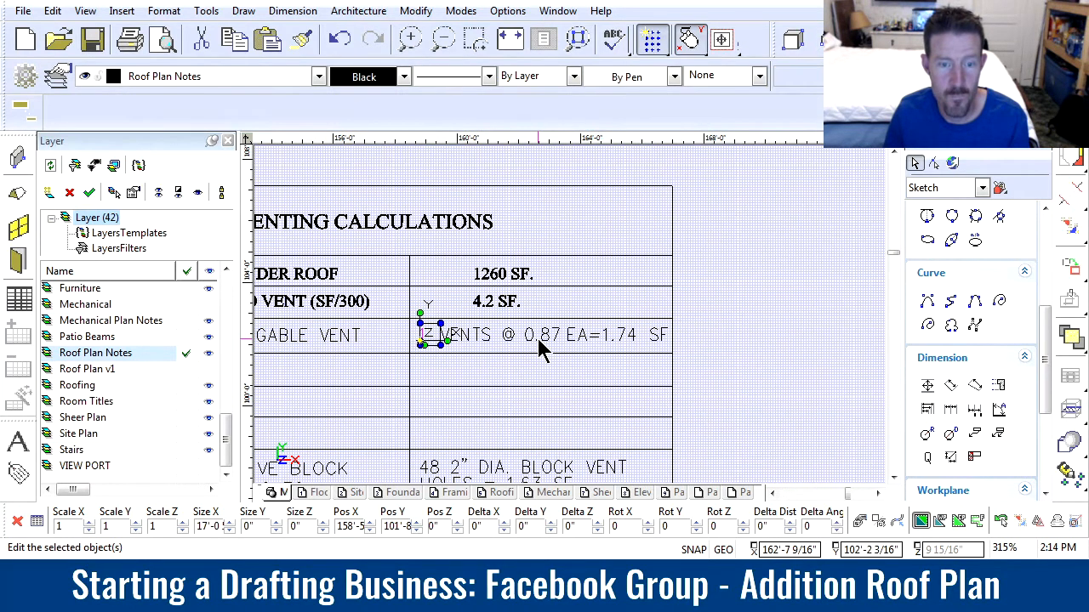
Undo the vent quantity edit at the start of the gable vent row's area calculation
scroll(538, 340, "up", 1)
scroll(547, 307, "down", 1)
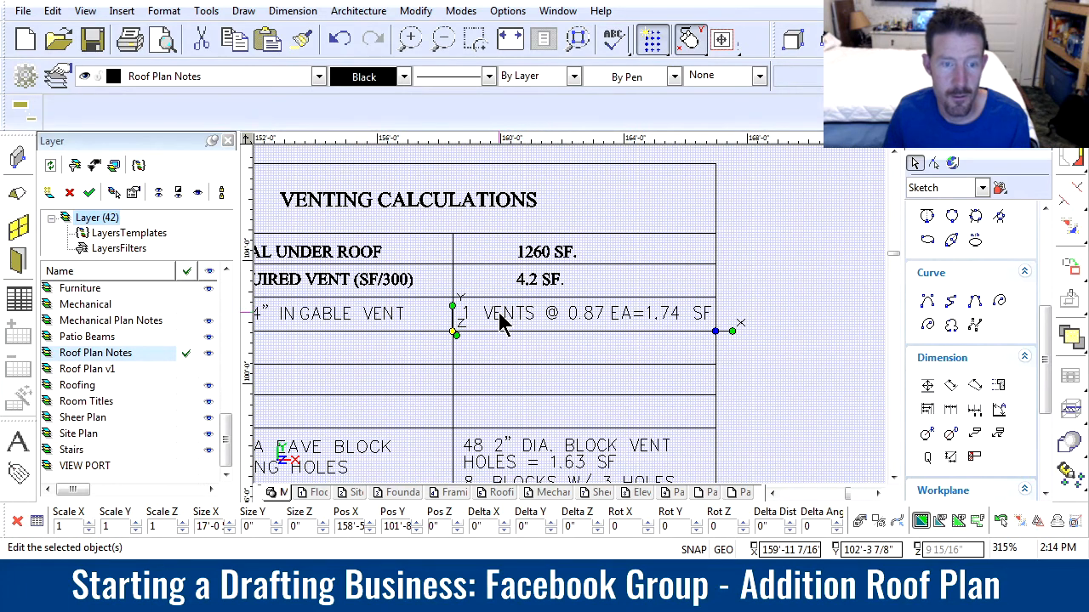
scroll(572, 324, "up", 1)
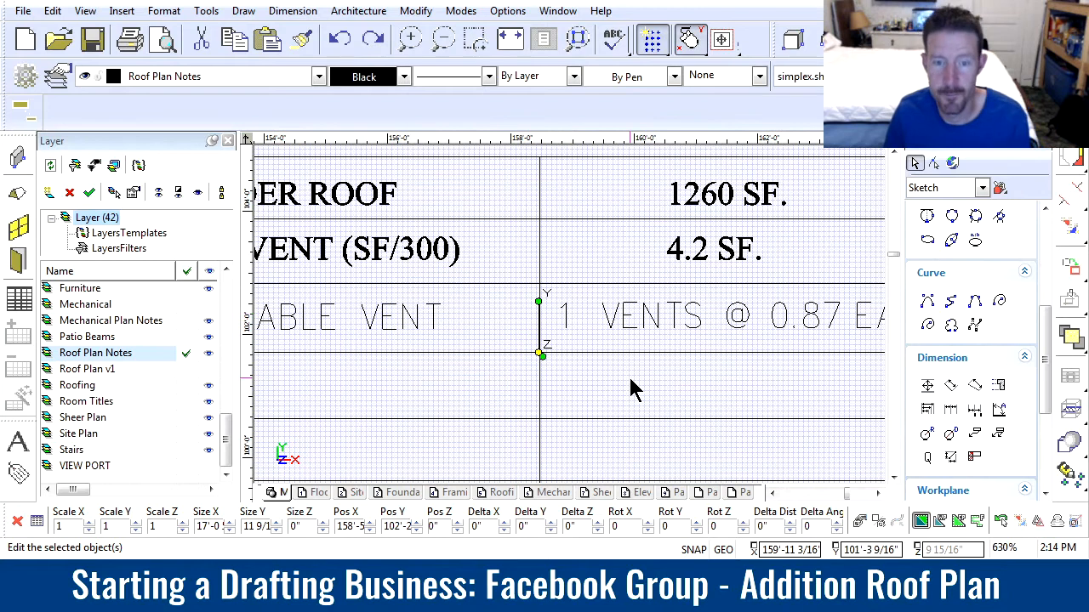
key("ctrl+z")
scroll(838, 344, "down", 1)
scroll(572, 319, "up", 1)
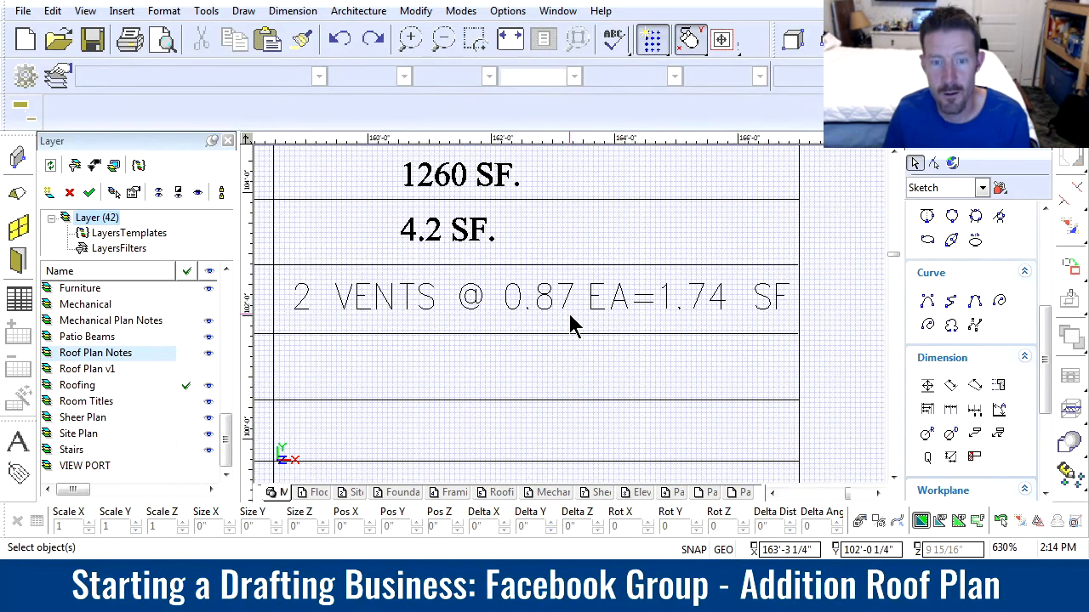
Set the gable vent row's area calculation to 1.68 for each vent and 3.36 SF in total
double_click(539, 308)
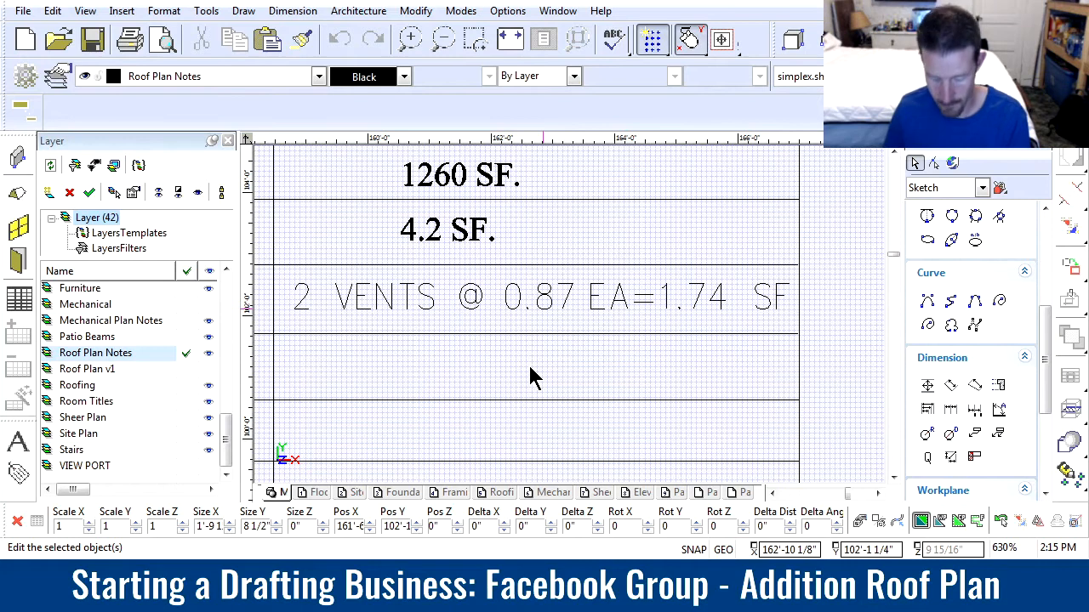
left_click(490, 424)
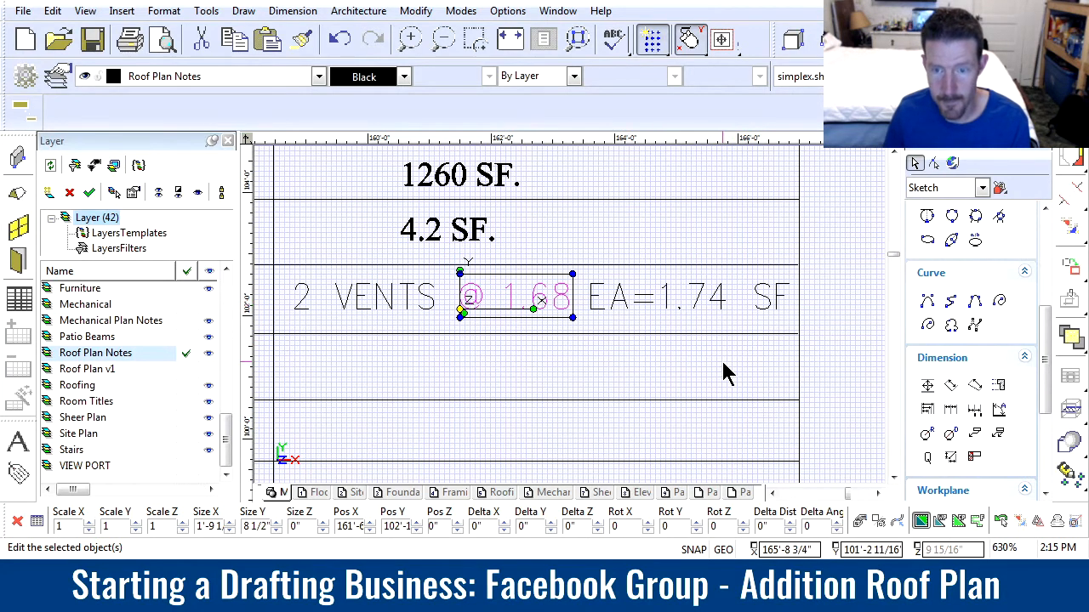
double_click(692, 293)
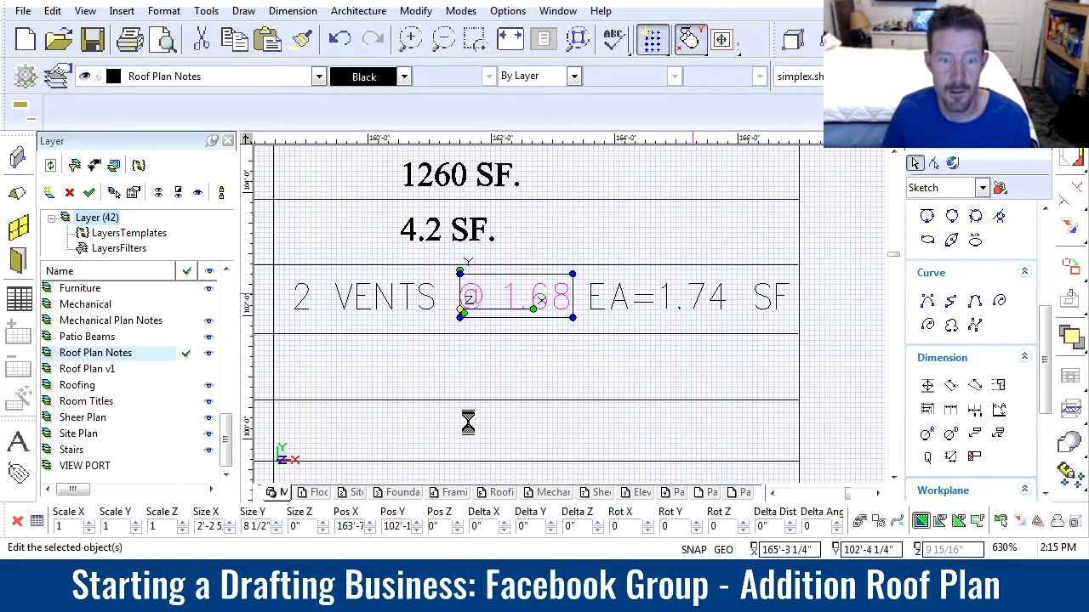
left_click(460, 366)
scroll(459, 367, "down", 1)
scroll(572, 324, "down", 2)
scroll(493, 318, "up", 2)
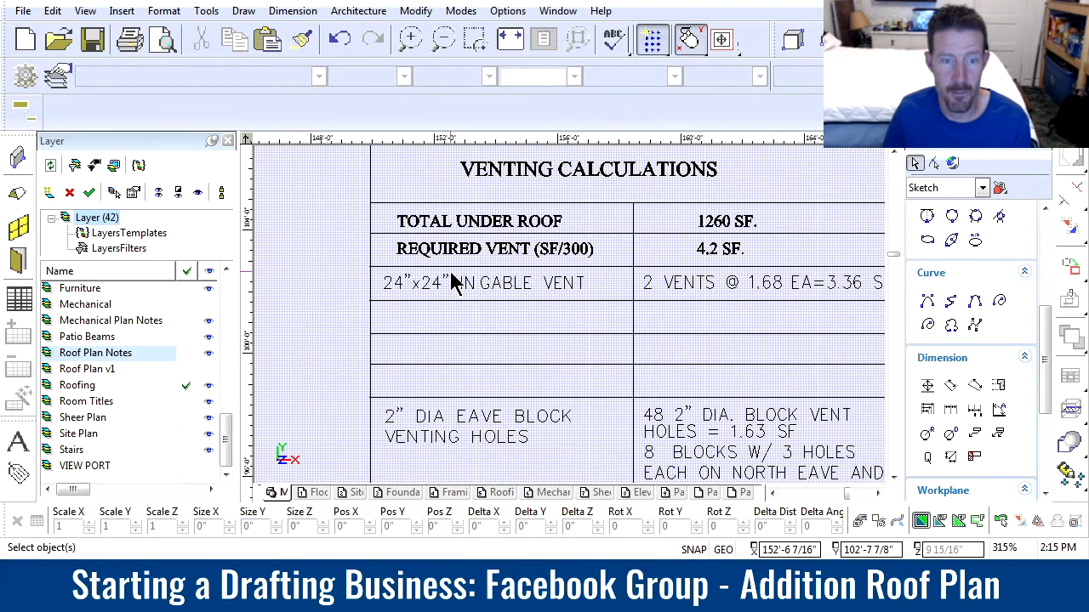
Copy the hatched gable vent symbol from the addition's outer end wall about 41' straight down to the existing house's opposite end wall
scroll(426, 293, "down", 5)
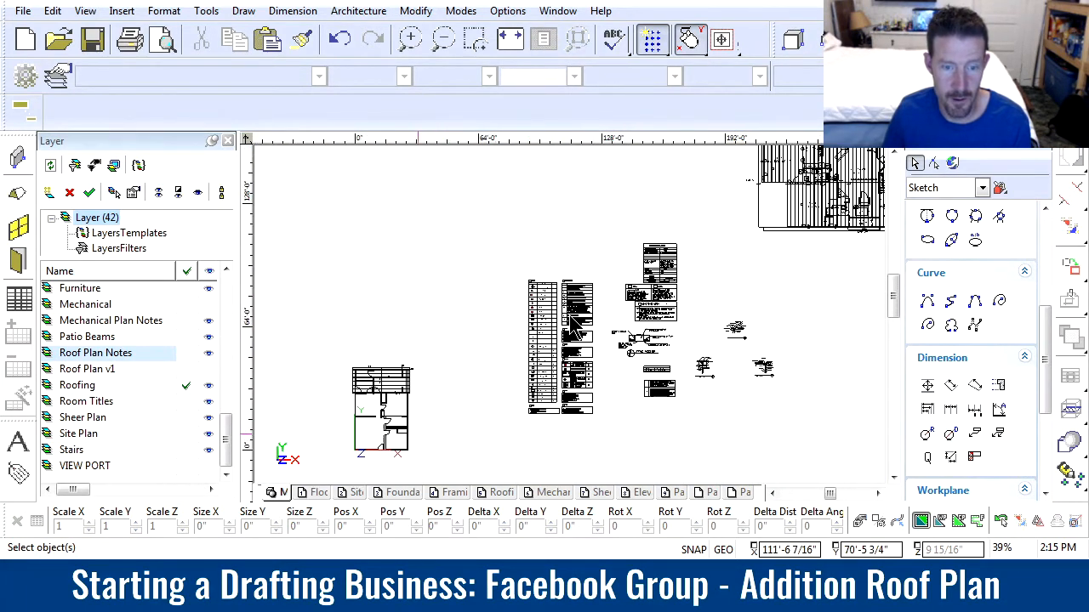
scroll(545, 349, "down", 2)
scroll(574, 306, "up", 4)
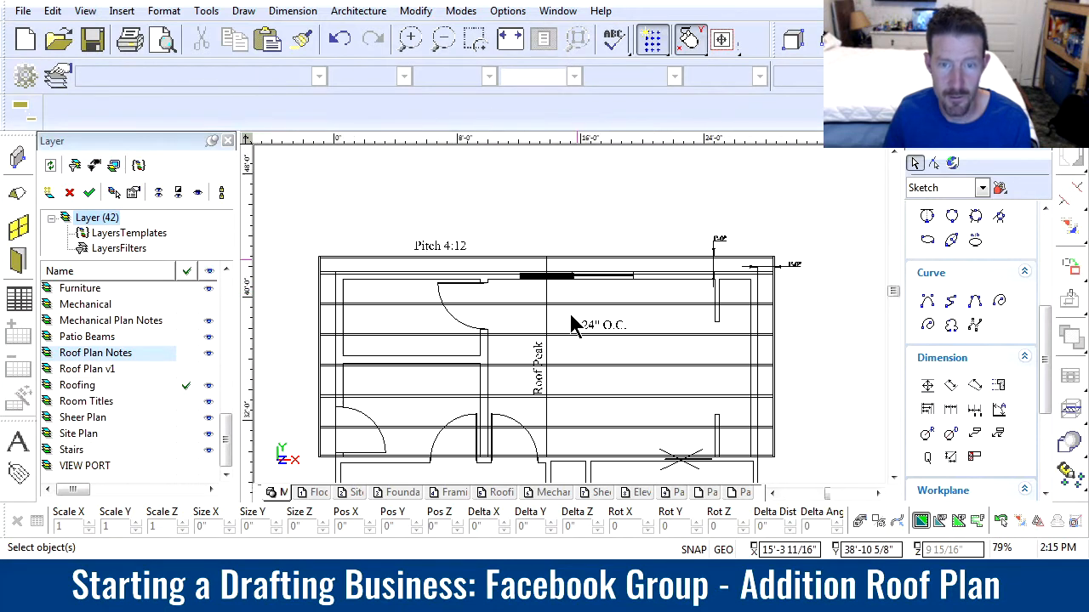
scroll(571, 324, "up", 3)
left_click_drag(460, 208, 583, 300)
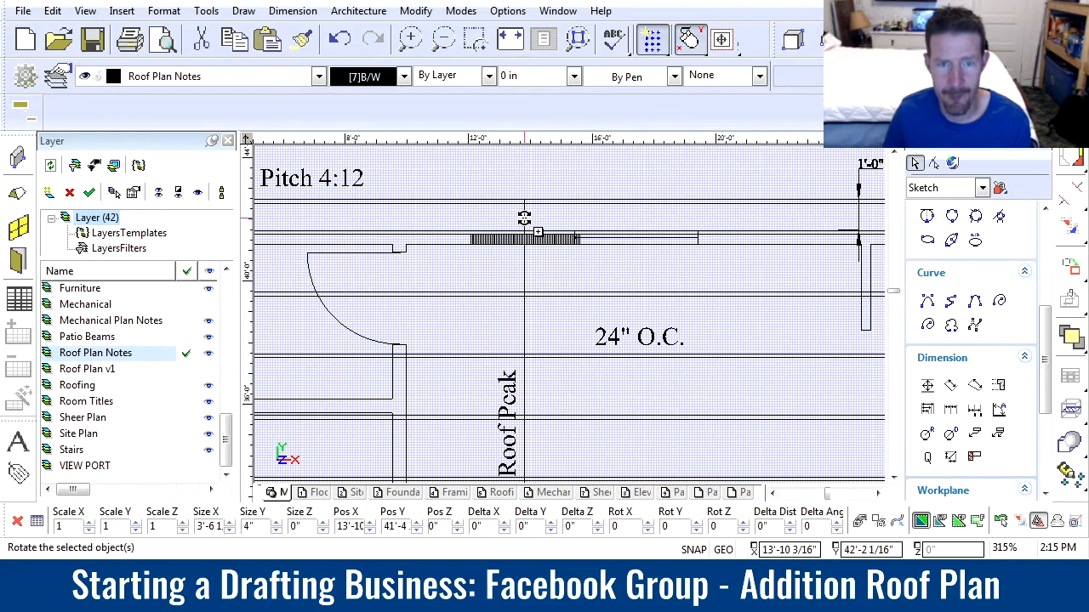
left_click(525, 226)
scroll(544, 306, "down", 3)
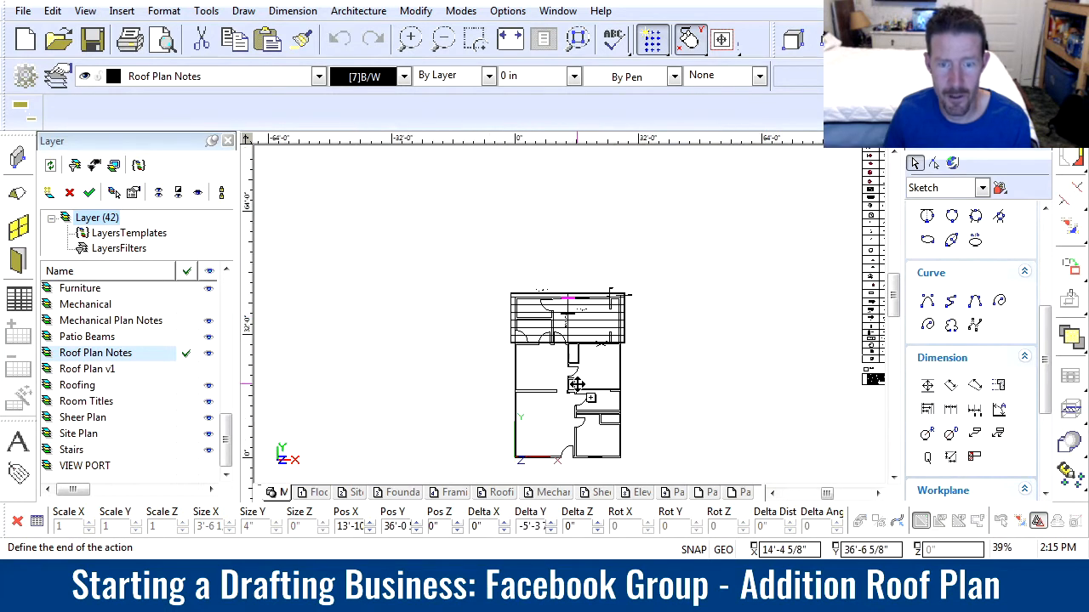
scroll(567, 462, "up", 3)
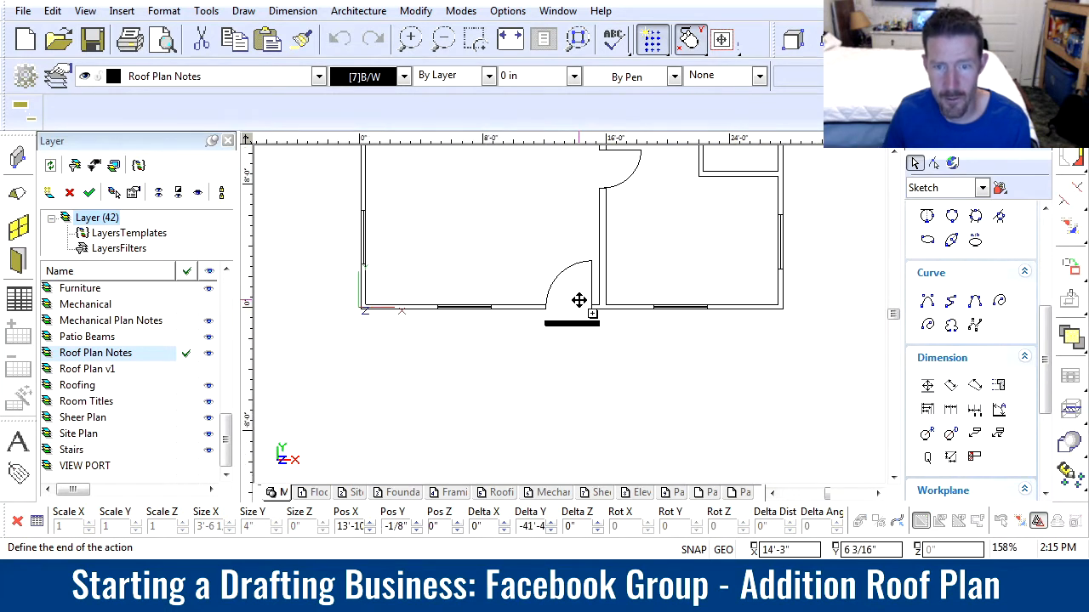
left_click(578, 300)
key("Escape")
Check the copied vent symbol at the entry wall and the rafter layout where the addition meets the existing house
scroll(574, 317, "down", 3)
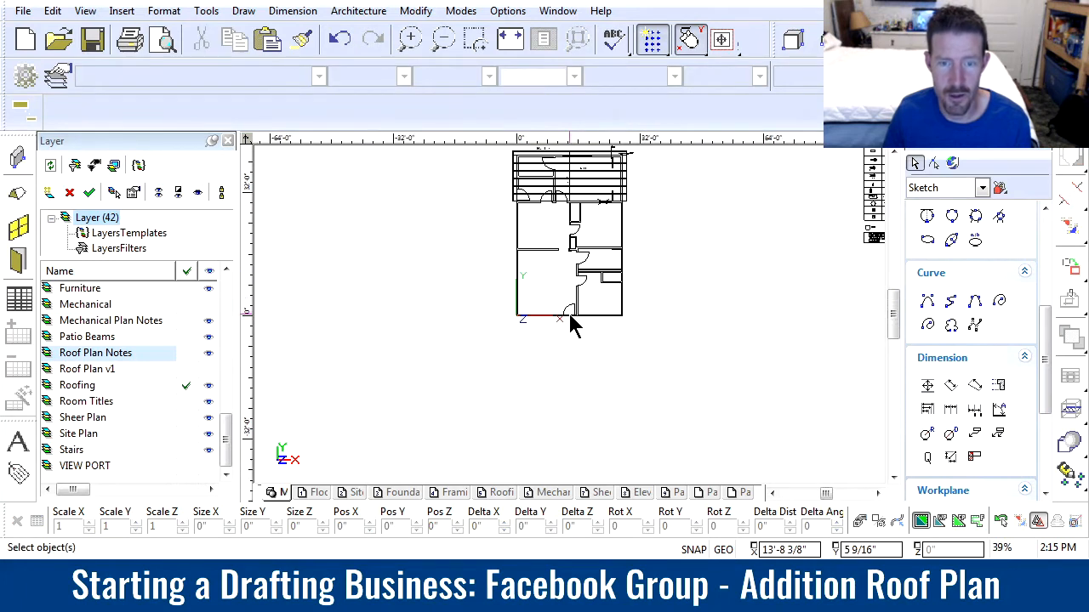
scroll(580, 263, "up", 1)
scroll(571, 341, "down", 1)
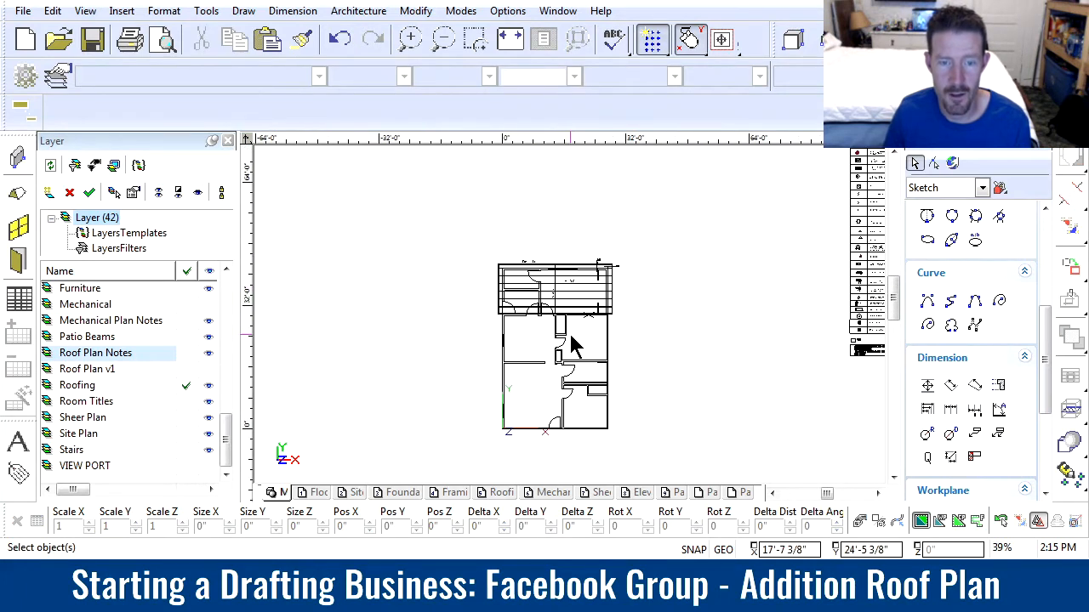
scroll(559, 437, "up", 4)
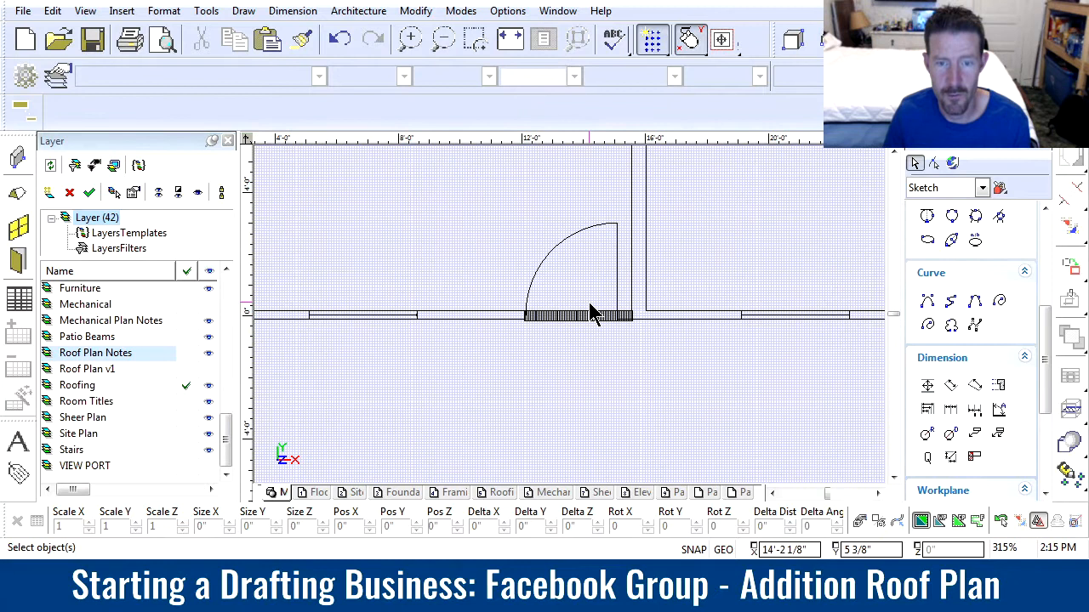
scroll(591, 313, "down", 4)
scroll(575, 194, "up", 4)
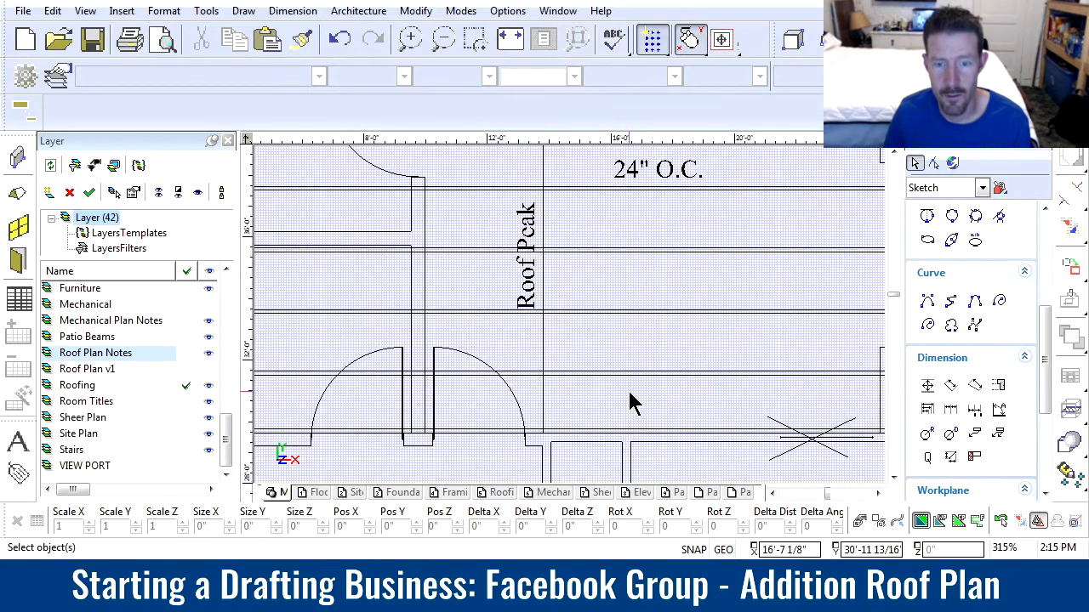
scroll(571, 320, "down", 2)
scroll(571, 321, "up", 1)
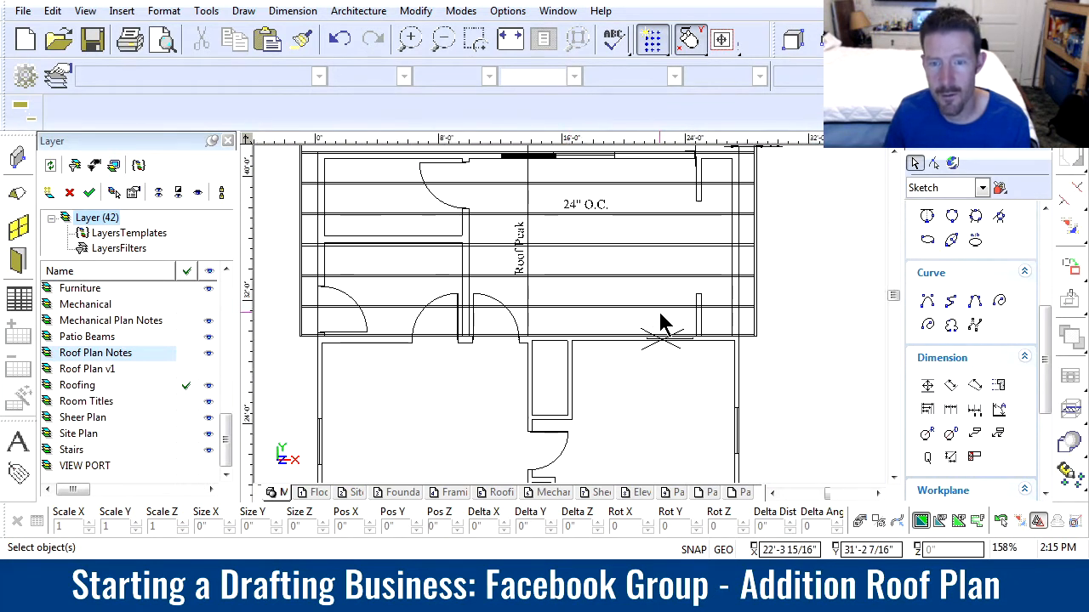
Select five of the addition's rafters and copy them about 10' straight down over the existing house
left_click_drag(668, 316, 636, 180)
scroll(585, 298, "down", 1)
scroll(547, 301, "up", 1)
scroll(571, 370, "down", 1)
scroll(570, 359, "up", 1)
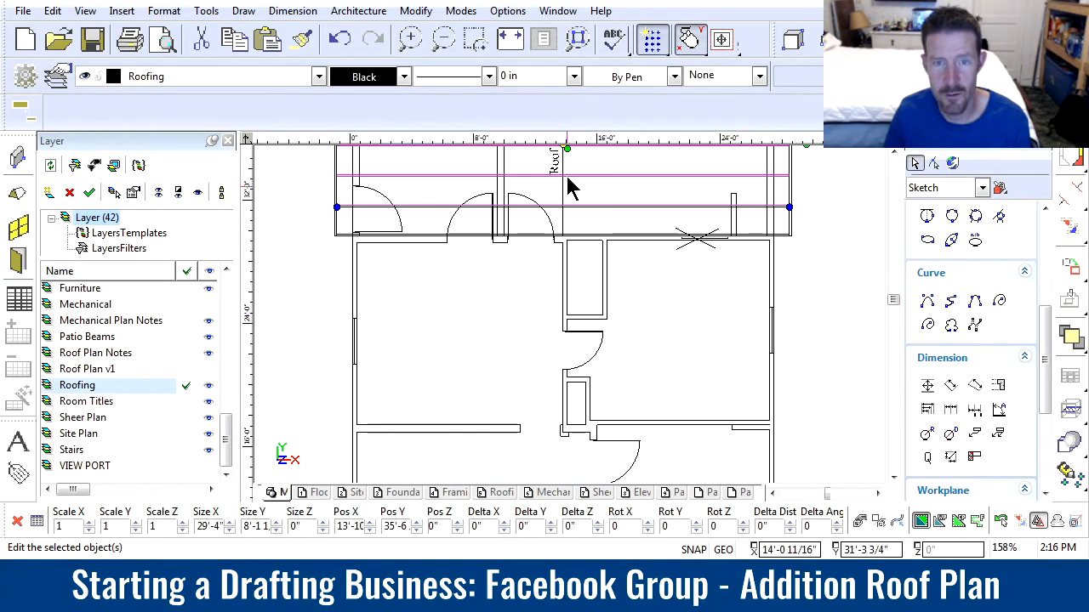
scroll(564, 165, "down", 1)
left_click(573, 293)
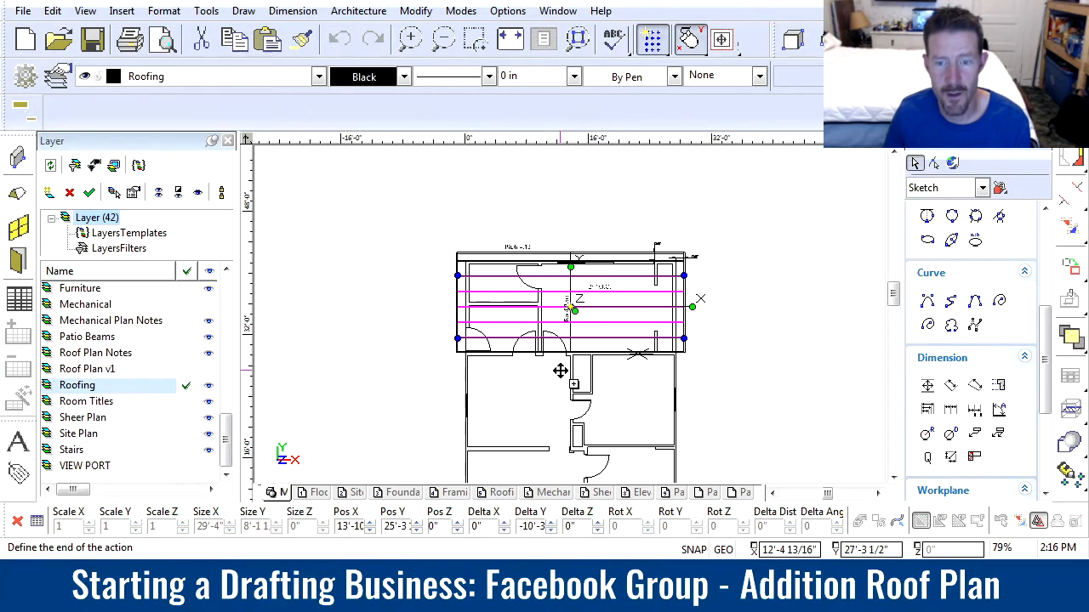
scroll(569, 313, "up", 2)
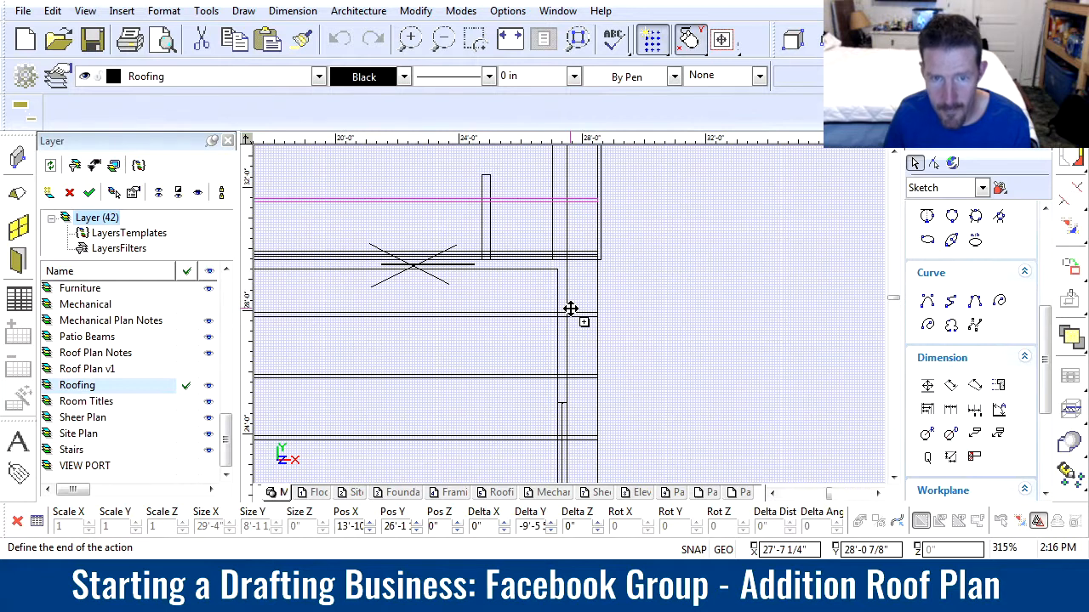
scroll(554, 326, "up", 2)
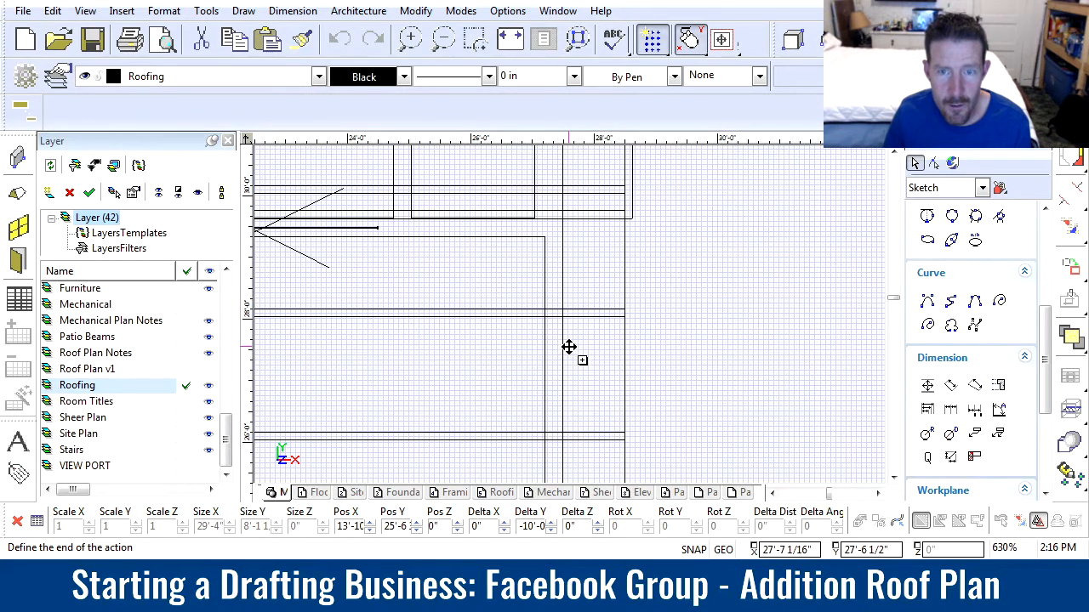
left_click(569, 350)
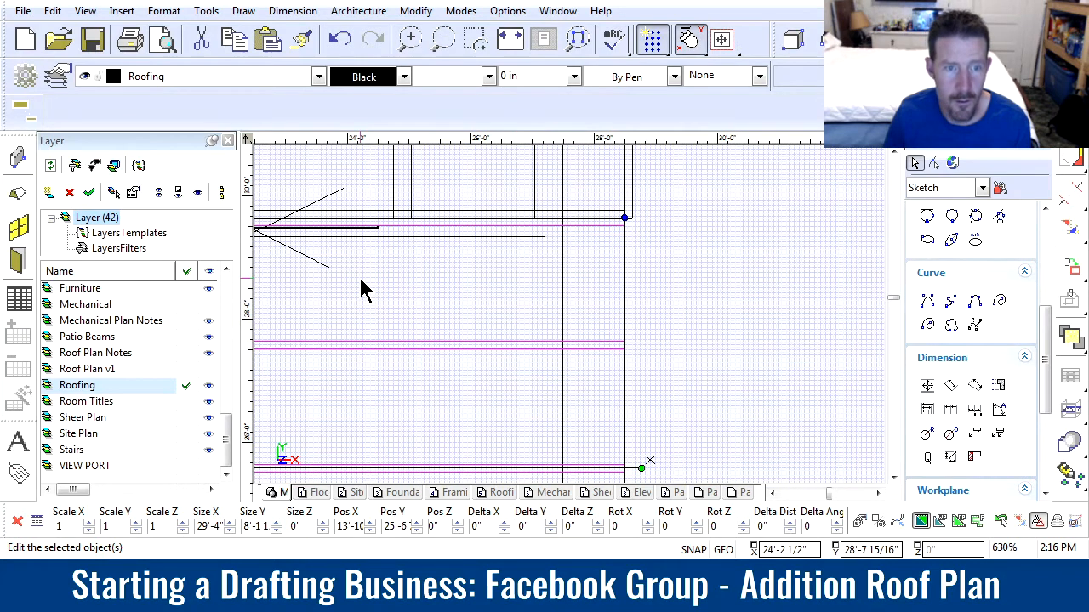
Fine-tune the copied rafters' alignment at the addition's lower roof edge with Y offsets of -.1", -.07" and -.002"
scroll(360, 287, "down", 1)
scroll(510, 327, "down", 1)
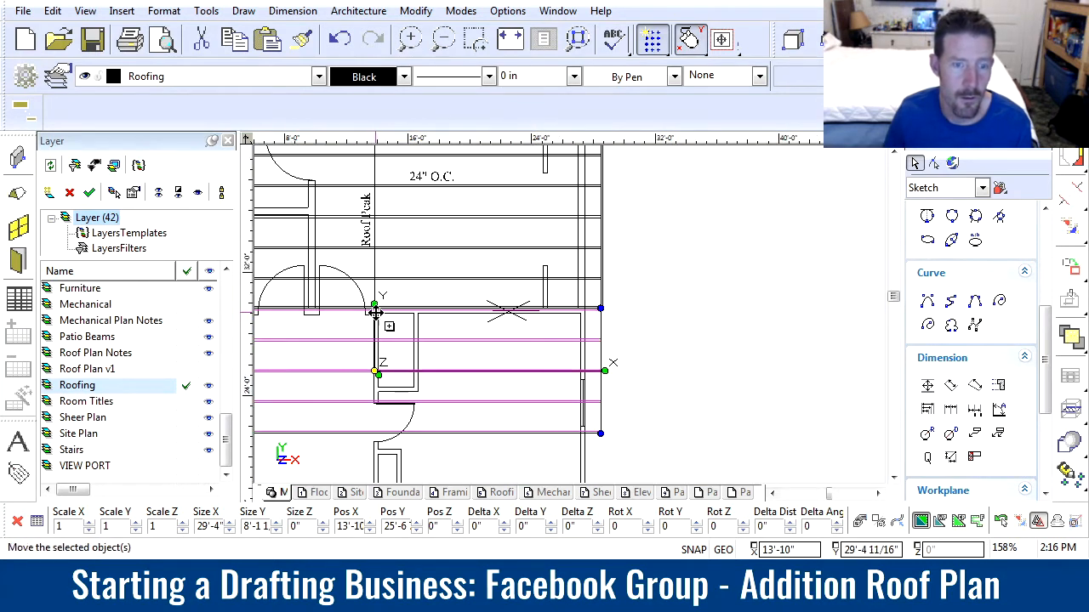
scroll(378, 309, "up", 4)
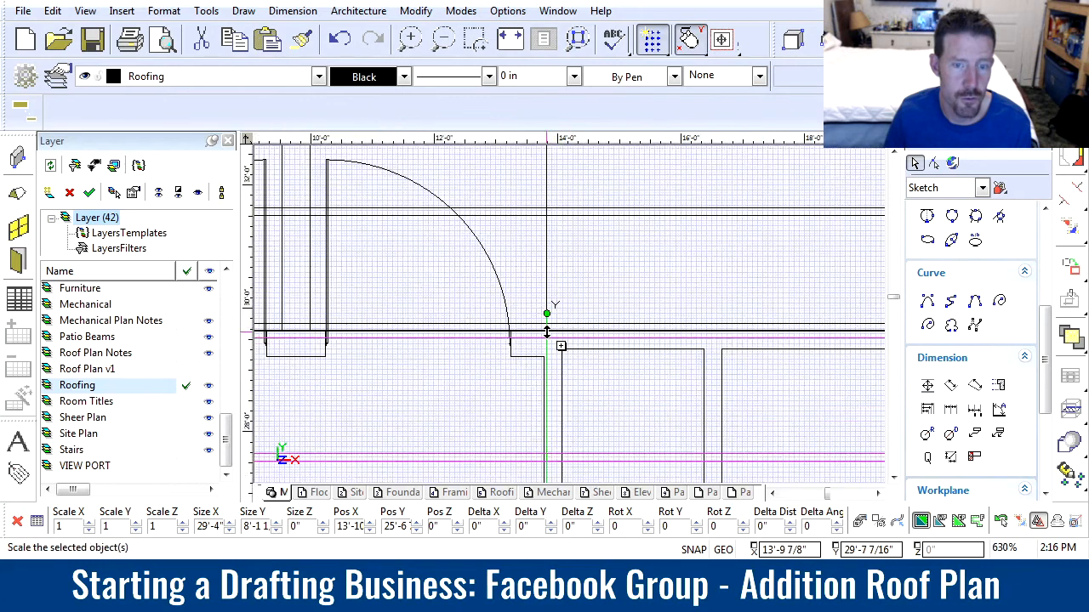
scroll(570, 322, "up", 2)
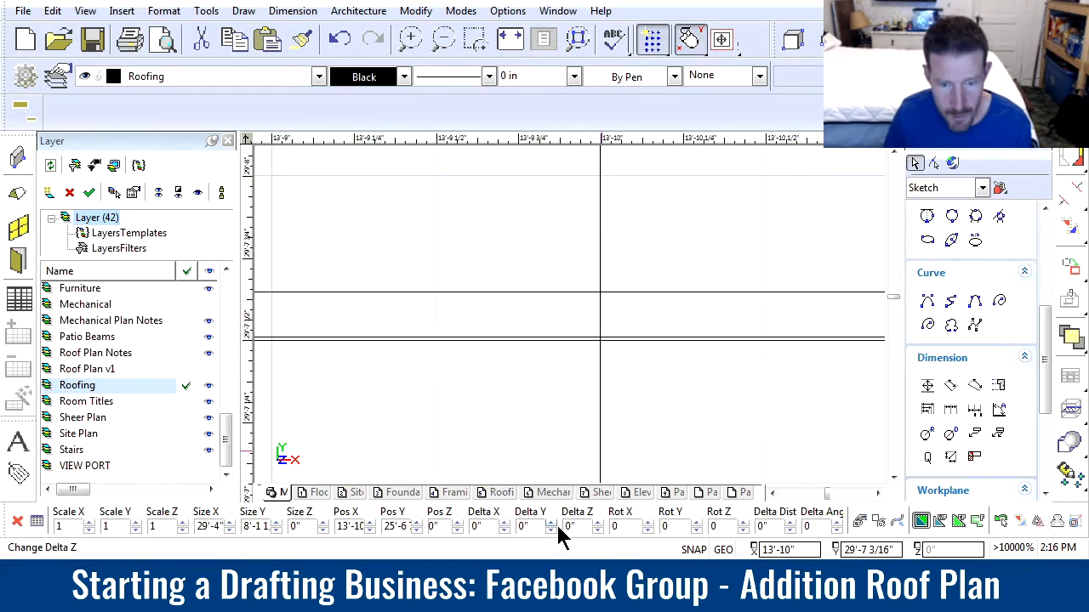
left_click(523, 527)
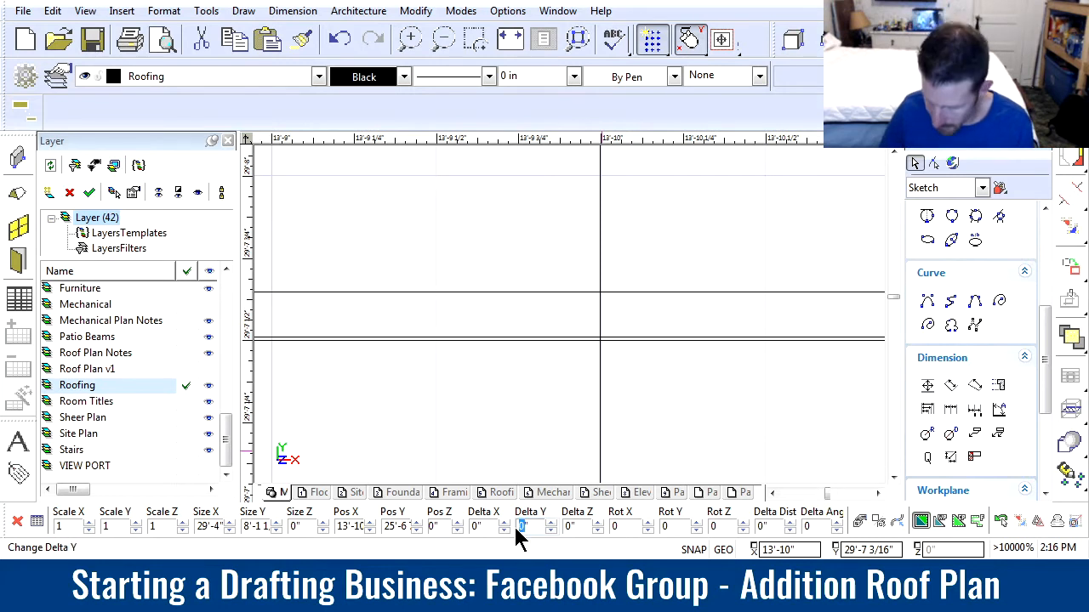
type("-")
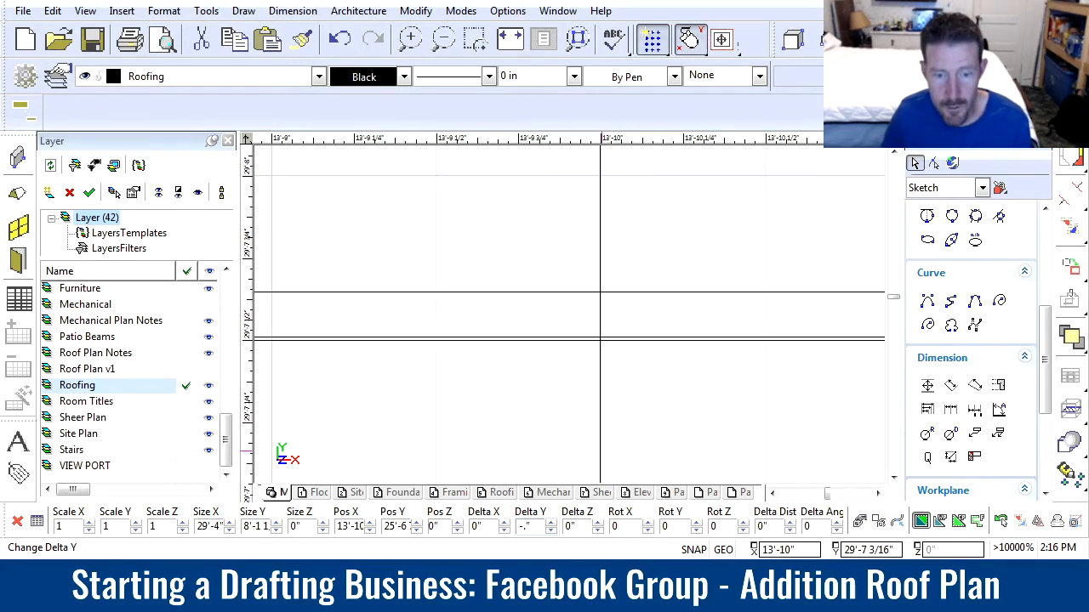
type(".1")
key("Return")
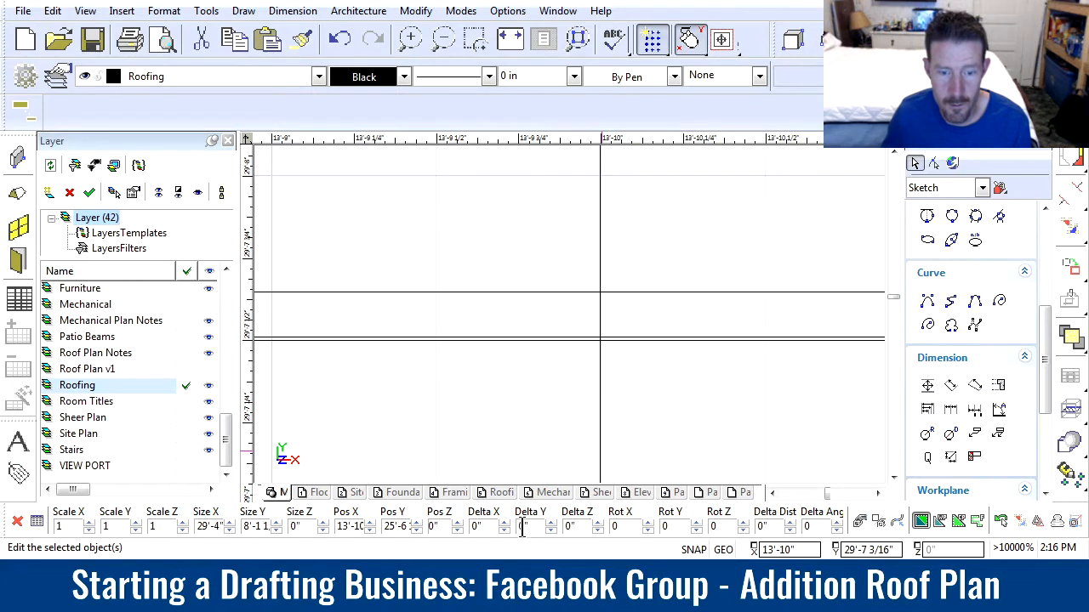
left_click(524, 533)
type("-.07")
key("Return")
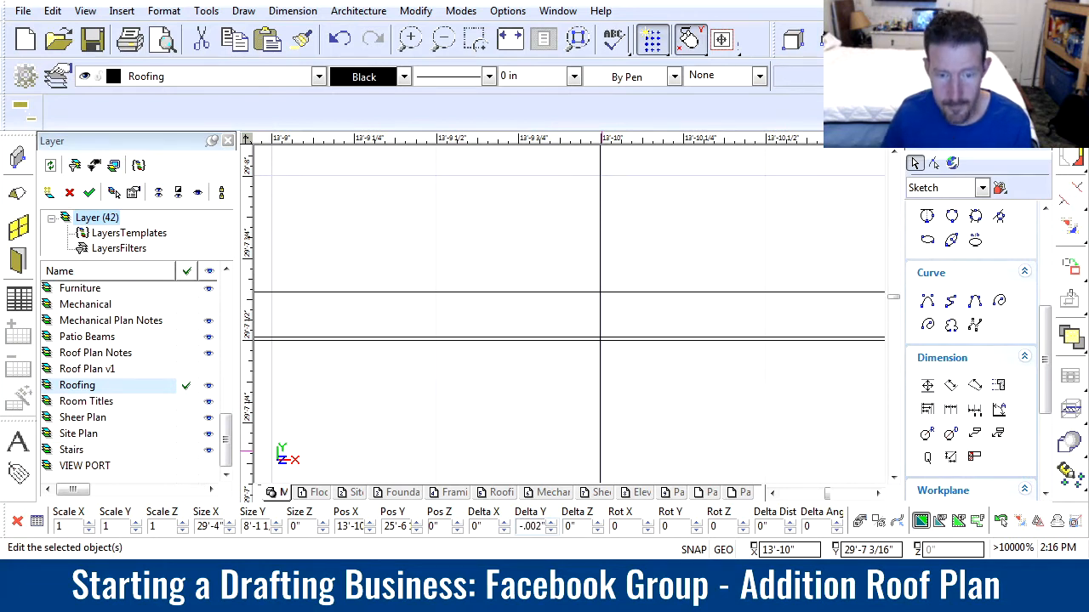
Copy the five selected rafters twice more over the rest of the existing house, each time with a Y offset of -10'
scroll(569, 316, "down", 10)
scroll(567, 349, "down", 3)
scroll(571, 338, "up", 1)
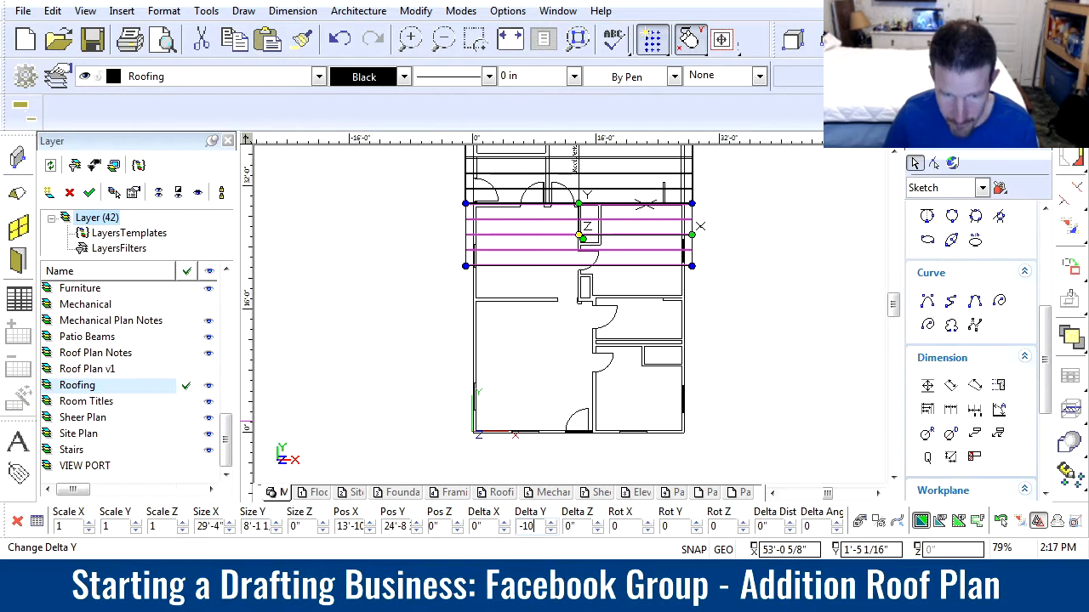
key("Return")
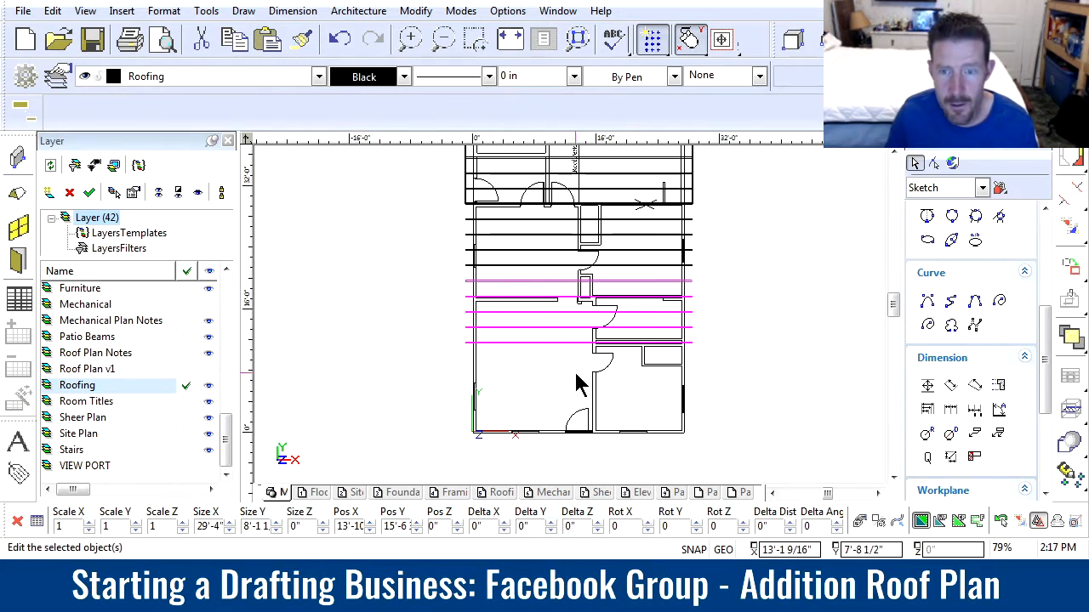
left_click(516, 527)
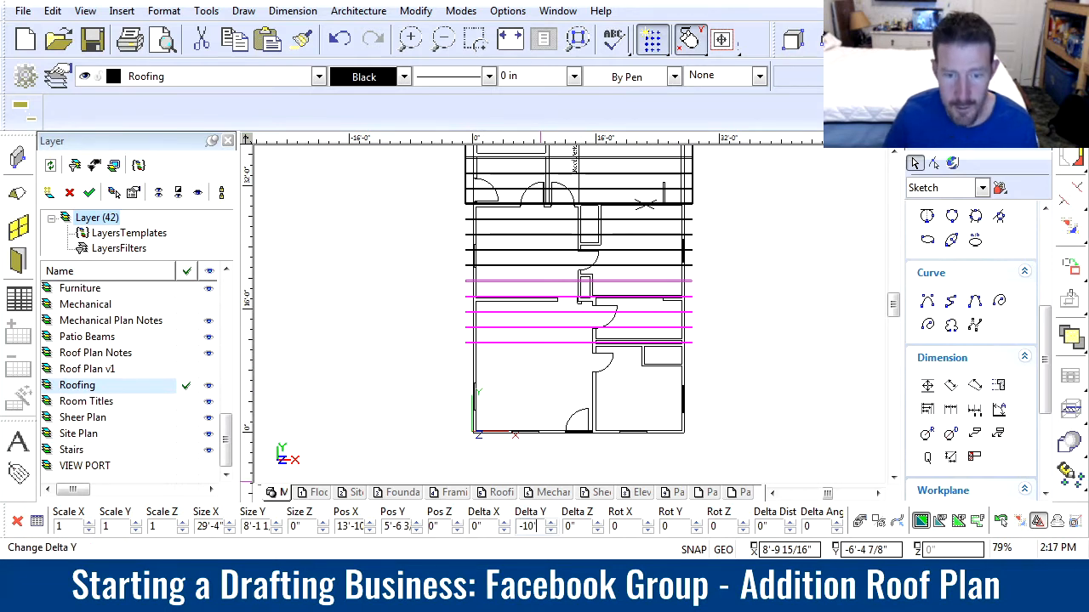
key("Return")
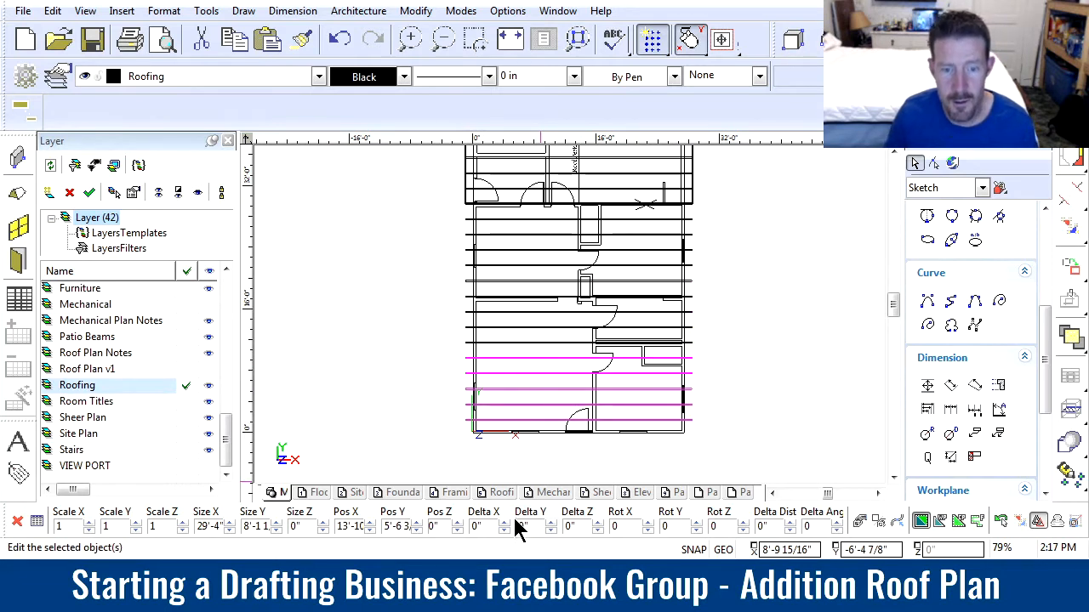
Copy the lowest rafter about 2' straight down, just past the existing house's entry wall
left_click(547, 454)
left_click(547, 413)
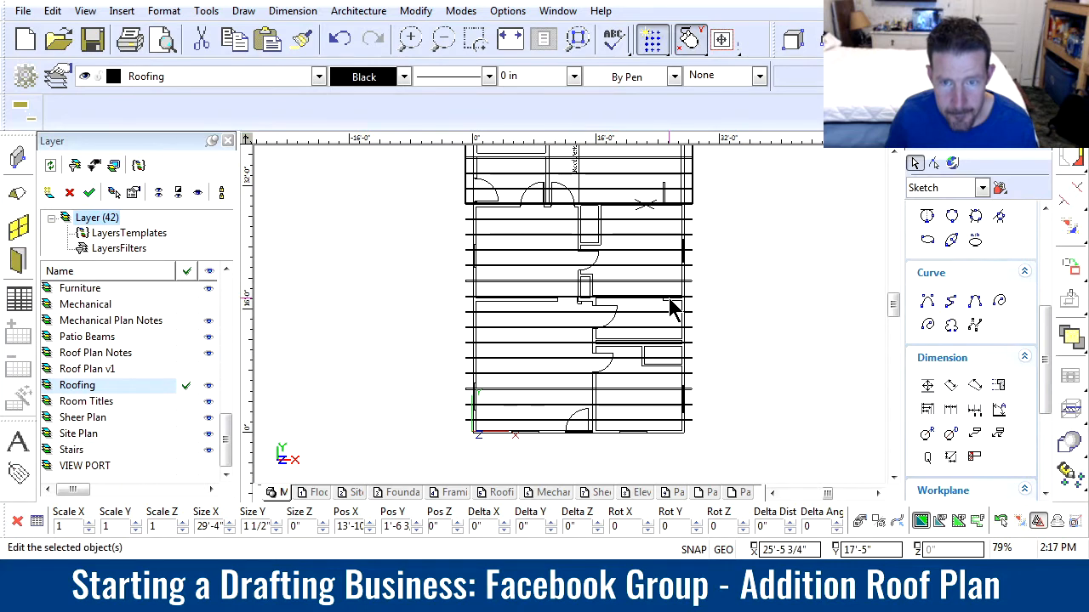
scroll(673, 309, "up", 5)
scroll(564, 318, "down", 5)
scroll(479, 453, "up", 2)
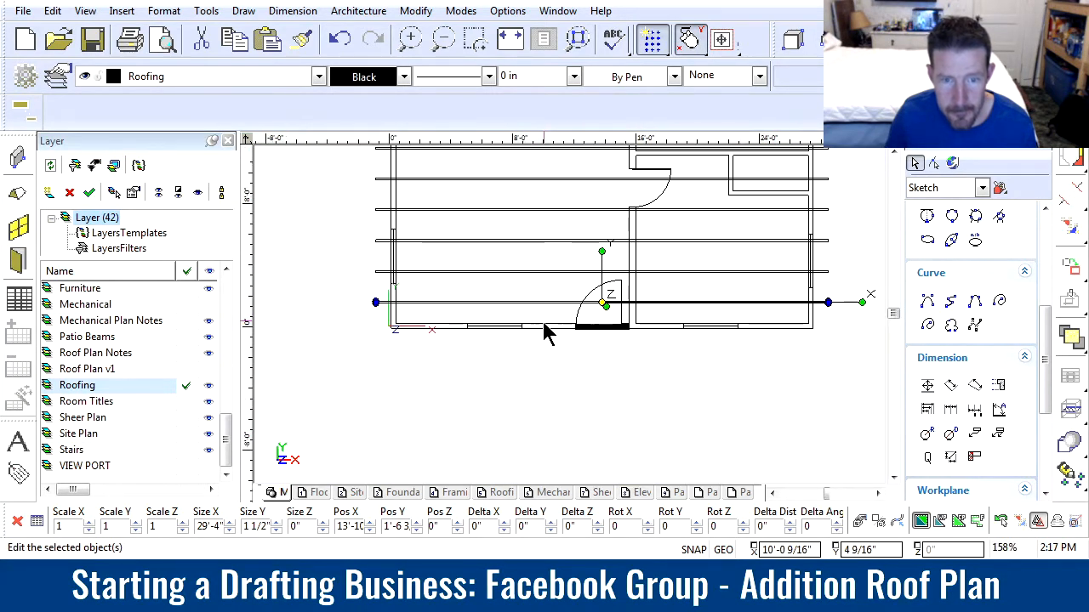
scroll(575, 320, "up", 2)
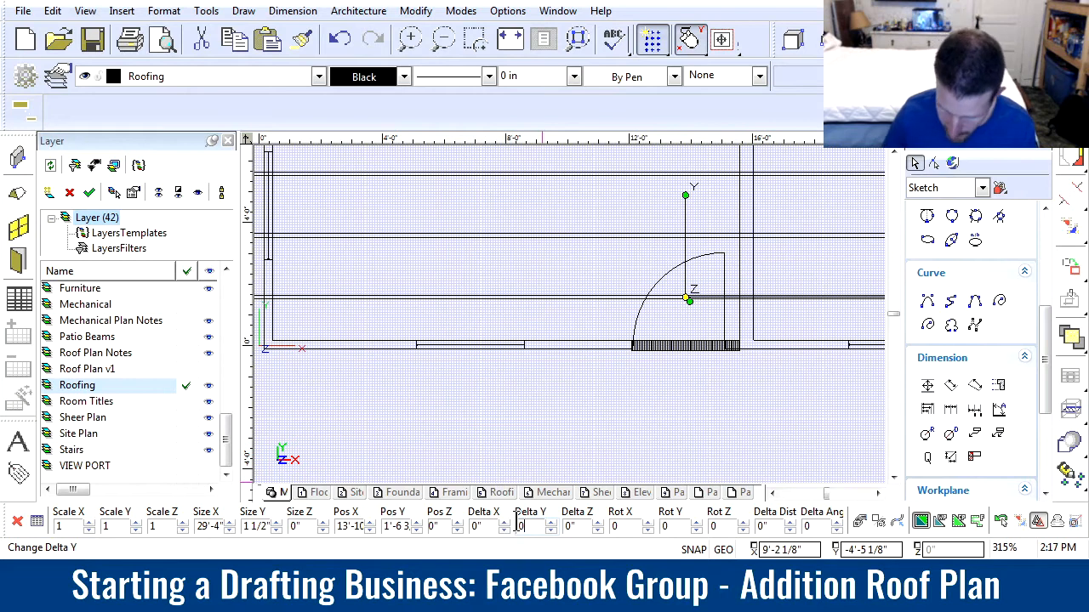
key("Return")
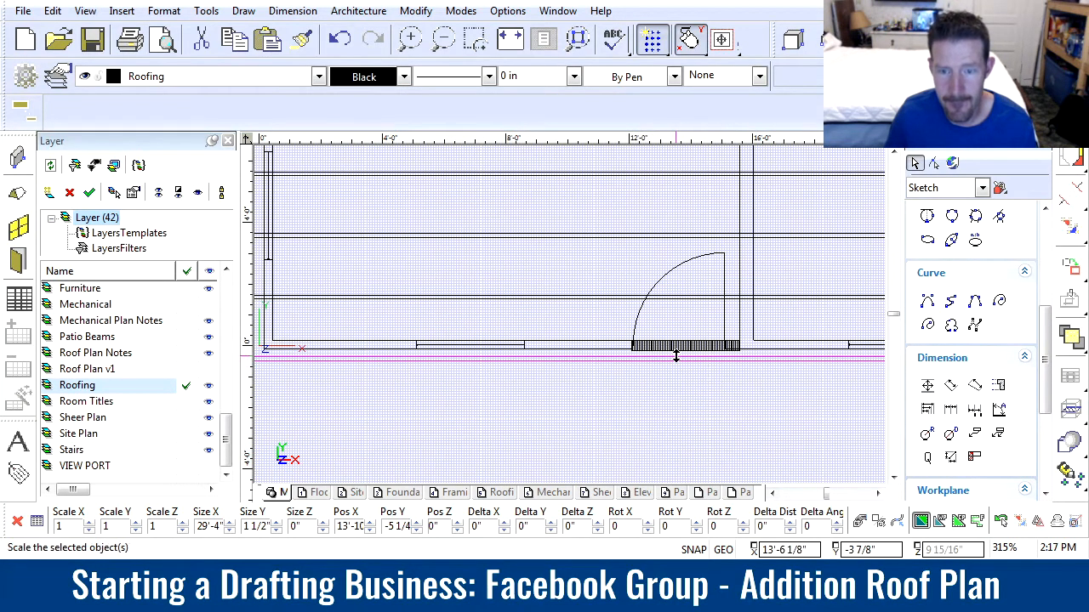
Move the new end rafter about 4 5/8" up so it sits in line with the existing house's entry wall
scroll(719, 364, "up", 4)
left_click(585, 332)
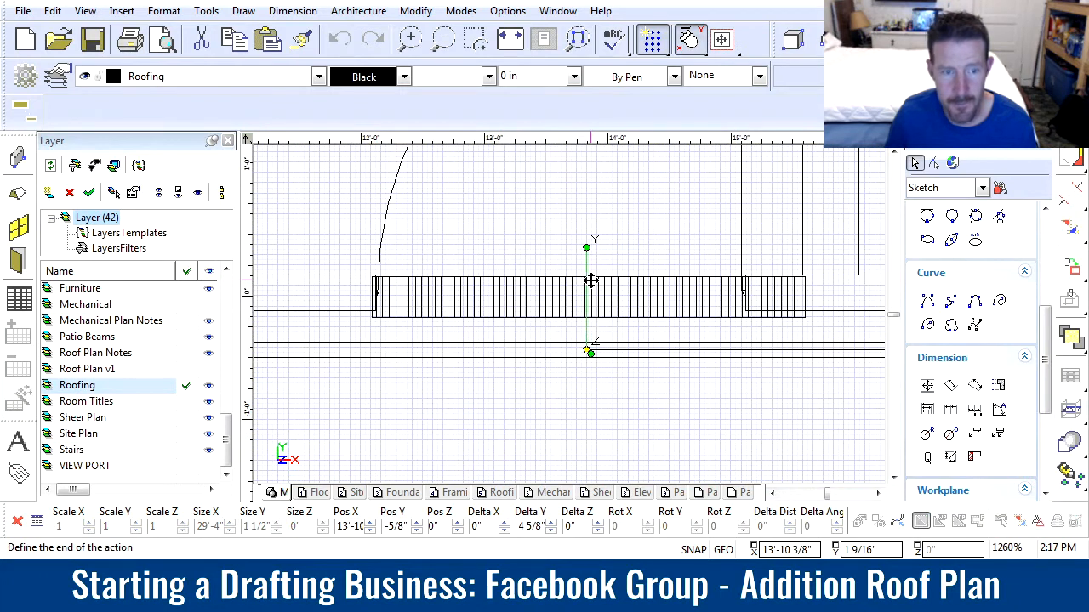
left_click(591, 281)
key("Escape")
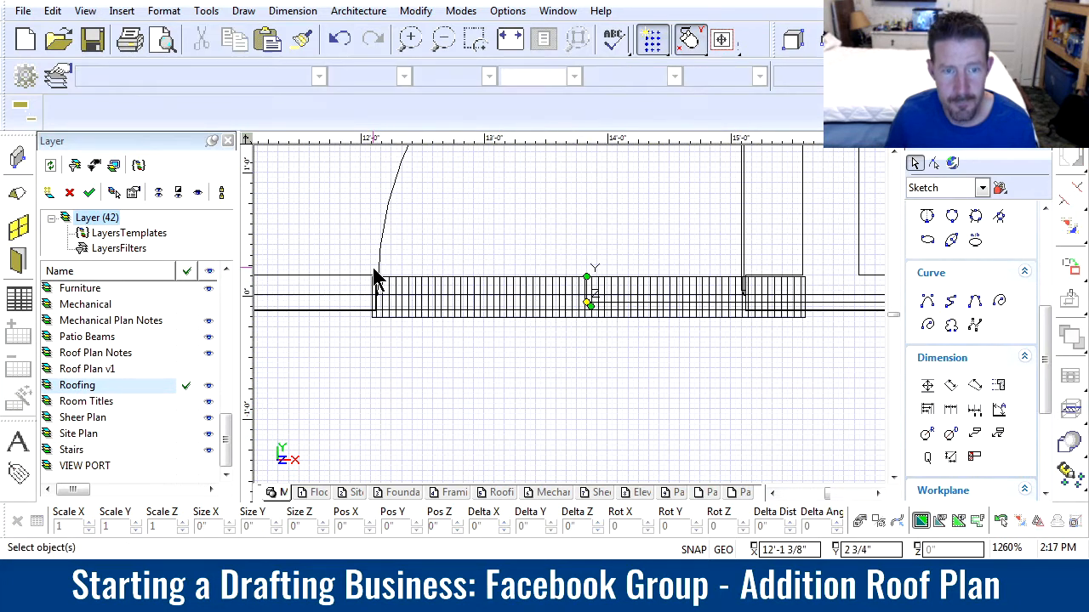
Nudge the gable vent symbol at the entry wall slightly up to line up with the wall's outer face
left_click_drag(338, 250, 822, 366)
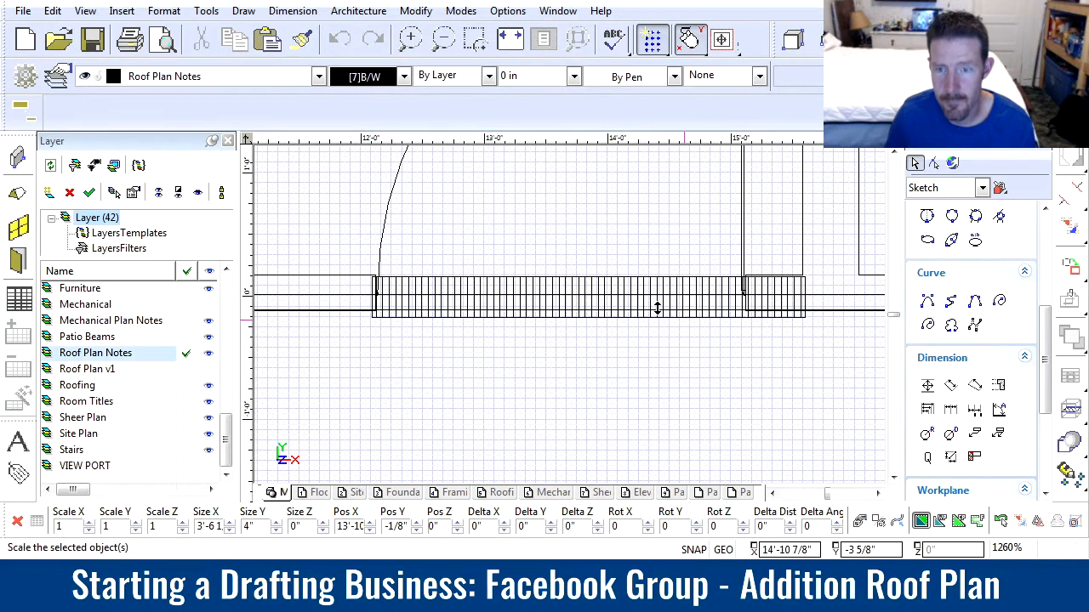
left_click(590, 269)
left_click(586, 262)
Copy the 24" O.C. note from the addition onto the existing house's roof, and turn off copy mode
scroll(571, 321, "down", 10)
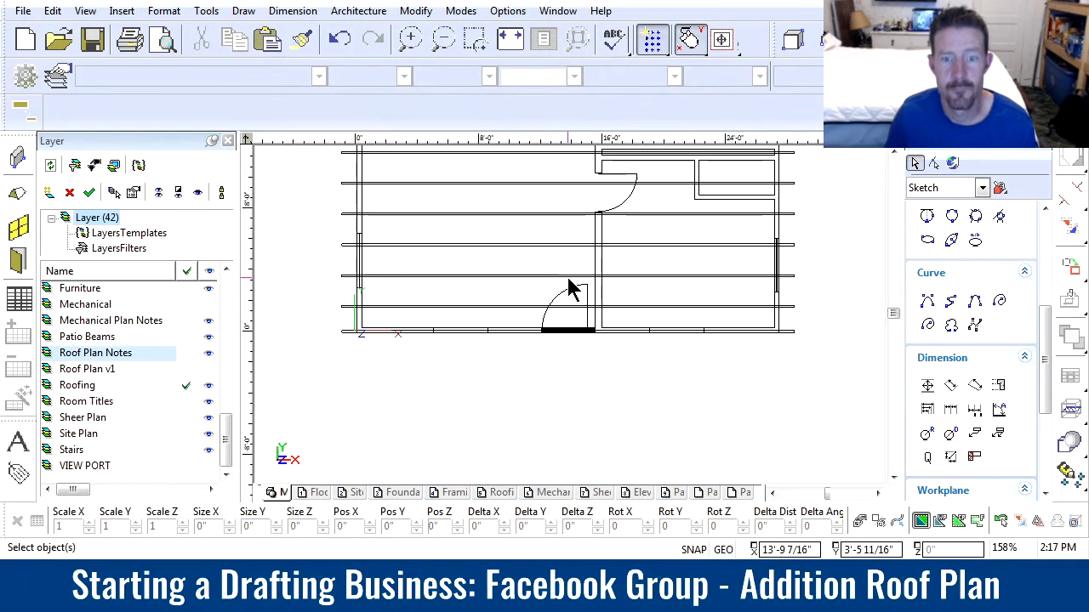
scroll(570, 322, "up", 2)
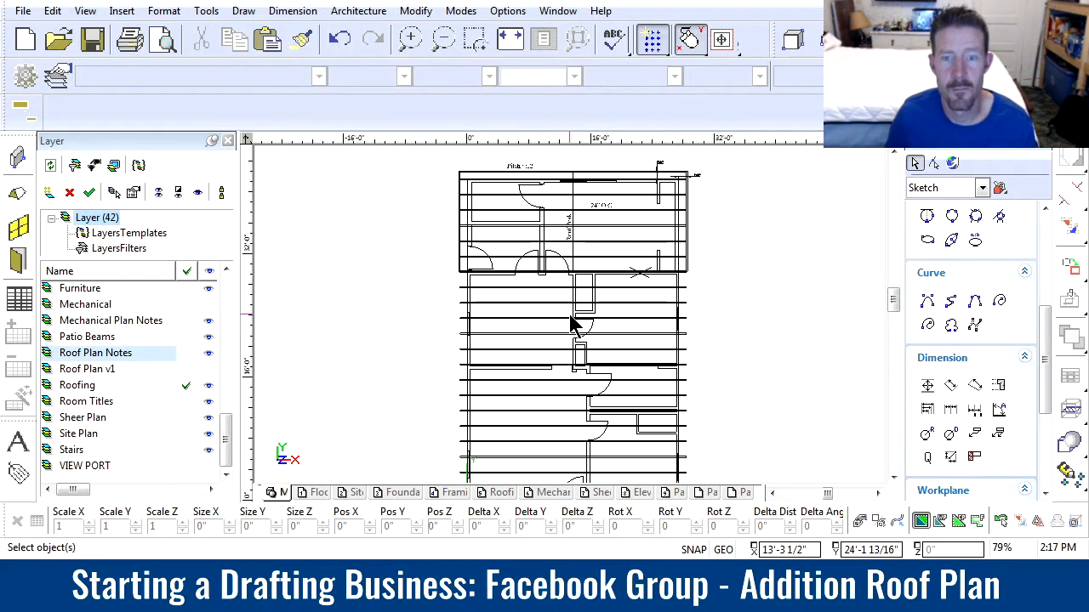
left_click(600, 201)
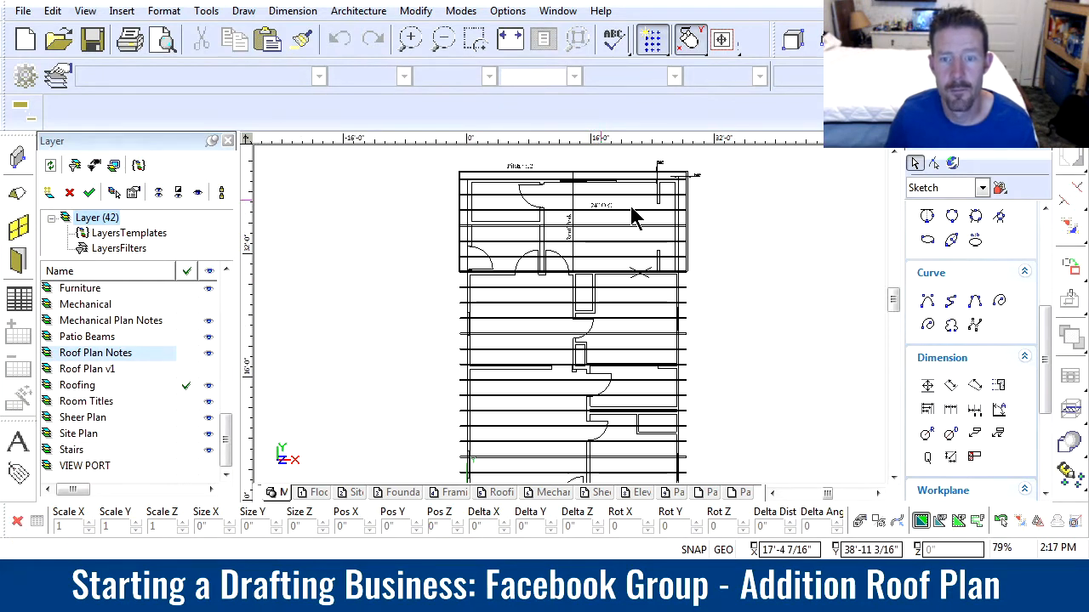
left_click(649, 230)
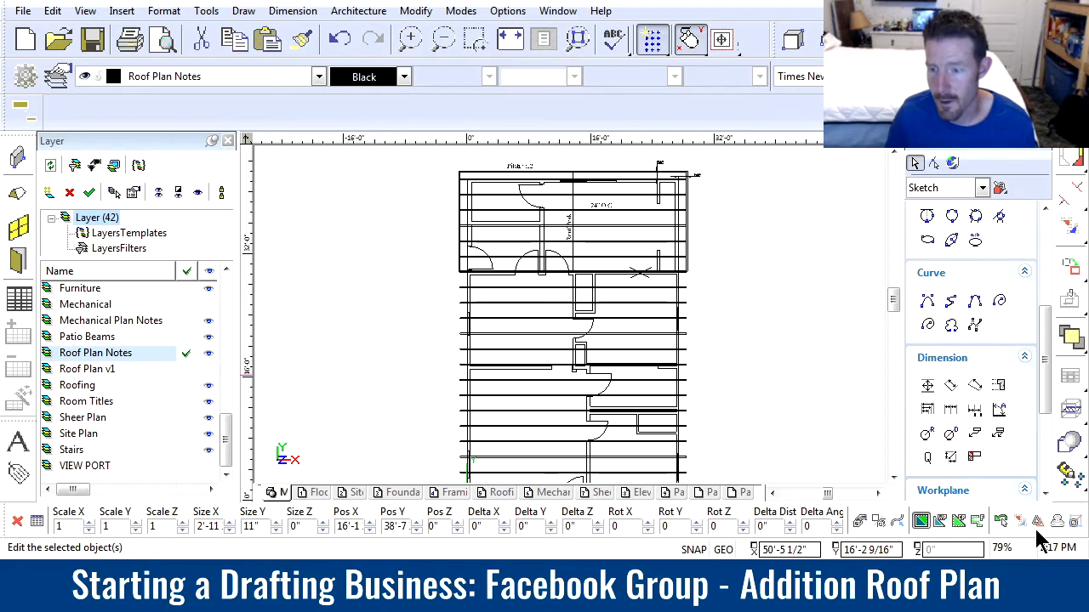
left_click(597, 203)
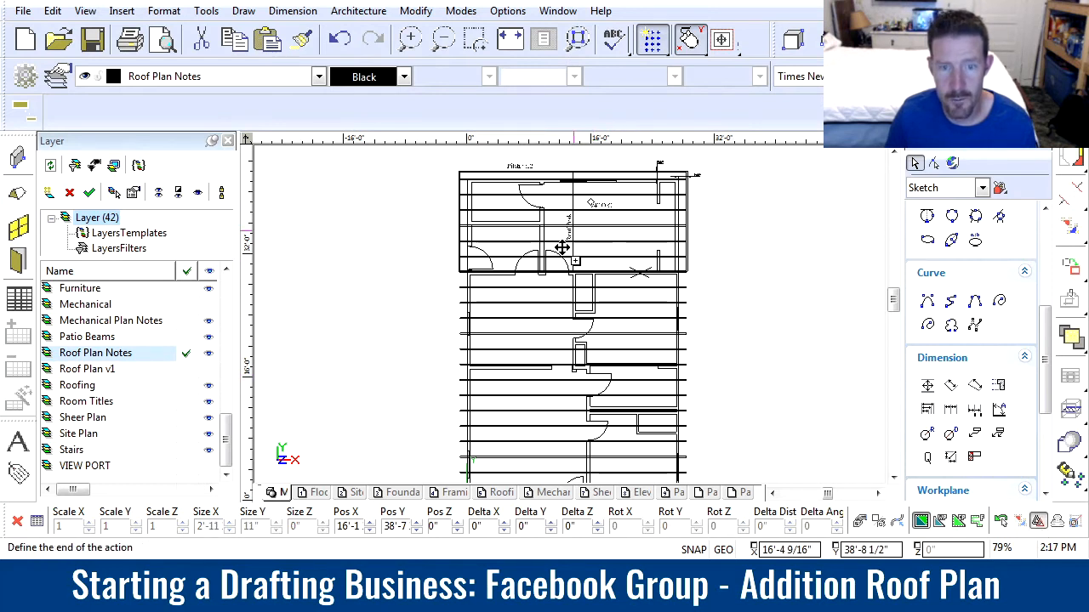
left_click(486, 401)
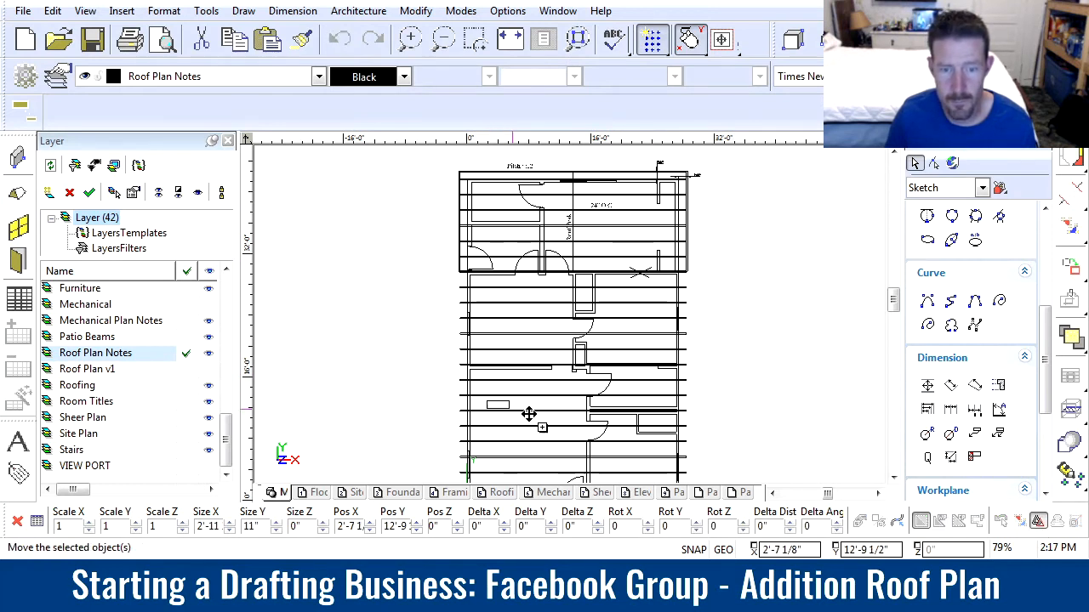
left_click(1031, 522)
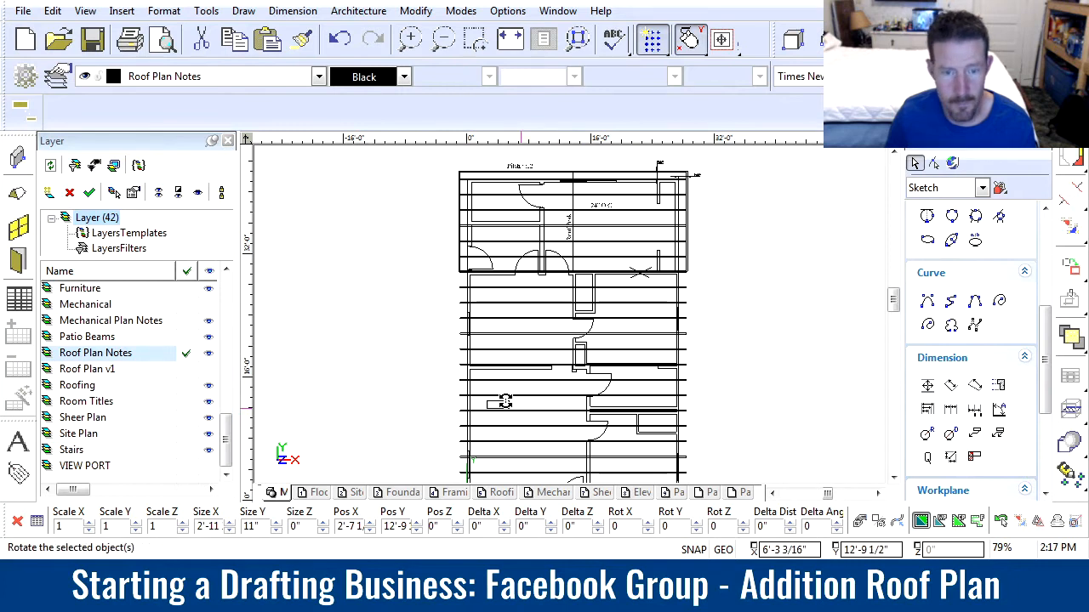
Enlarge the copied note to about 1'-5" high and change its text to EXISTING ROOF 4:12 PITCH
scroll(494, 414, "up", 2)
left_click(536, 346)
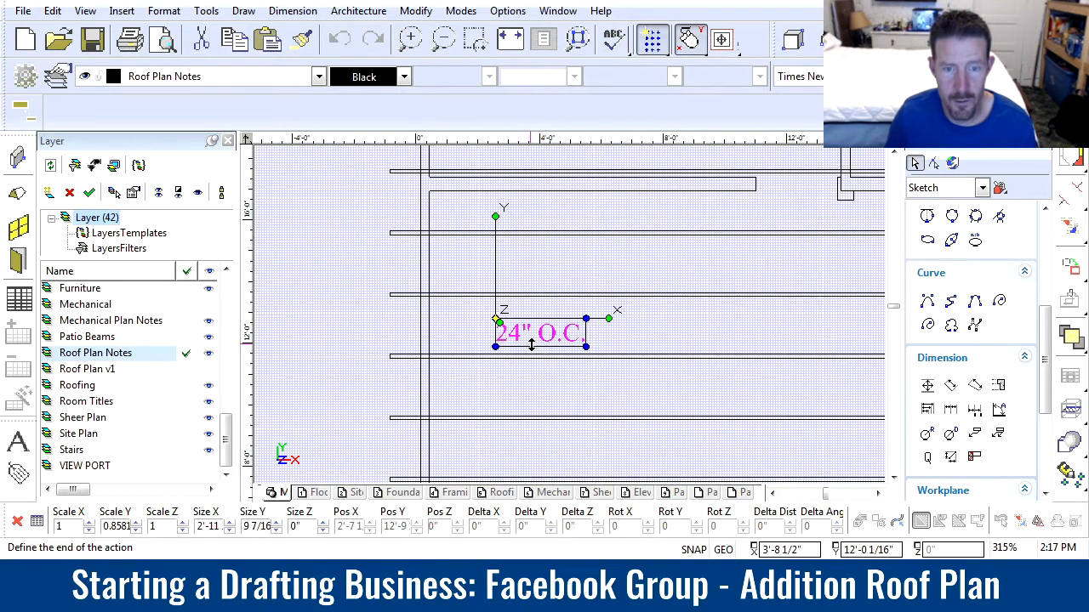
left_click(533, 352)
left_click(529, 309)
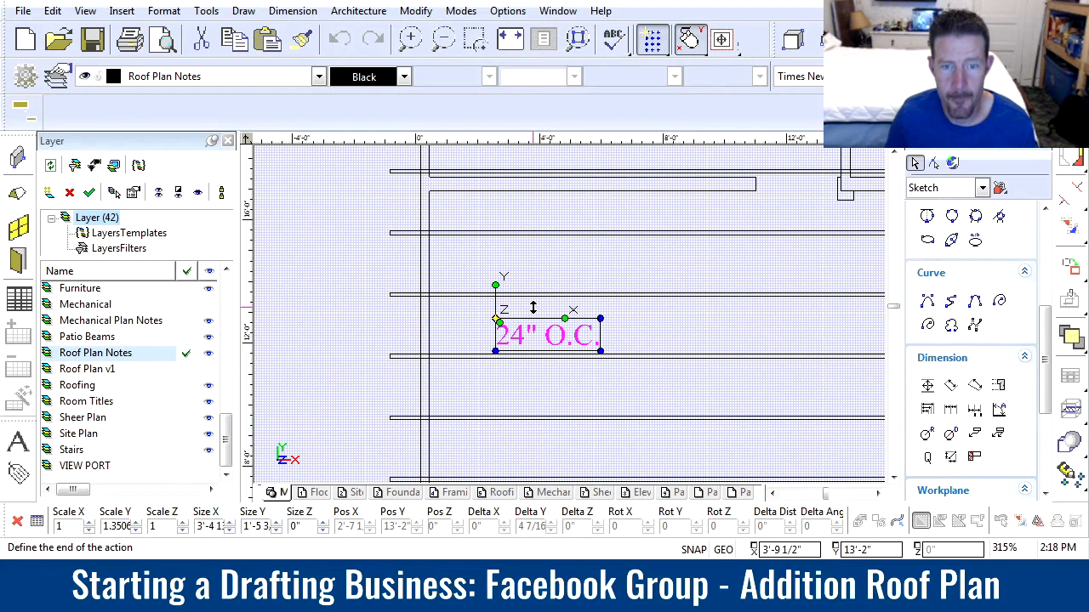
left_click(531, 296)
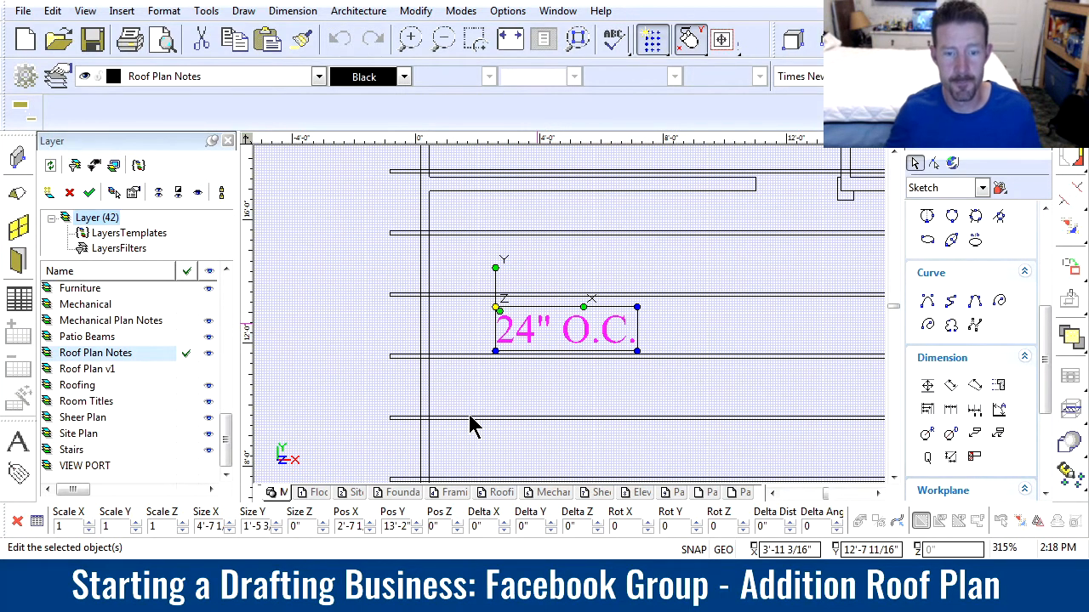
left_click(778, 395)
scroll(585, 330, "down", 2)
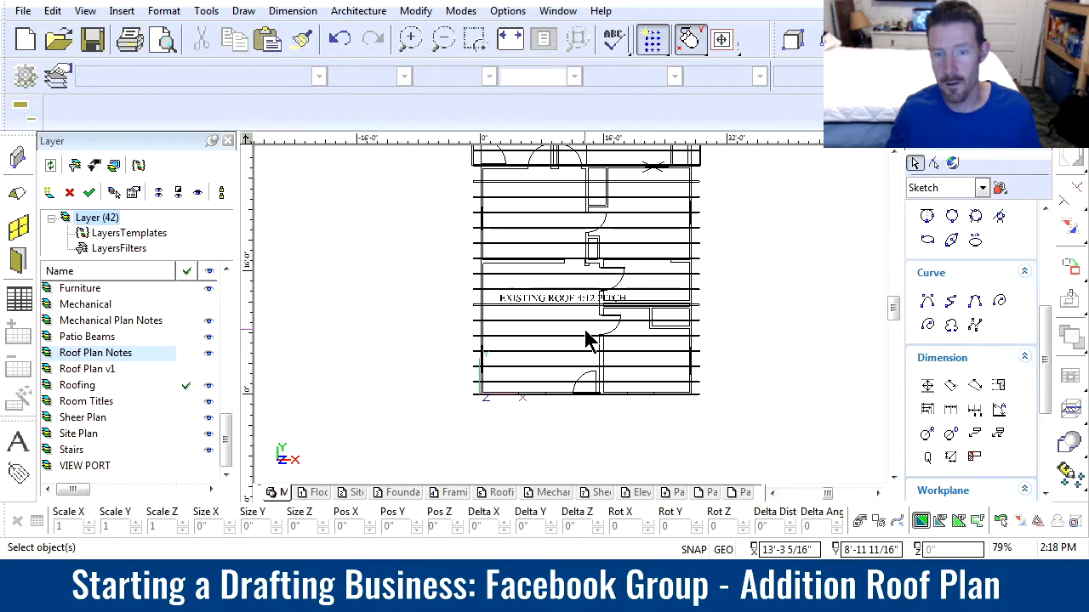
Copy the EXISTING ROOF 4:12 PITCH note down between the last two rafters, beside the gable vent at the entry wall
scroll(584, 310, "up", 1)
scroll(547, 260, "down", 1)
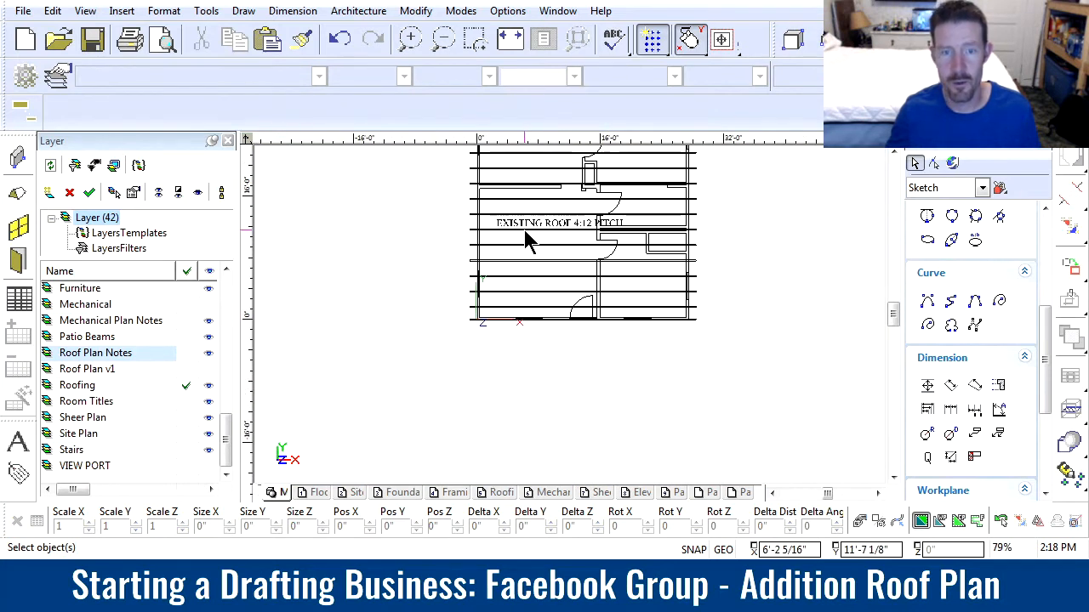
scroll(527, 242, "up", 2)
left_click(564, 297)
left_click(1037, 523)
left_click(457, 272)
scroll(637, 398, "down", 2)
scroll(637, 398, "down", 2)
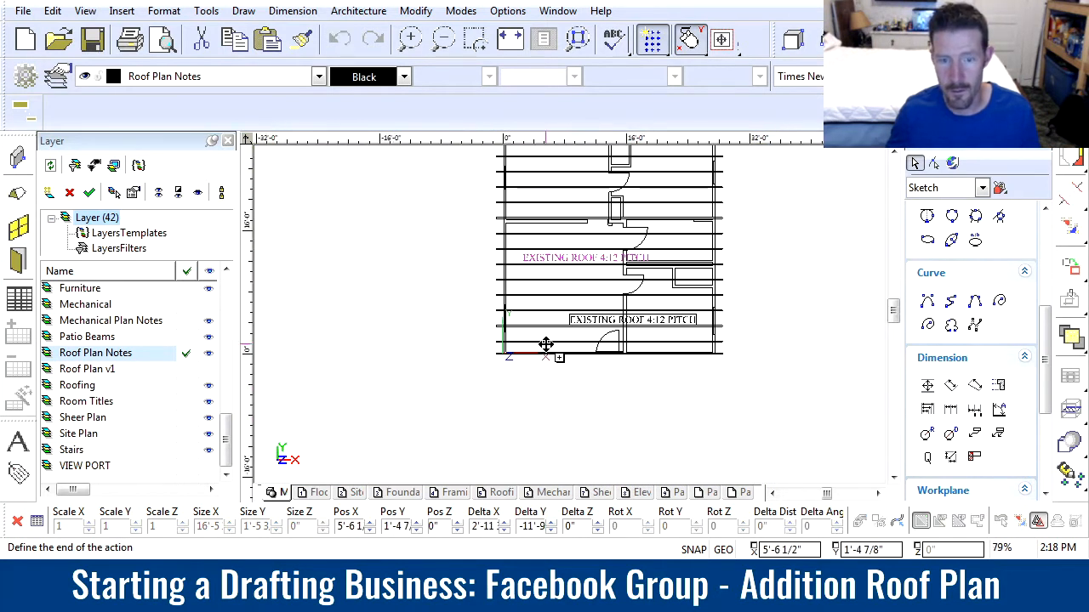
scroll(545, 344, "up", 1)
left_click(572, 323)
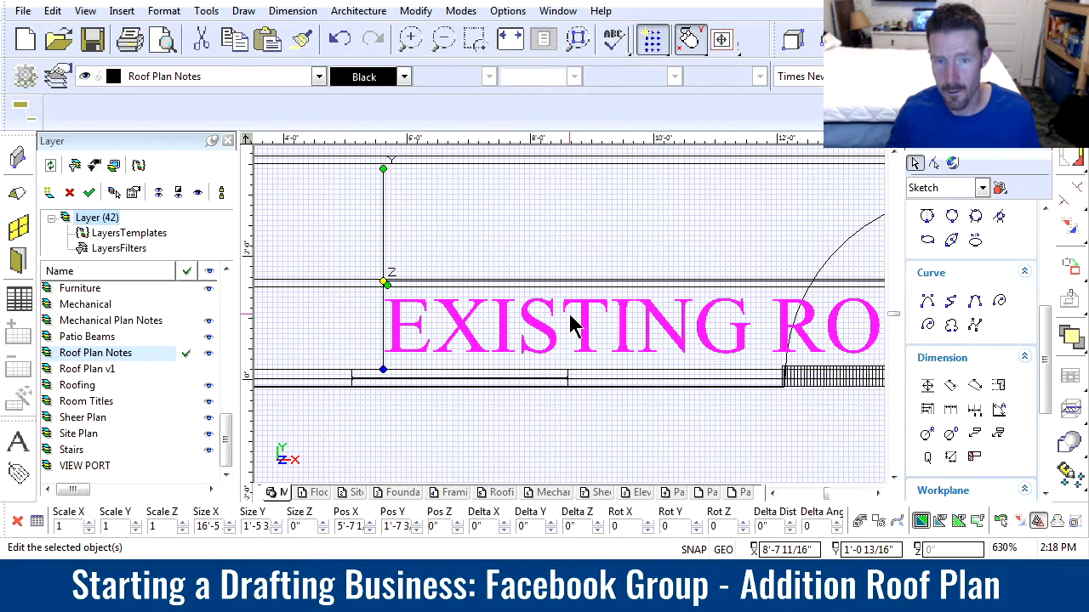
Change the copied note to REPLACE VENT, scale it down to about 6'-2" wide, and delete the larger duplicate
scroll(572, 323, "down", 1)
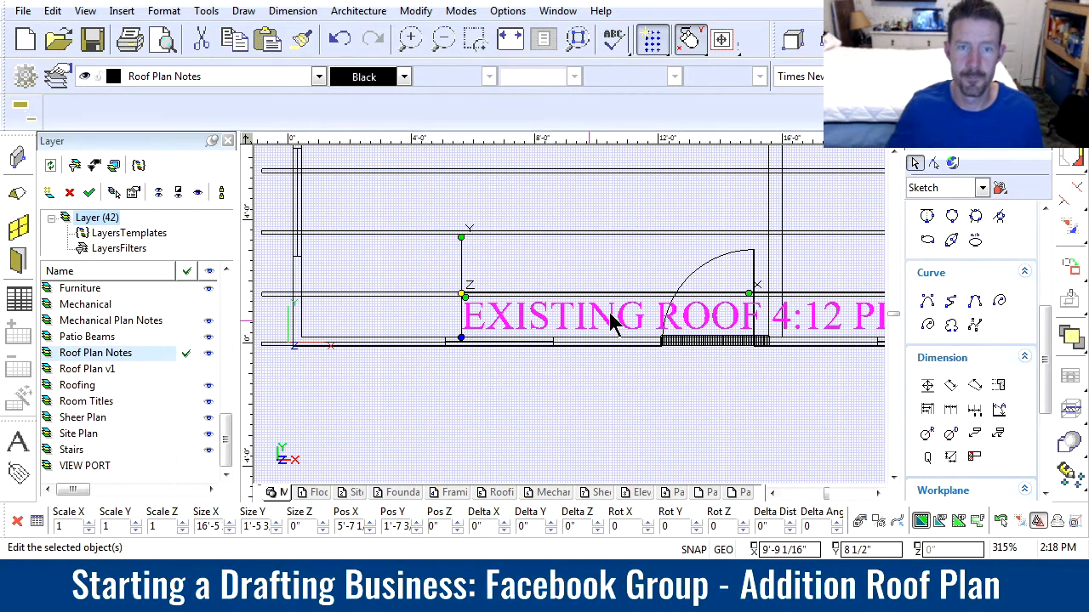
left_click(479, 403)
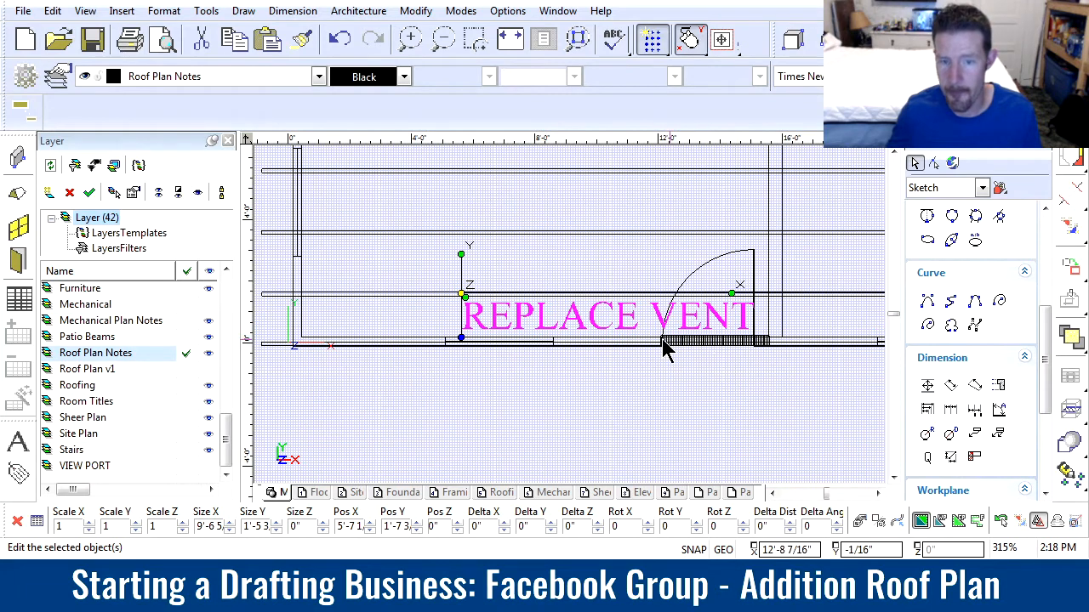
left_click_drag(549, 294, 548, 310)
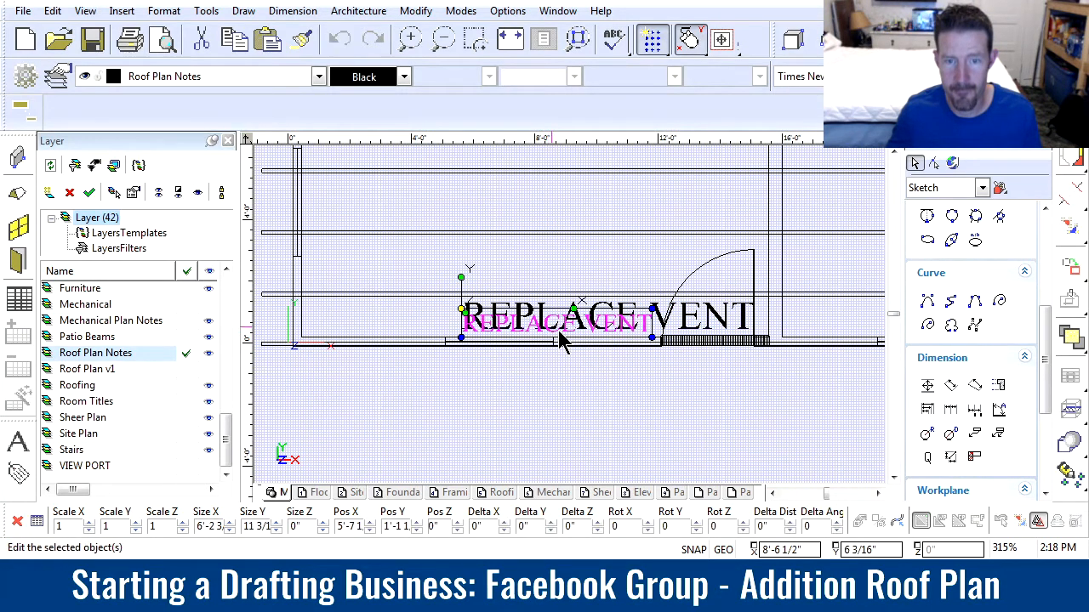
left_click(698, 314)
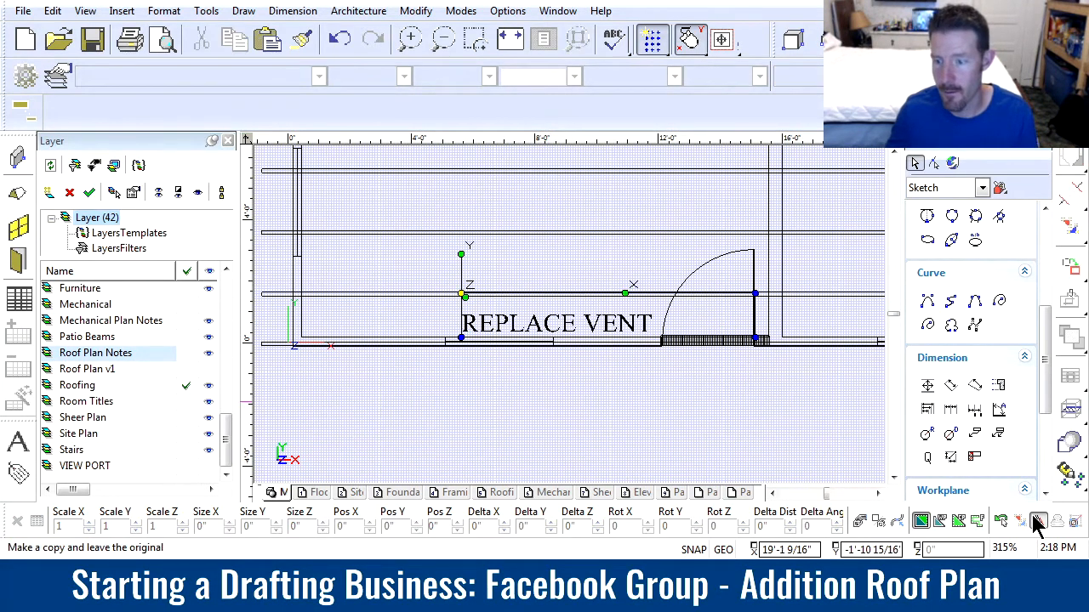
Move the small REPLACE VENT note about 6'-2" along the entry wall to the gable vent symbol
left_click(485, 331)
left_click_drag(460, 296, 635, 308)
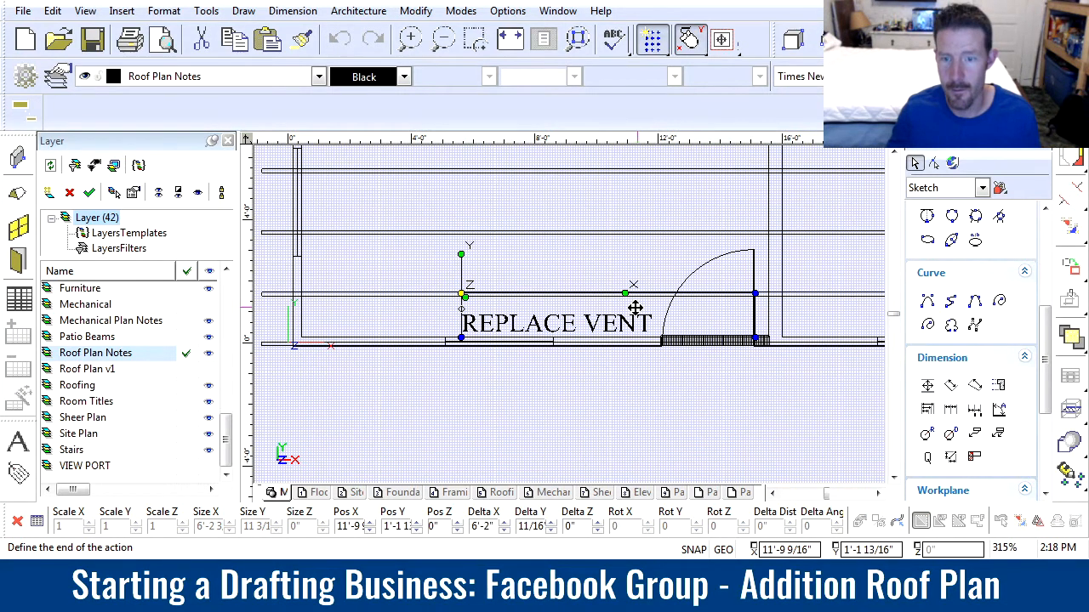
left_click(627, 308)
left_click(631, 242)
Examine the roof plan and the venting calculations table's roof area, required vent and gable vent rows
scroll(581, 306, "down", 2)
scroll(581, 306, "down", 1)
scroll(582, 226, "up", 1)
scroll(570, 323, "down", 1)
scroll(571, 327, "up", 1)
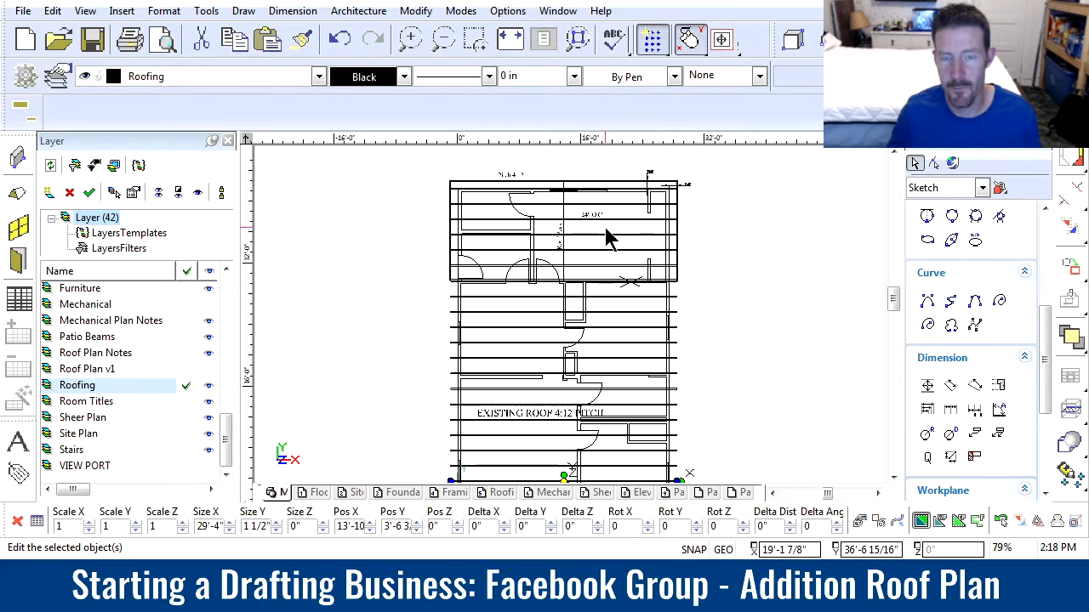
scroll(791, 247, "down", 1)
scroll(598, 290, "down", 1)
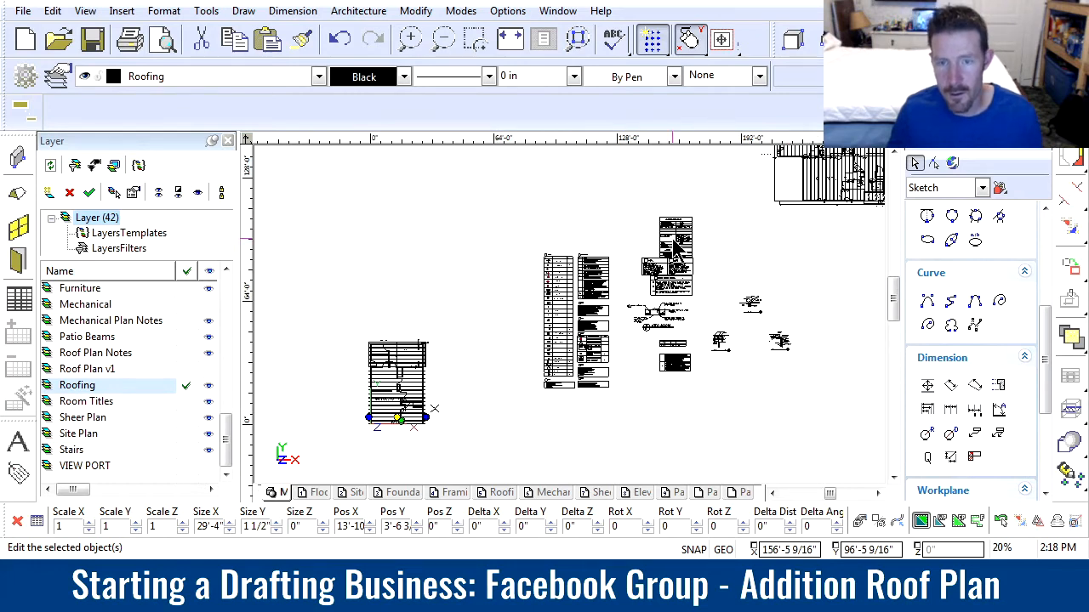
scroll(587, 310, "up", 1)
scroll(576, 322, "up", 2)
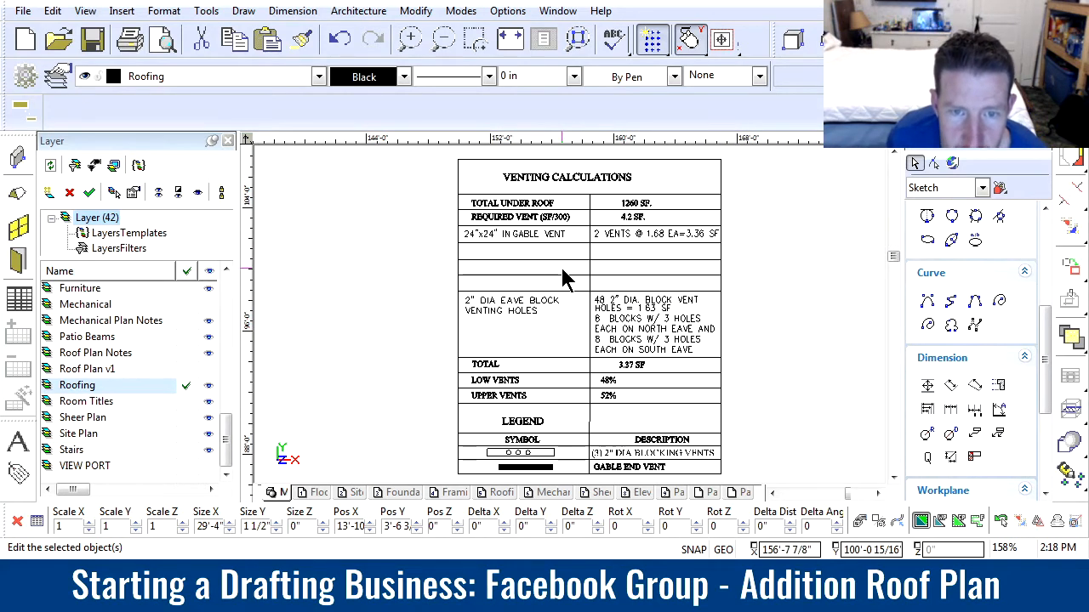
scroll(571, 321, "down", 1)
scroll(570, 321, "up", 1)
scroll(571, 322, "up", 1)
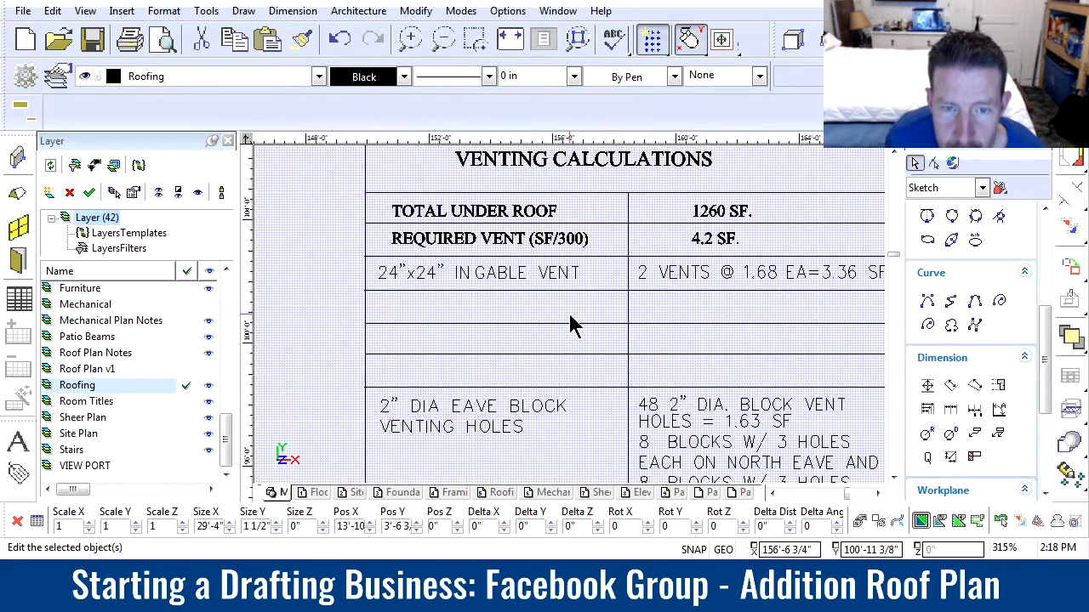
scroll(540, 323, "down", 1)
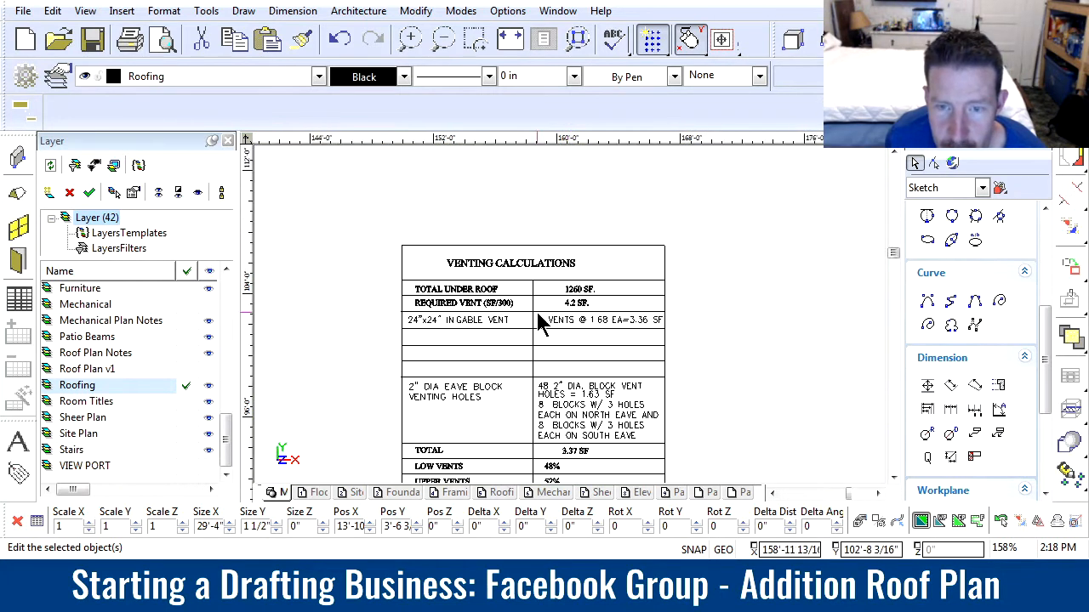
scroll(517, 323, "up", 1)
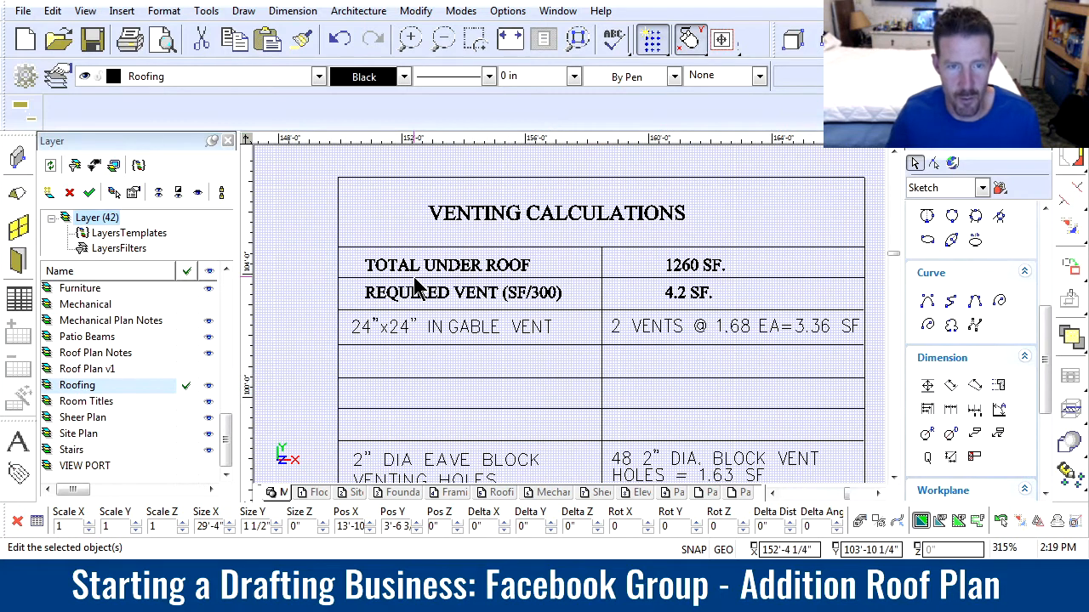
scroll(316, 238, "down", 1)
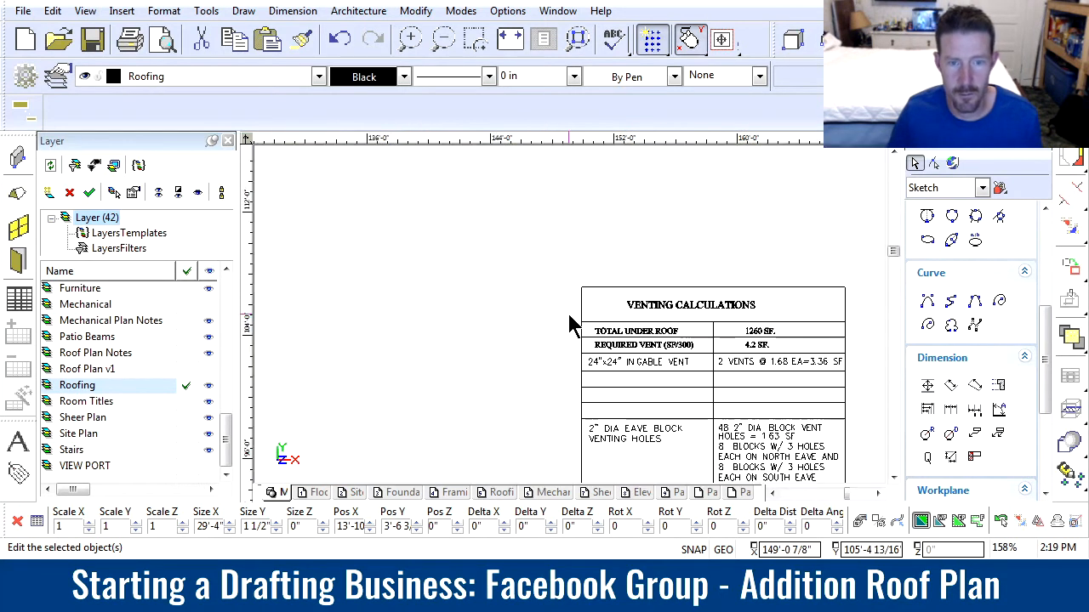
Copy the TOTAL UNDER ROOF, REQUIRED VENT and 24"x24" IN GABLE VENT labels into the three empty rows below
left_click_drag(561, 312, 868, 397)
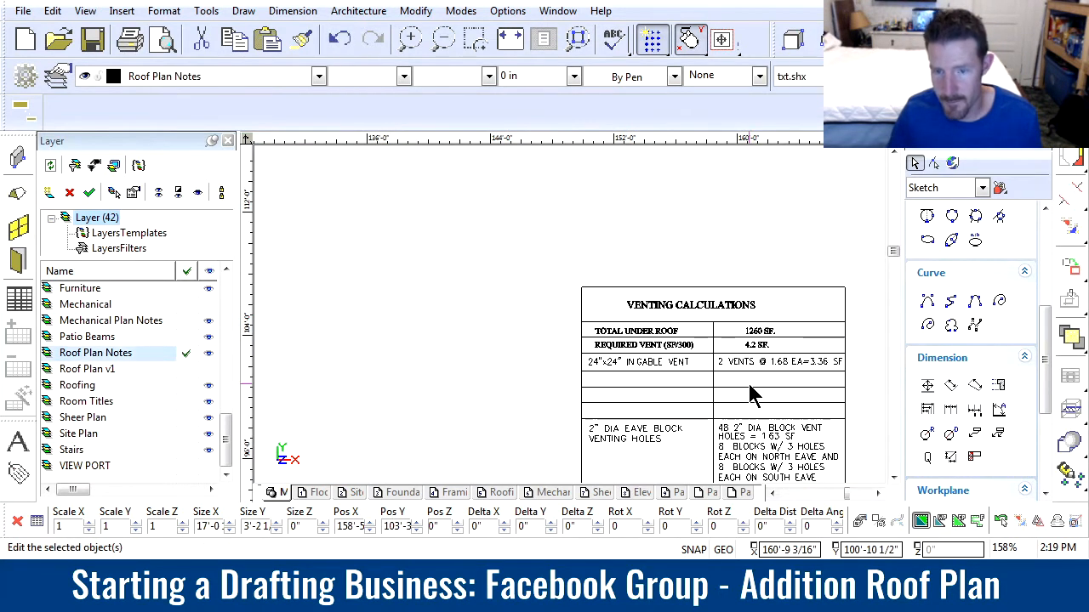
scroll(573, 323, "up", 1)
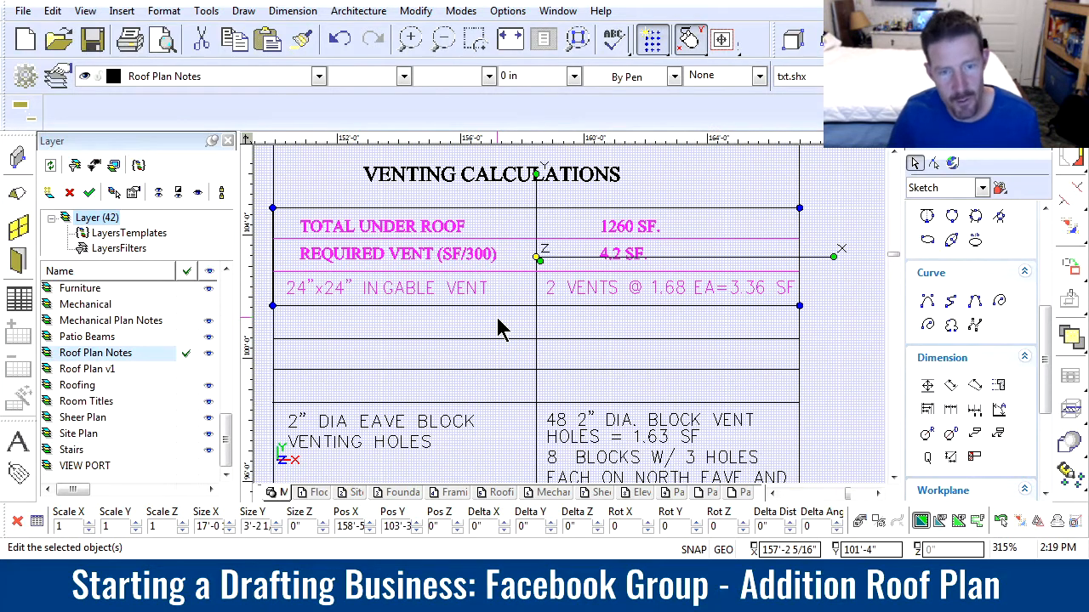
key("Escape")
left_click_drag(263, 192, 518, 330)
left_click(1037, 522)
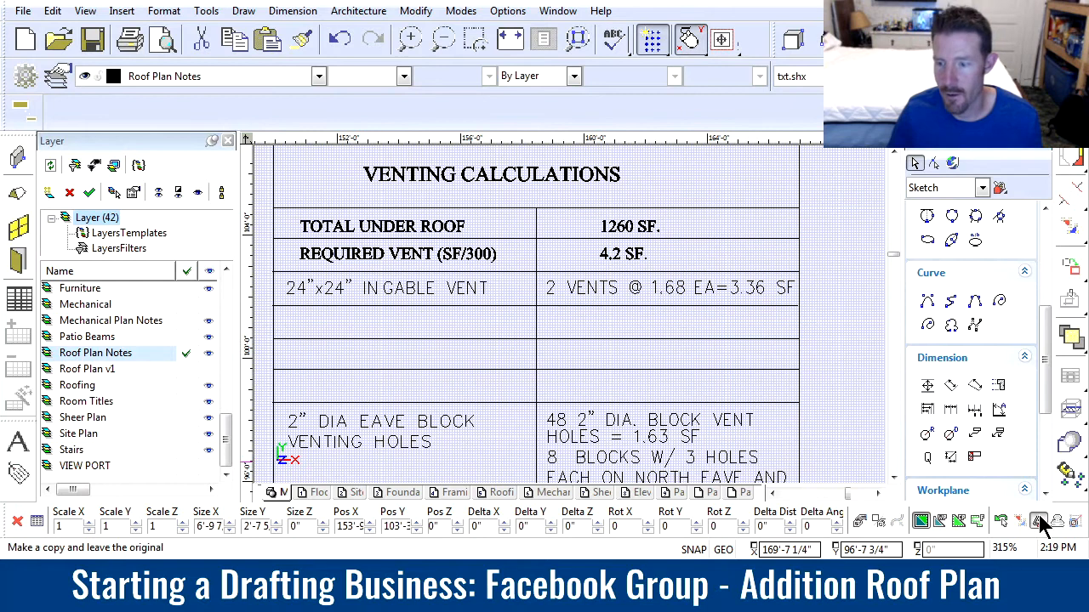
left_click(396, 226)
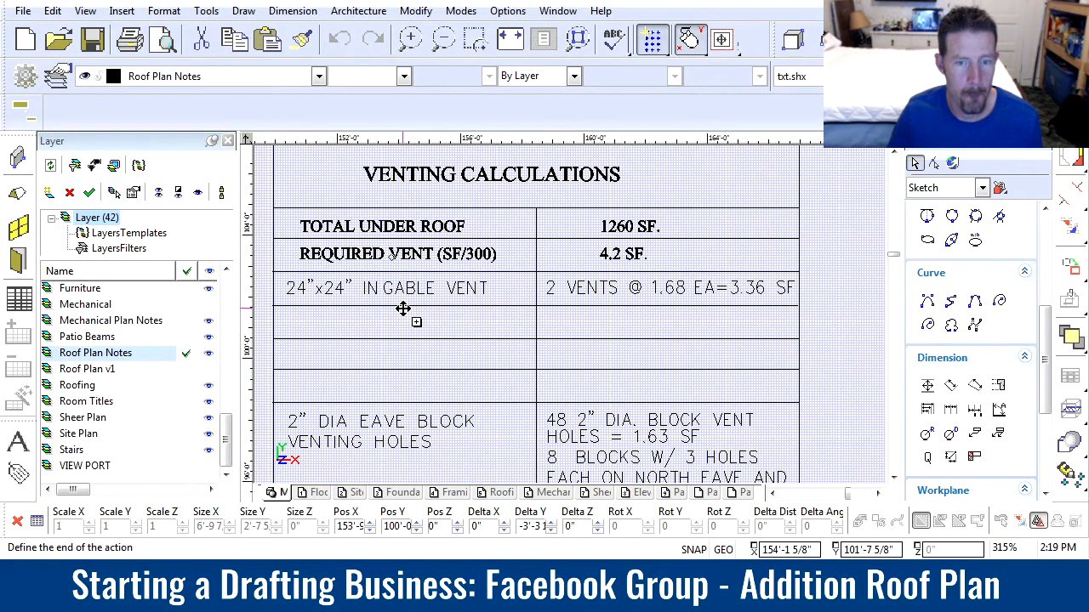
left_click(403, 311)
Copy the roof area, required vent and gable vent values into the same three rows of the value column
left_click_drag(513, 200, 827, 342)
left_click(670, 255)
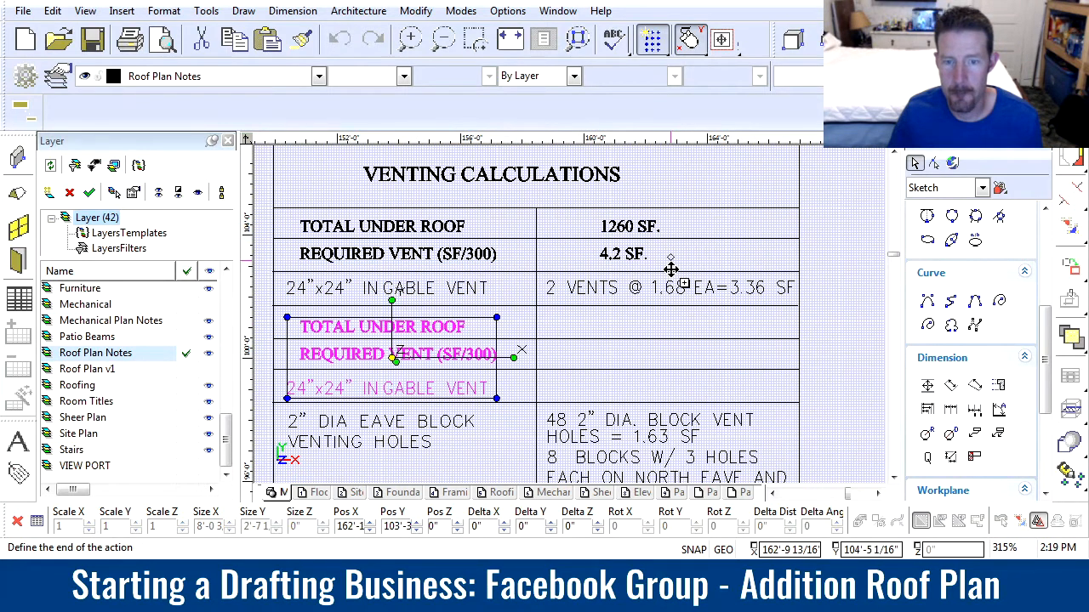
left_click(672, 322)
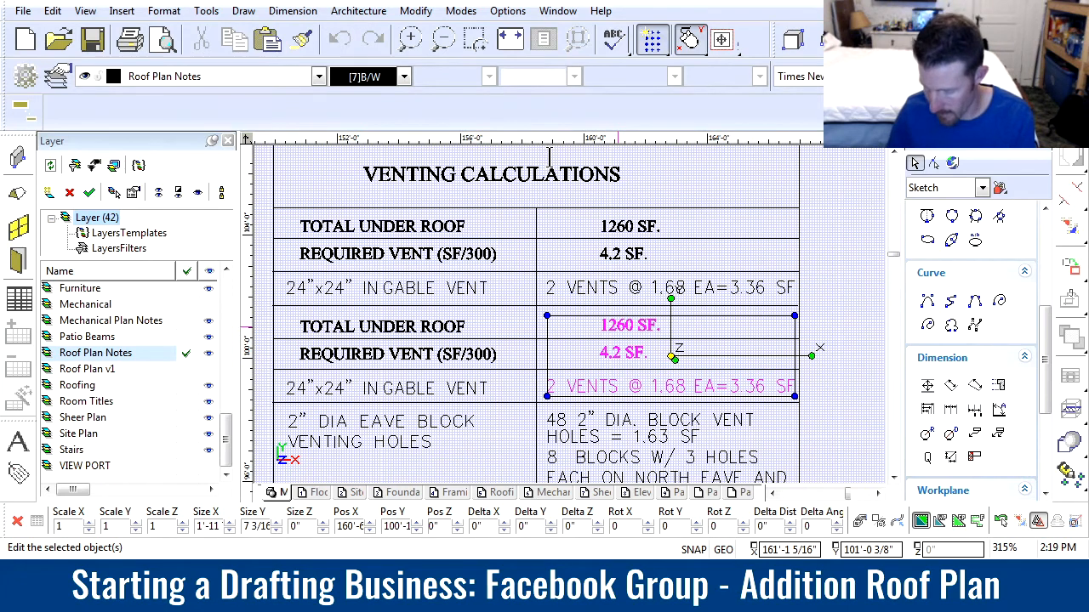
Relabel the copied area row ADDITION UNDER ROOF and set its value to 360 SF. and the required vent to 1.2 SF
left_click(628, 326)
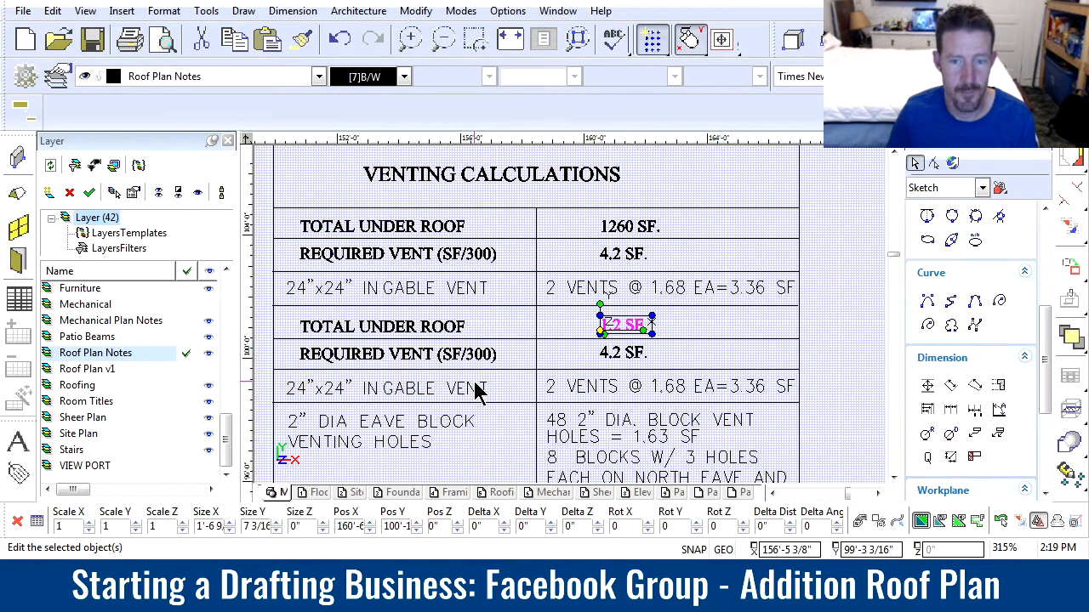
key("ctrl+z")
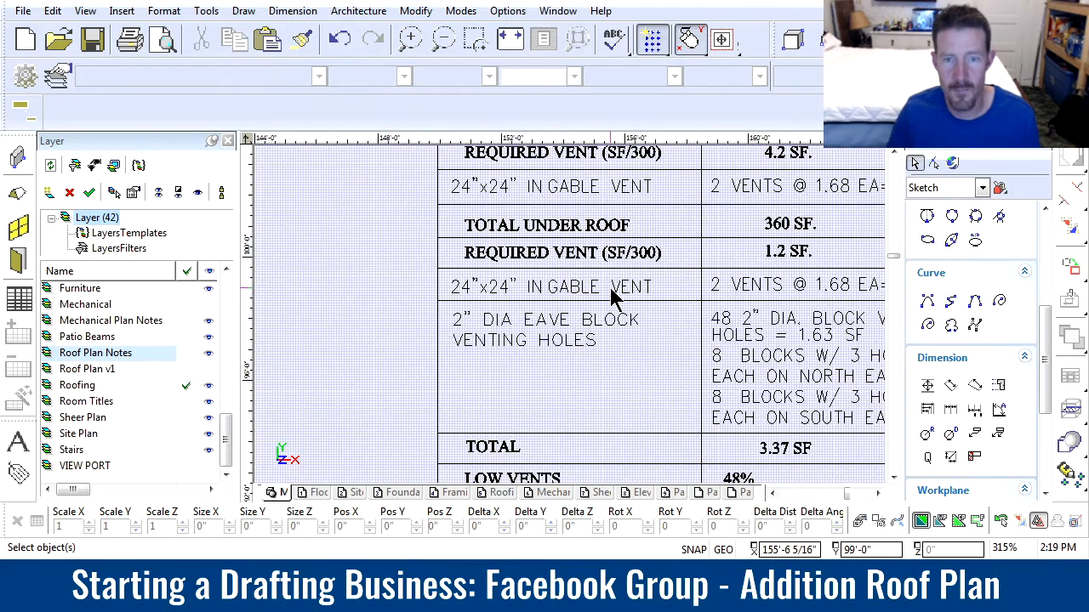
double_click(525, 220)
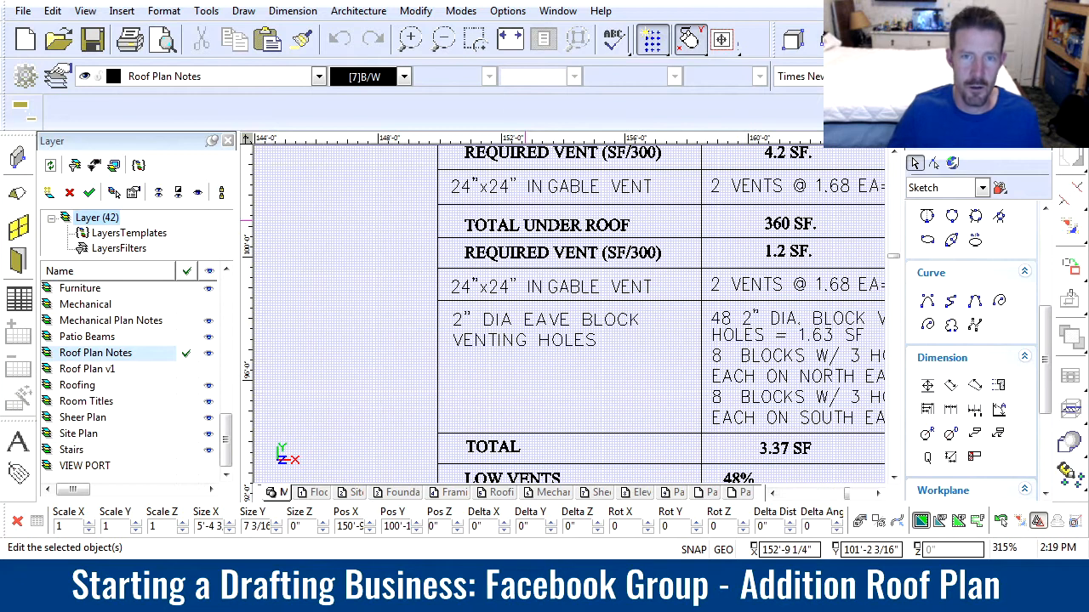
left_click(493, 417)
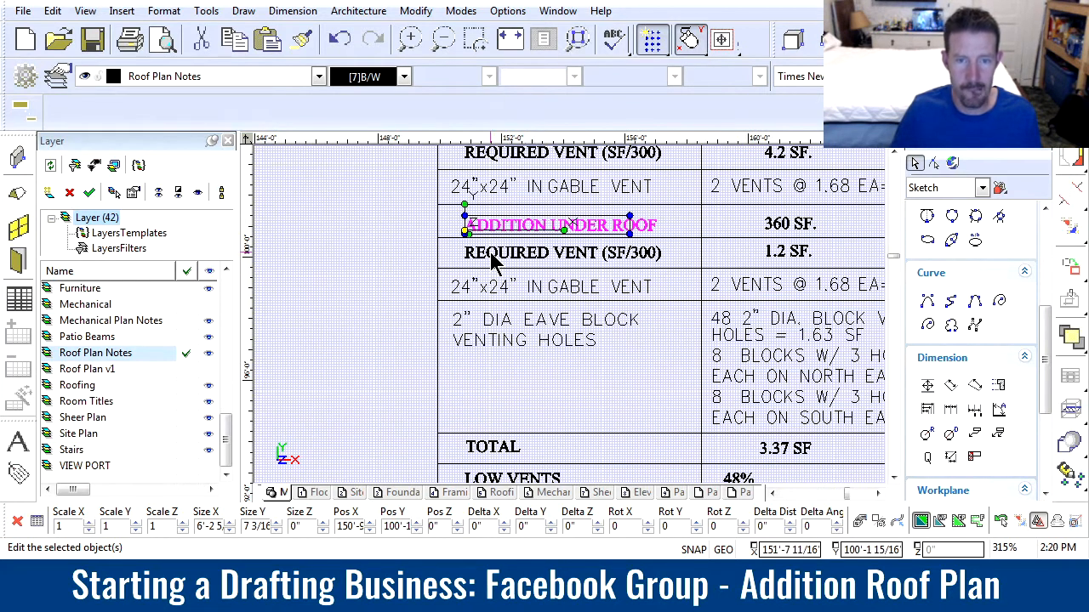
left_click(660, 329)
Change the addition's gable vent entry to 1 VENTS @ 1.68 EA=1.68 SF
scroll(657, 325, "down", 3)
scroll(569, 314, "up", 3)
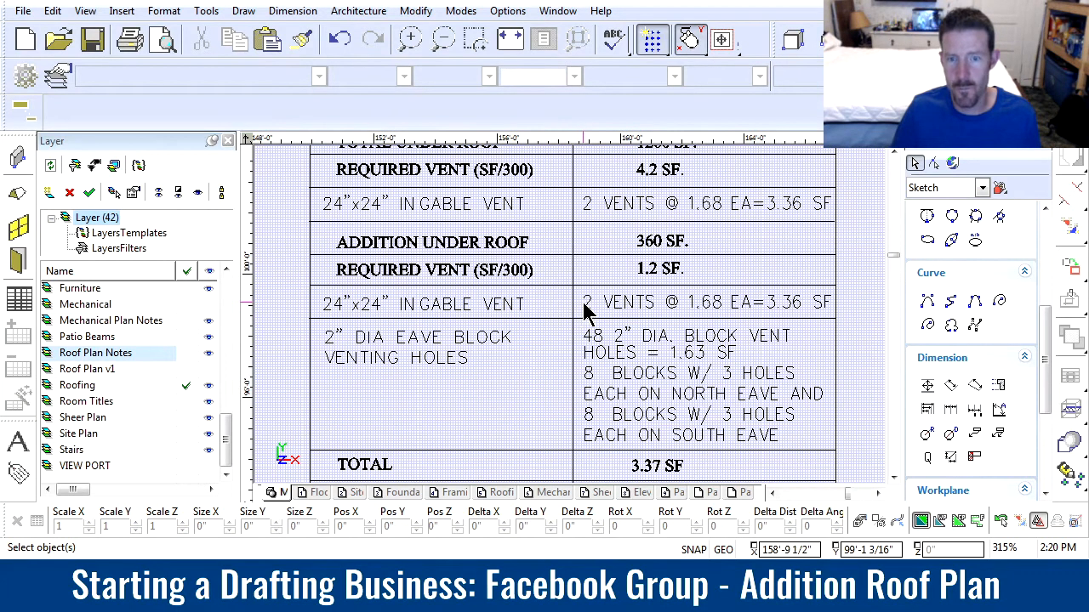
left_click(584, 306)
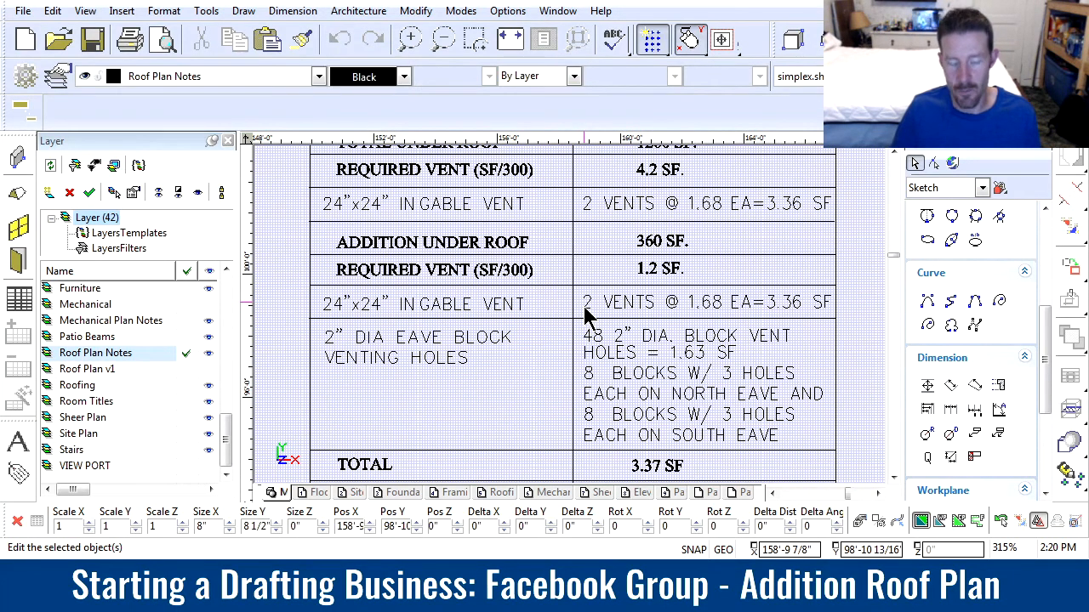
left_click(593, 299)
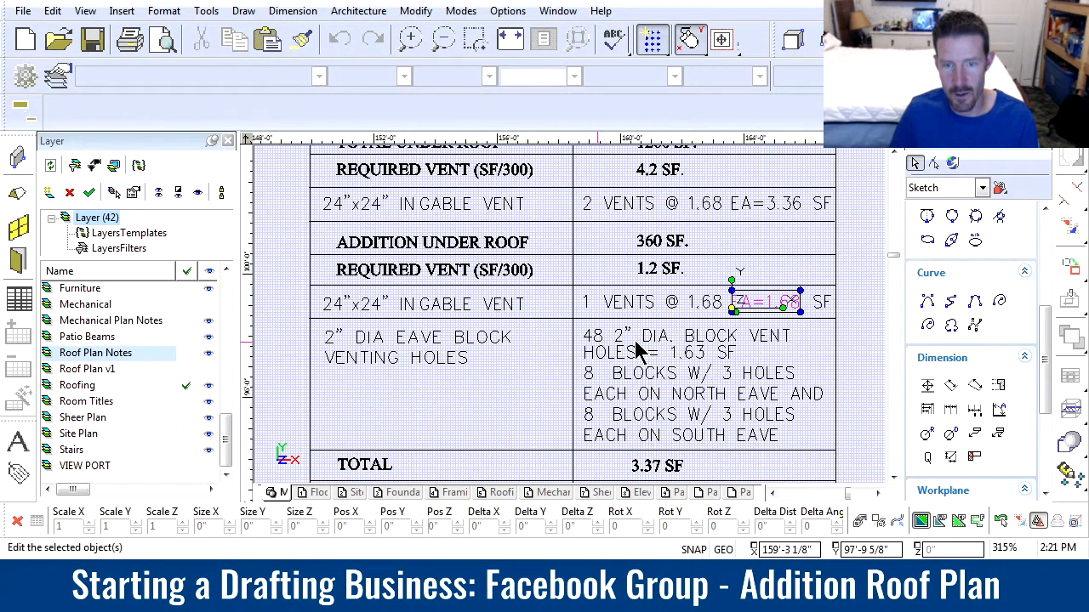
Change the eave block venting entry to 20 2" DIA. holes with a vent area of 0.678 SF
left_click(599, 343)
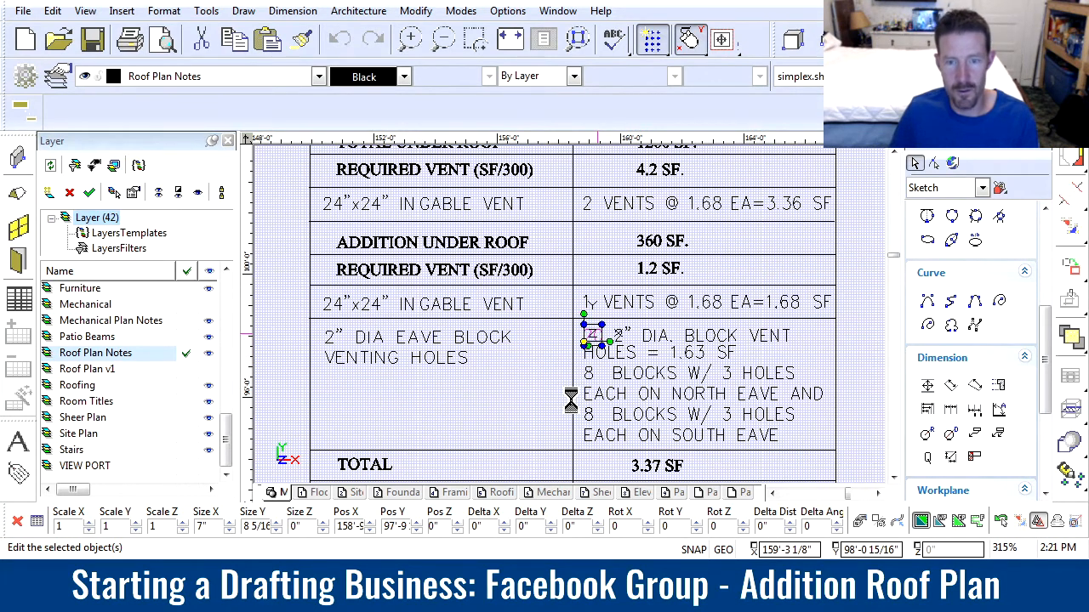
left_click(532, 394)
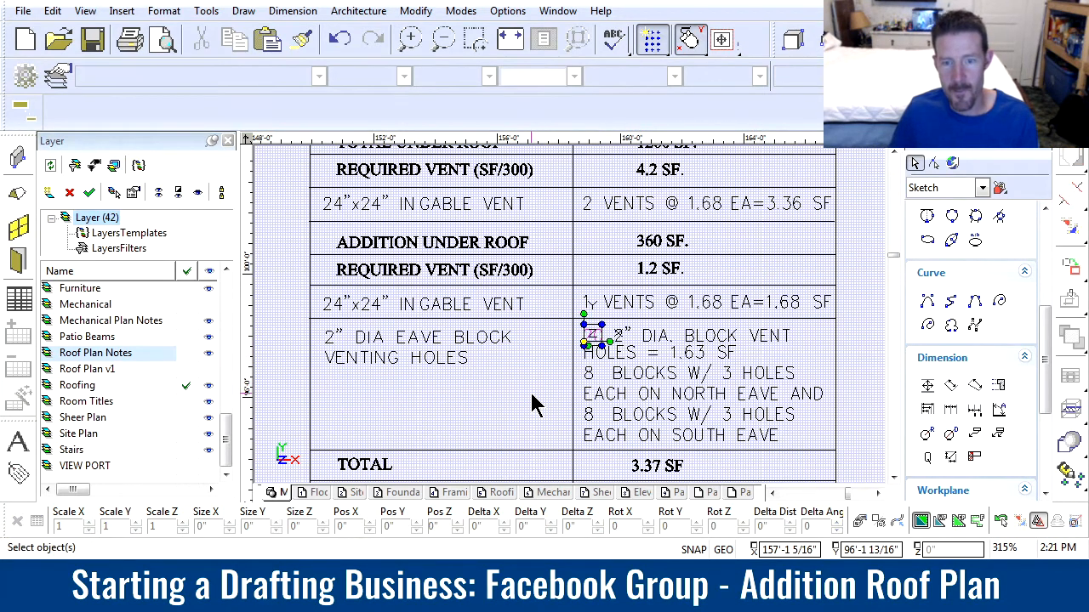
left_click(695, 352)
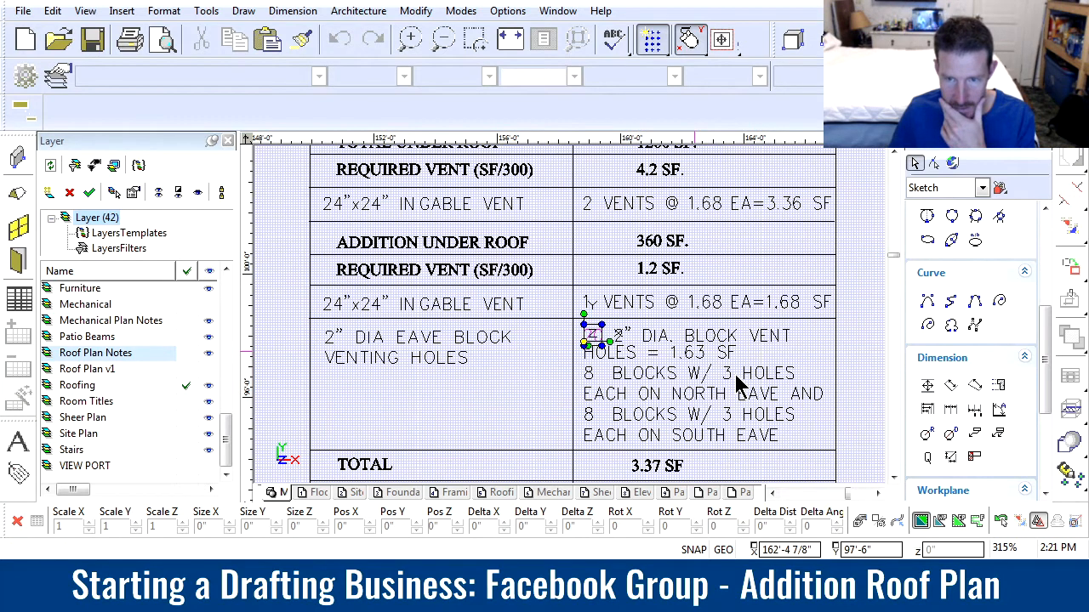
left_click(695, 359)
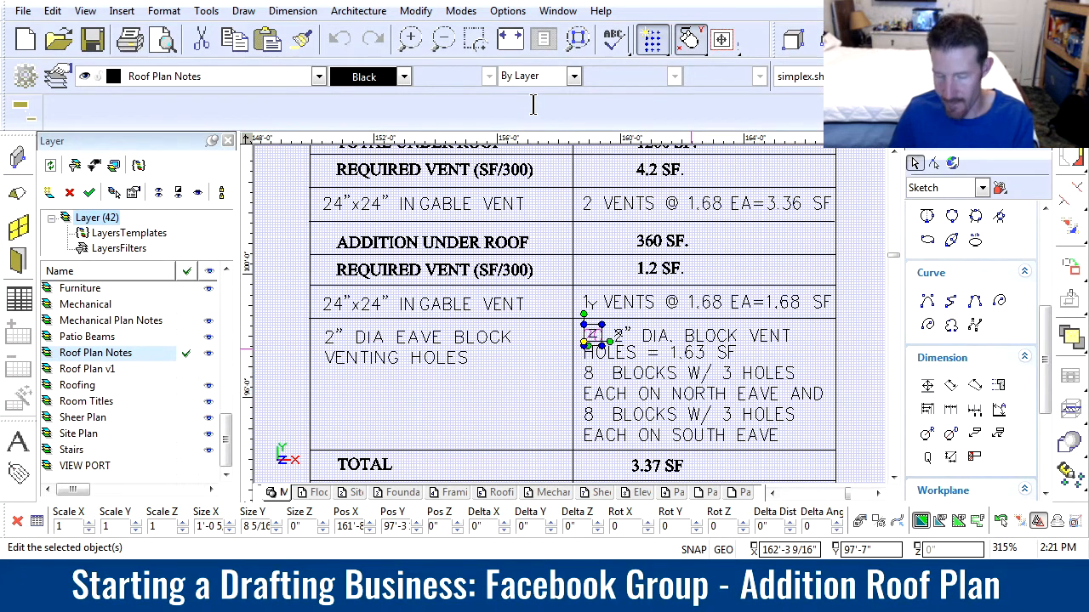
left_click(493, 417)
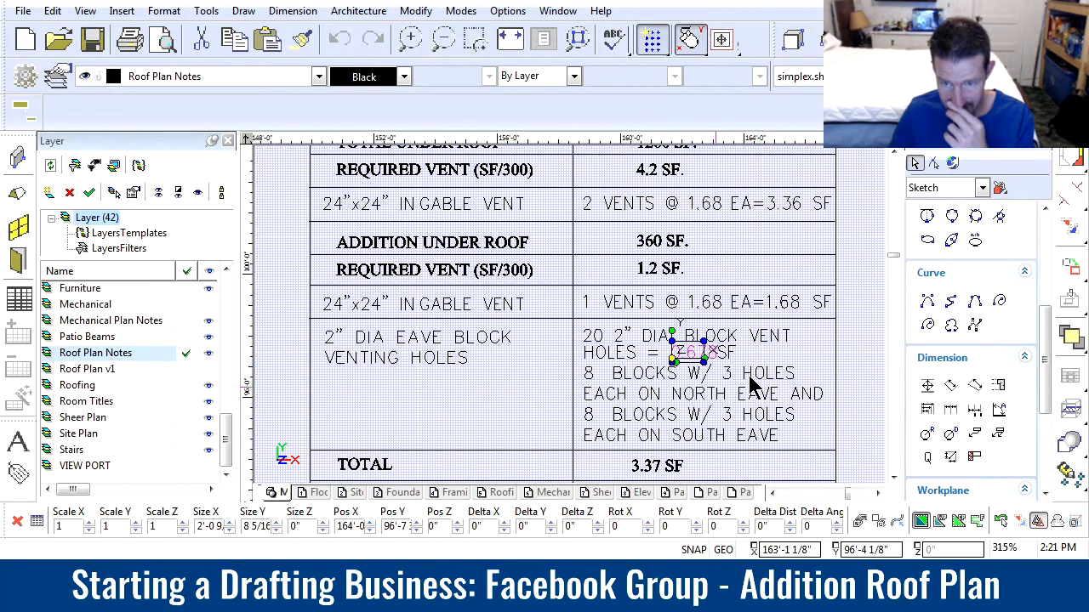
left_click(858, 325)
scroll(768, 350, "up", 5)
left_click_drag(475, 374, 364, 295)
left_click_drag(288, 235, 535, 411)
scroll(547, 297, "down", 3)
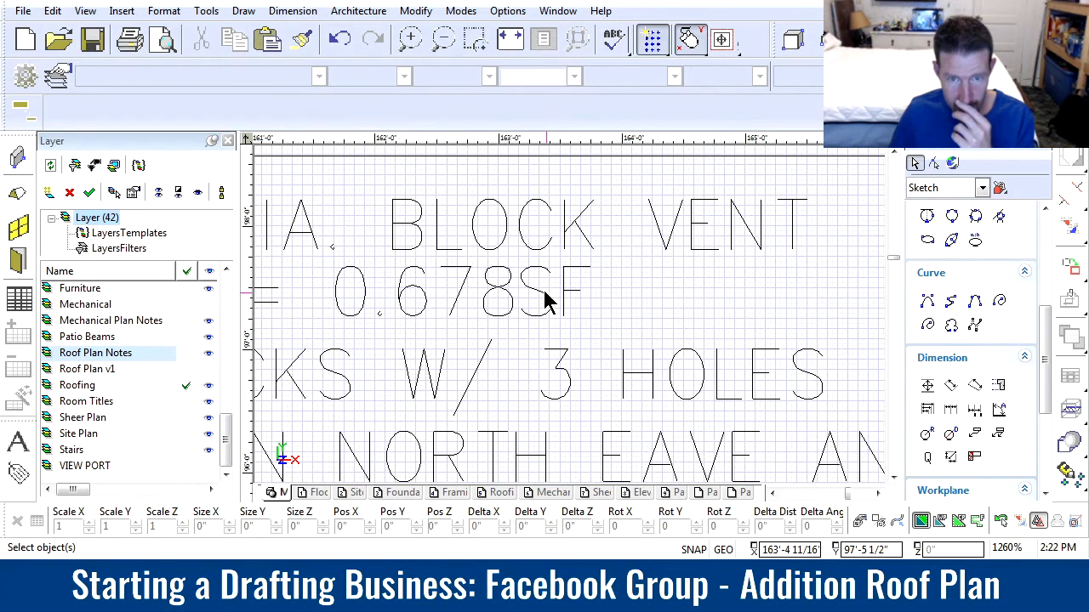
left_click_drag(484, 250, 646, 357)
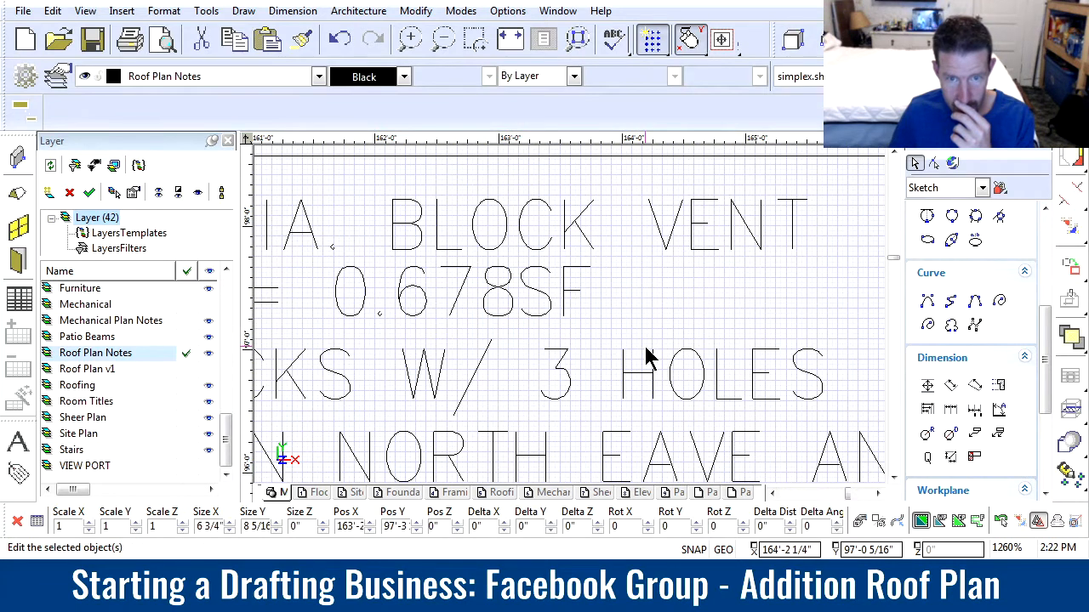
left_click(549, 316)
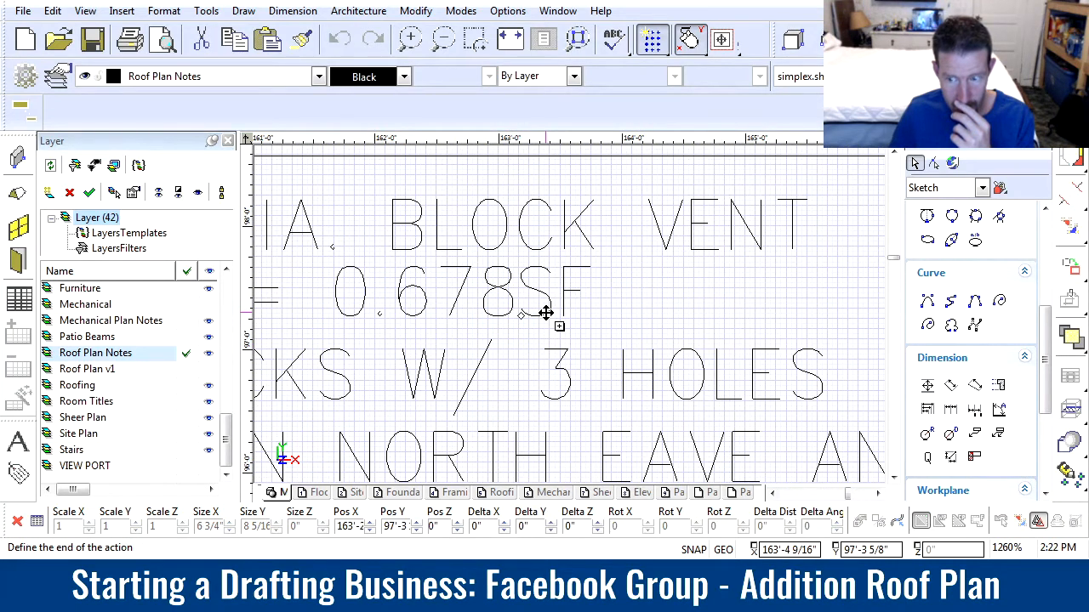
left_click(692, 313)
key("Delete")
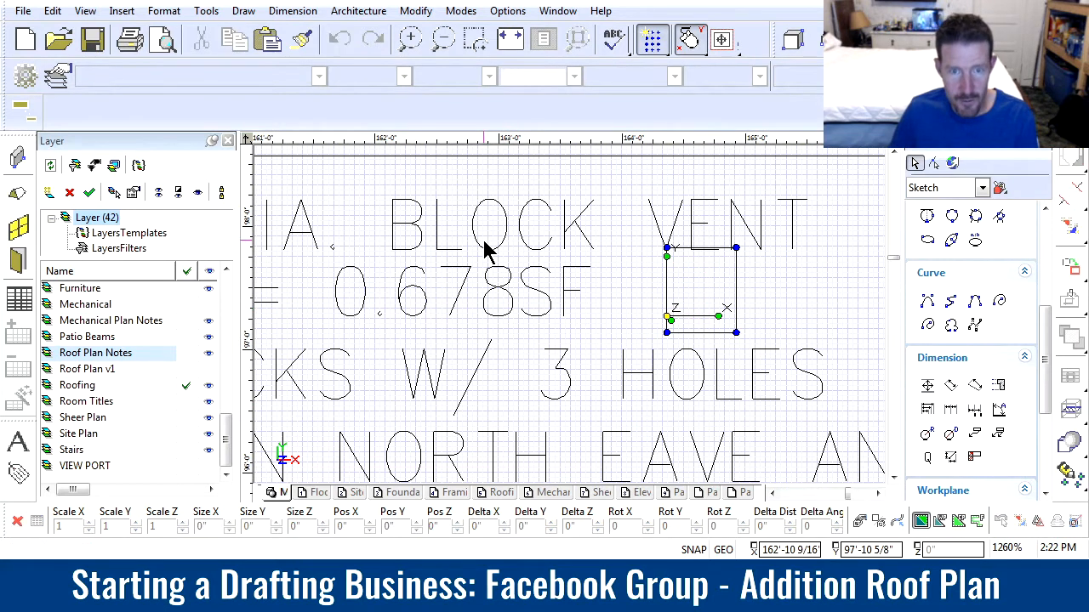
Move the SF text away from 0.678 in the eave block venting entry to leave a space between them
left_click_drag(486, 243, 612, 341)
left_click(550, 314)
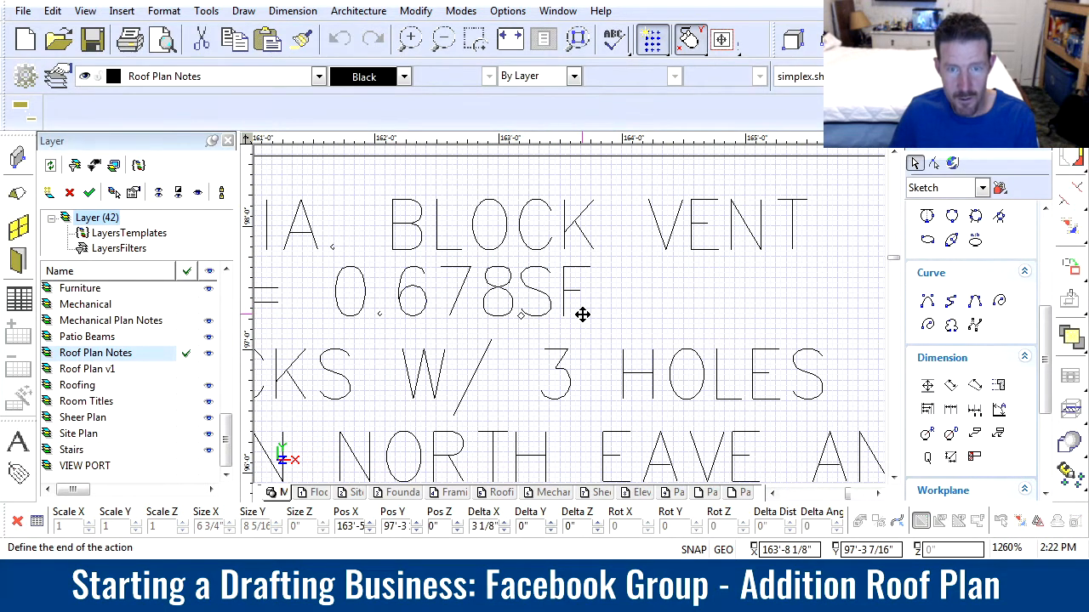
left_click(617, 315)
key("Escape")
Examine the eave block venting entry, the table totals, the legend's blocking vent symbol and the addition's rafter layout on the roof plan
scroll(578, 315, "down", 3)
scroll(541, 315, "down", 1)
scroll(529, 313, "up", 1)
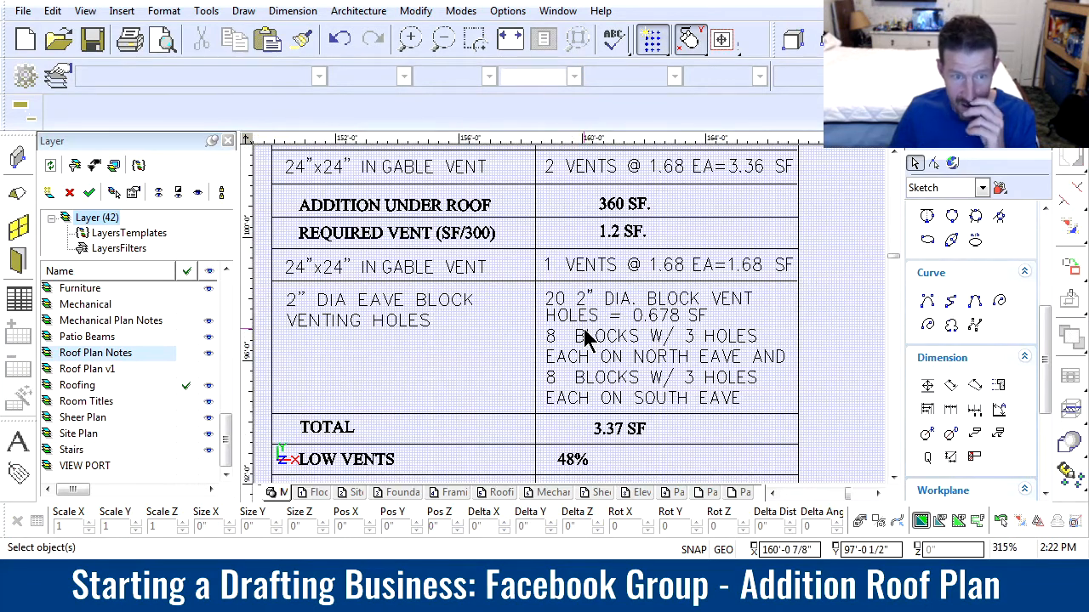
scroll(415, 353, "down", 1)
scroll(578, 390, "up", 1)
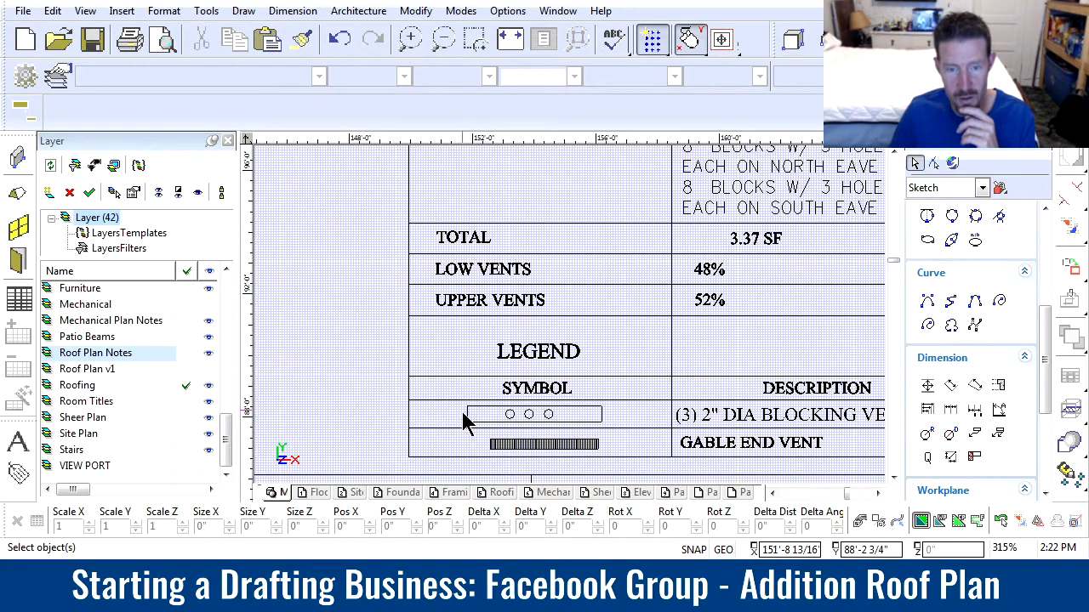
scroll(571, 423, "down", 10)
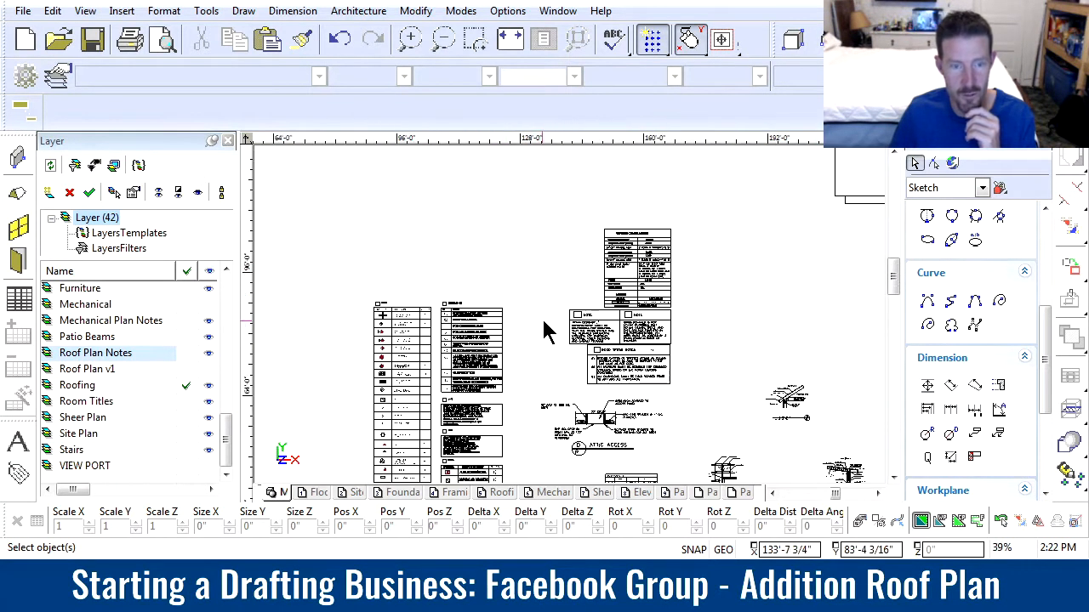
scroll(586, 319, "up", 8)
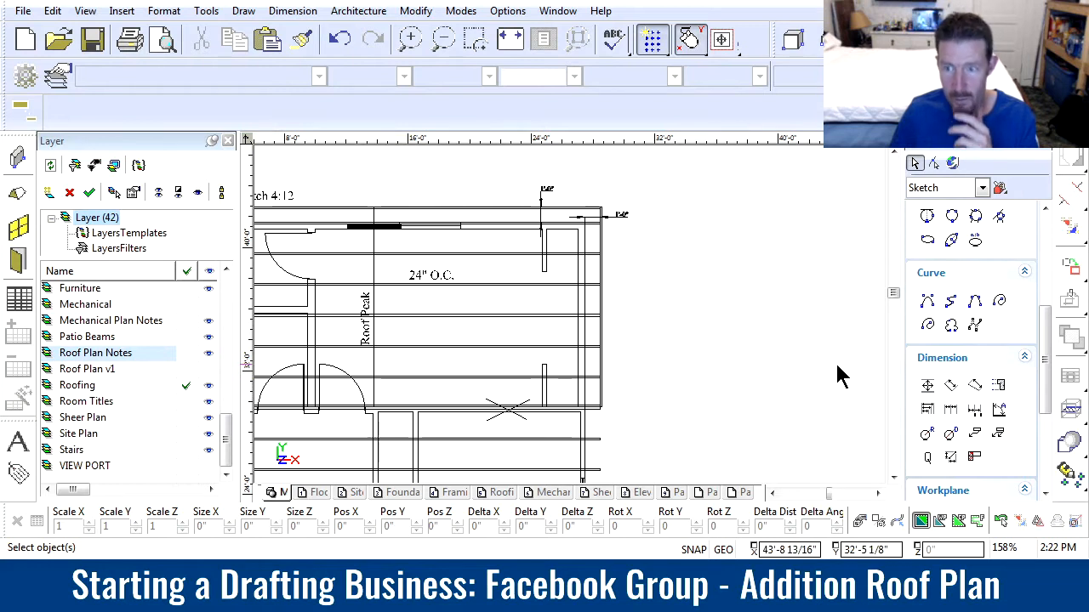
Draw a vent hole circle about 3" in diameter inside the addition's outer eave wall, between two rafters, on the Roof Plan Notes layer
left_click_drag(1044, 385, 1037, 318)
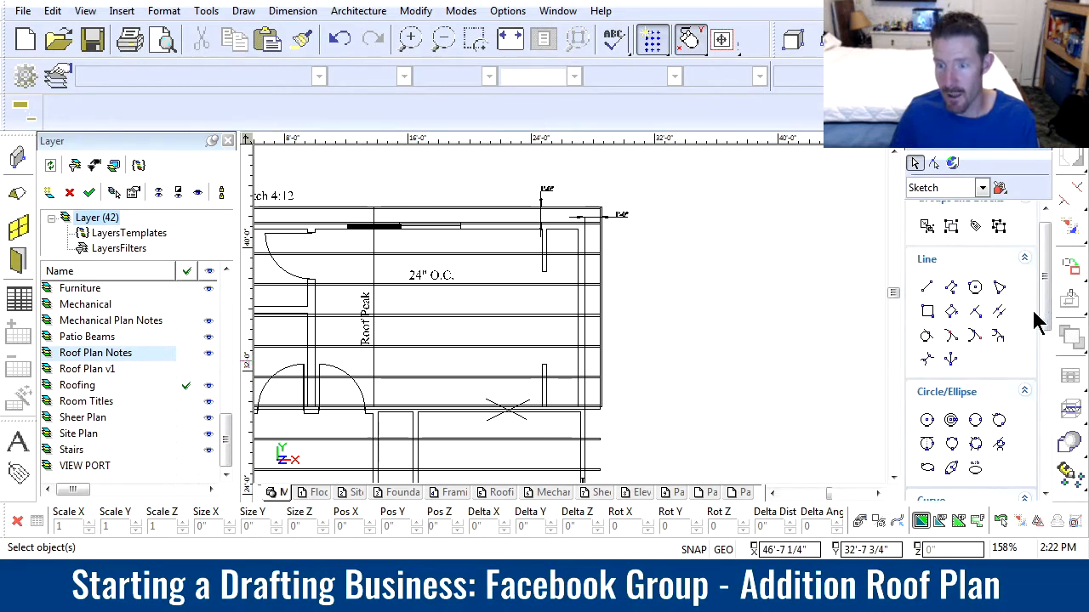
left_click(927, 420)
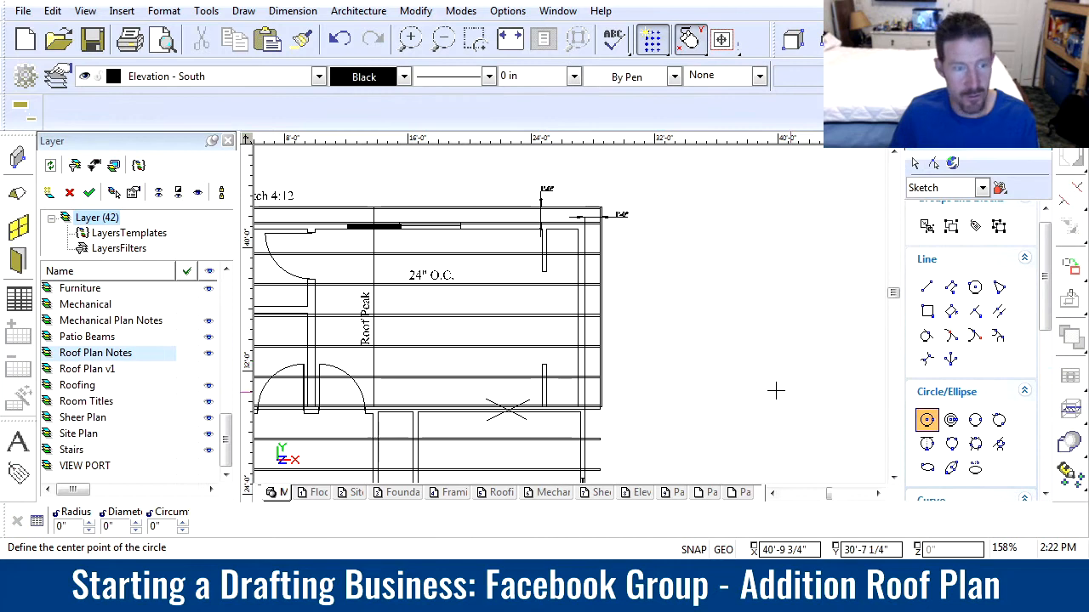
left_click(186, 387)
left_click(186, 353)
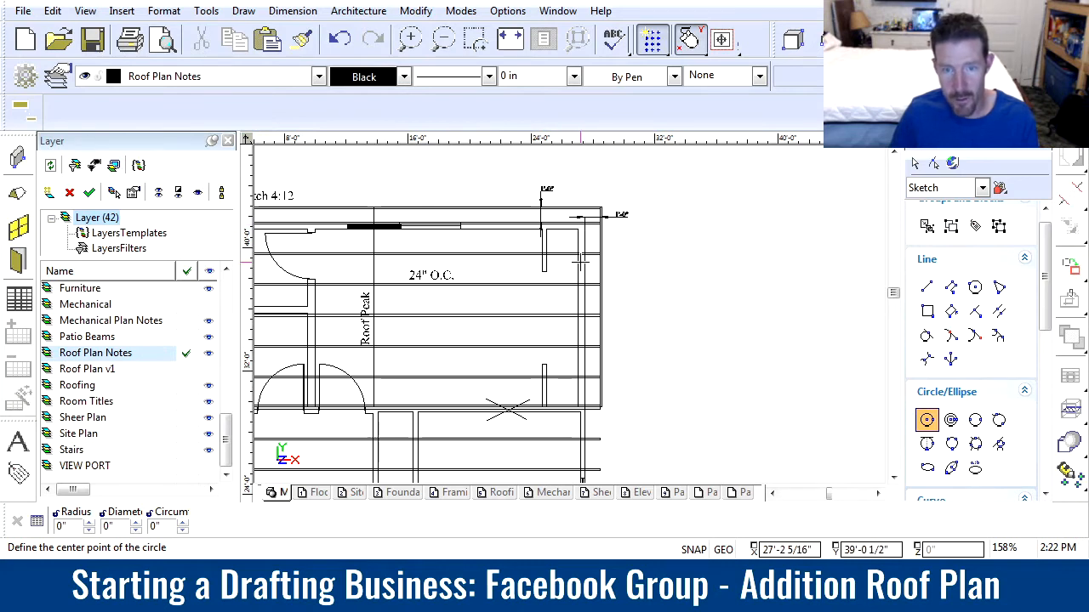
scroll(581, 265, "up", 5)
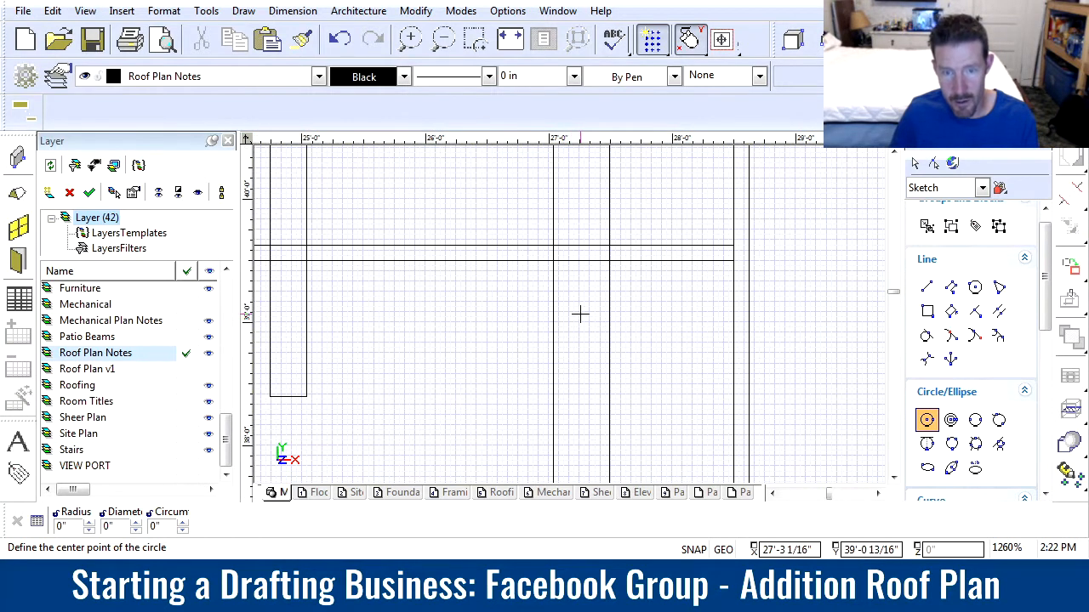
left_click(578, 322)
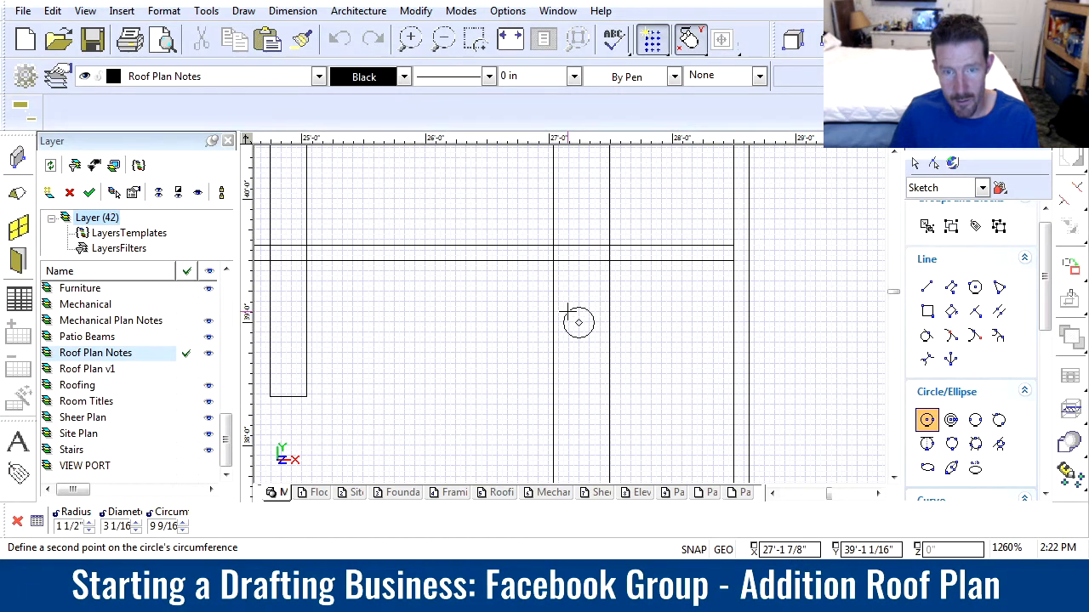
left_click(567, 312)
scroll(572, 350, "down", 2)
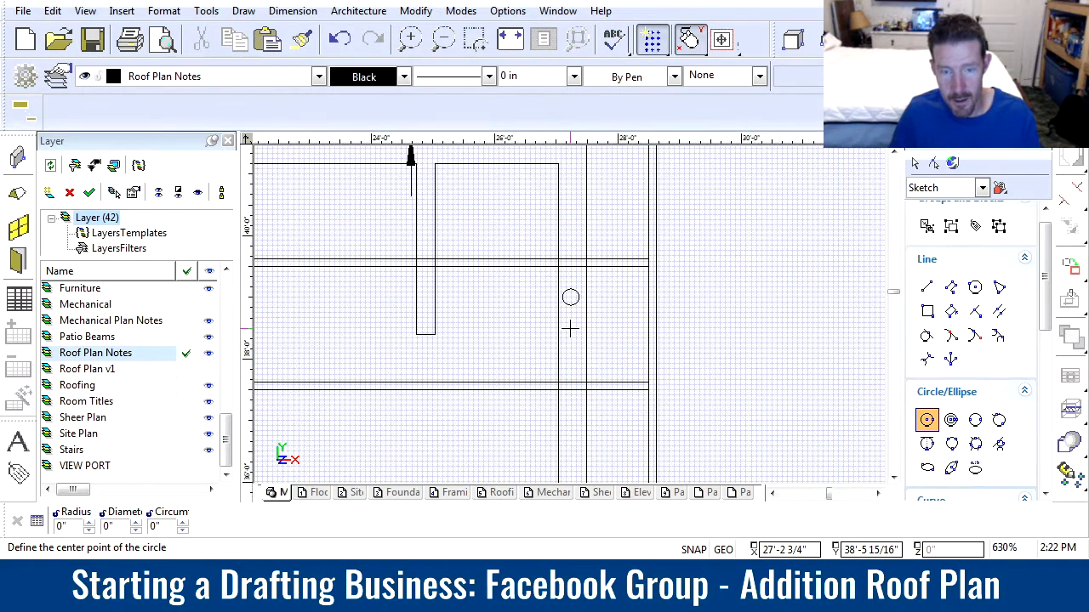
key("Escape")
Copy the vent hole circle twice straight down to form a column of three within the same rafter bay of the right eave wall
left_click_drag(549, 277, 618, 340)
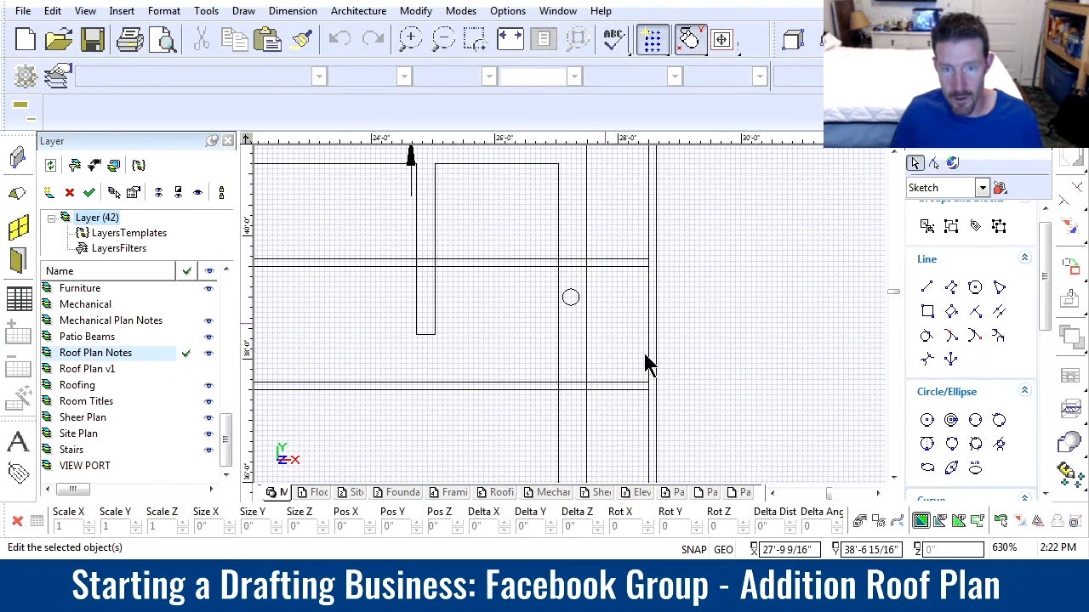
left_click(570, 292)
left_click(572, 316)
left_click(570, 304)
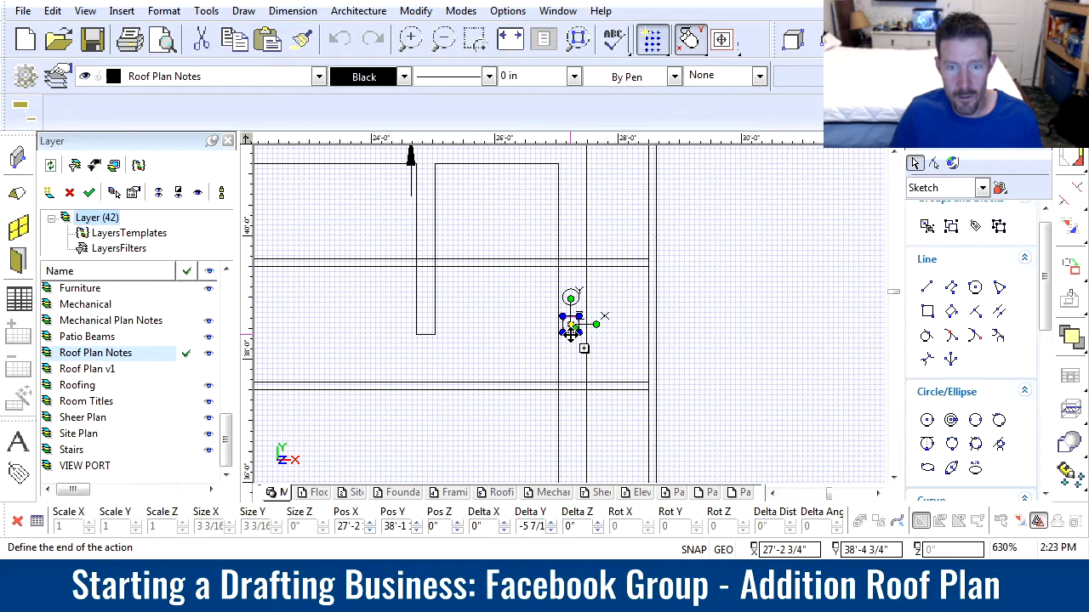
left_click(572, 336)
left_click_drag(542, 279, 600, 373)
left_click(723, 394)
Even out the three-hole column by copying the middle circle about 5/16" down and deleting the overlapping original
left_click_drag(550, 310, 604, 351)
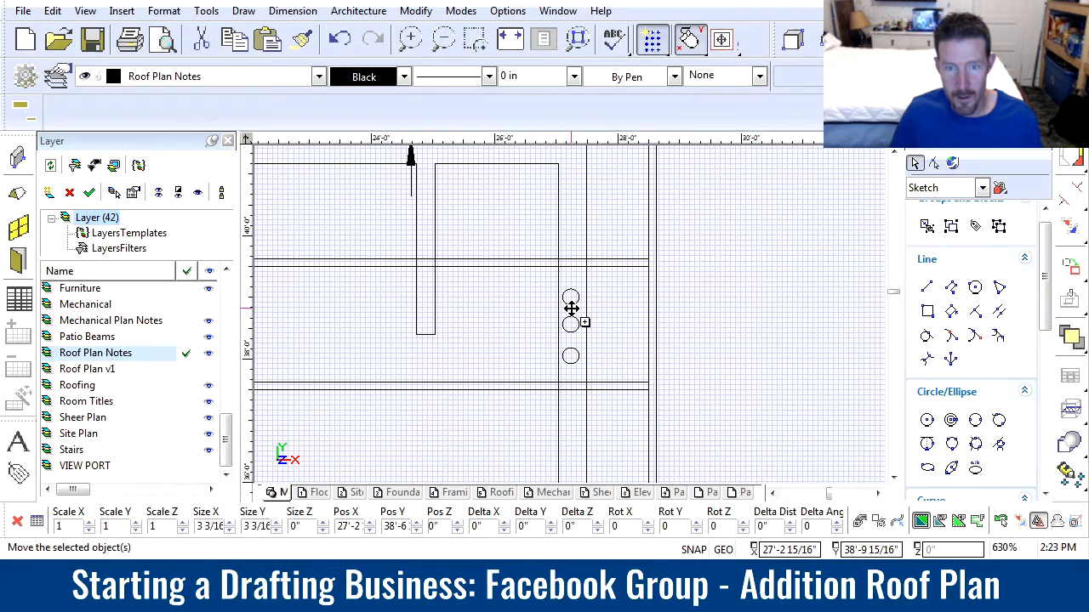
left_click(570, 307)
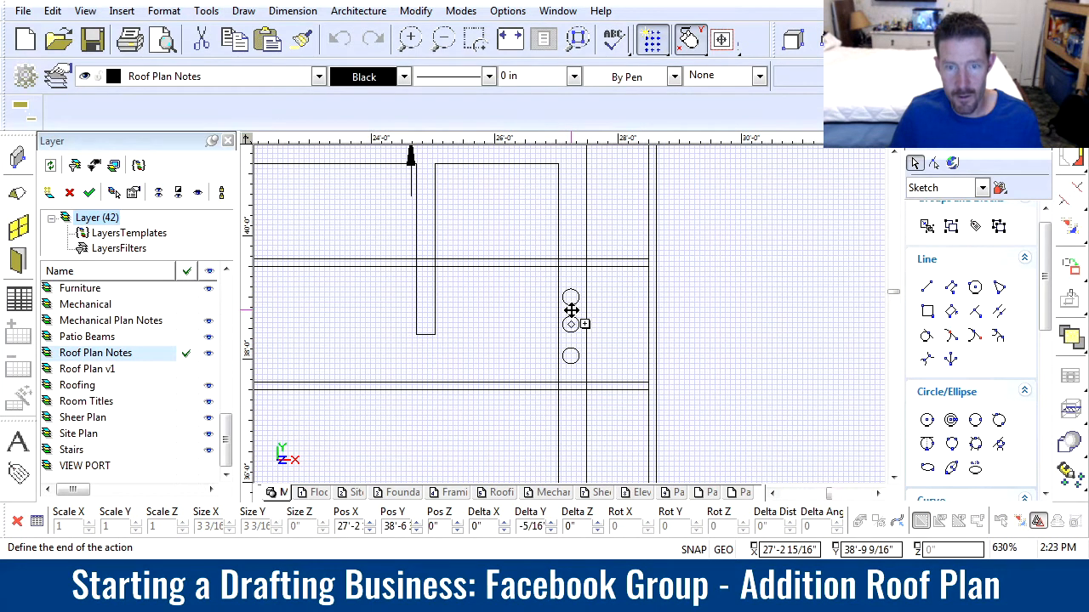
left_click(571, 310)
left_click(730, 305)
scroll(574, 313, "up", 3)
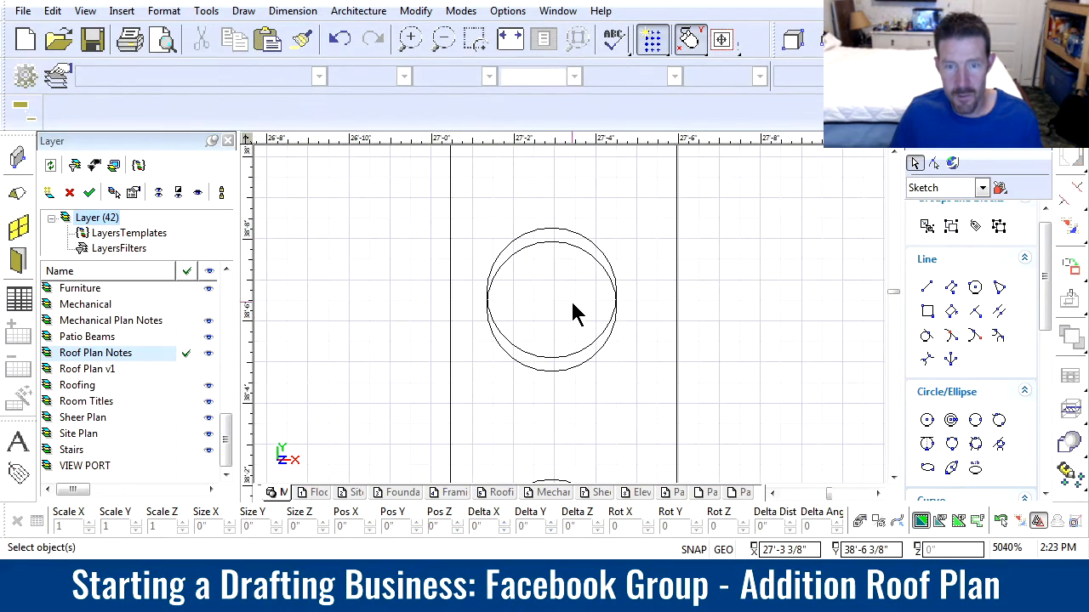
left_click(580, 229)
key("Escape")
scroll(573, 321, "down", 5)
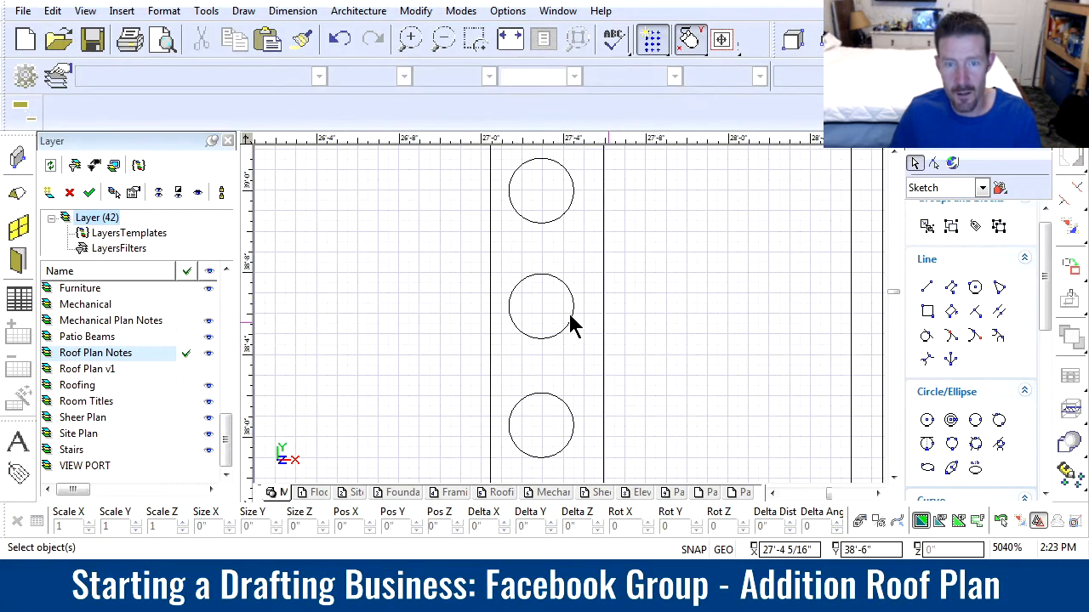
Copy the three-hole group 4'-0" down the right eave wall, leaving one rafter bay empty between the groups
left_click(493, 208)
left_click(626, 446)
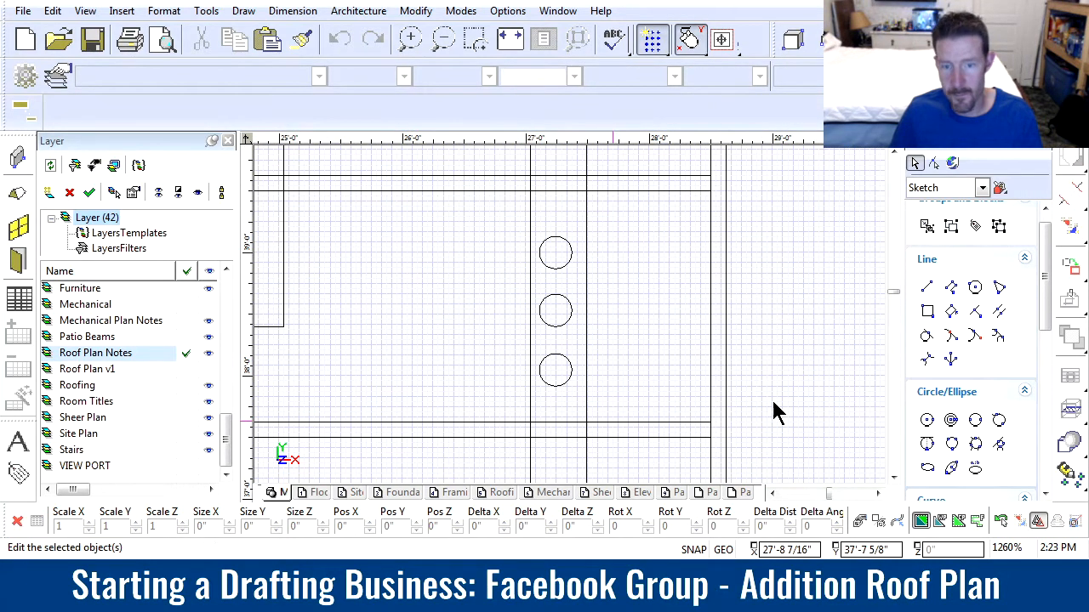
scroll(571, 326, "down", 2)
scroll(574, 324, "down", 1)
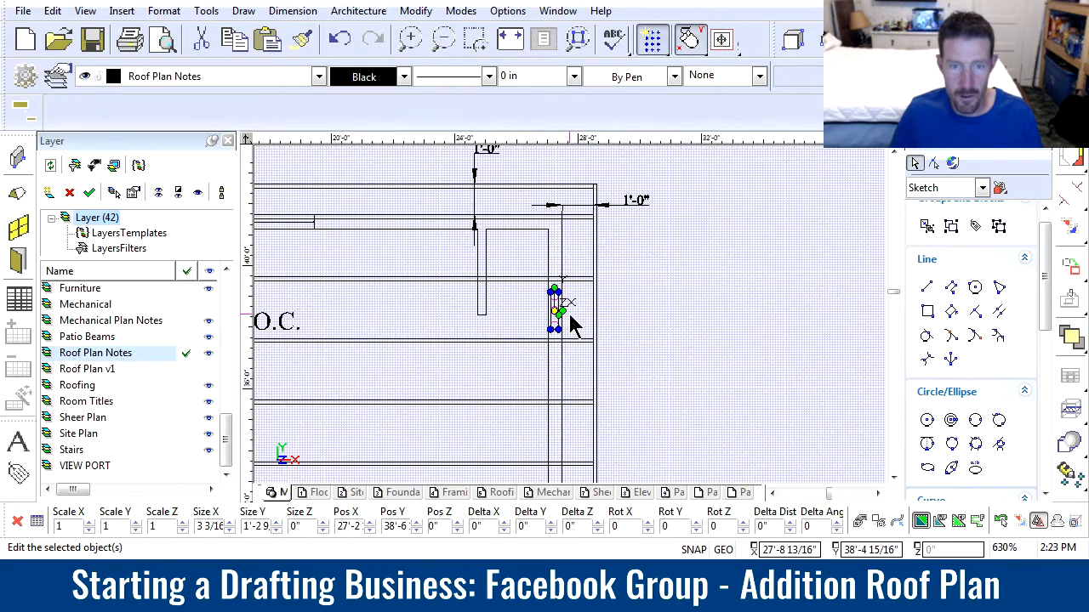
scroll(573, 324, "down", 1)
scroll(571, 323, "up", 1)
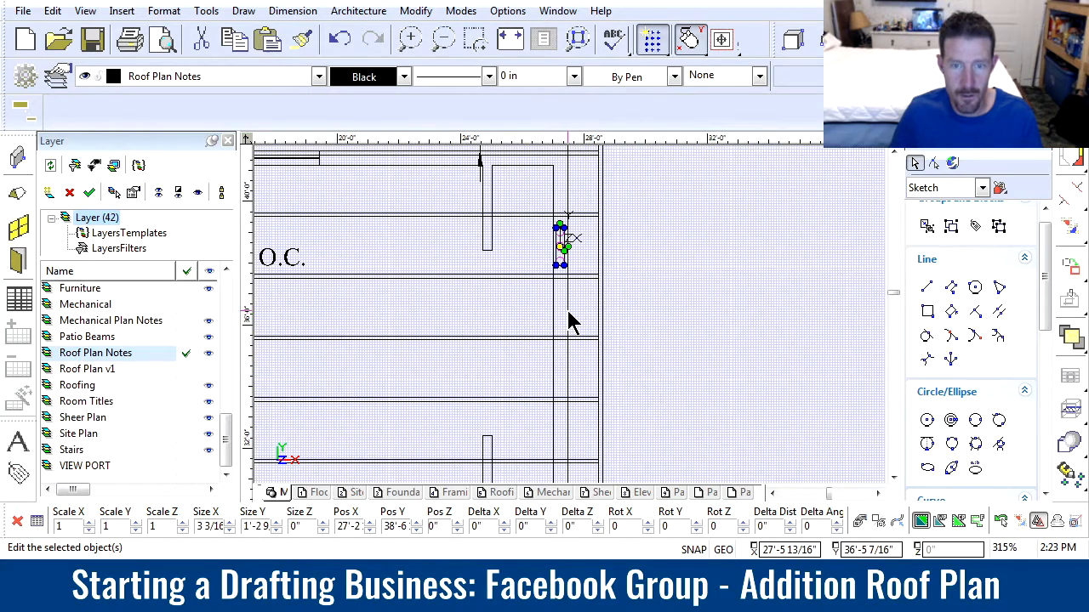
left_click(562, 247)
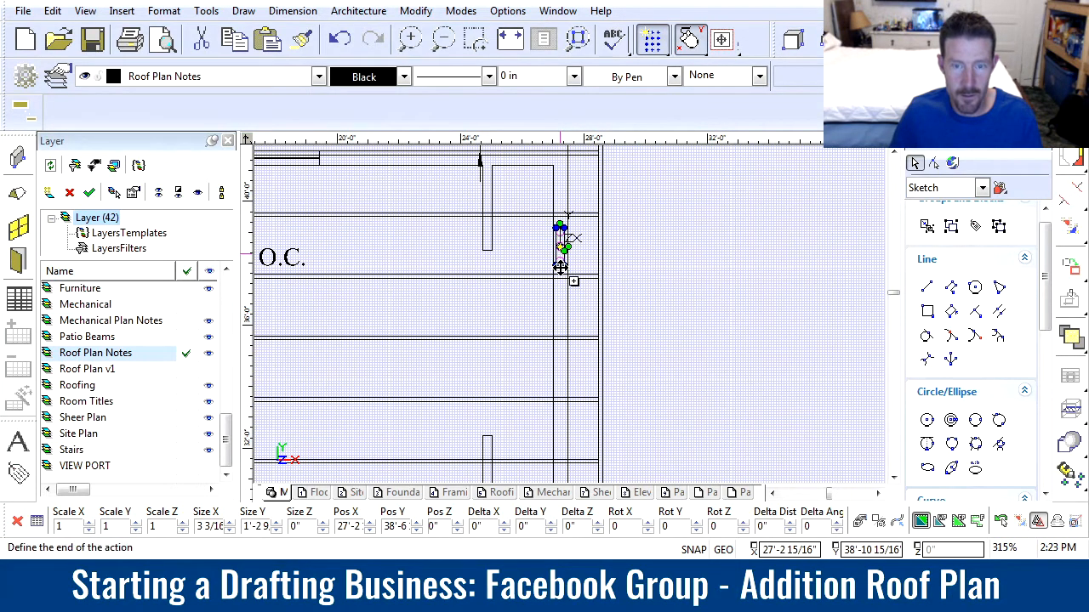
left_click(563, 357)
scroll(567, 361, "down", 1)
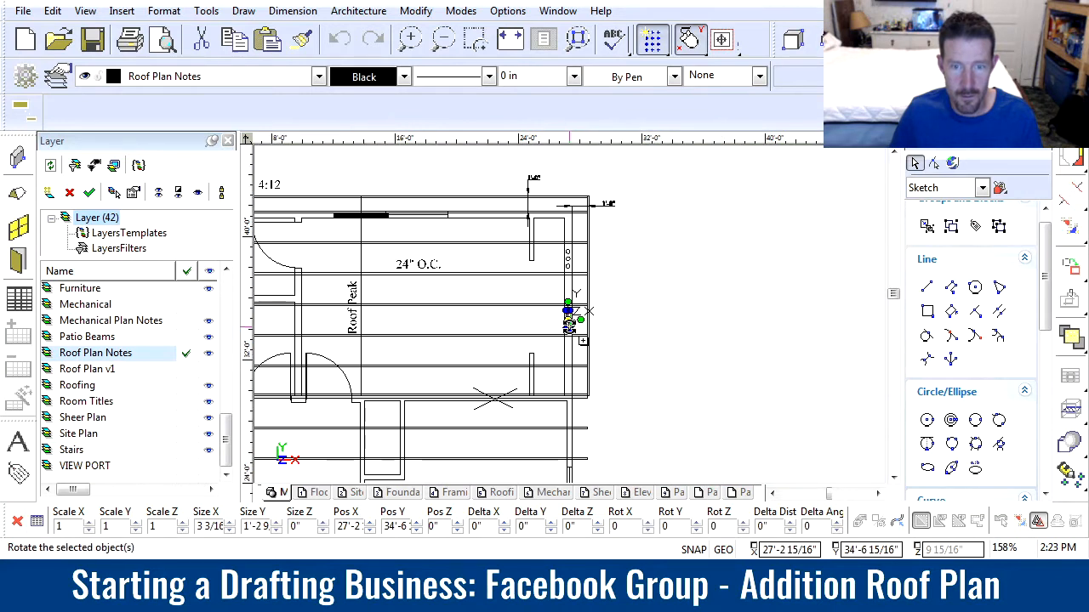
scroll(572, 306, "up", 1)
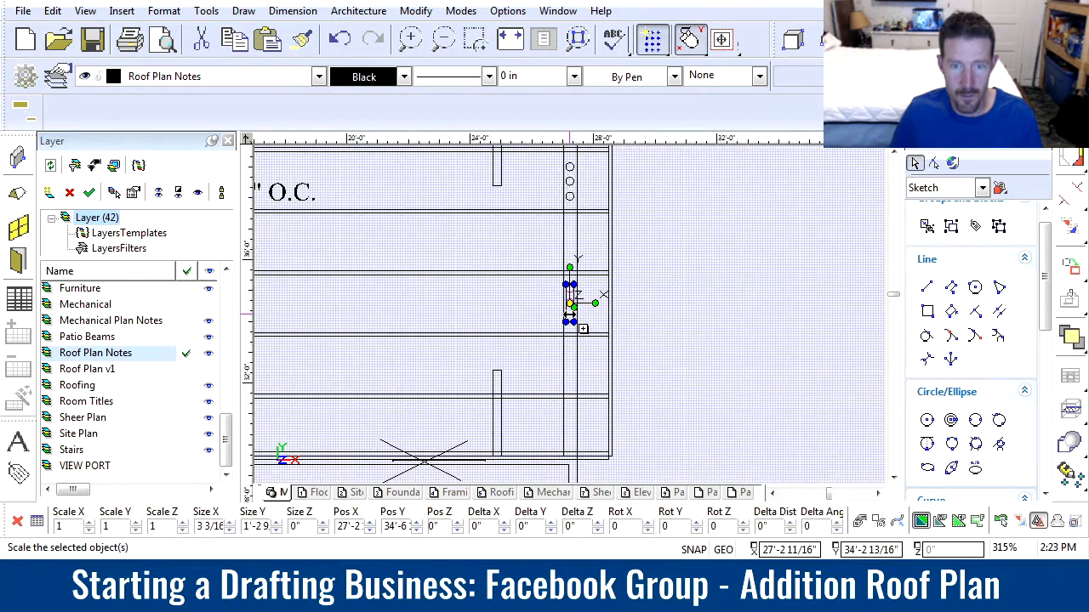
Copy the second three-hole group another 4'-0" down the right eave wall into the last rafter bay
left_click(569, 271)
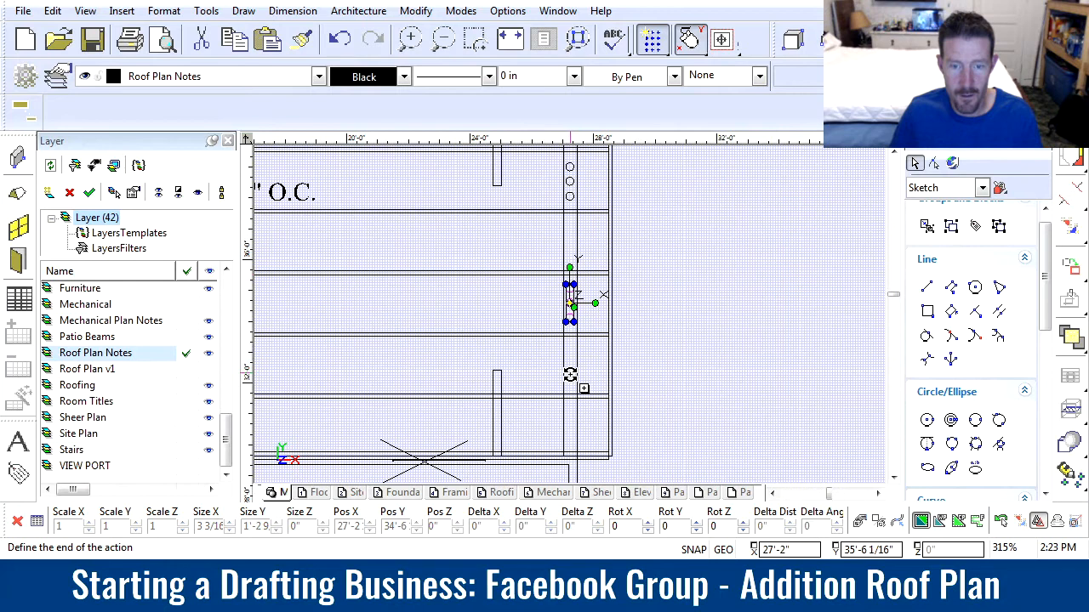
key("Escape")
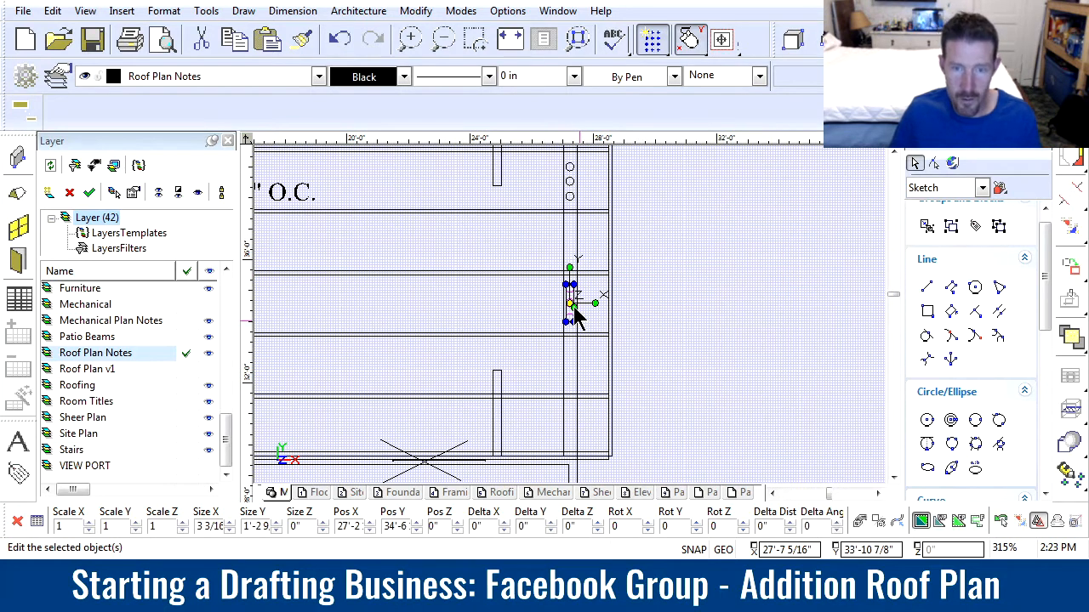
left_click(569, 280)
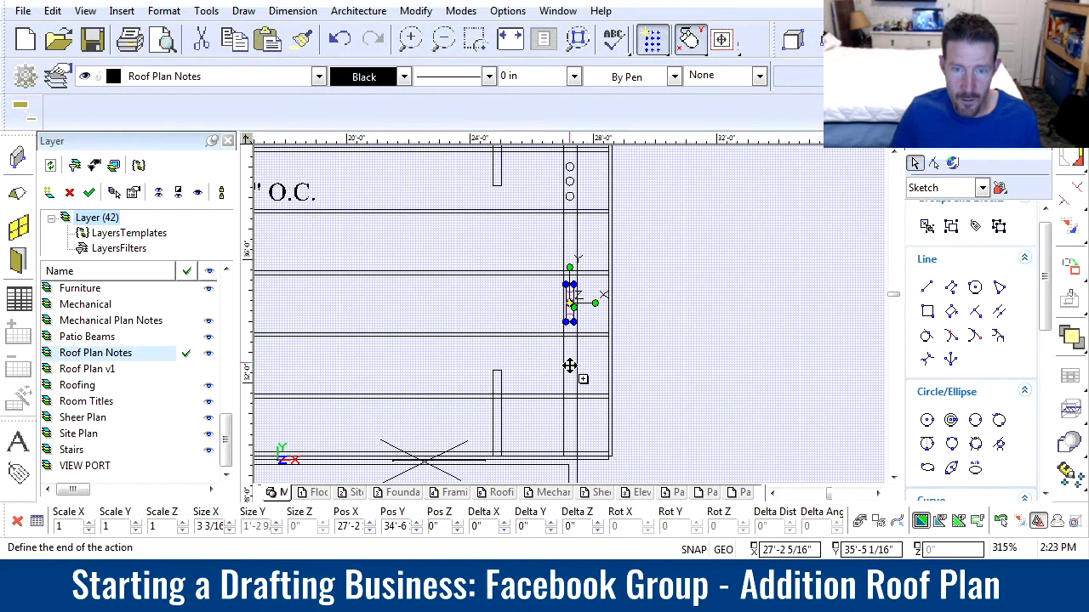
left_click(571, 403)
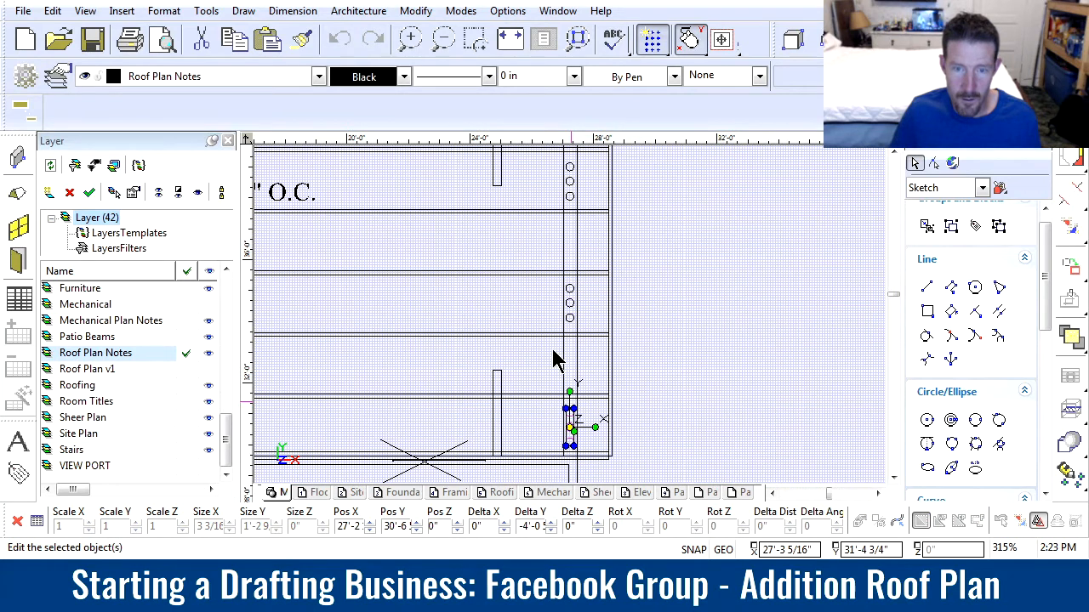
Copy all three vent hole groups horizontally across the addition into the left eave wall
left_click_drag(543, 153, 593, 453)
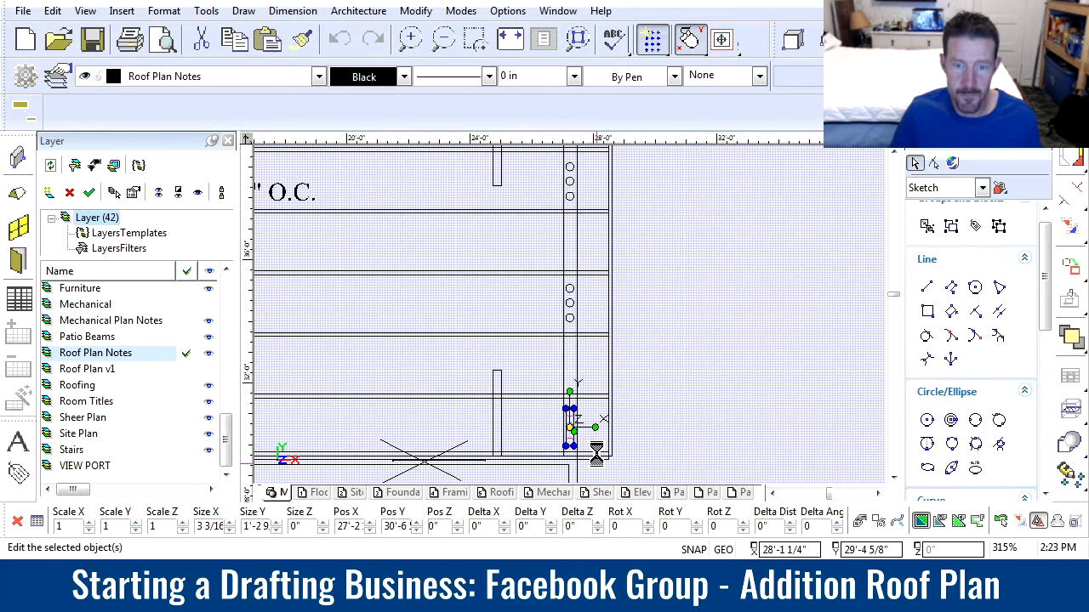
left_click(583, 307)
scroll(438, 331, "down", 1)
scroll(515, 317, "down", 1)
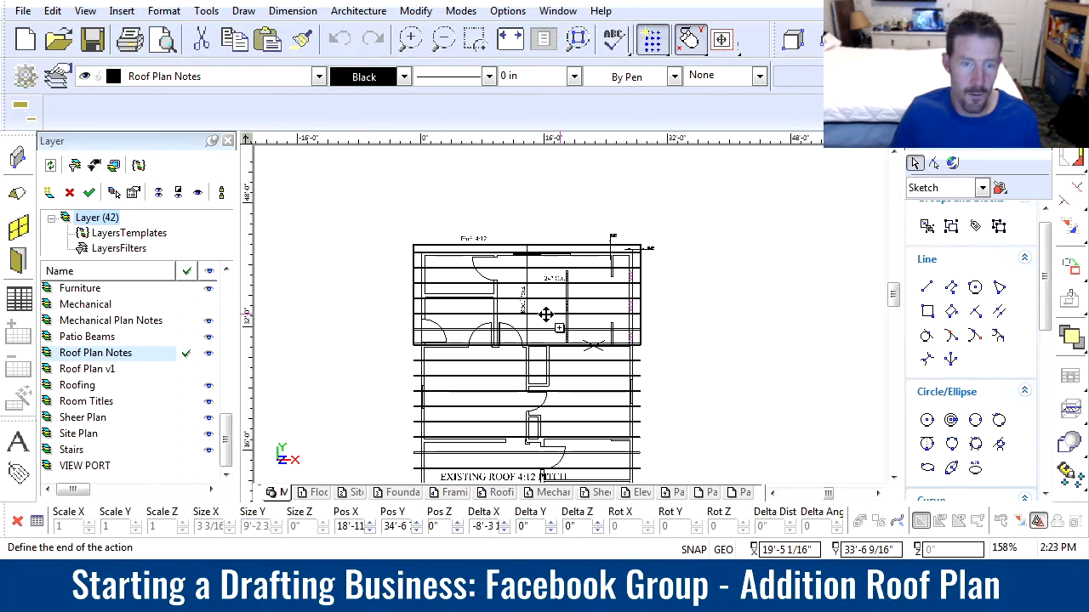
scroll(417, 303, "up", 3)
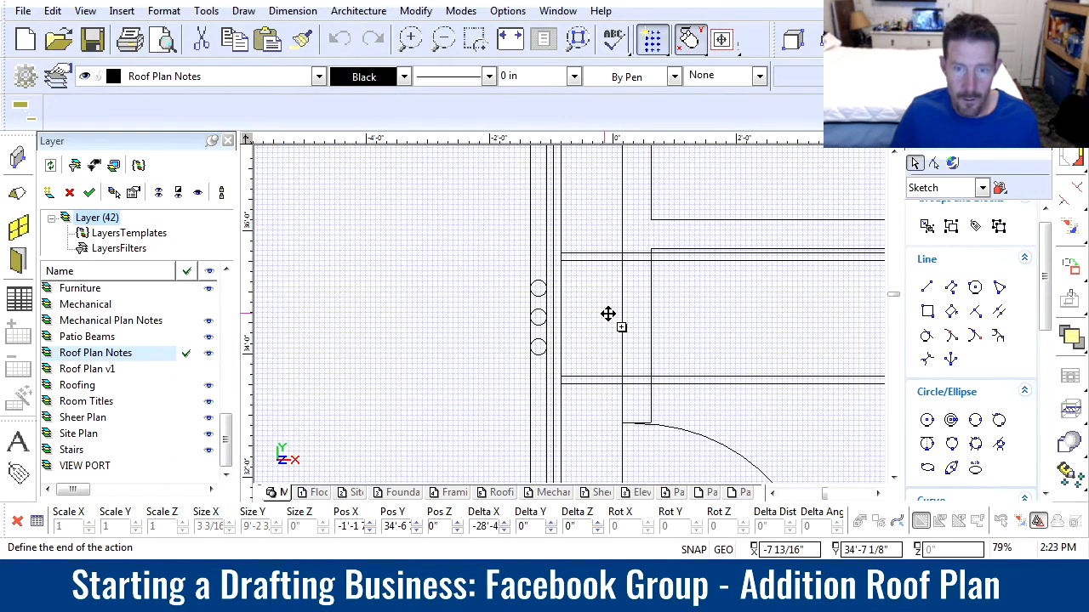
left_click(668, 319)
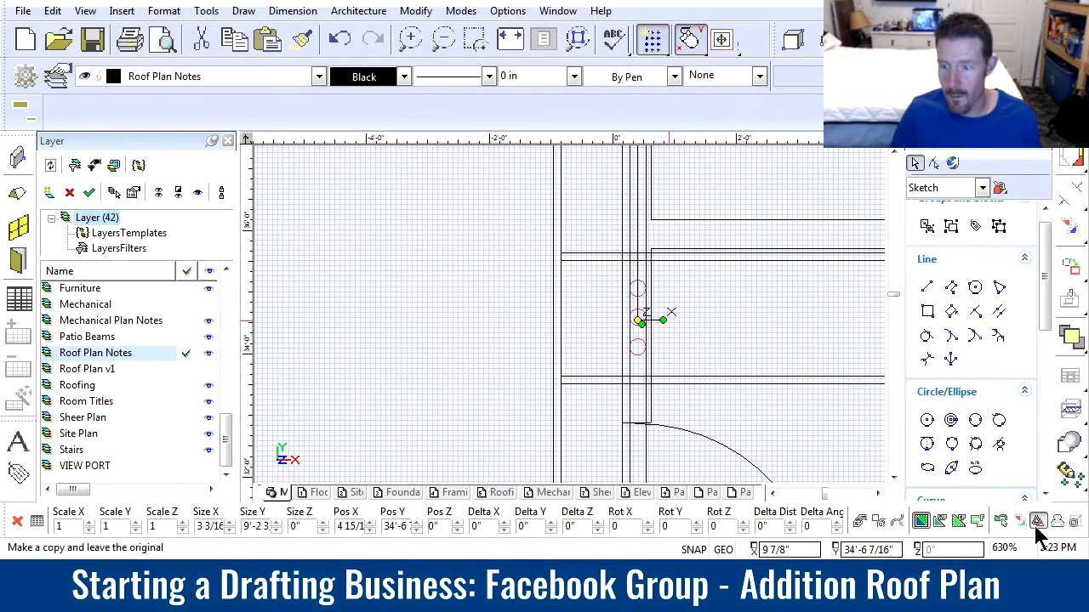
Move the left eave's vent hole groups up about 2' into the neighboring rafter bays, without leaving a copy
scroll(639, 228, "down", 1)
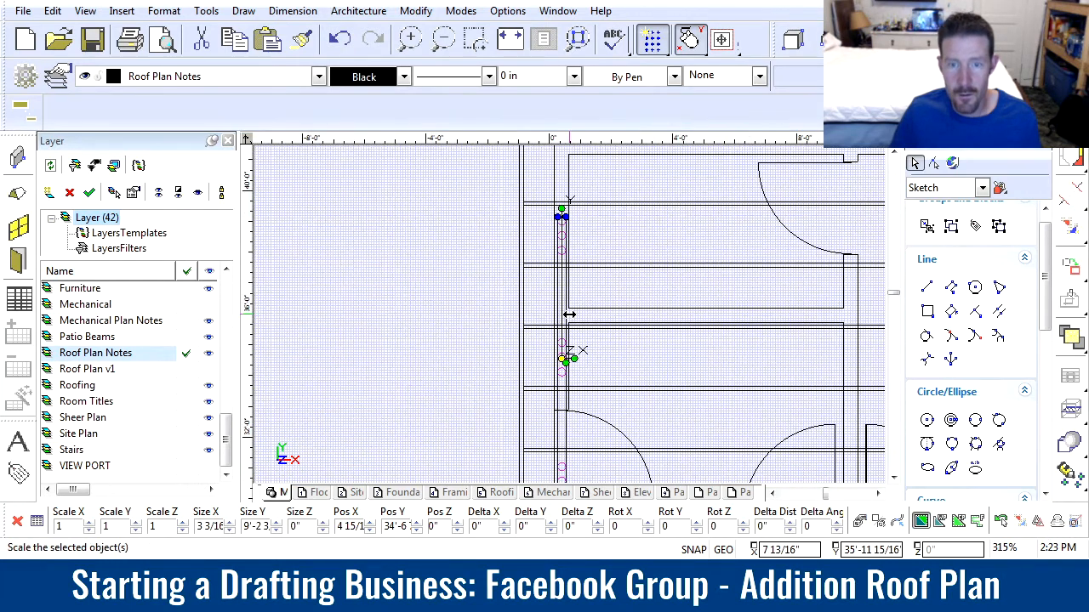
scroll(562, 255, "up", 1)
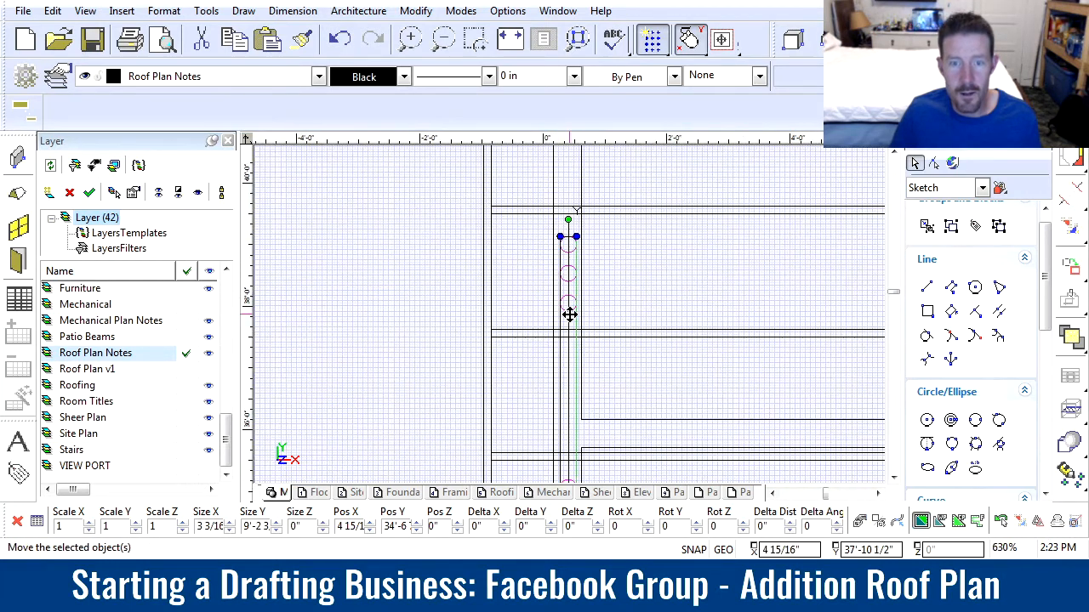
left_click(568, 228)
scroll(570, 315, "down", 1)
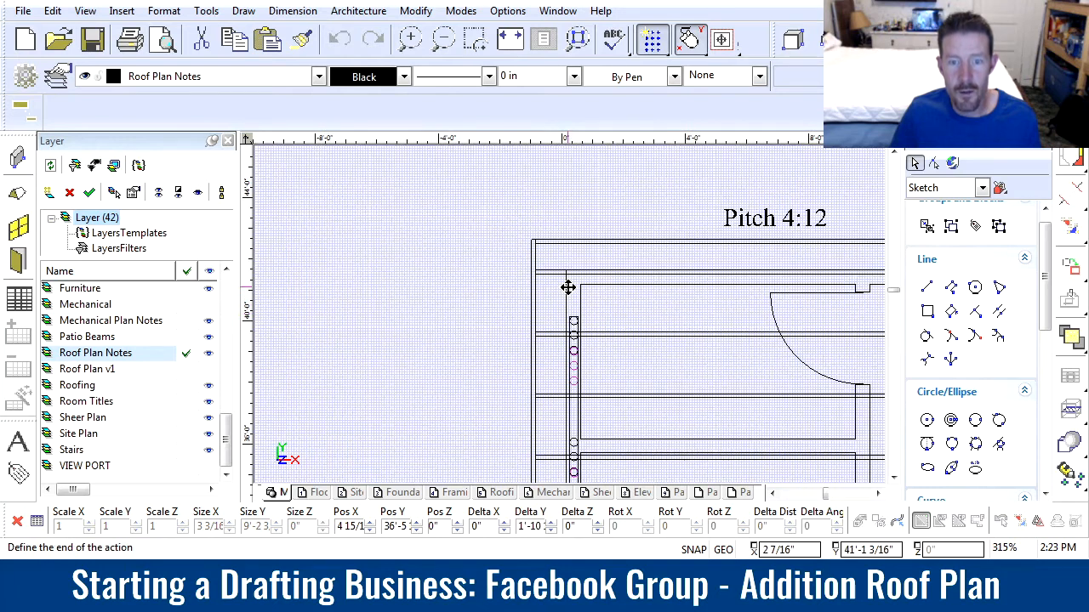
left_click(570, 289)
Examine the vent hole layout on both eaves and the eave block venting entry in the venting calculations table
scroll(652, 333, "down", 2)
scroll(572, 325, "up", 1)
scroll(550, 315, "down", 1)
scroll(562, 320, "up", 1)
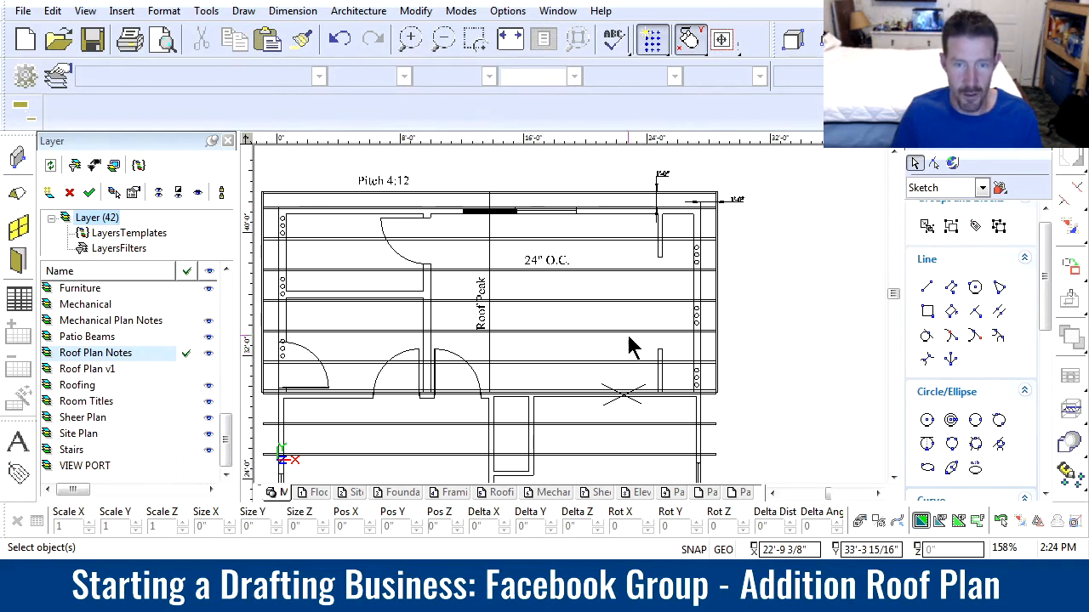
scroll(669, 309, "down", 5)
scroll(634, 277, "up", 3)
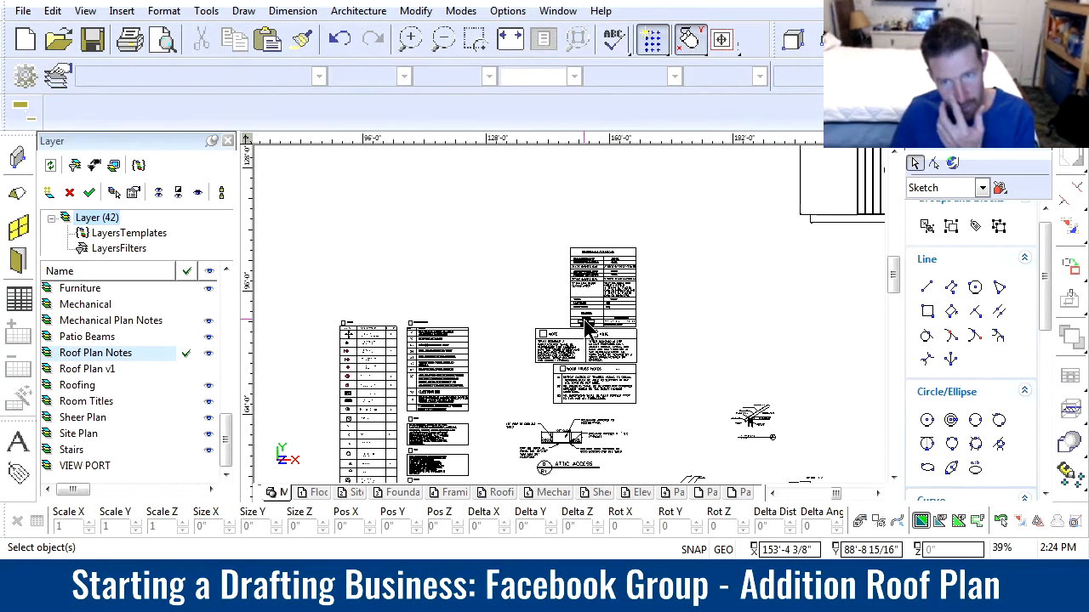
scroll(632, 272, "up", 2)
scroll(627, 259, "up", 2)
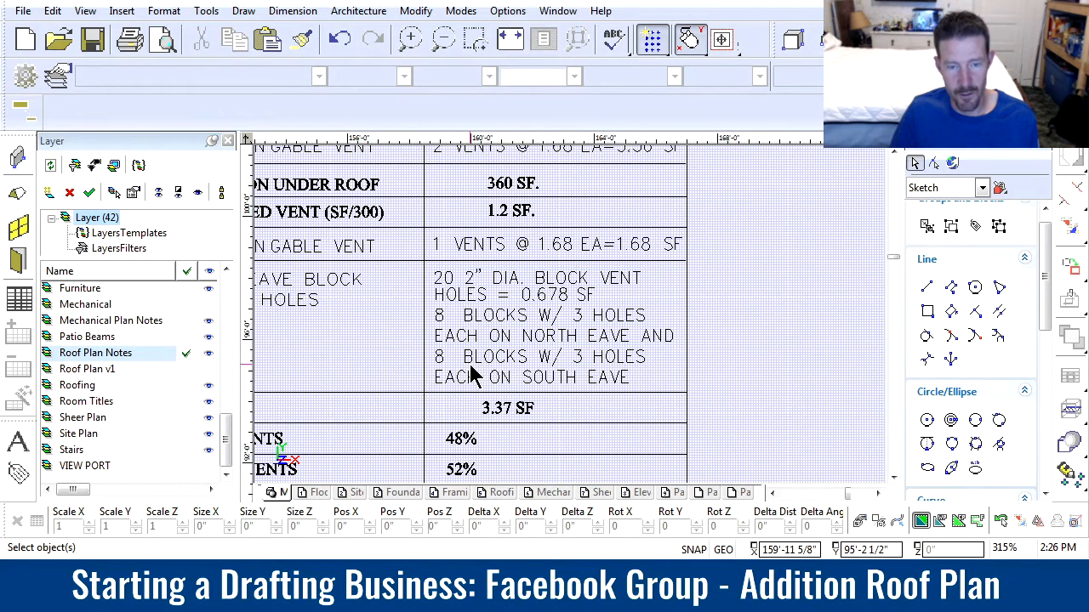
Copy the right eave's uppermost three-hole group about 2' down into the empty second rafter bay
scroll(474, 375, "down", 8)
scroll(361, 352, "down", 3)
scroll(572, 323, "up", 10)
scroll(637, 291, "up", 10)
left_click_drag(545, 252, 603, 341)
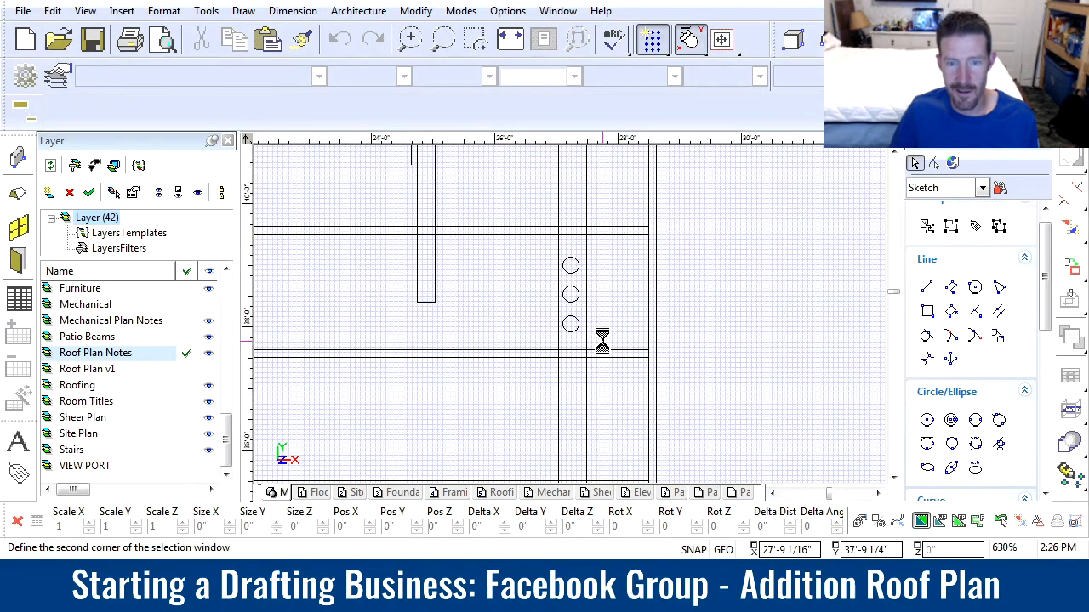
scroll(602, 341, "down", 5)
left_click(1036, 521)
scroll(553, 289, "up", 10)
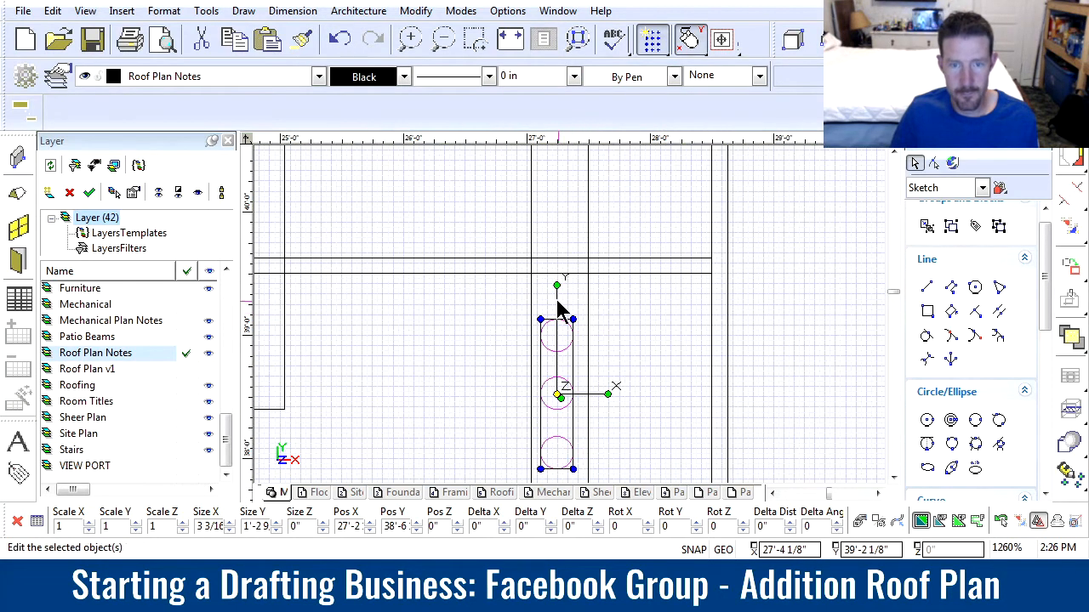
left_click(557, 302)
scroll(558, 302, "down", 10)
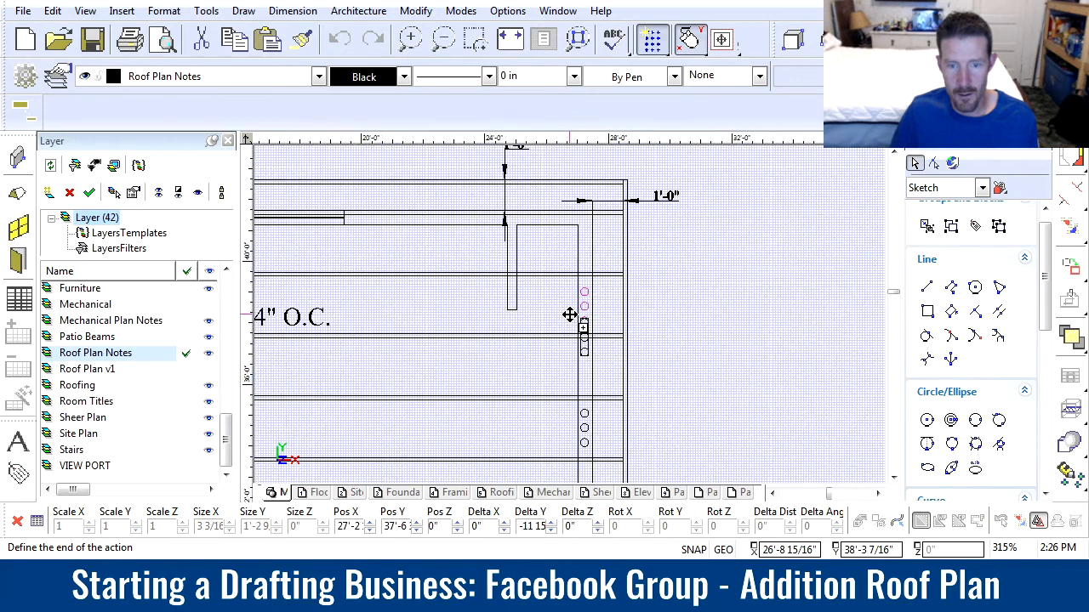
left_click(565, 347)
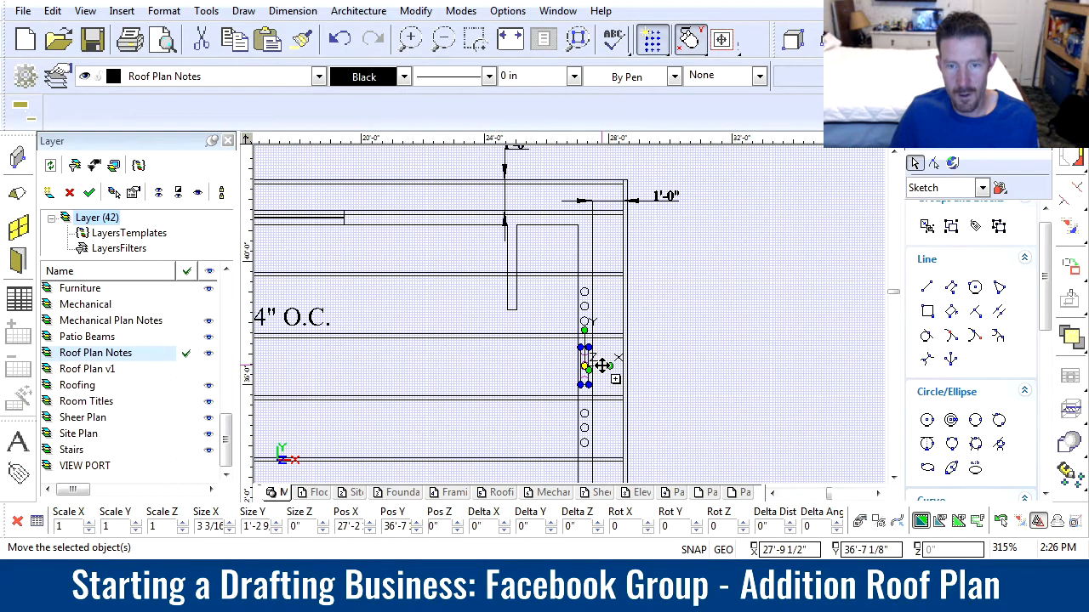
Copy the right eave's three-hole group in the third rafter bay about 2' down into the empty bay below it
scroll(587, 364, "down", 5)
scroll(568, 331, "up", 3)
scroll(564, 321, "down", 3)
scroll(575, 319, "up", 5)
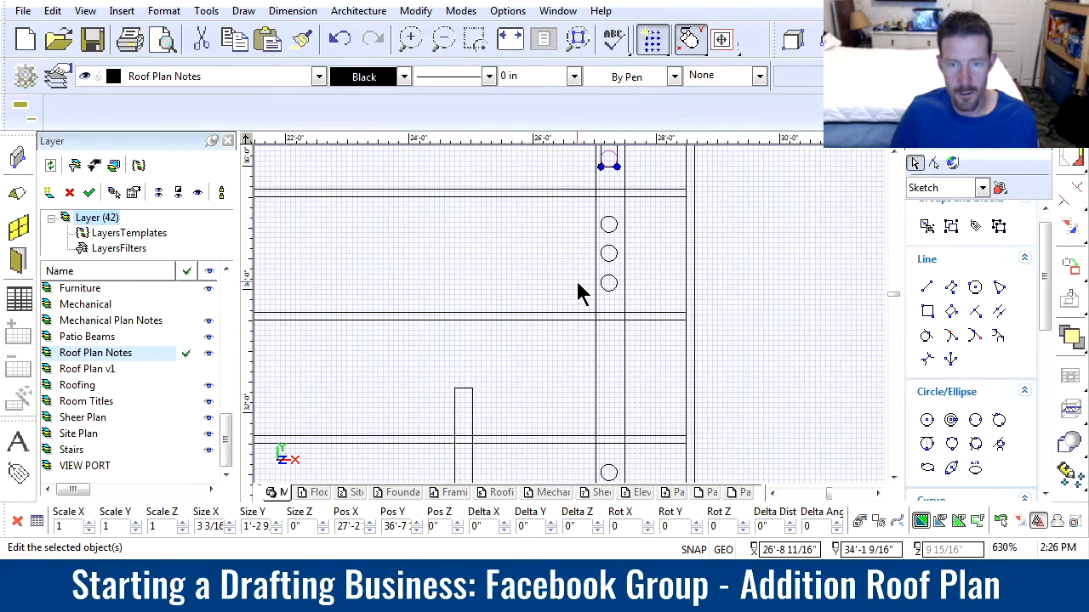
left_click_drag(574, 209, 655, 312)
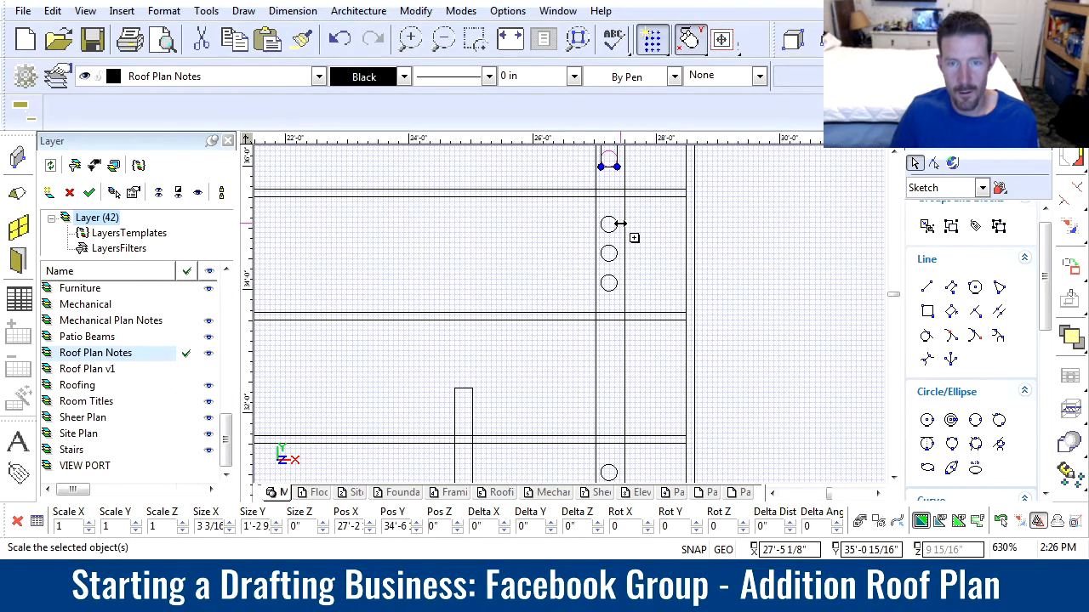
left_click_drag(606, 210, 622, 339)
scroll(453, 308, "down", 5)
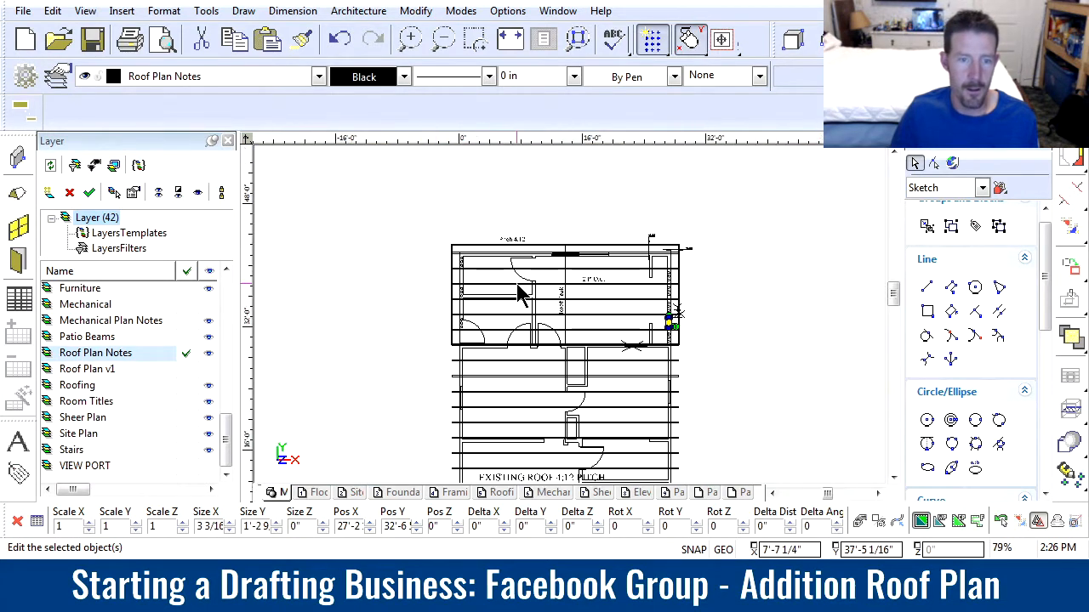
Copy the left eave's middle three-hole group about 2' down into the empty rafter bay below it
scroll(517, 297, "up", 4)
left_click_drag(532, 256, 571, 308)
left_click(547, 255)
left_click(553, 323)
left_click(668, 350)
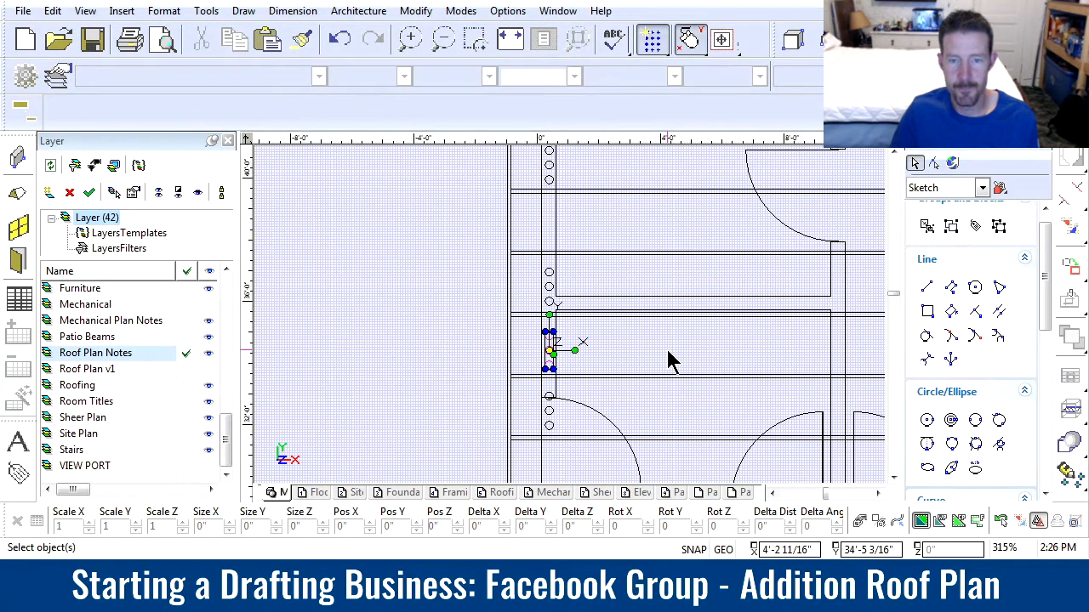
scroll(668, 350, "down", 1)
middle_click_drag(669, 351, 580, 315)
middle_click_drag(876, 308, 596, 315)
scroll(596, 314, "down", 1)
scroll(564, 323, "up", 1)
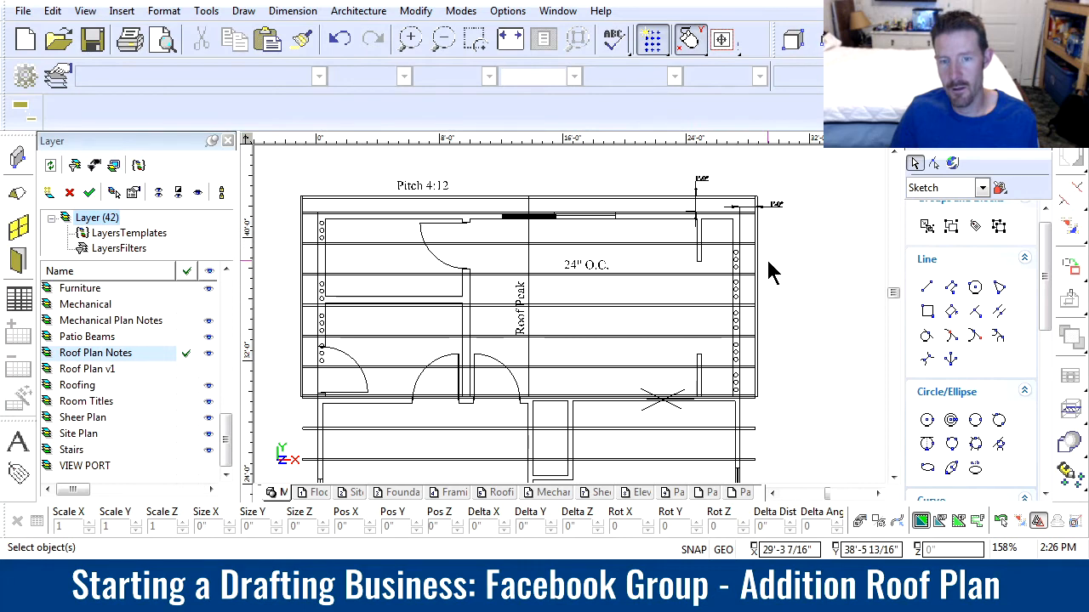
Set the block counts in the eave block venting entry to 4 for the north eave and 5 for the south eave
scroll(767, 260, "down", 3)
scroll(748, 292, "up", 2)
scroll(683, 308, "down", 1)
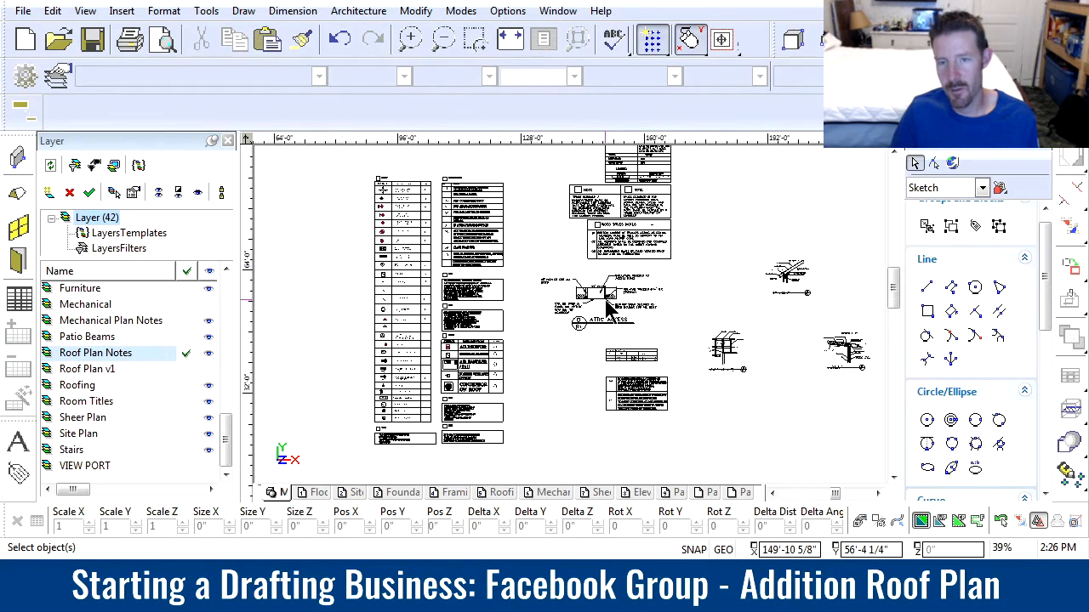
scroll(649, 163, "up", 1)
scroll(572, 323, "up", 2)
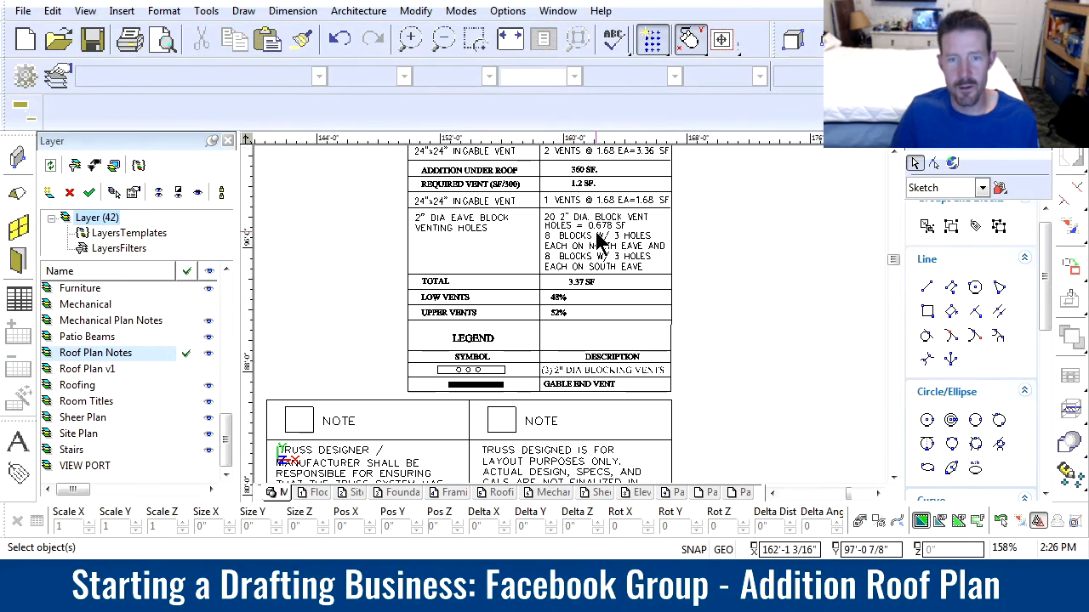
scroll(557, 345, "up", 2)
scroll(510, 378, "down", 1)
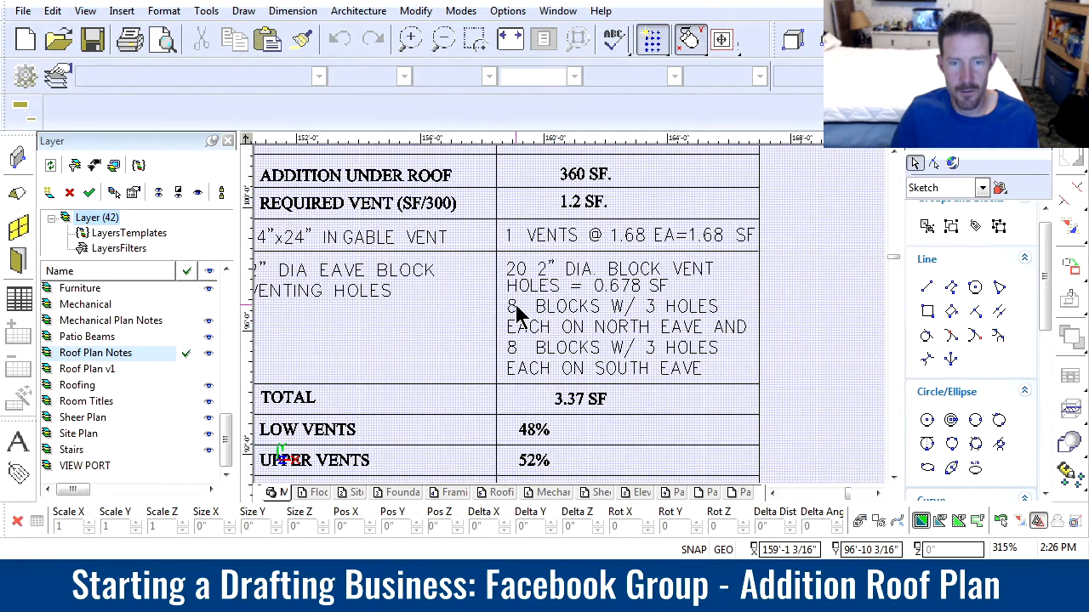
left_click(515, 304)
scroll(524, 322, "up", 1)
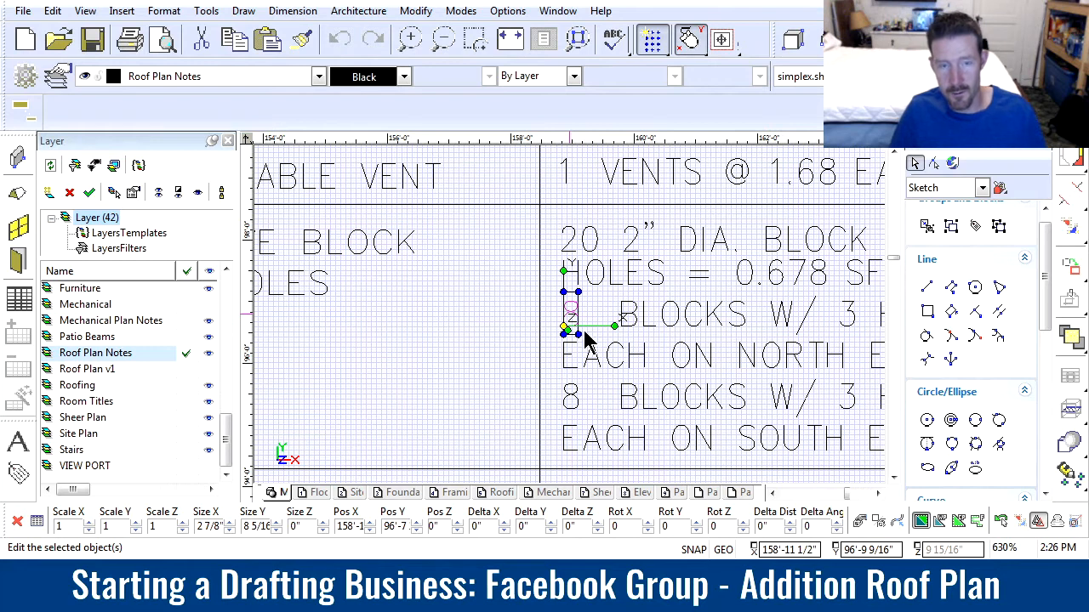
type("4")
left_click(501, 412)
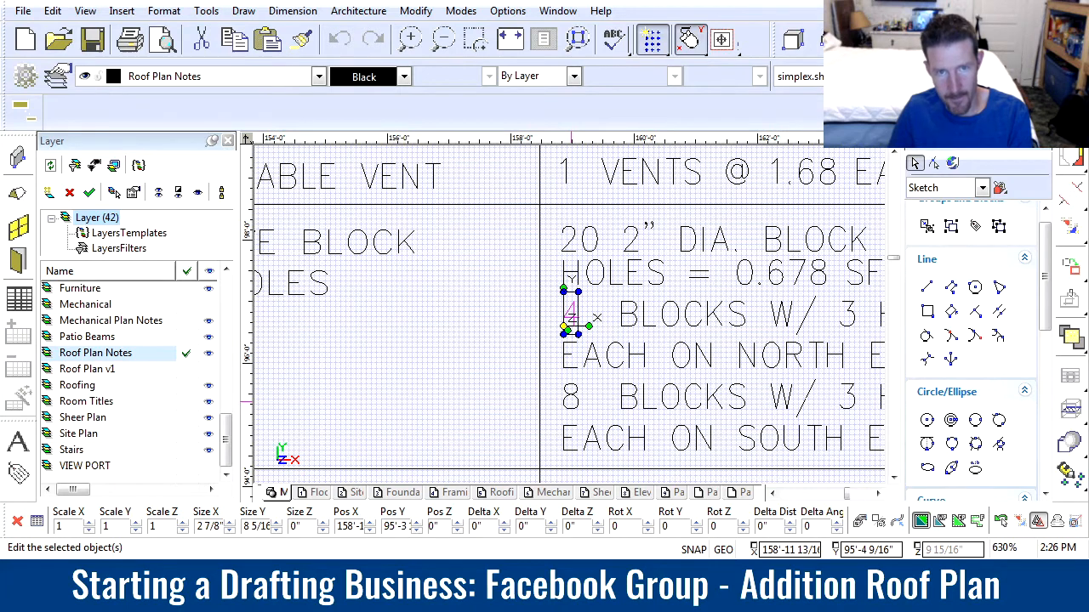
type("5")
left_click(490, 422)
scroll(791, 394, "down", 1)
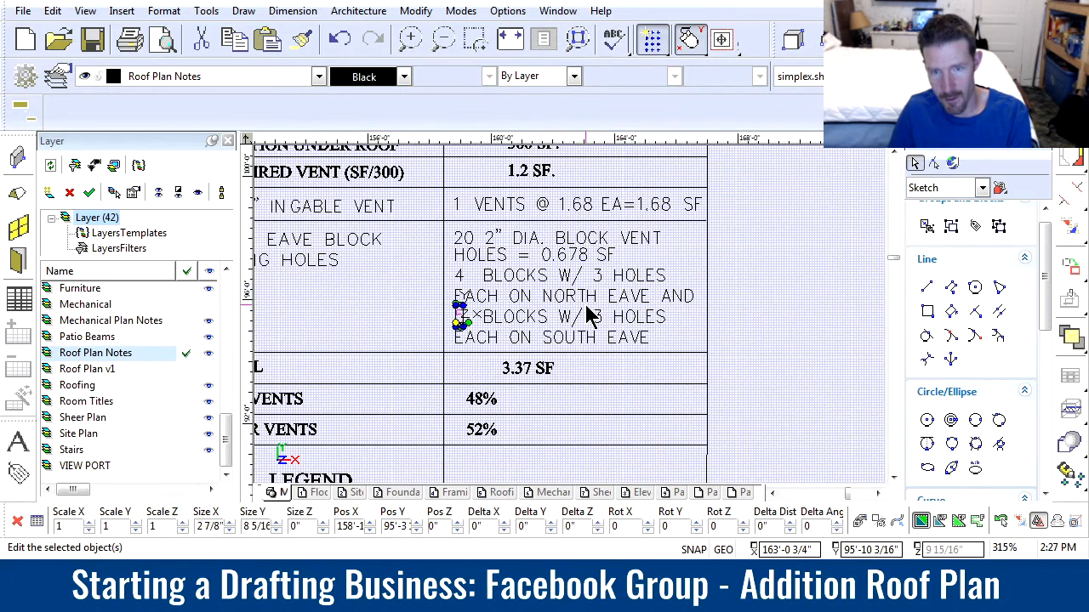
scroll(585, 302, "up", 1)
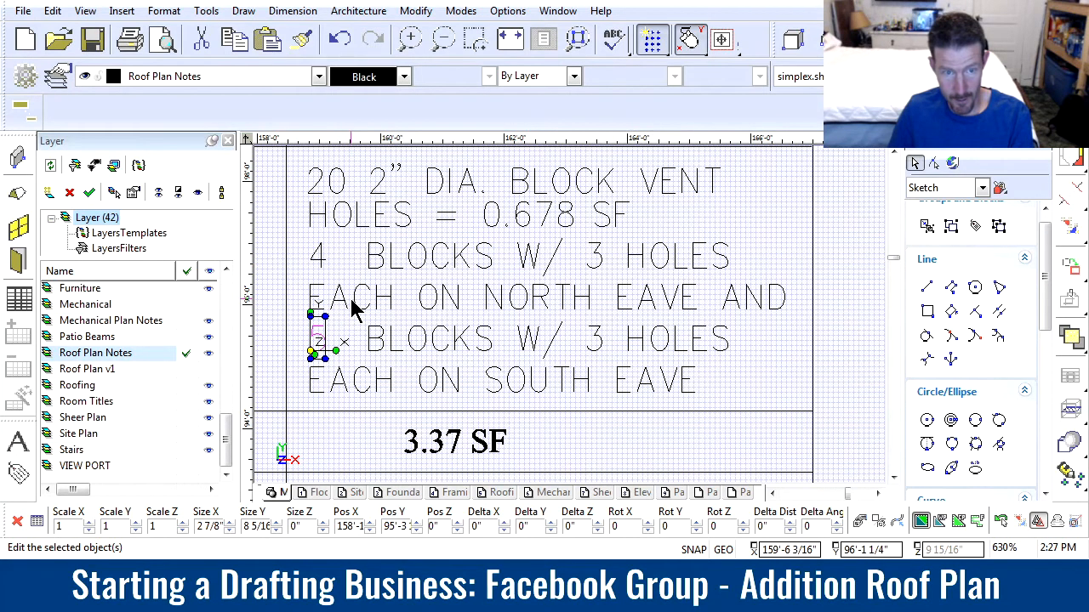
key("Escape")
Change the eave directions in the block venting entry from NORTH to EAST and from SOUTH to WEST
middle_click_drag(489, 299, 523, 300)
left_click(536, 323)
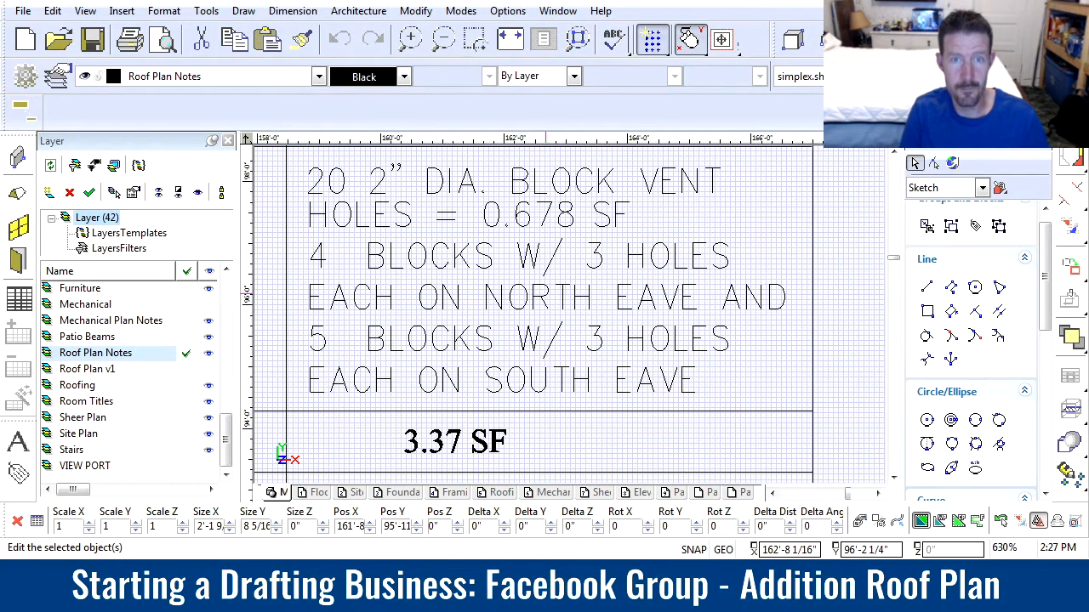
left_click(493, 413)
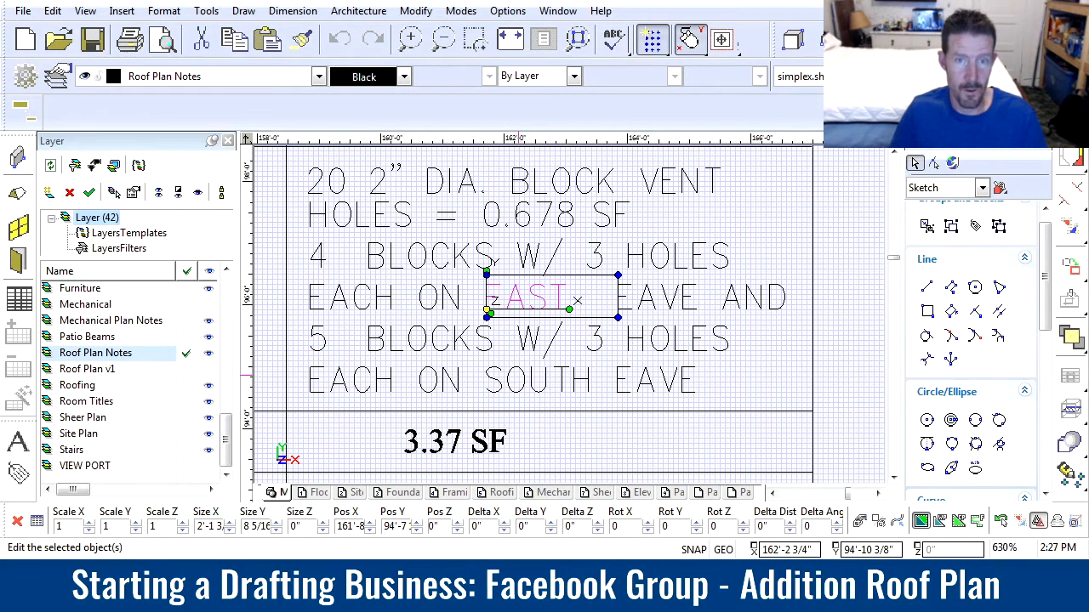
left_click(539, 398)
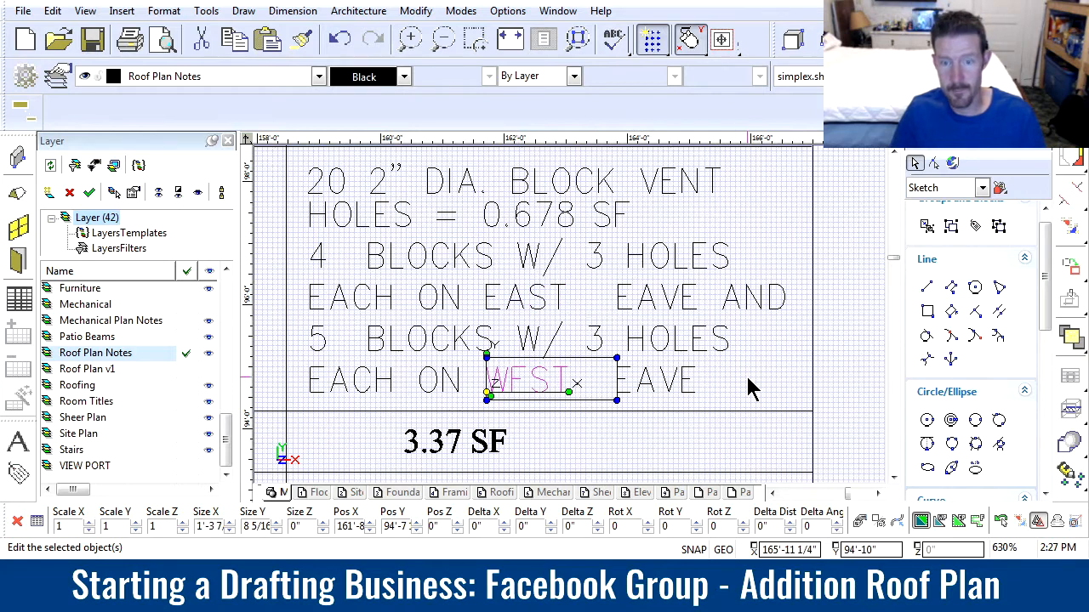
Move the words EAVE AND and EAVE closer to EAST and WEST to close the gaps in the venting entry
left_click_drag(584, 275, 806, 337)
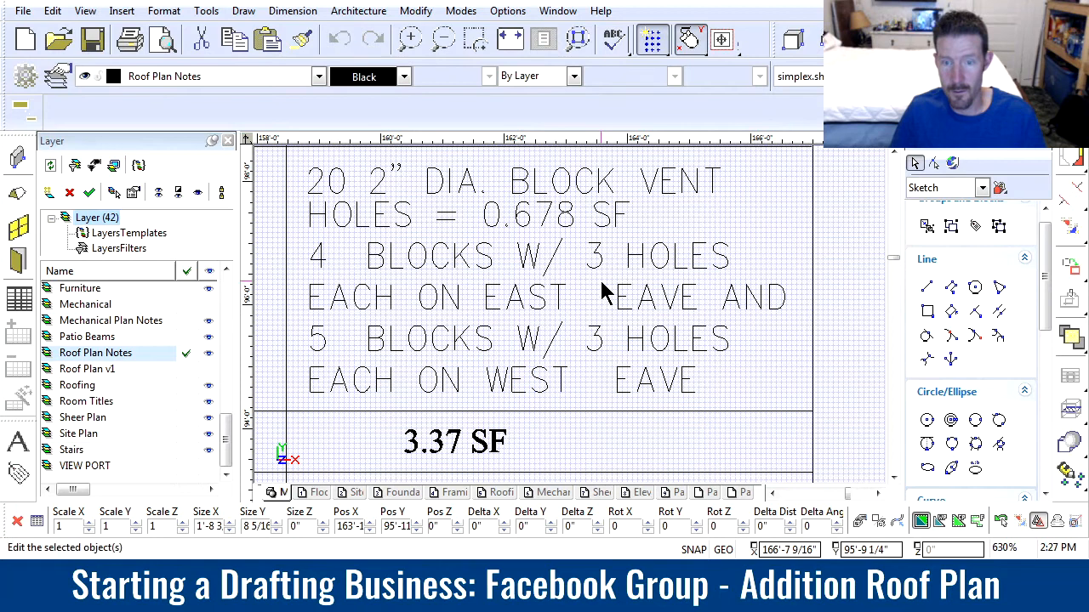
left_click_drag(570, 232, 640, 281)
left_click(775, 233)
left_click_drag(576, 266, 817, 358)
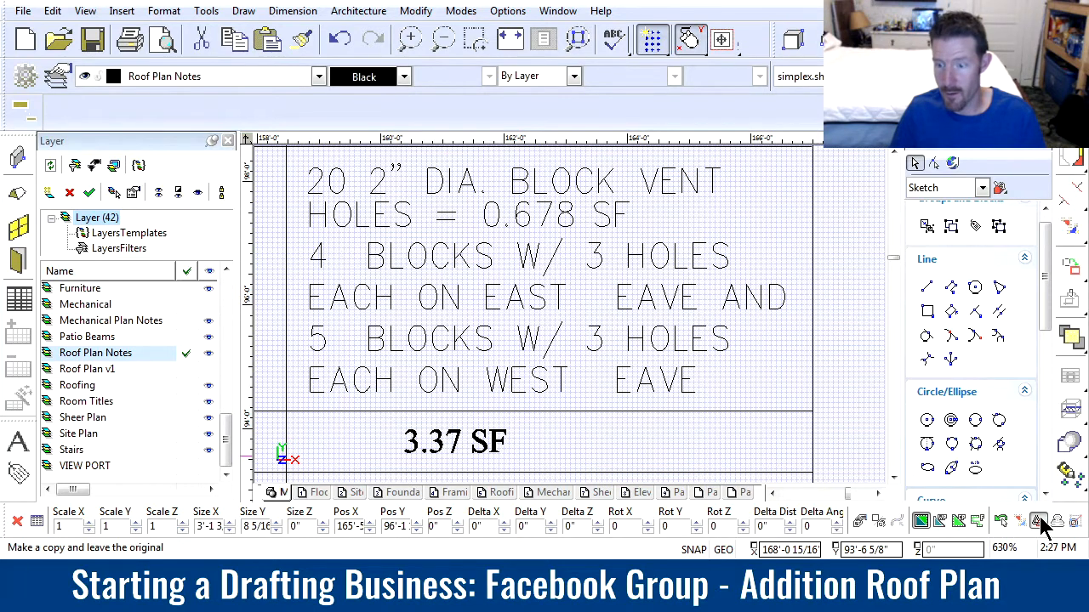
left_click_drag(764, 297, 736, 296)
left_click_drag(589, 339, 747, 444)
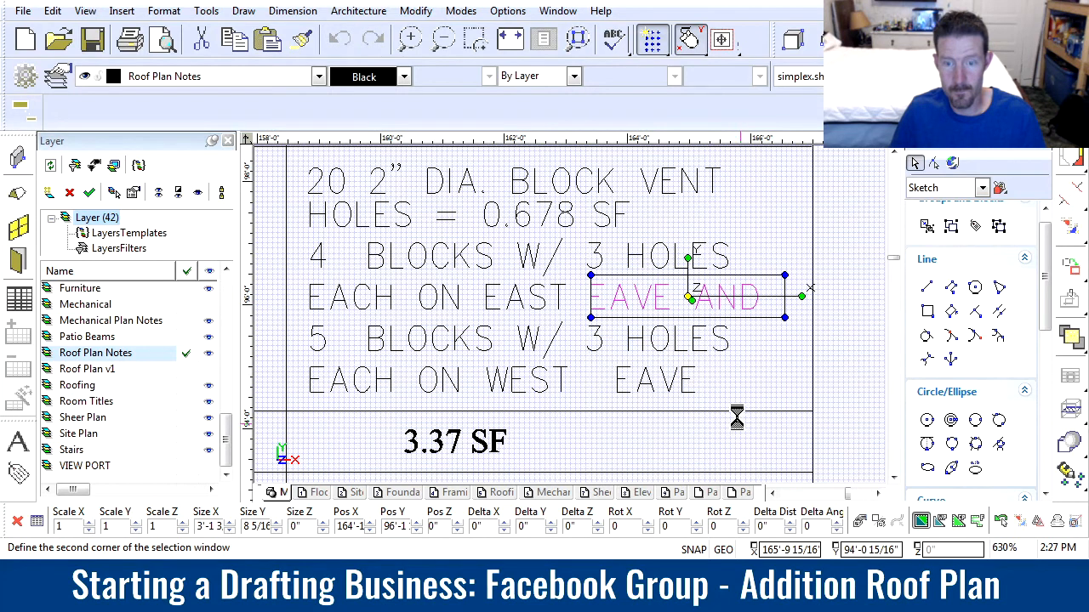
left_click(656, 394)
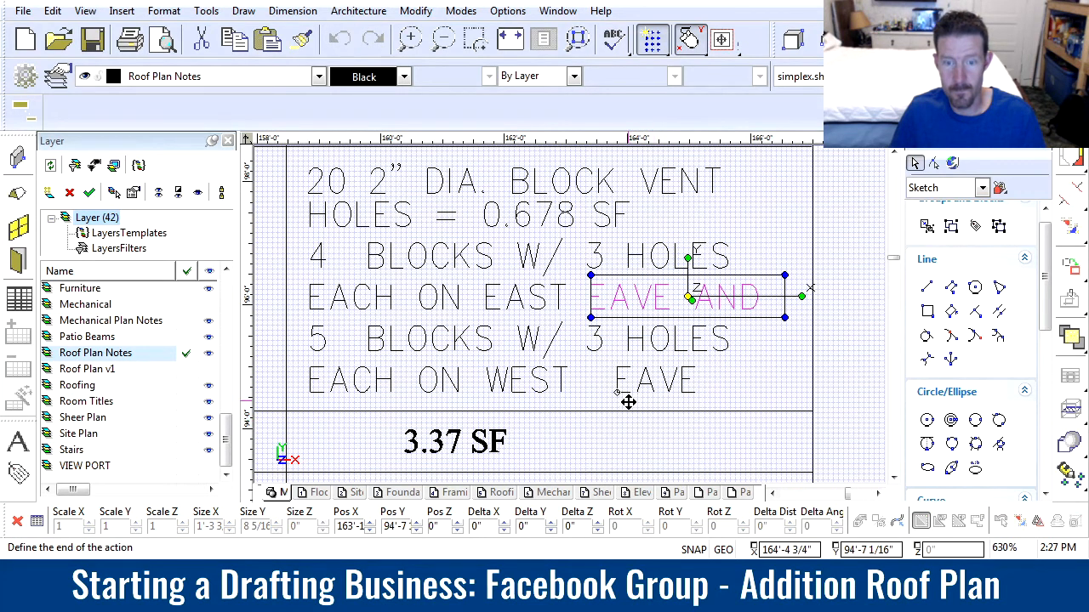
left_click(627, 401)
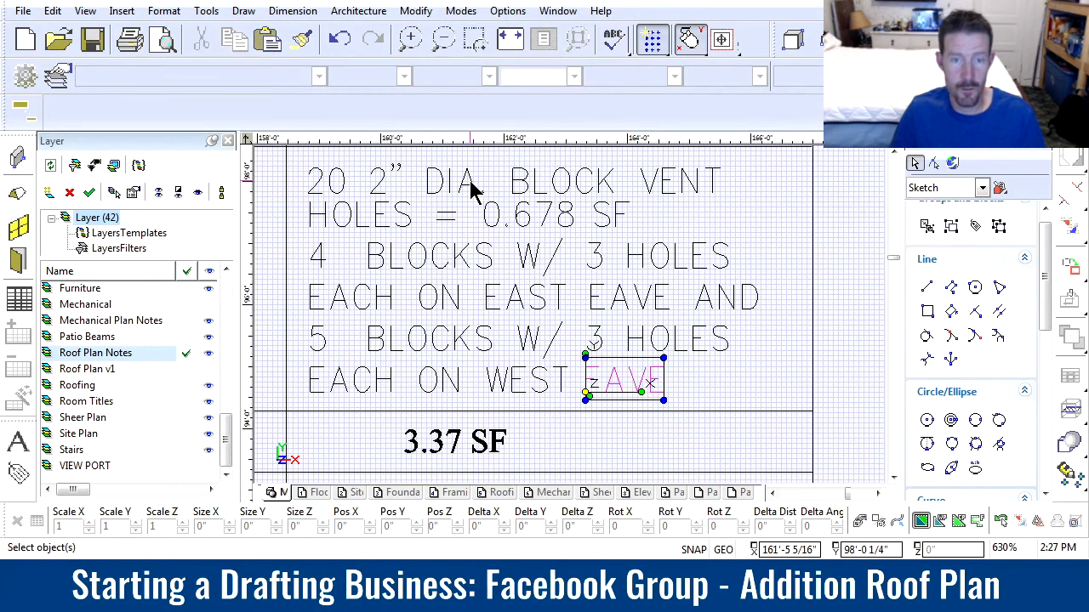
Set the number of 2" diameter block vent holes in the venting entry to 27
double_click(345, 182)
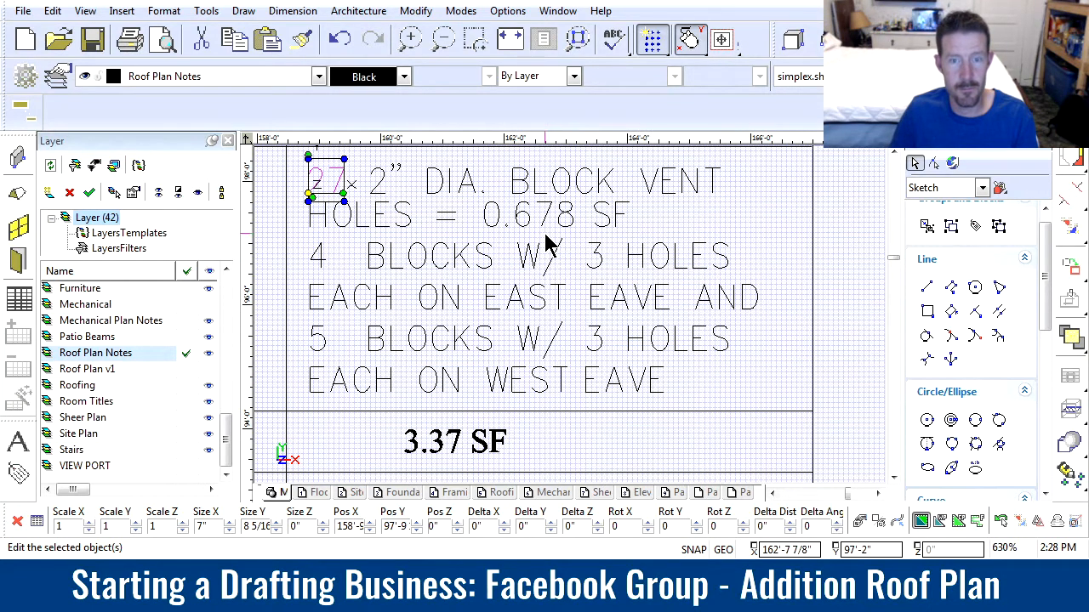
scroll(546, 238, "down", 2)
scroll(568, 322, "up", 4)
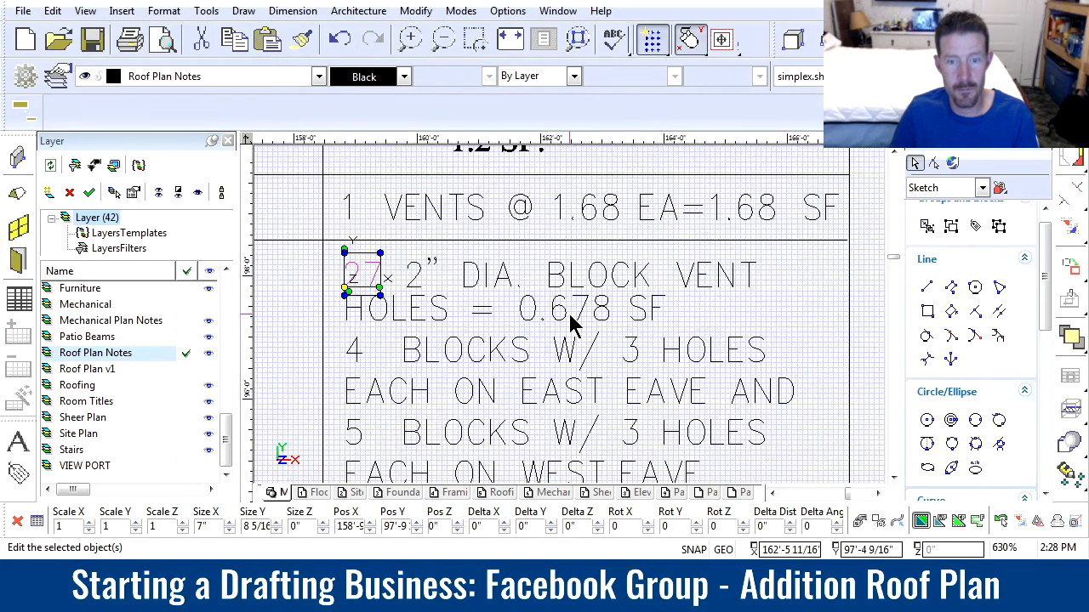
scroll(568, 314, "down", 4)
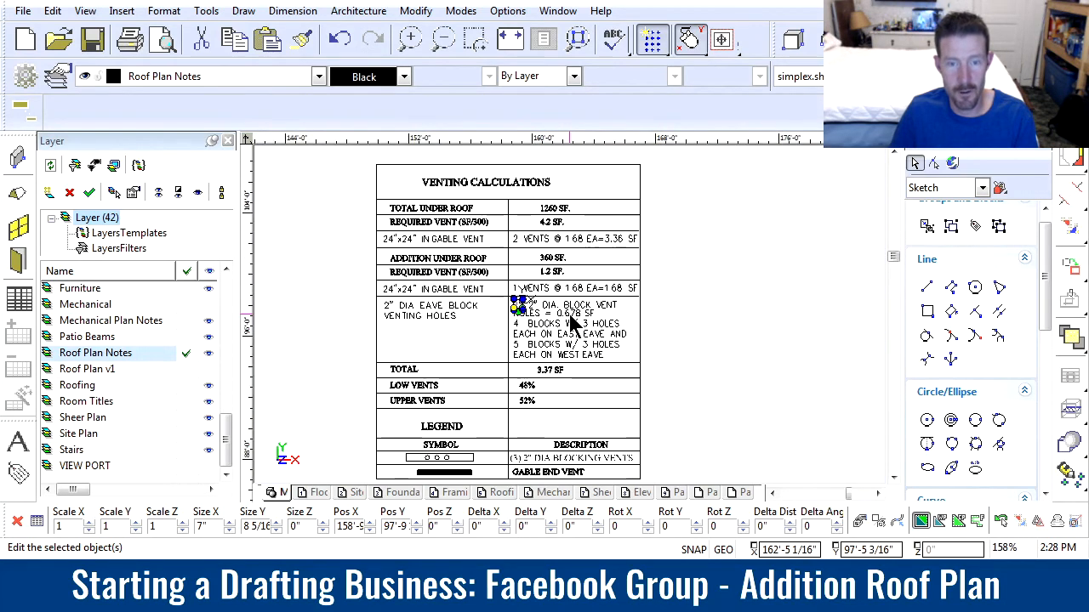
Set the east eave's block count to 5 and the number of 2" diameter block vent holes to 30
scroll(537, 326, "up", 2)
scroll(534, 323, "up", 1)
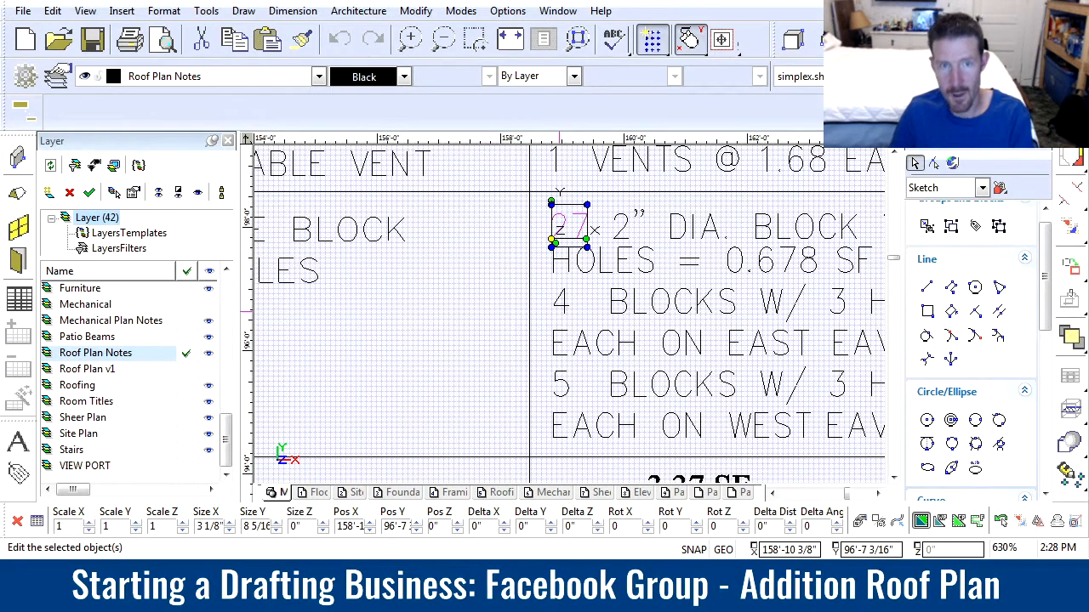
left_click(737, 373)
double_click(580, 223)
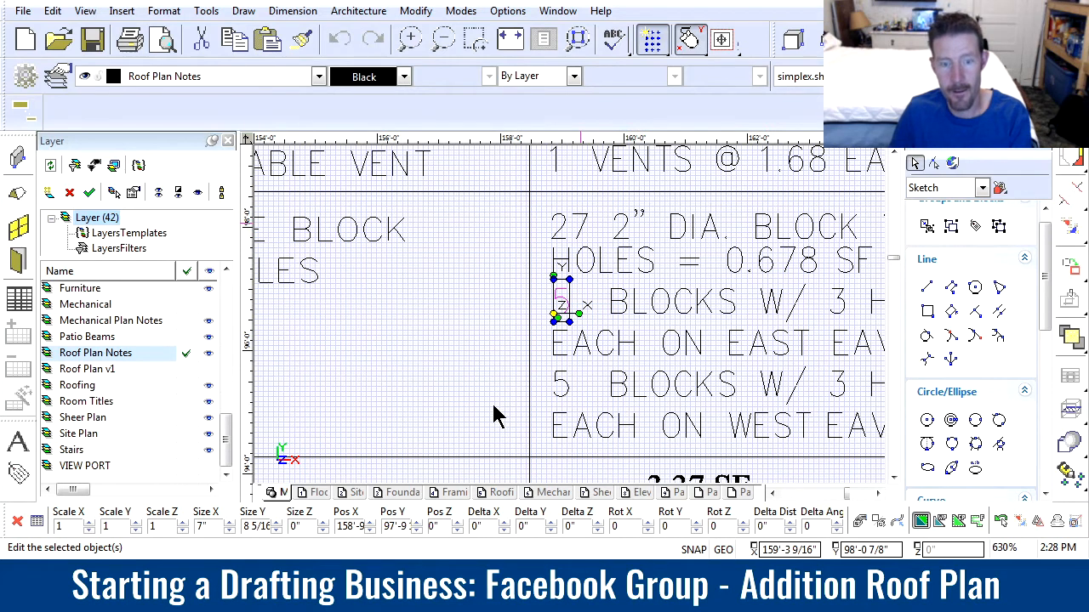
type("30")
left_click(715, 371)
Set the block vent hole area in the venting entry to 0.654 SF
scroll(784, 371, "down", 1)
scroll(581, 312, "up", 1)
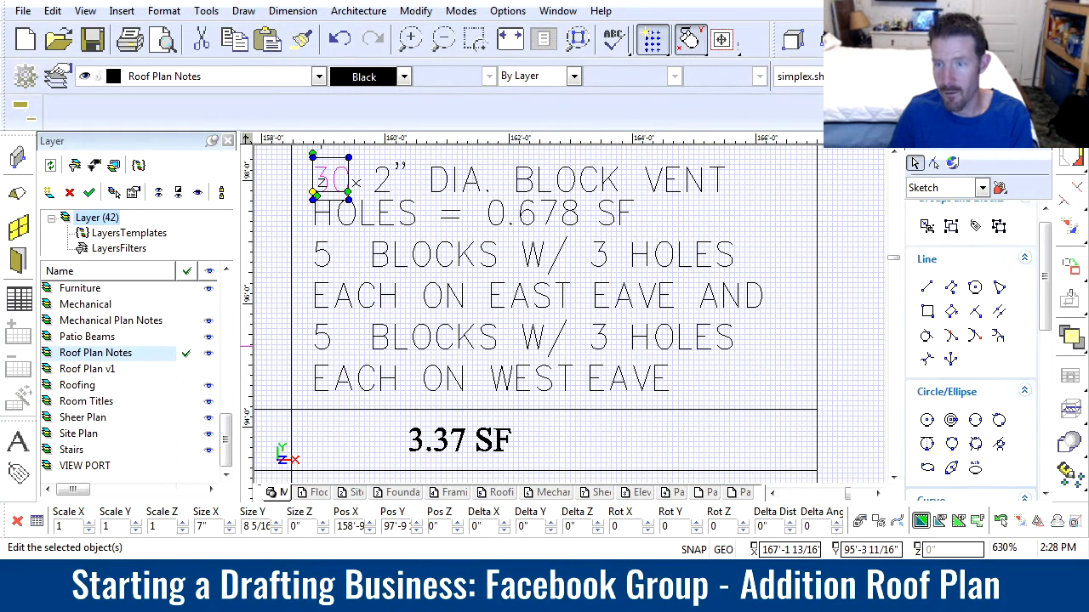
left_click(542, 221)
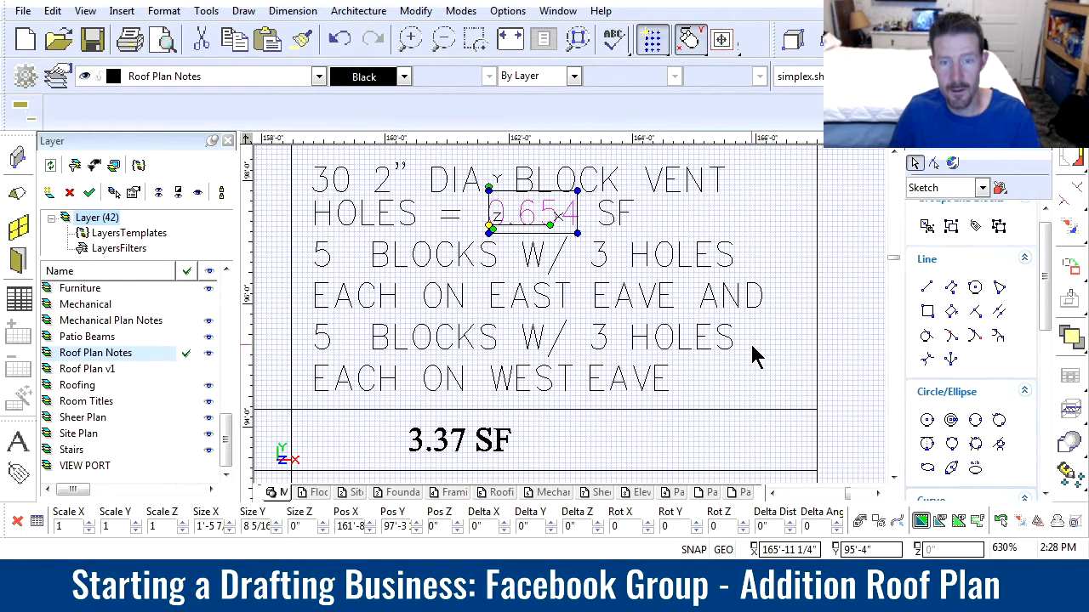
key("Escape")
Copy the left eave's three-hole group in the third rafter bay about 2' up into the empty bay above it
scroll(530, 316, "down", 10)
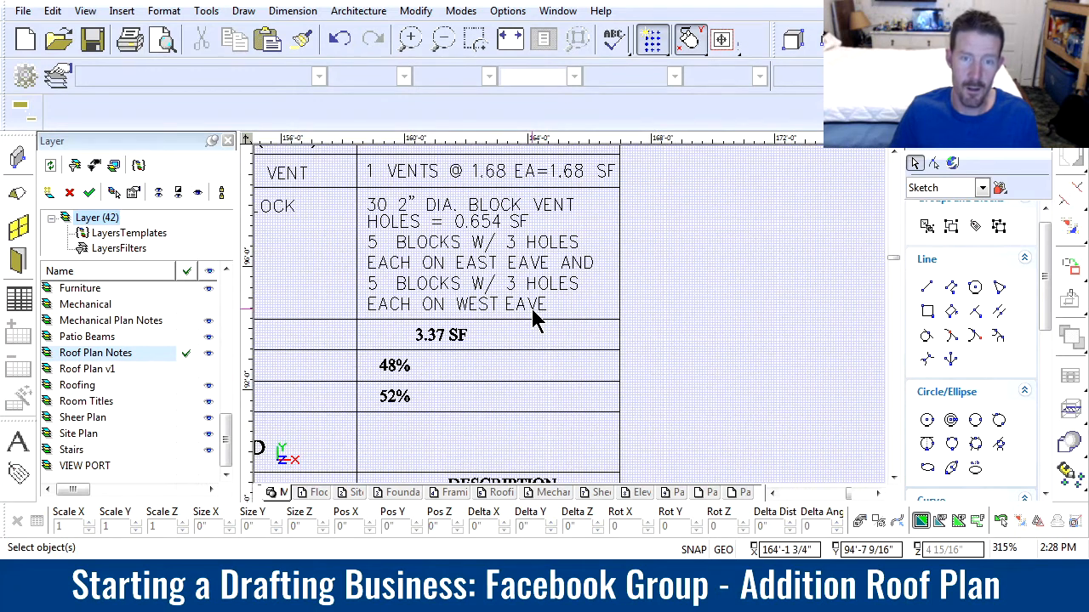
scroll(411, 380, "down", 3)
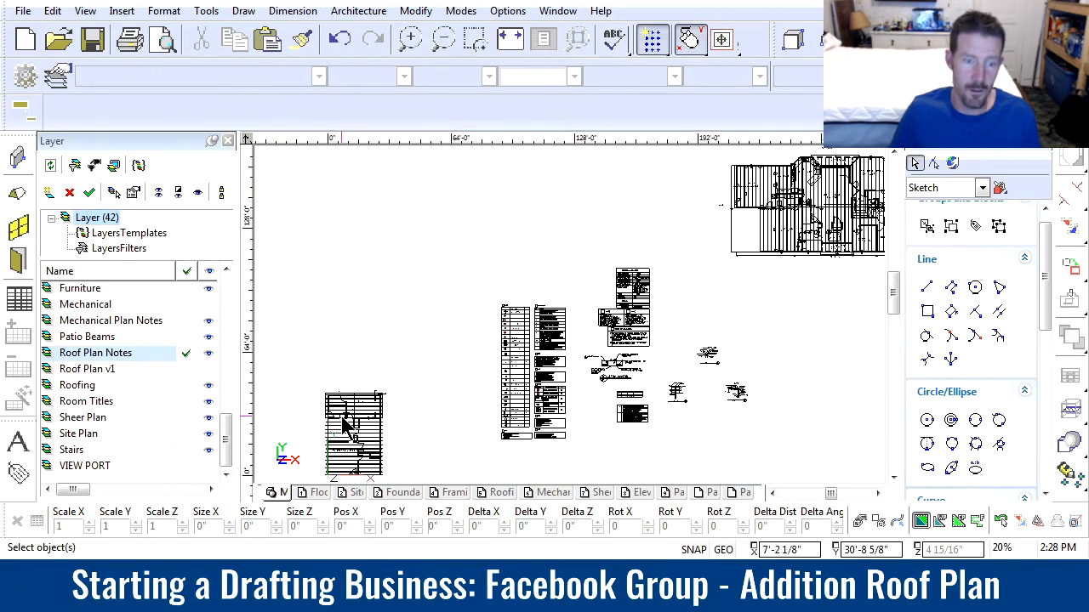
scroll(656, 292, "up", 6)
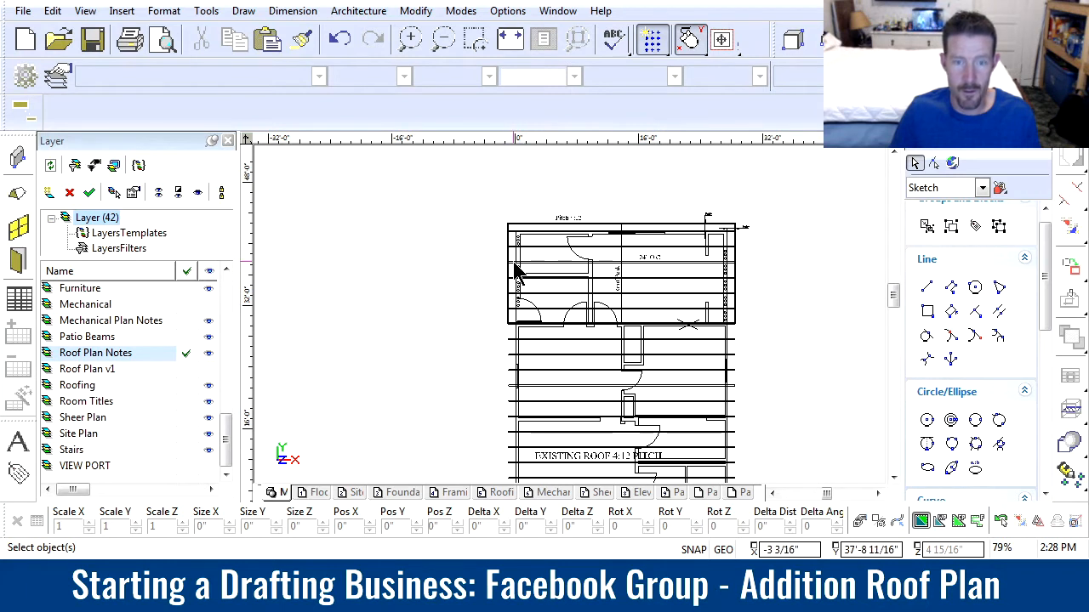
scroll(519, 274, "up", 5)
left_click_drag(561, 308, 618, 385)
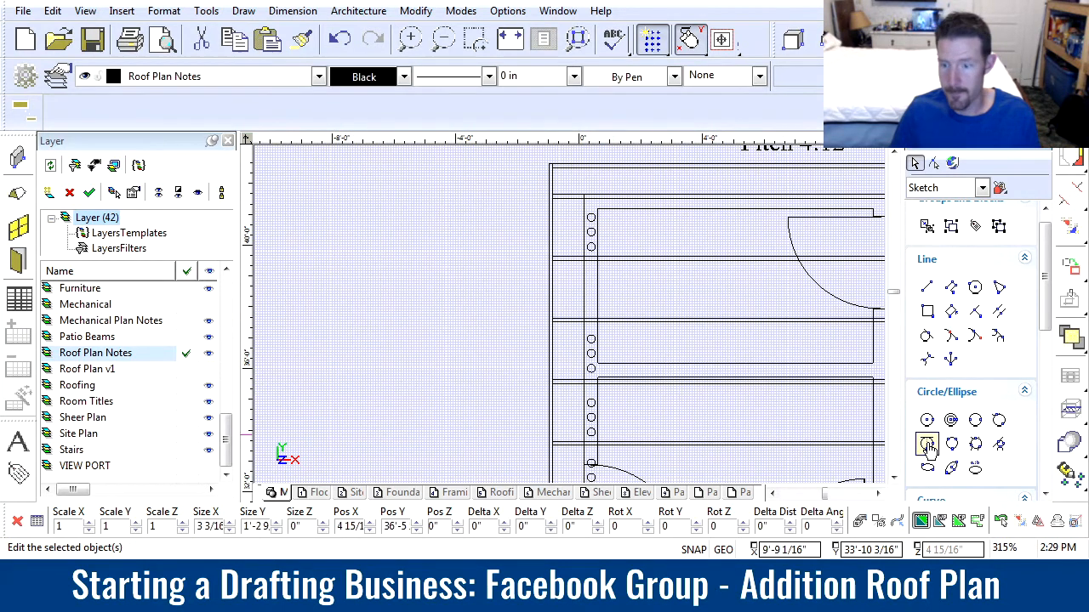
left_click(1039, 521)
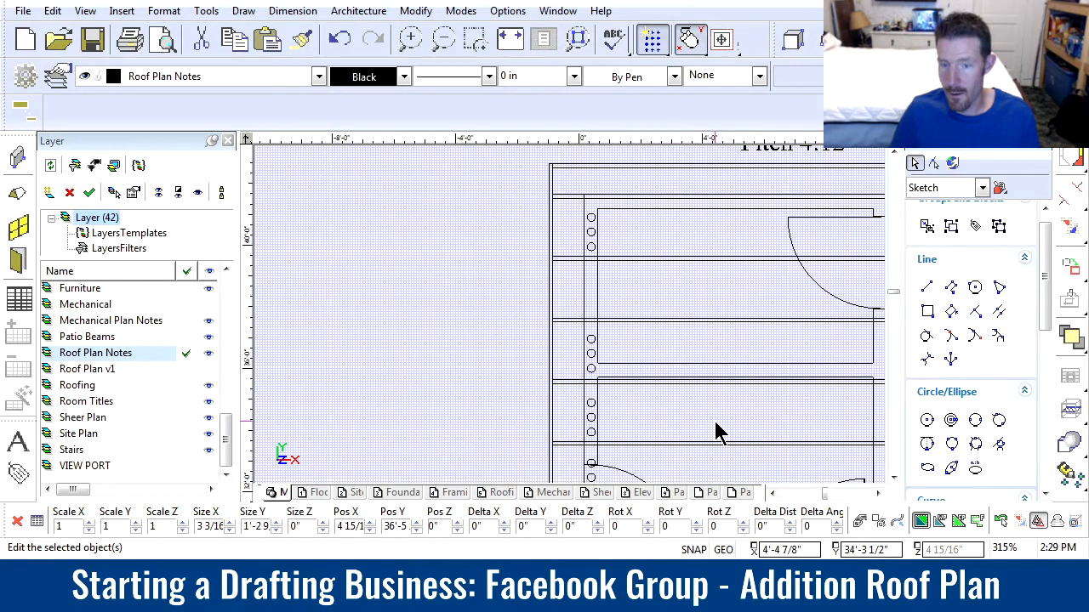
left_click(591, 323)
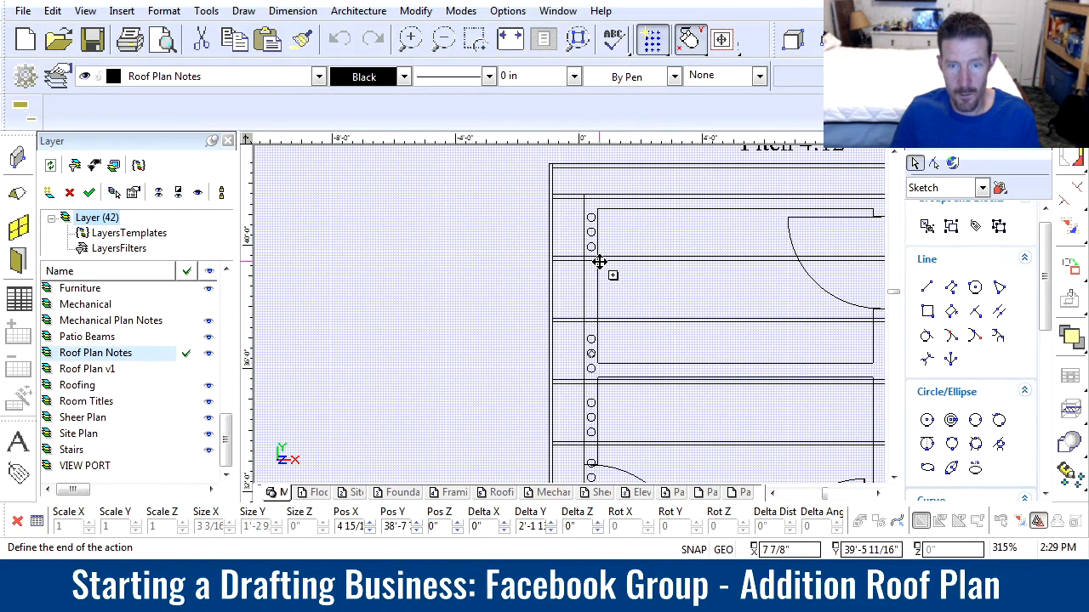
left_click(731, 299)
Examine the addition's vent hole layout on both eaves, the existing roof plan and the gable end eave framing detail
scroll(672, 327, "down", 5)
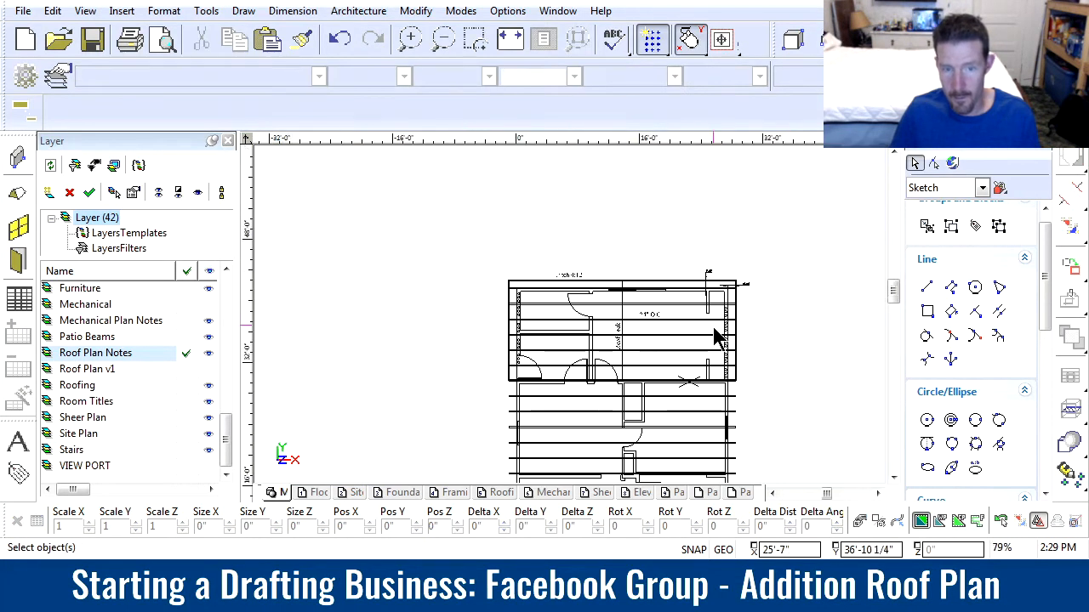
middle_click_drag(715, 338, 537, 329)
scroll(571, 326, "up", 2)
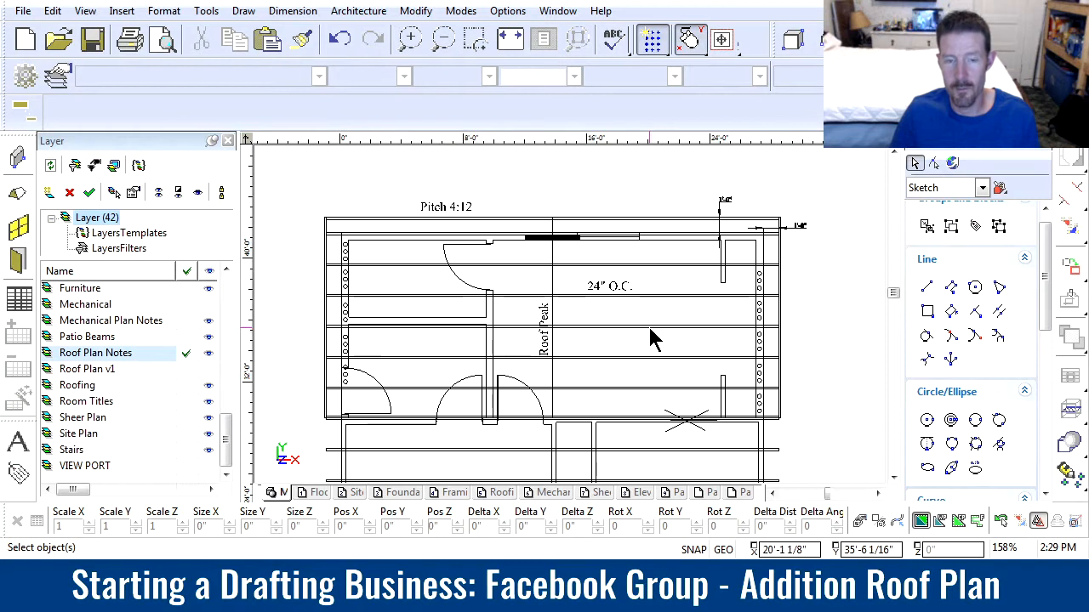
scroll(736, 334, "down", 2)
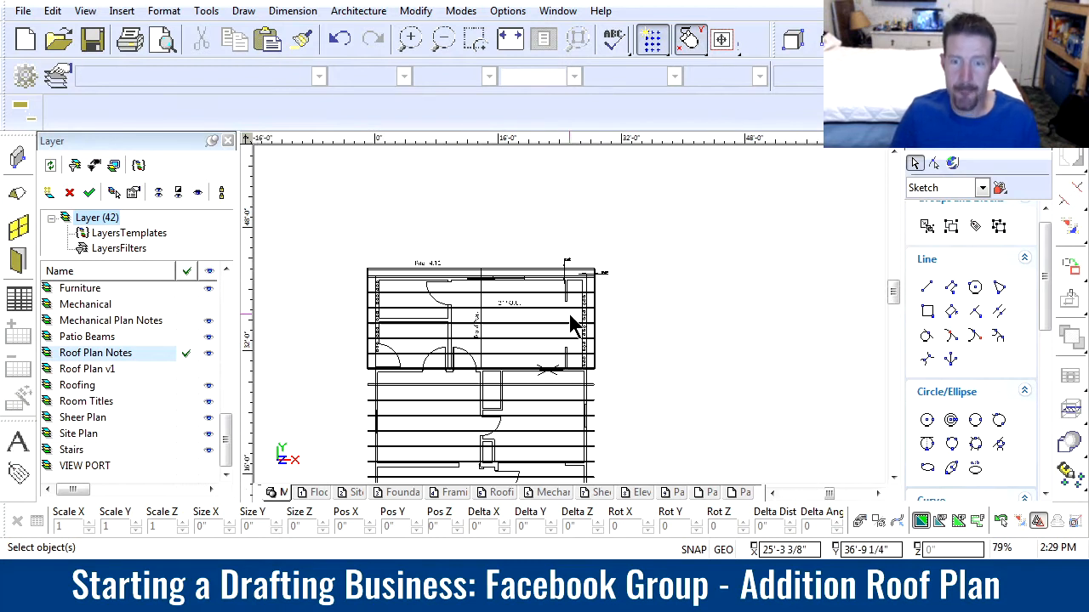
scroll(571, 326, "up", 2)
scroll(564, 329, "down", 2)
scroll(573, 318, "up", 2)
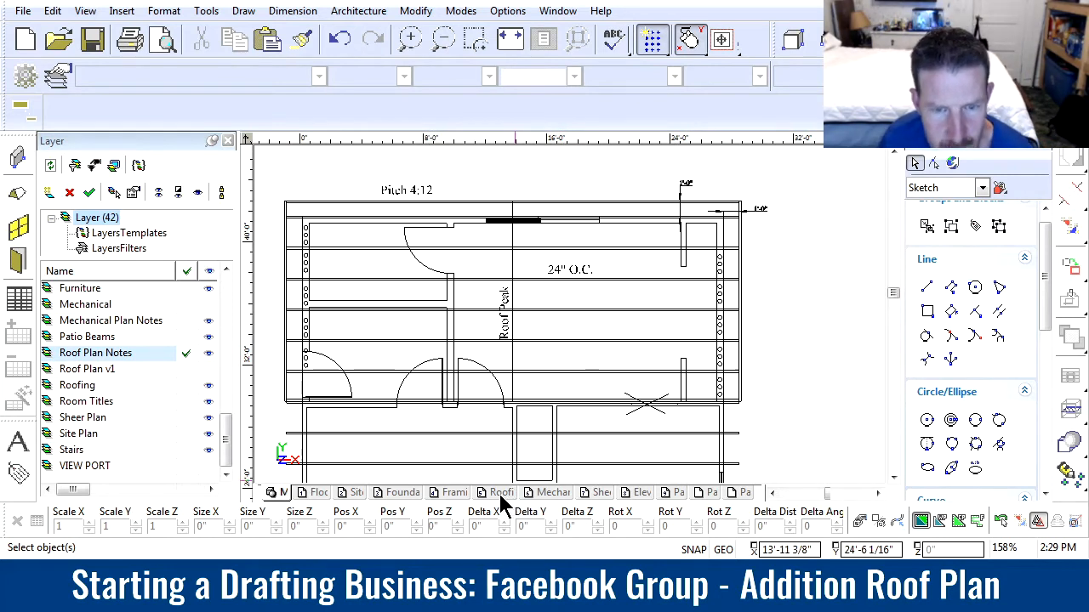
scroll(573, 365, "down", 2)
scroll(573, 328, "down", 2)
scroll(569, 316, "up", 2)
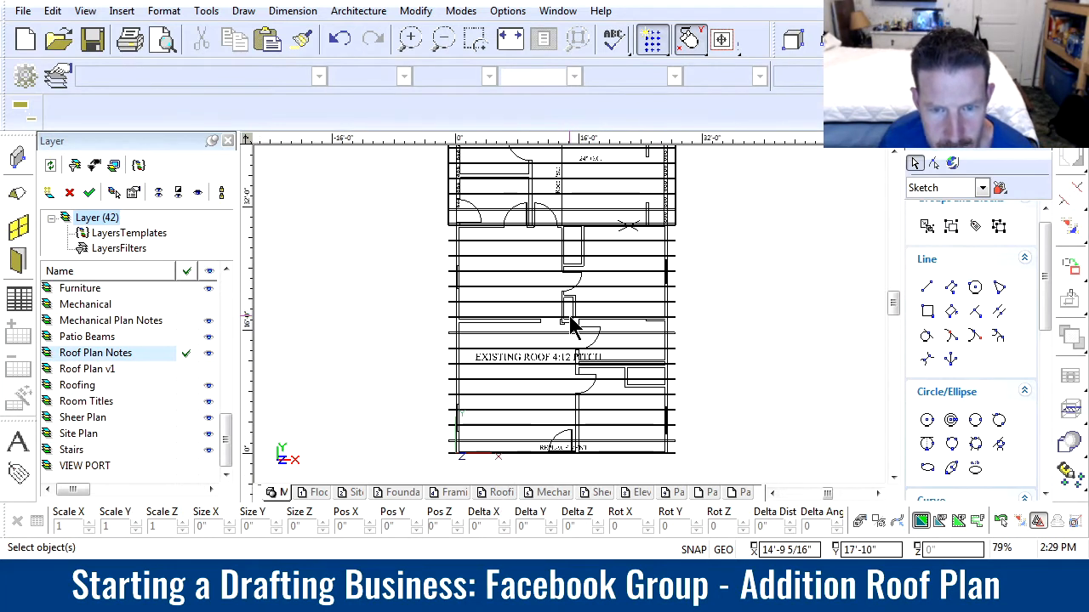
scroll(567, 335, "down", 5)
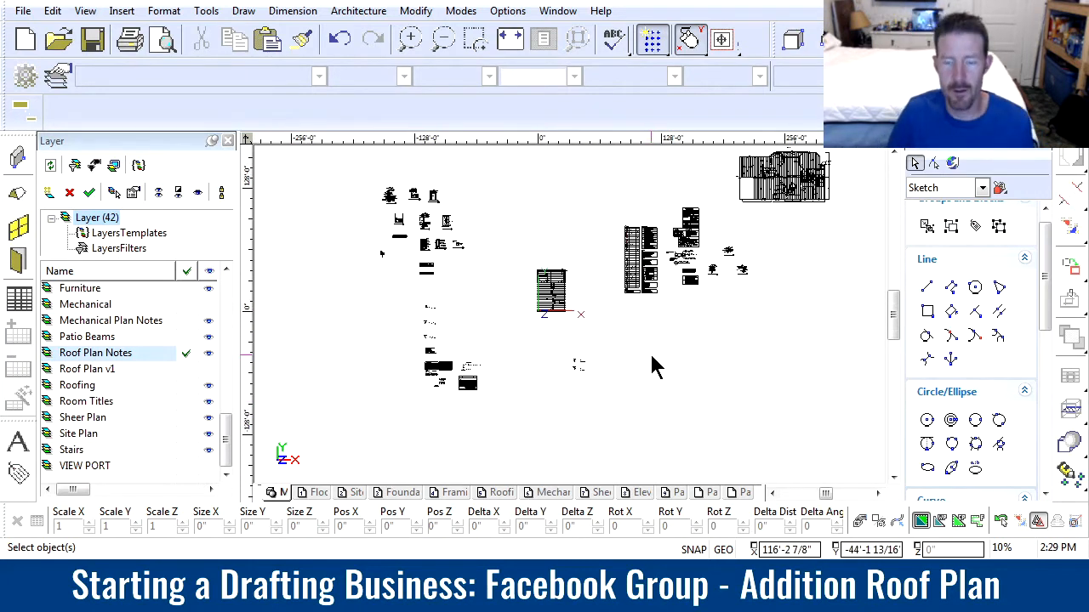
middle_click_drag(674, 271, 588, 313)
scroll(653, 312, "up", 10)
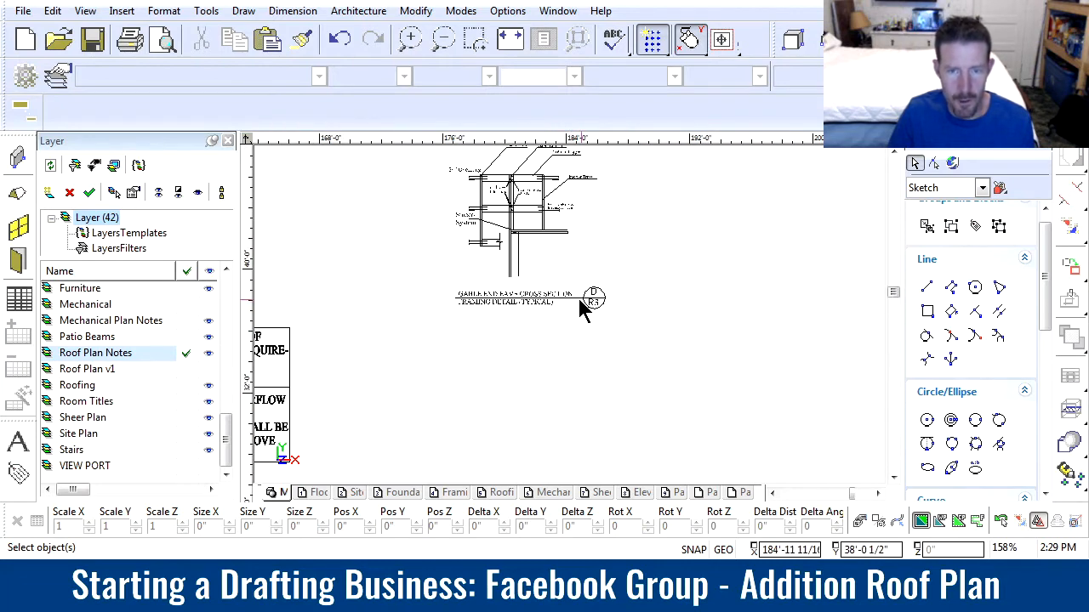
Copy the D/R3 callout line and bubble from the gable end eave detail to the addition's gable end on the roof plan
scroll(583, 307, "up", 5)
left_click_drag(719, 374, 571, 227)
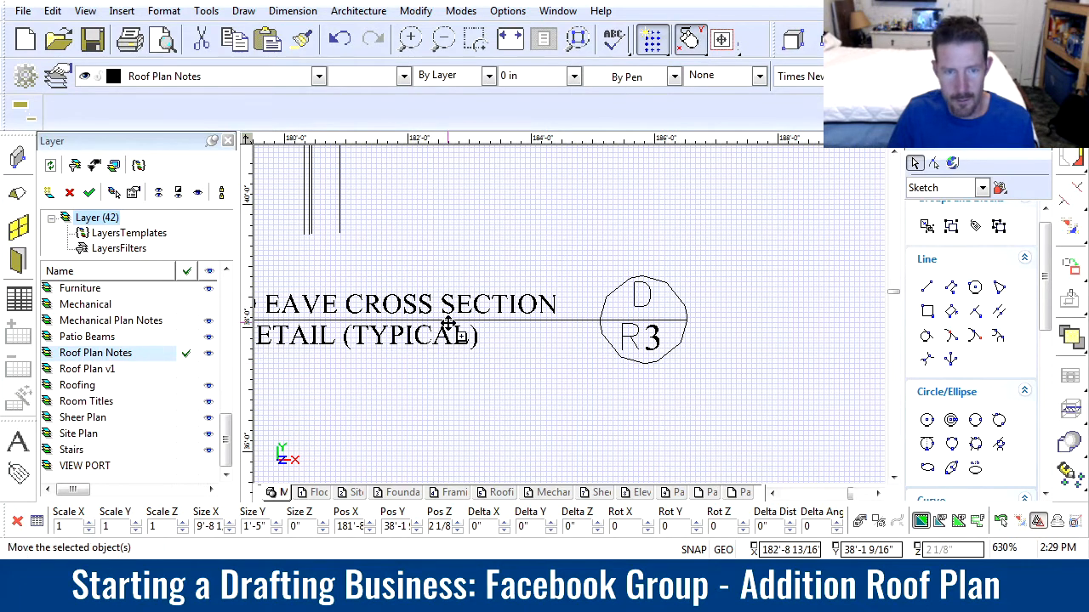
left_click(385, 324)
scroll(569, 316, "down", 5)
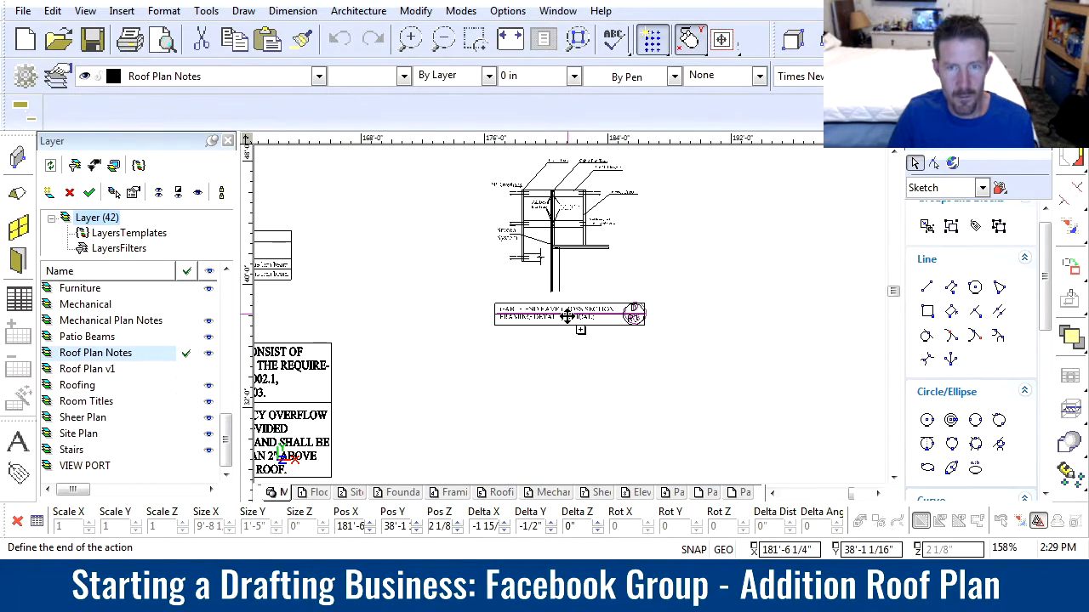
scroll(579, 302, "down", 7)
scroll(637, 297, "down", 1)
scroll(380, 328, "up", 3)
left_click(568, 247)
Copy the D/R2 callout line and bubble from the eave cross section detail to the addition's east eave
scroll(587, 323, "down", 5)
scroll(585, 313, "up", 10)
left_click_drag(560, 298, 435, 204)
left_click(363, 259, "ctrl")
scroll(330, 318, "down", 1)
scroll(547, 327, "down", 10)
scroll(566, 314, "up", 7)
left_click(547, 293)
Copy the D/R1 bubble and its thick title line from the attic access detail into the addition's roof plan
scroll(651, 301, "down", 7)
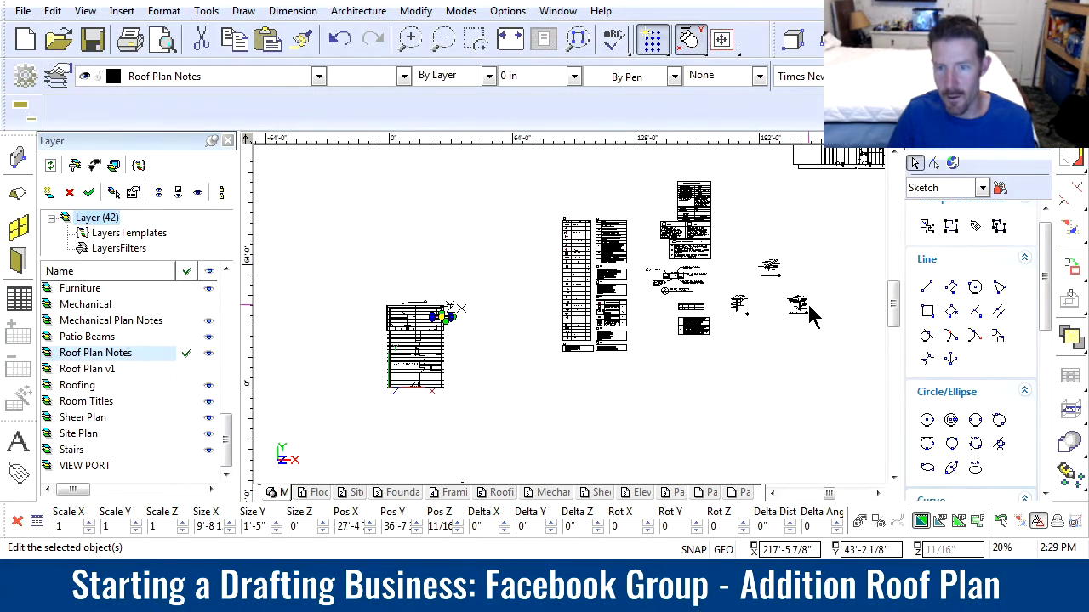
scroll(810, 317, "up", 7)
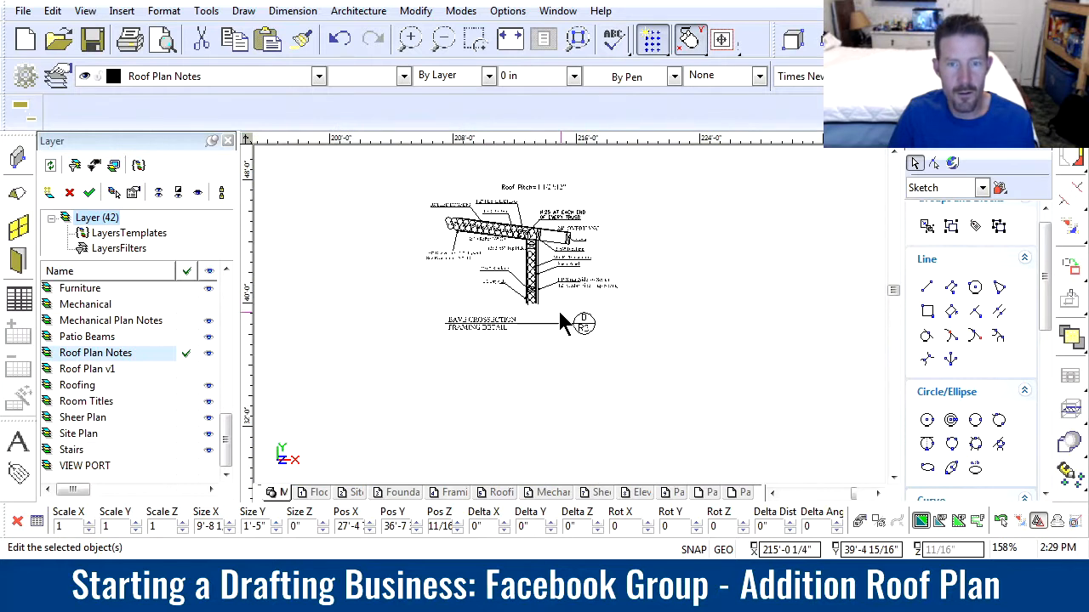
scroll(561, 323, "down", 7)
scroll(529, 255, "up", 7)
scroll(570, 323, "down", 7)
scroll(572, 326, "up", 2)
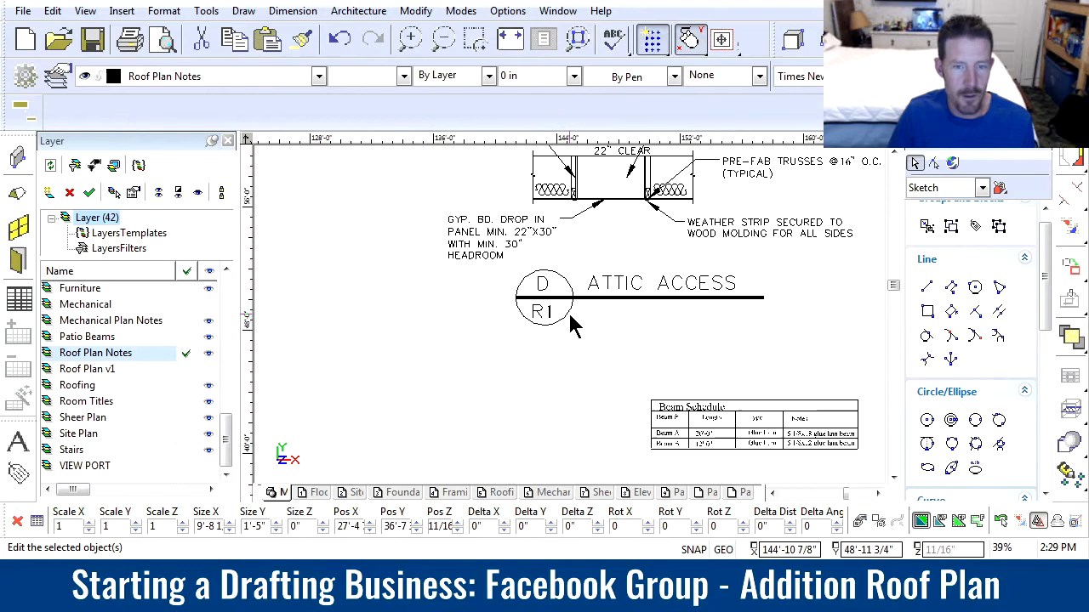
scroll(572, 326, "up", 6)
mouse_move(571, 343)
left_mouse_down()
mouse_move(561, 297)
mouse_move(447, 236)
left_mouse_up()
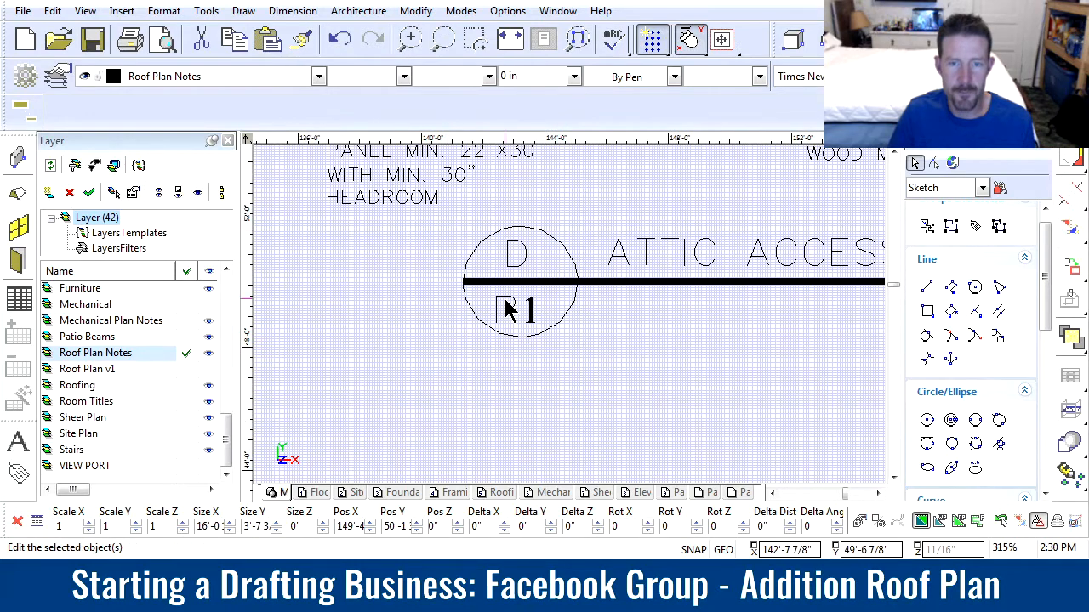
left_click(711, 280)
scroll(454, 307, "down", 2)
scroll(582, 301, "down", 1)
scroll(420, 331, "down", 2)
scroll(499, 321, "up", 2)
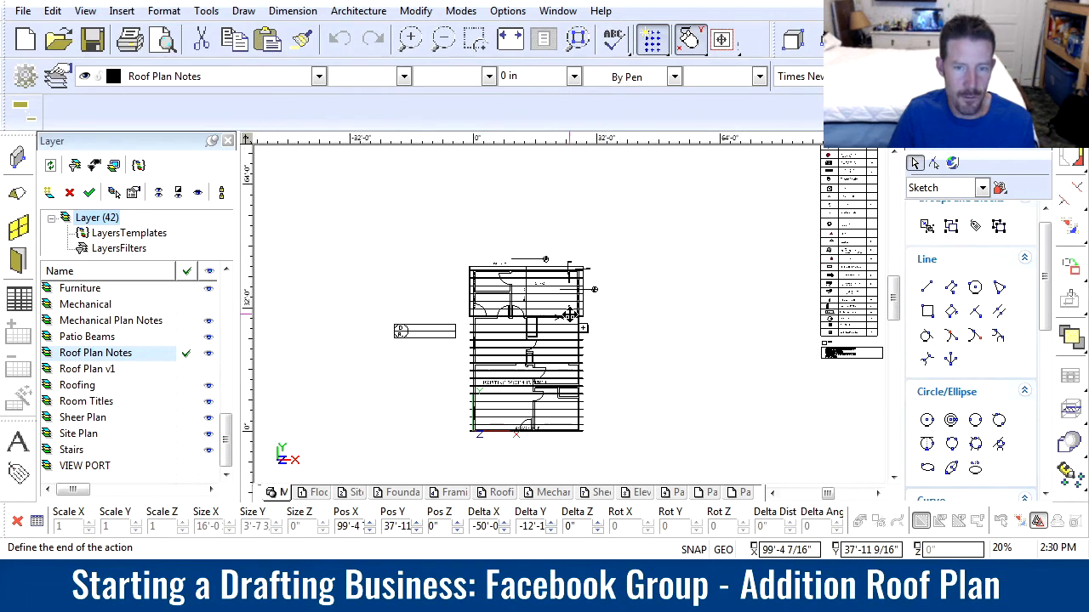
scroll(569, 316, "up", 6)
scroll(551, 308, "down", 1)
scroll(566, 318, "up", 1)
scroll(539, 311, "down", 1)
scroll(579, 316, "up", 1)
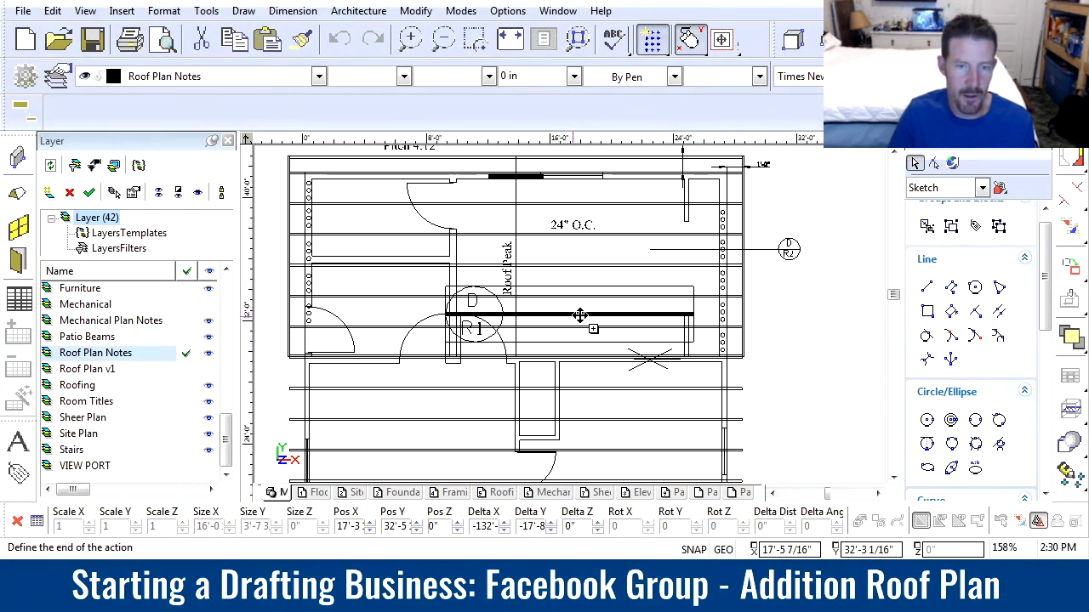
left_click(478, 318)
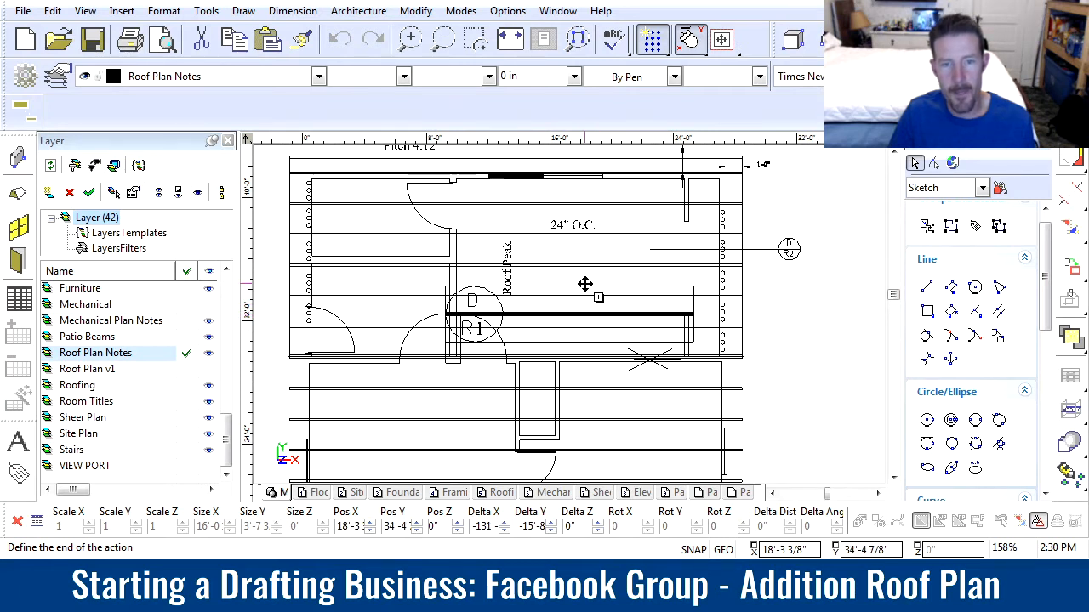
scroll(569, 316, "up", 5)
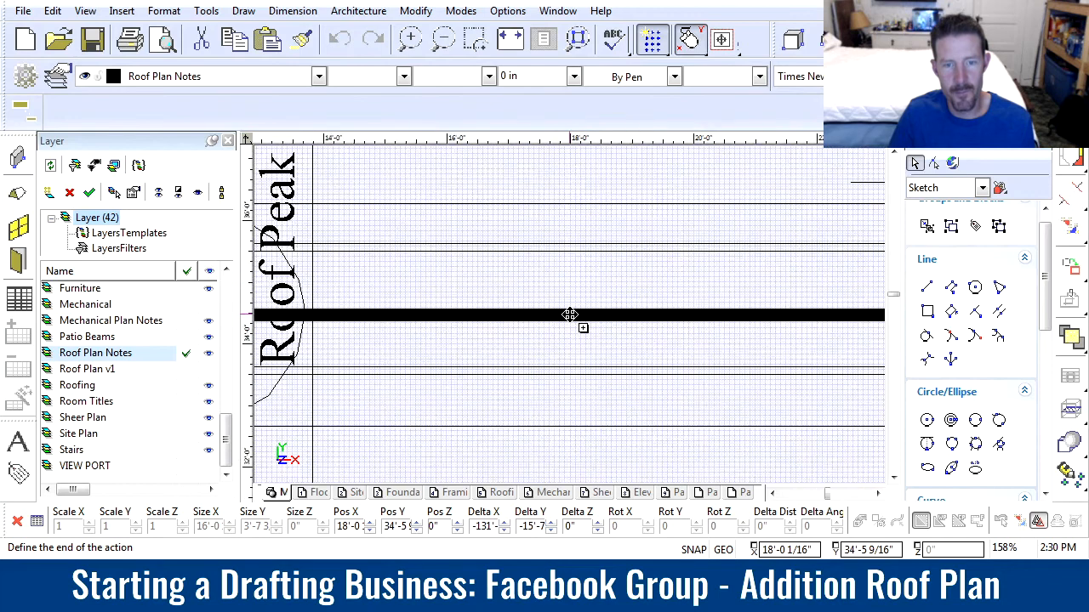
scroll(570, 315, "down", 3)
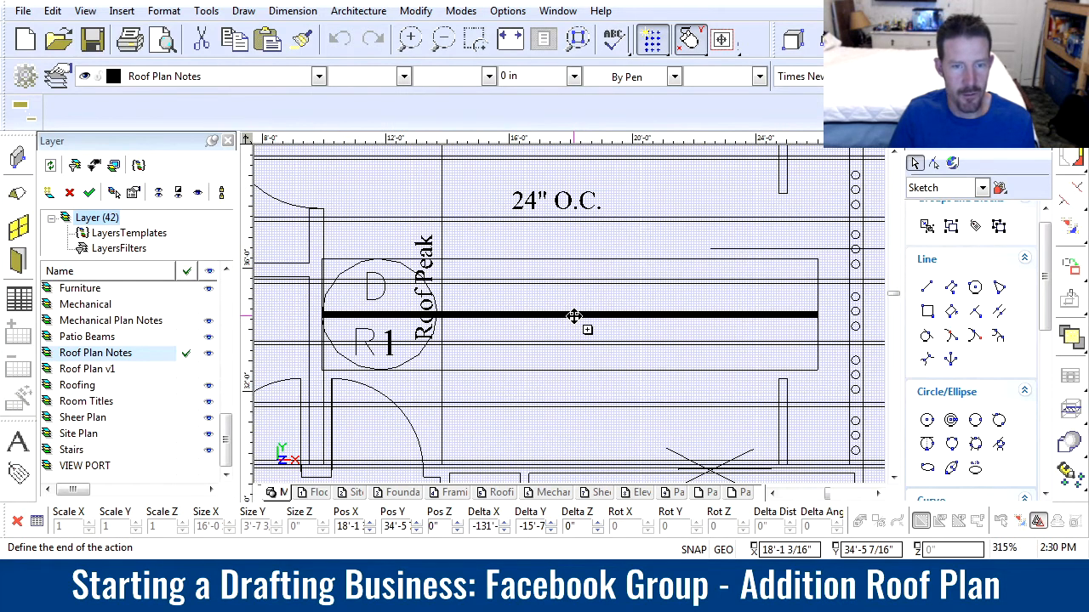
left_click(574, 315)
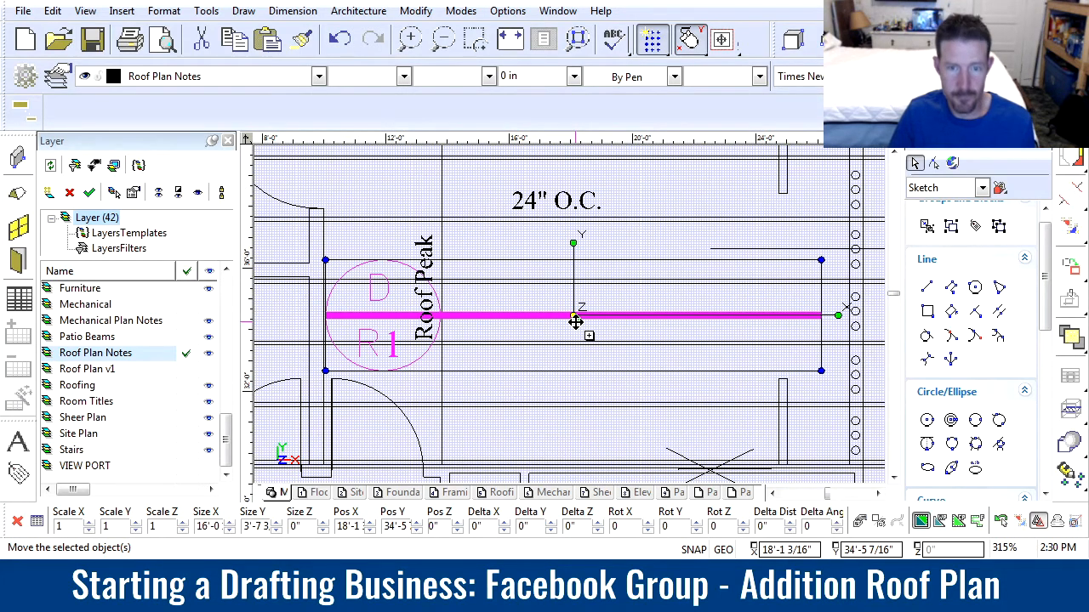
left_click(559, 330)
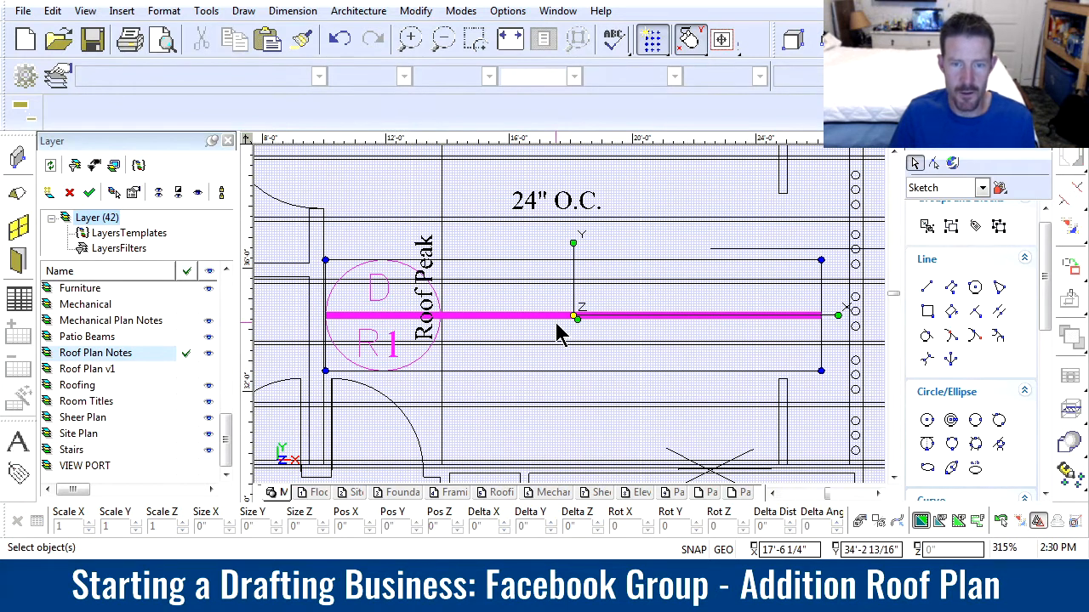
Delete the thick horizontal line from the copied D/R1 attic access callout
left_click(600, 328)
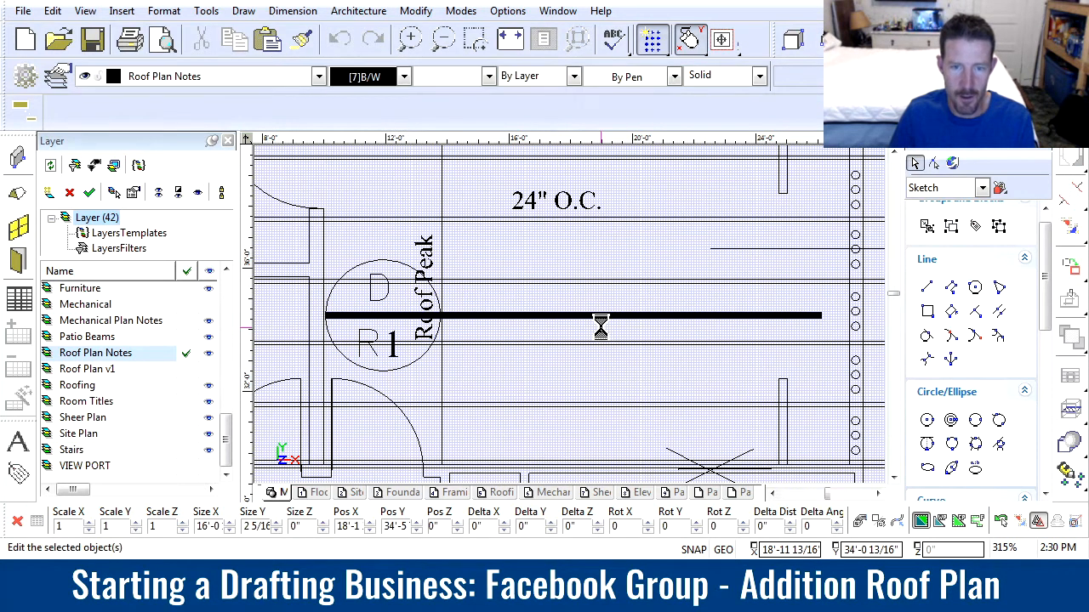
key("Delete")
left_click_drag(572, 330, 556, 297)
key("Delete")
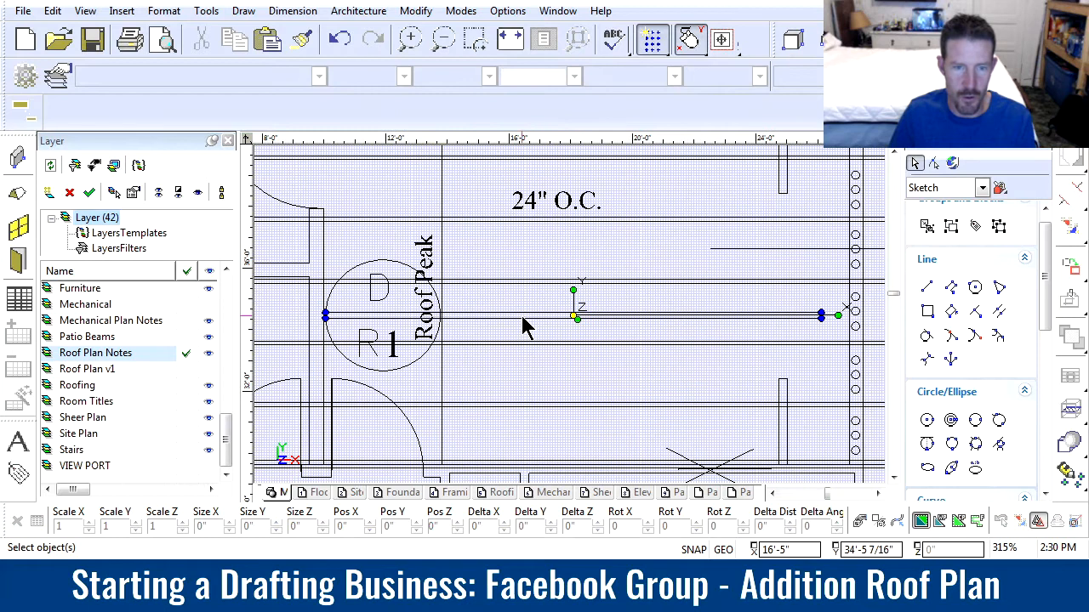
Make a scaled-down copy of the D/R1 bubble about 1'-8" in diameter
scroll(362, 324, "up", 1)
scroll(571, 315, "up", 1)
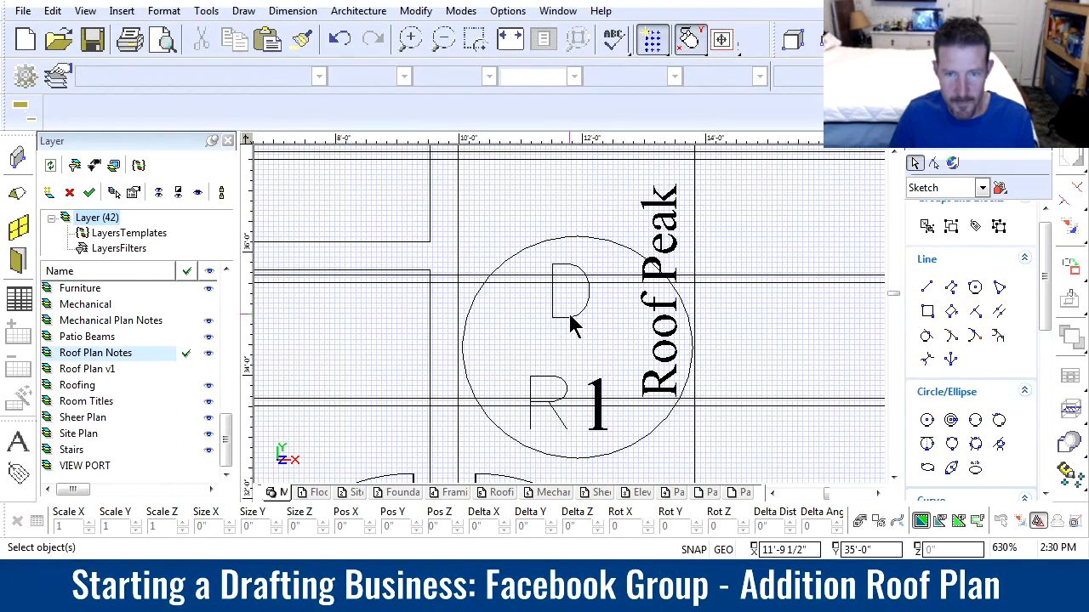
left_click_drag(446, 216, 742, 477)
left_click(691, 459)
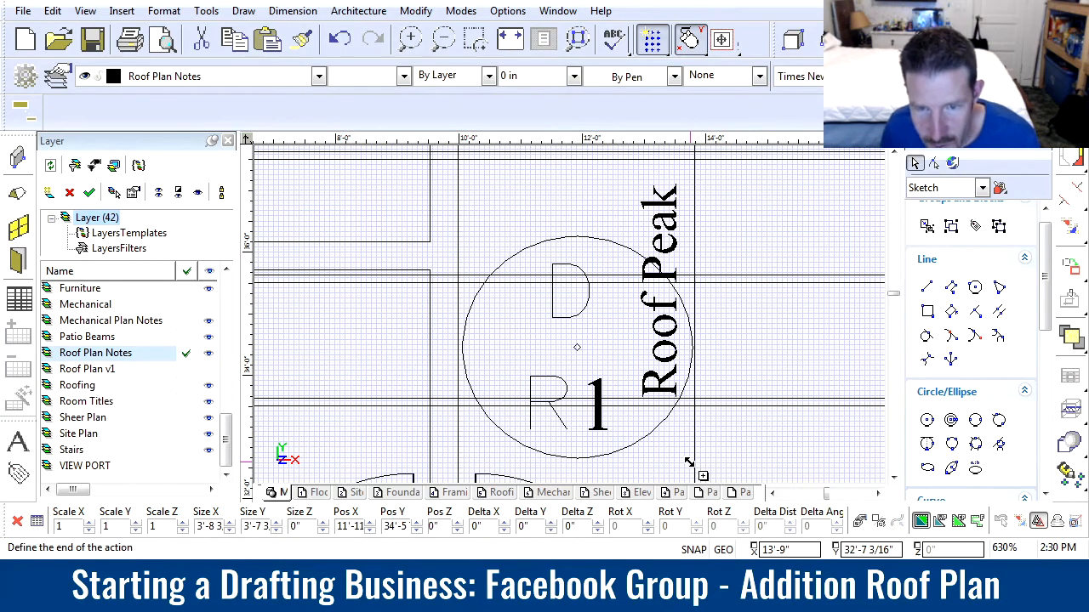
left_click(563, 339)
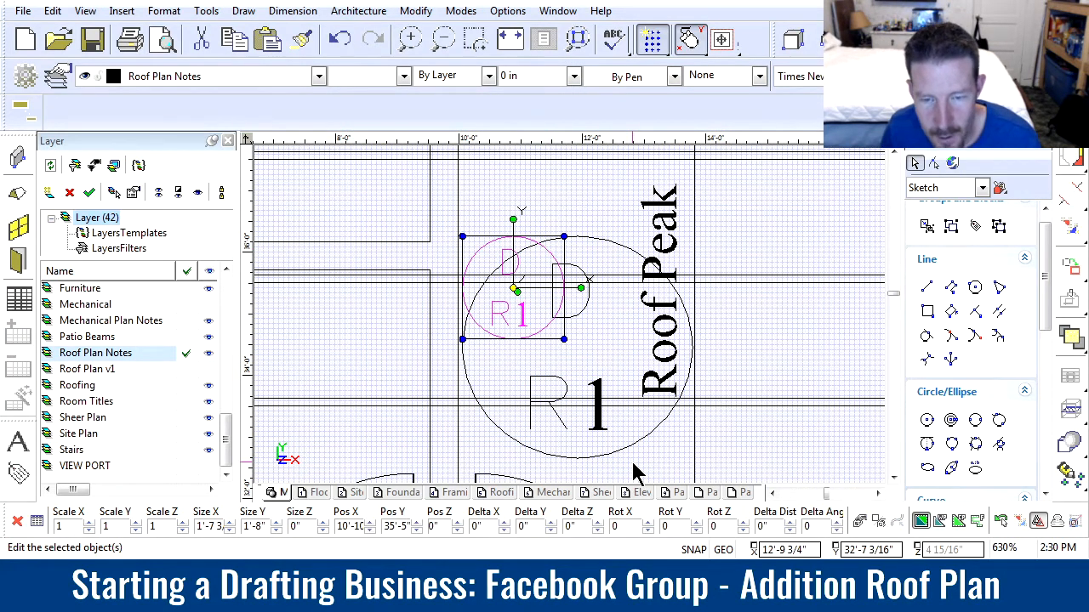
left_click(763, 445)
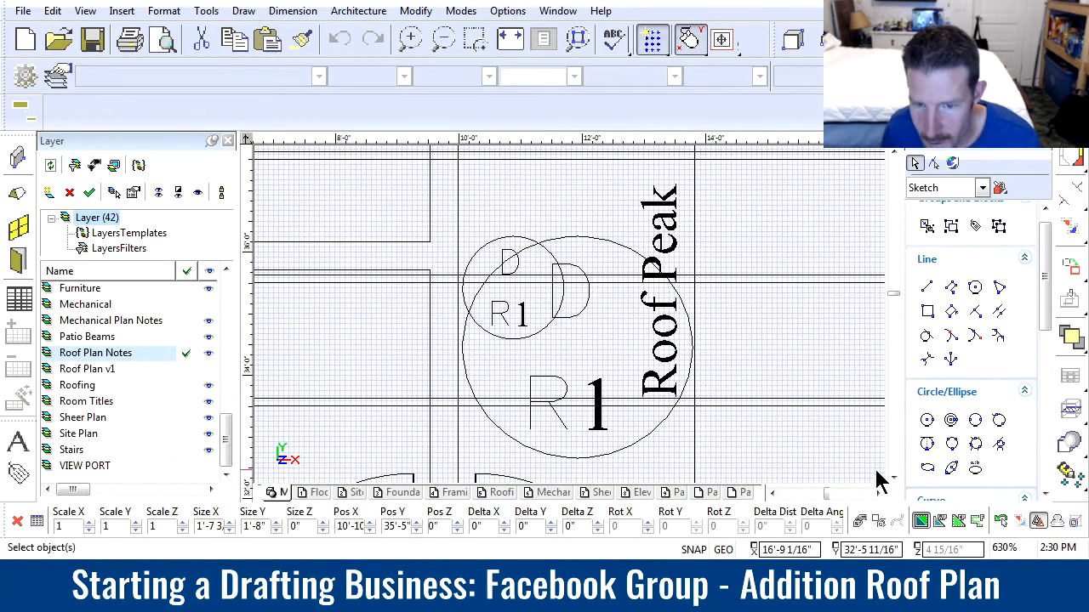
left_click(1041, 522)
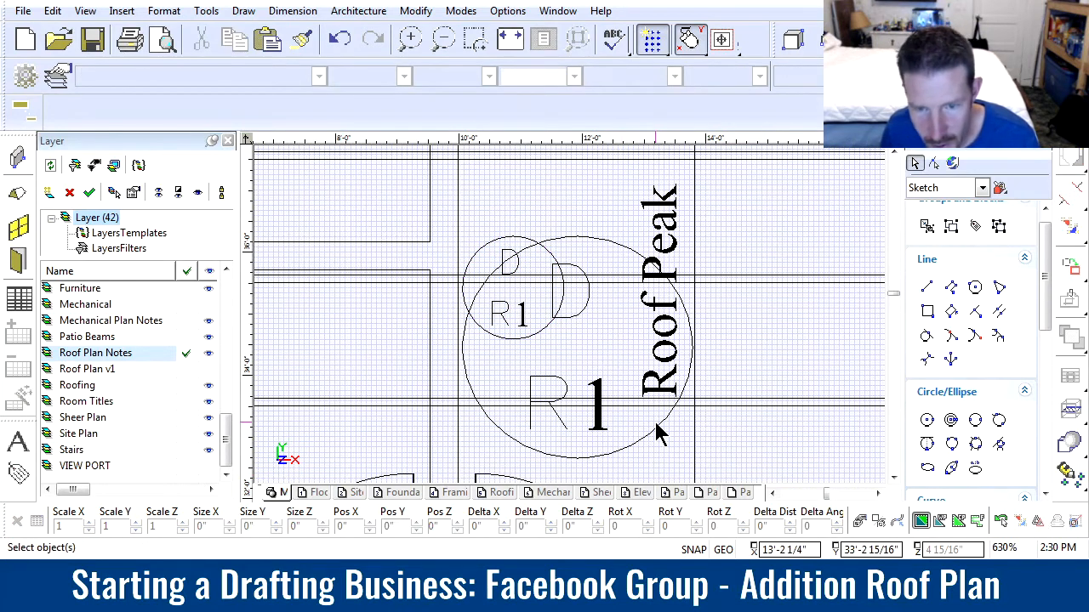
Delete the oversized D/R1 bubble and its lettering from the plan, keeping the scaled-down one
left_click(573, 430)
left_click_drag(513, 362, 577, 444)
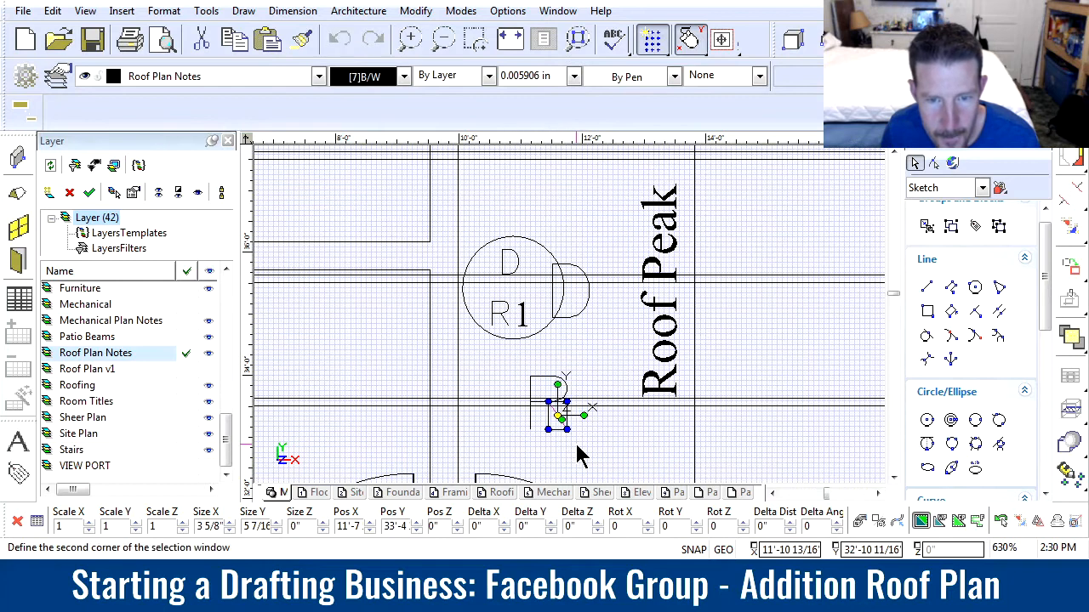
key("Delete")
left_click_drag(542, 242, 602, 333)
key("Delete")
Move the small D/R1 bubble between the two rafters beside the Roof Peak label
left_click_drag(432, 209, 580, 369)
left_click(513, 290)
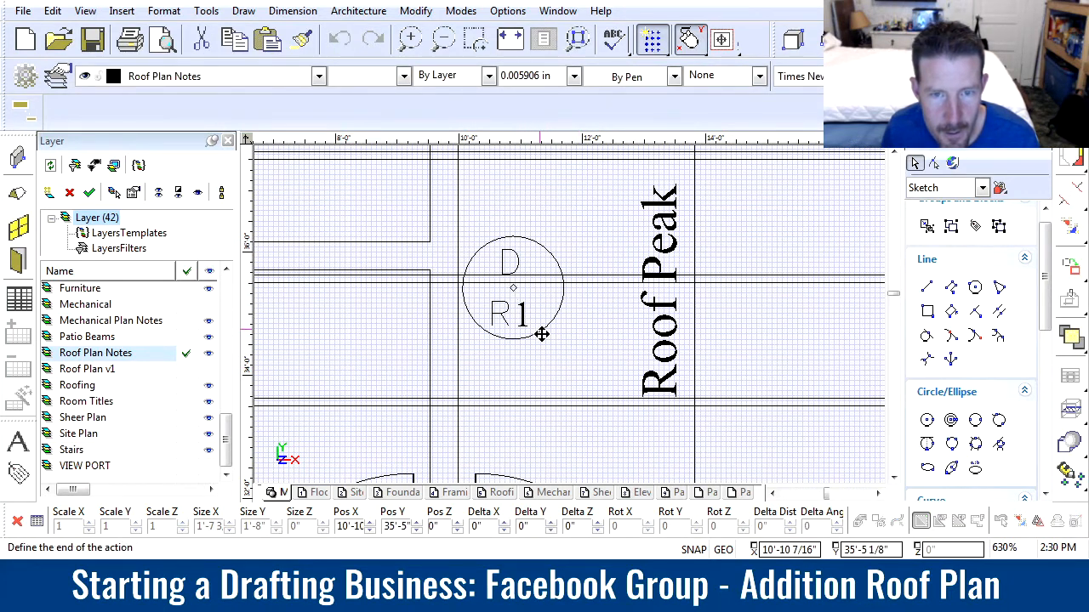
left_click(537, 337)
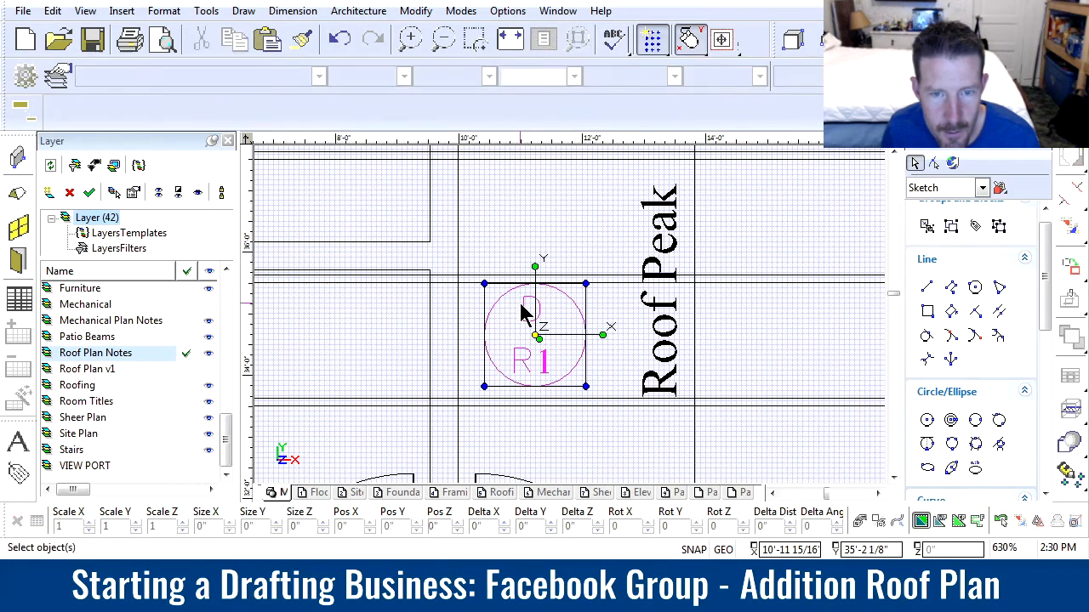
Enlarge the letter D in the attic access bubble to about 6 7/16" wide and fit it in the upper half
left_click(524, 296)
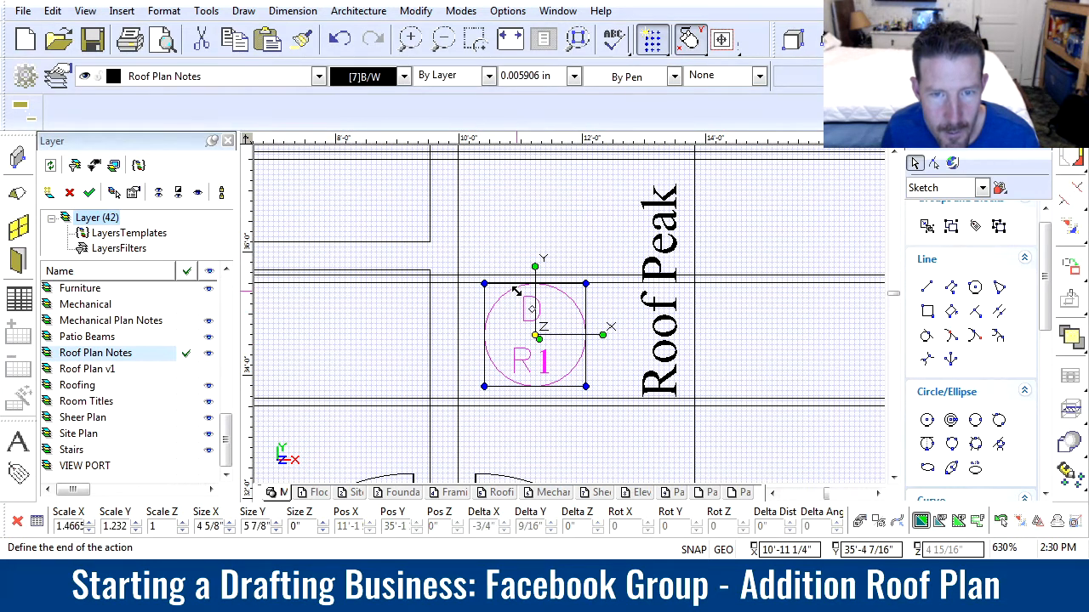
left_click(517, 291)
left_click(540, 320)
left_click(551, 332)
Reposition the R1 text in the bubble's lower half and enlarge it to about 9 7/16" wide
left_click_drag(502, 337, 584, 405)
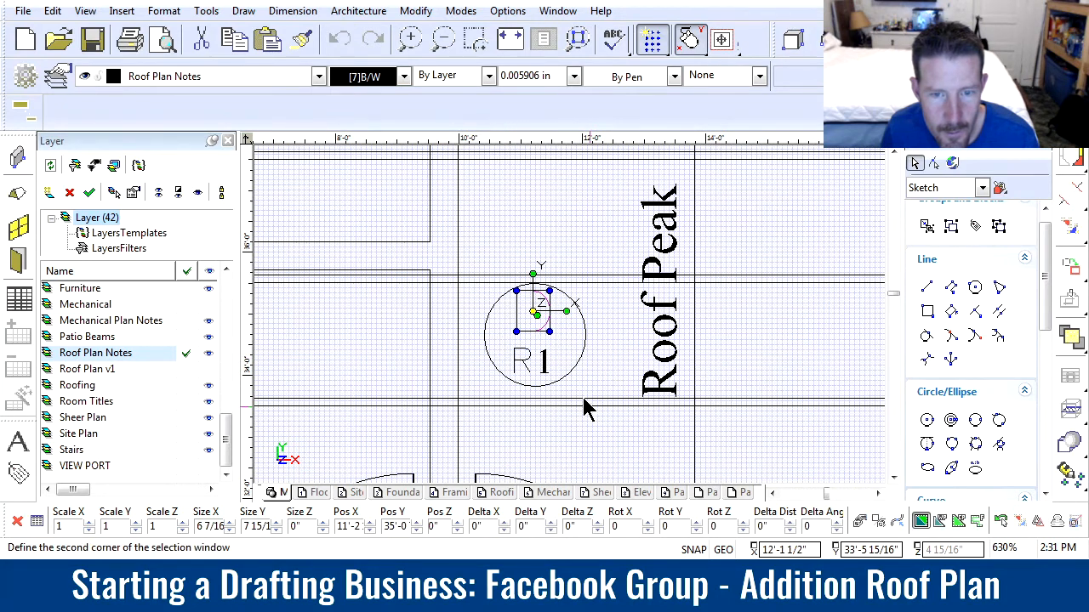
left_click(534, 361)
left_click(527, 356)
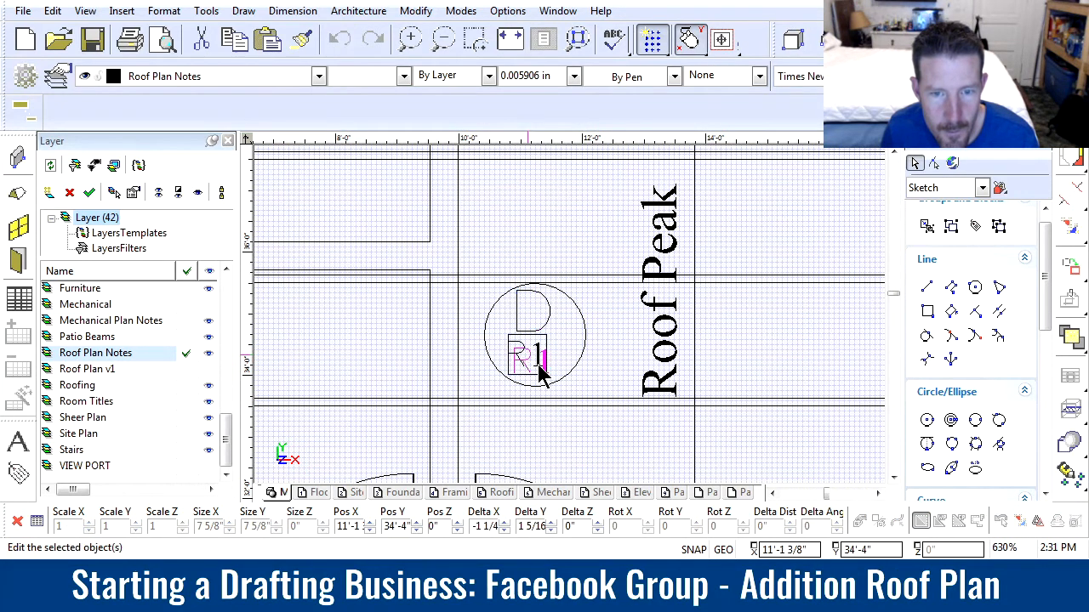
left_click(547, 374)
left_click(547, 368)
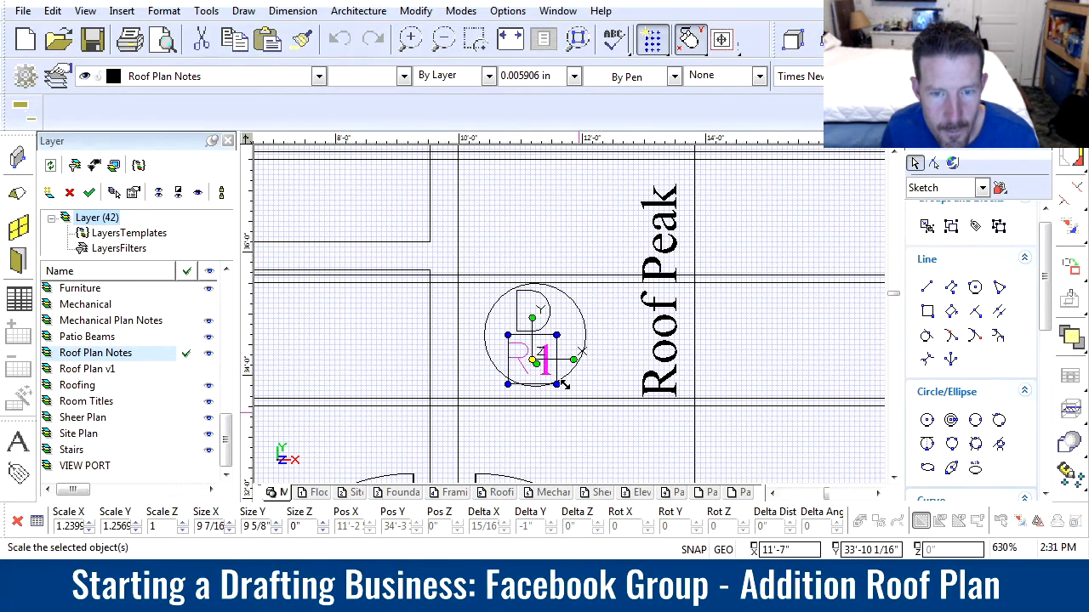
Change the bubble's numeral 1 to the simplex font and resize it to fit beside the R
scroll(571, 319, "up", 4)
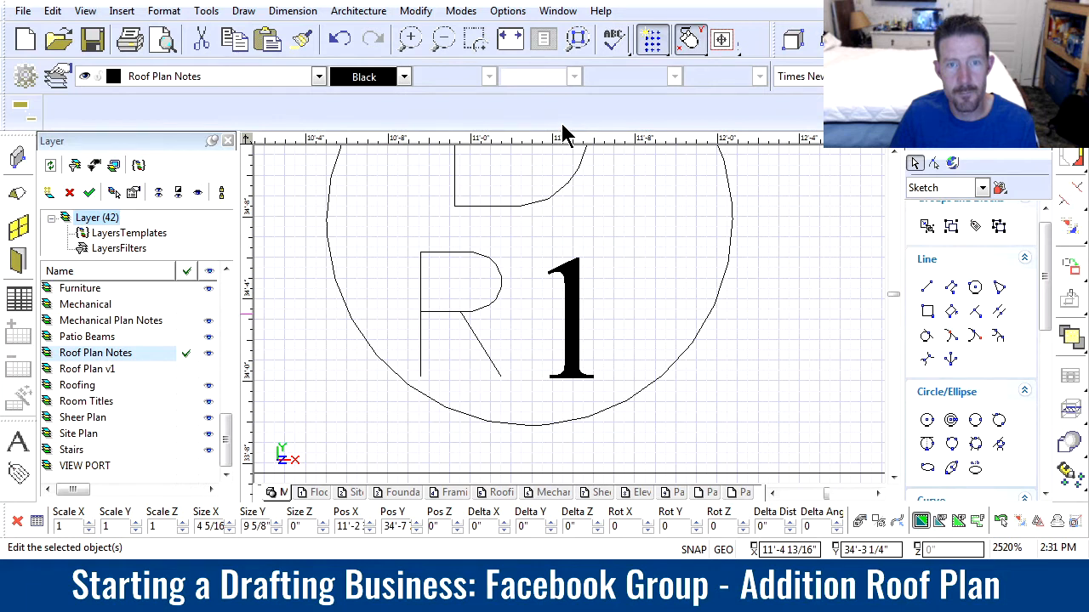
left_click(464, 419)
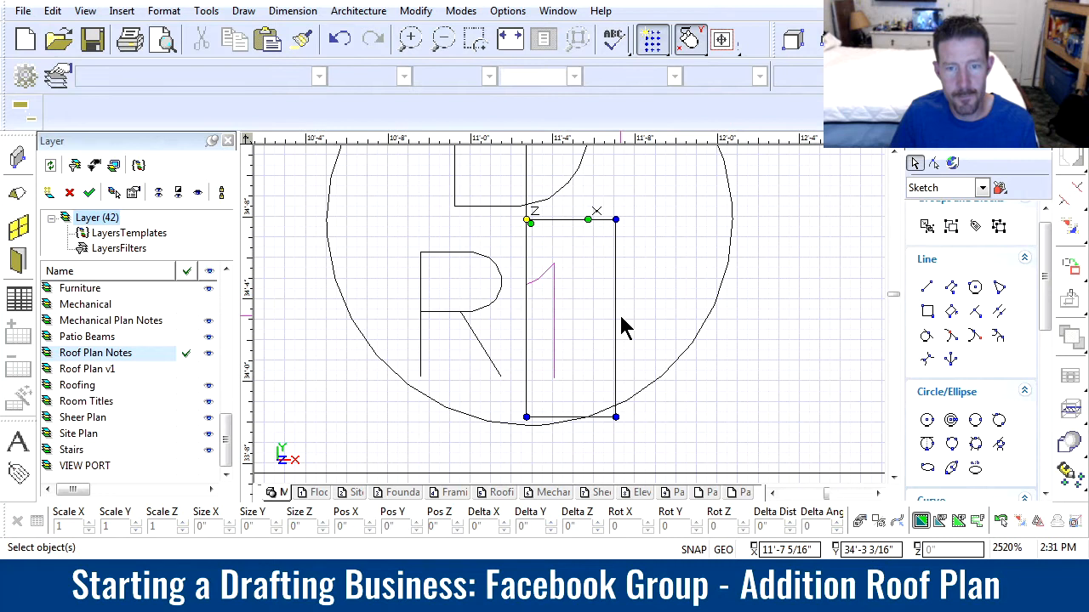
left_click_drag(543, 220, 542, 205)
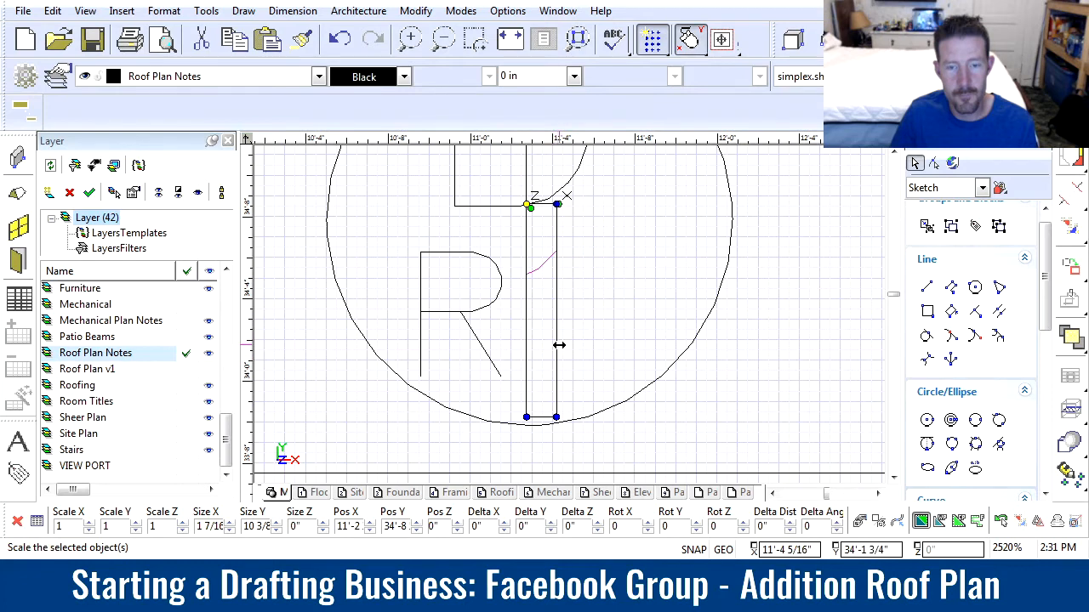
scroll(576, 324, "down", 2)
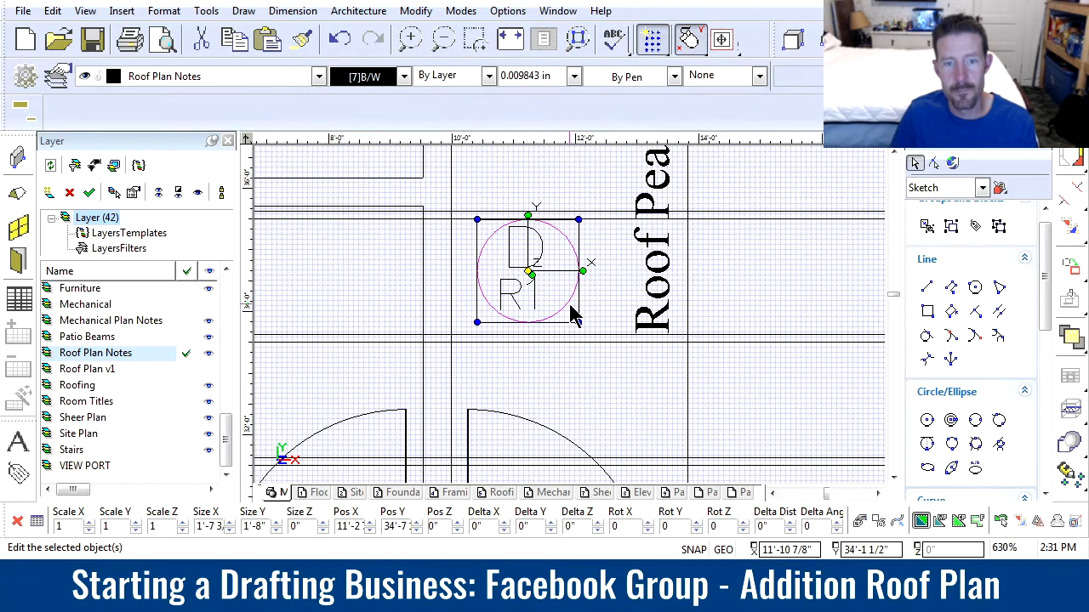
middle_click_drag(632, 293, 572, 324)
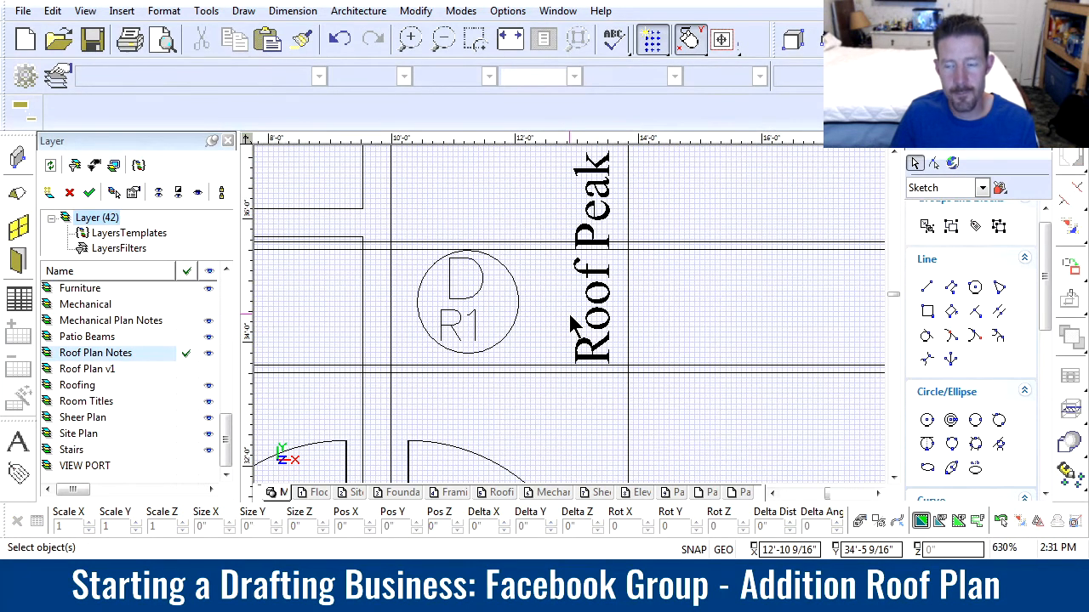
Draw a 30" by 22" attic access rectangle from the rafter line beside the D/R1 bubble, using the Attic Access detail's minimum panel size
left_click(927, 312)
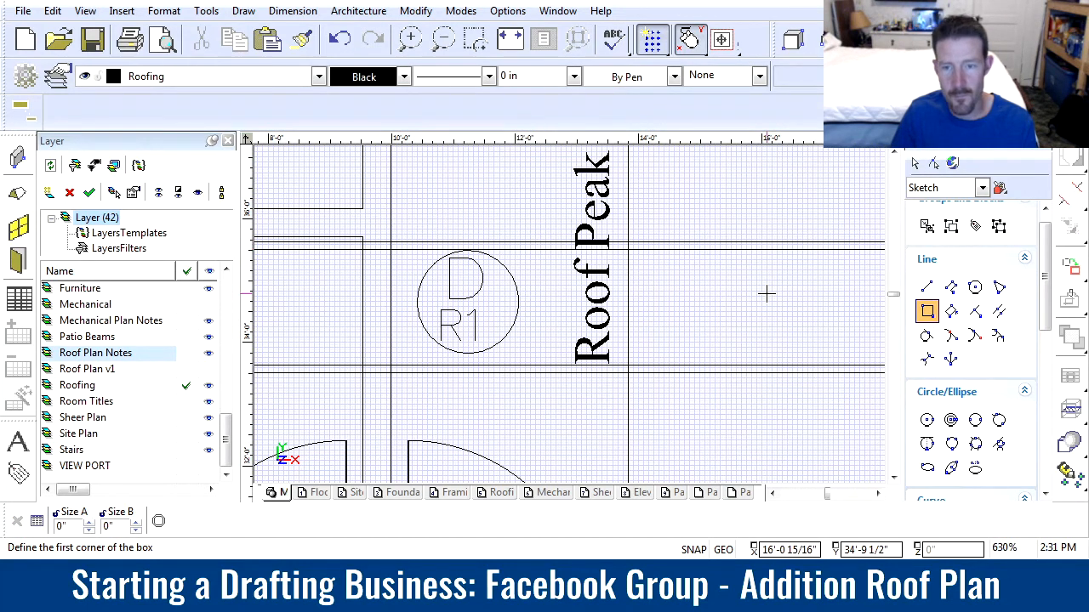
scroll(765, 293, "down", 10)
scroll(570, 315, "up", 6)
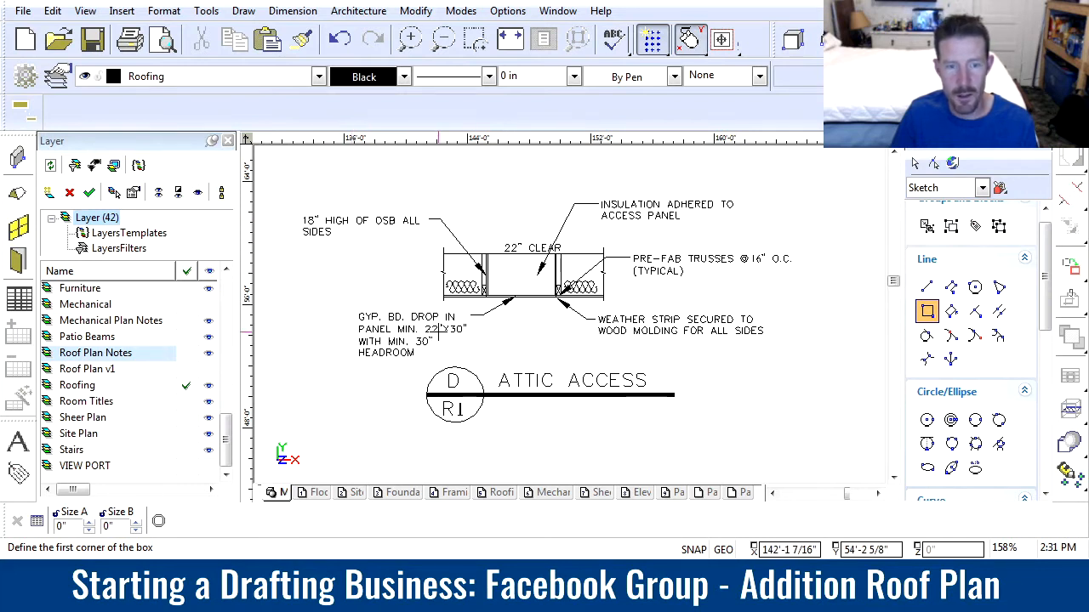
scroll(356, 363, "down", 3)
scroll(438, 331, "down", 1)
scroll(544, 323, "up", 2)
scroll(466, 313, "up", 2)
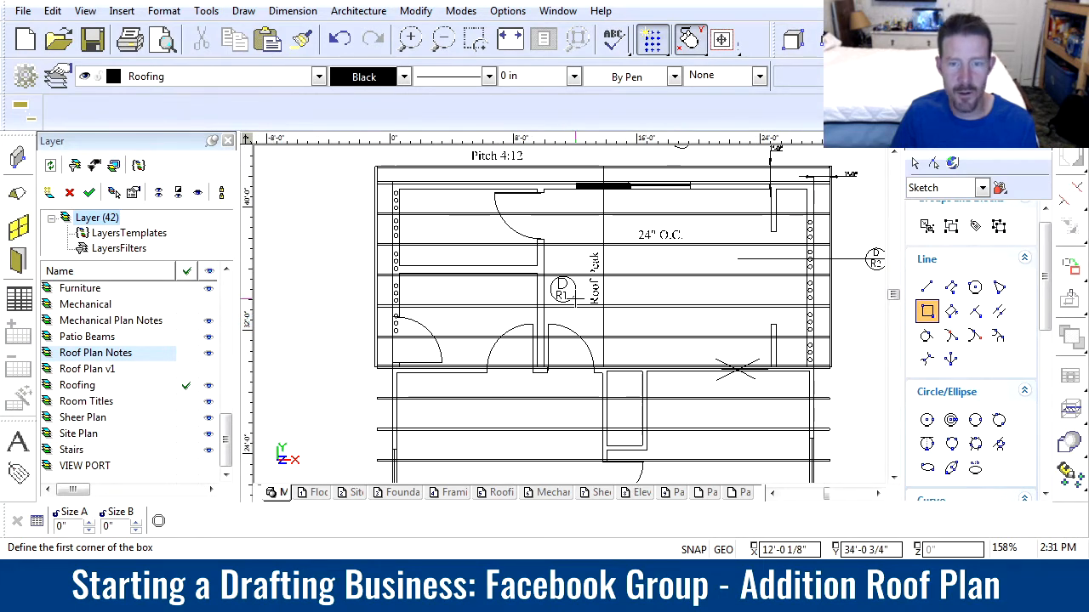
scroll(574, 298, "up", 2)
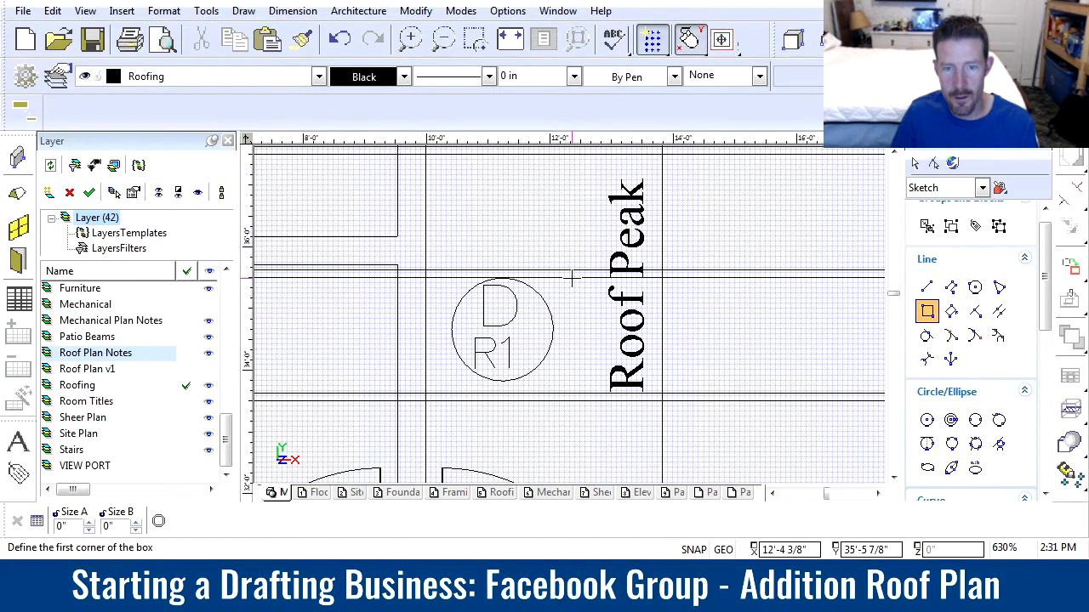
scroll(572, 277, "up", 2)
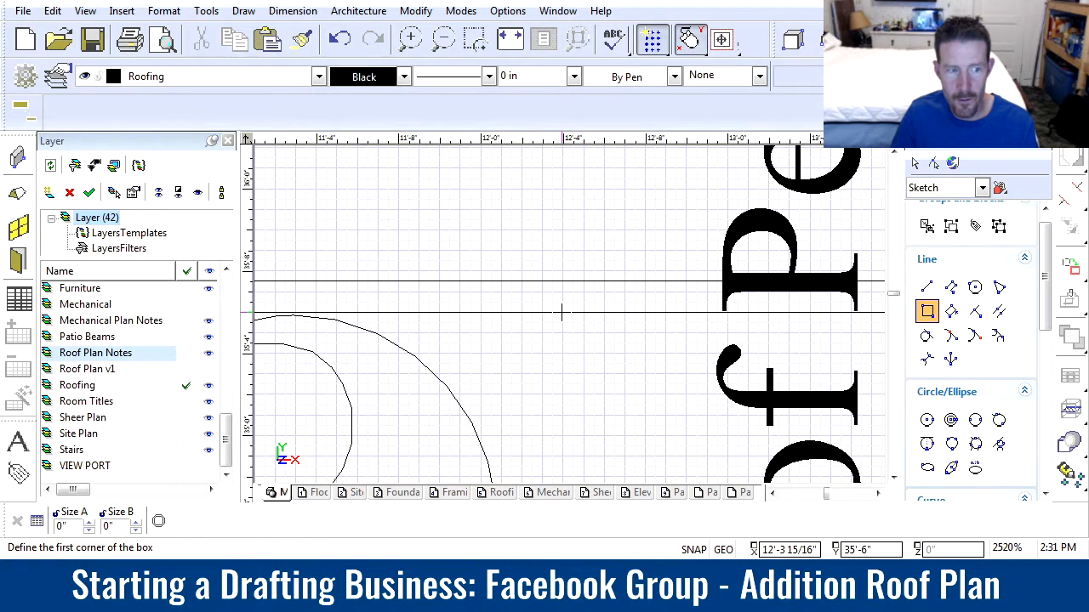
left_click(561, 313)
scroll(565, 304, "down", 3)
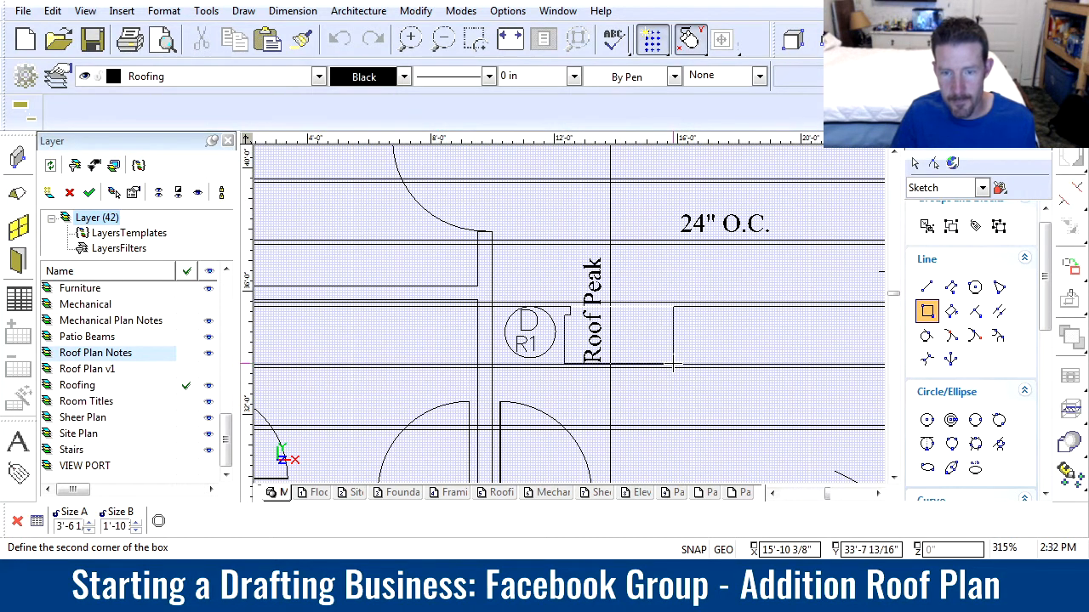
type("3")
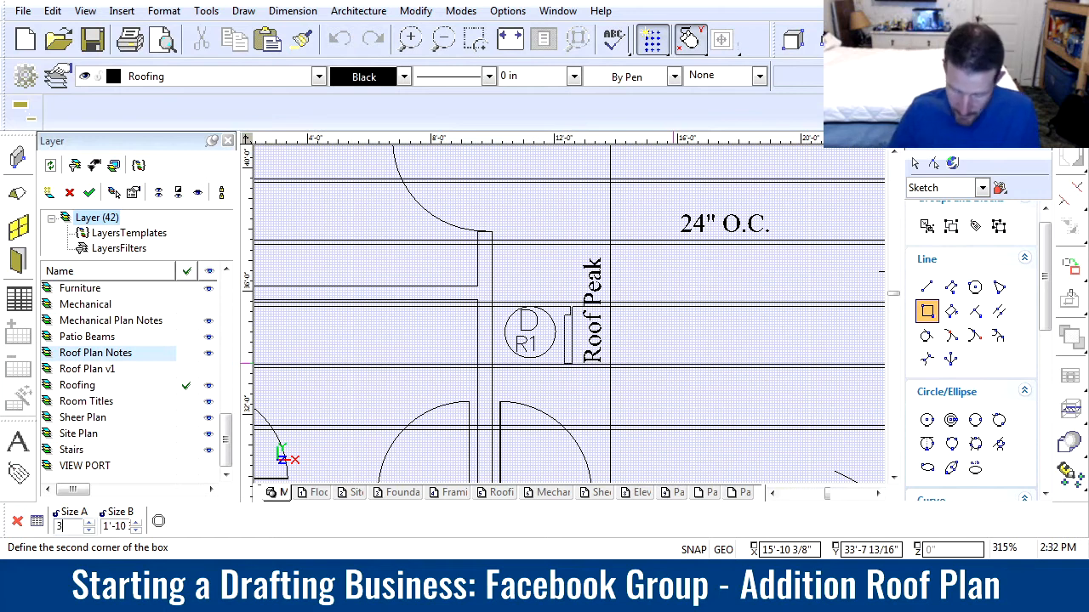
key("Tab")
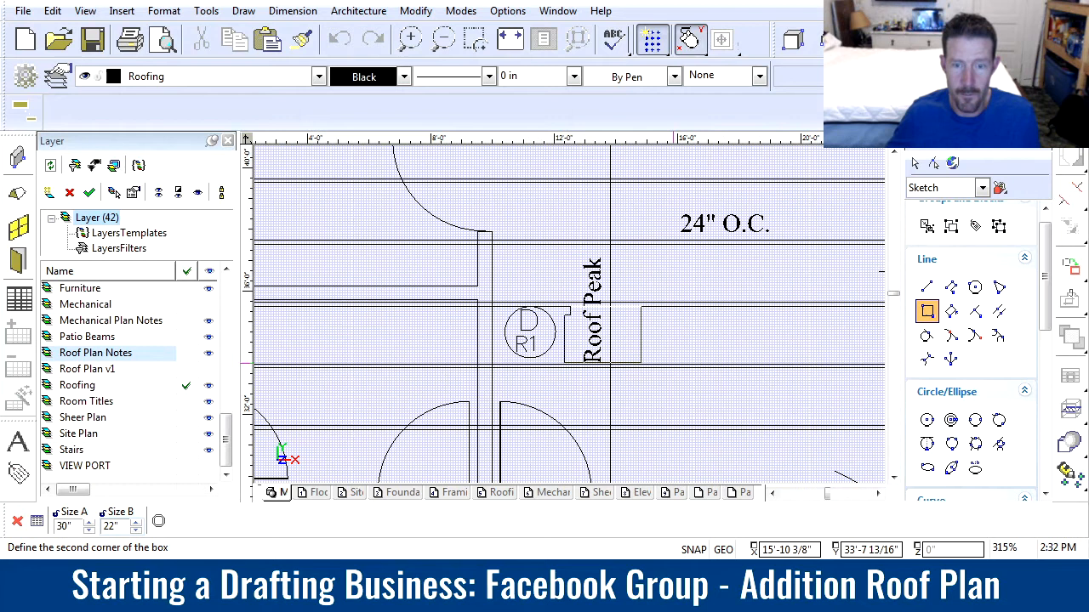
type("22")
key("Return")
key("Escape")
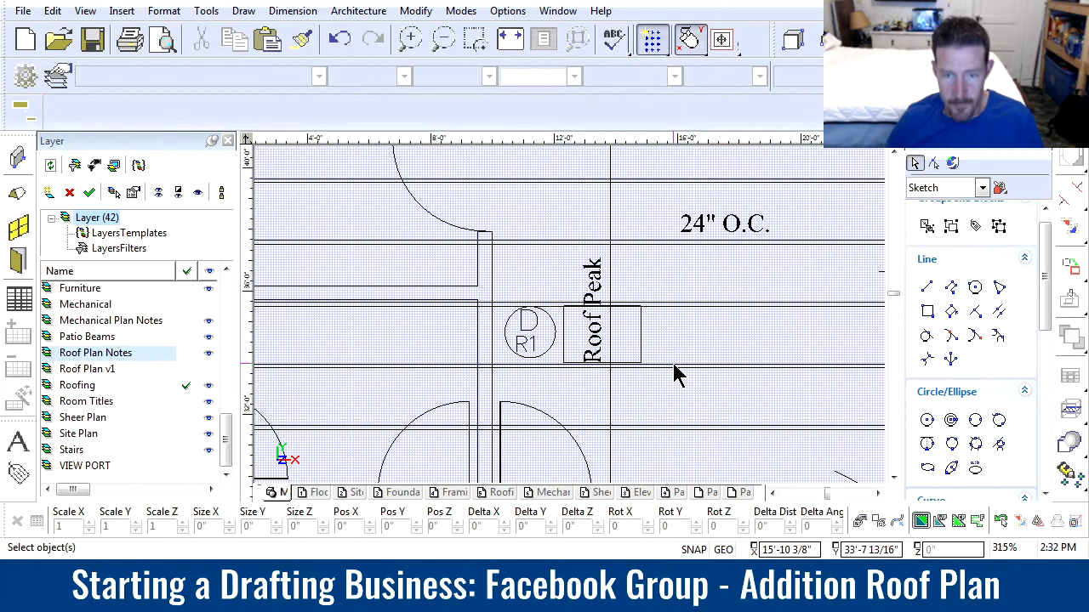
Move the attic access rectangle to the wall side of the Roof Peak label and centre the D/R1 bubble inside it
scroll(600, 344, "up", 2)
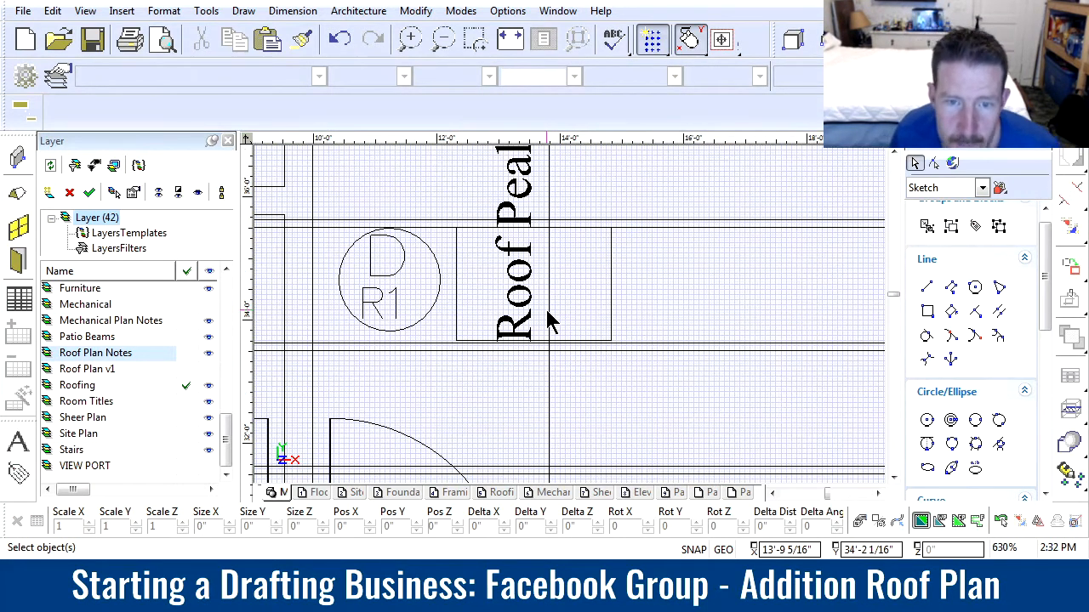
left_click(458, 322)
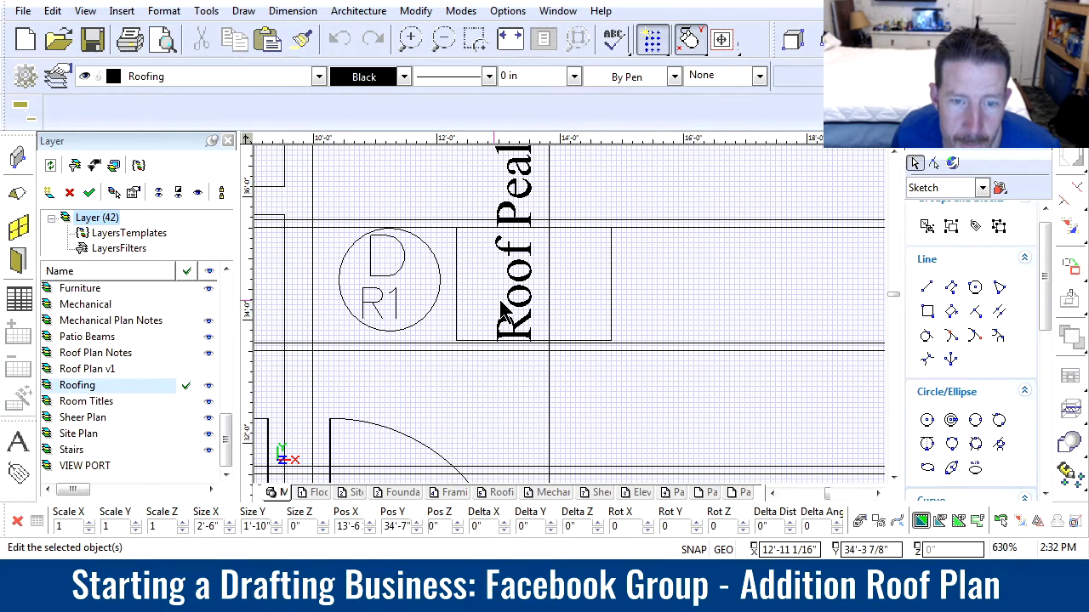
left_click_drag(530, 284, 323, 285)
left_click(645, 289)
left_click_drag(426, 321, 403, 287)
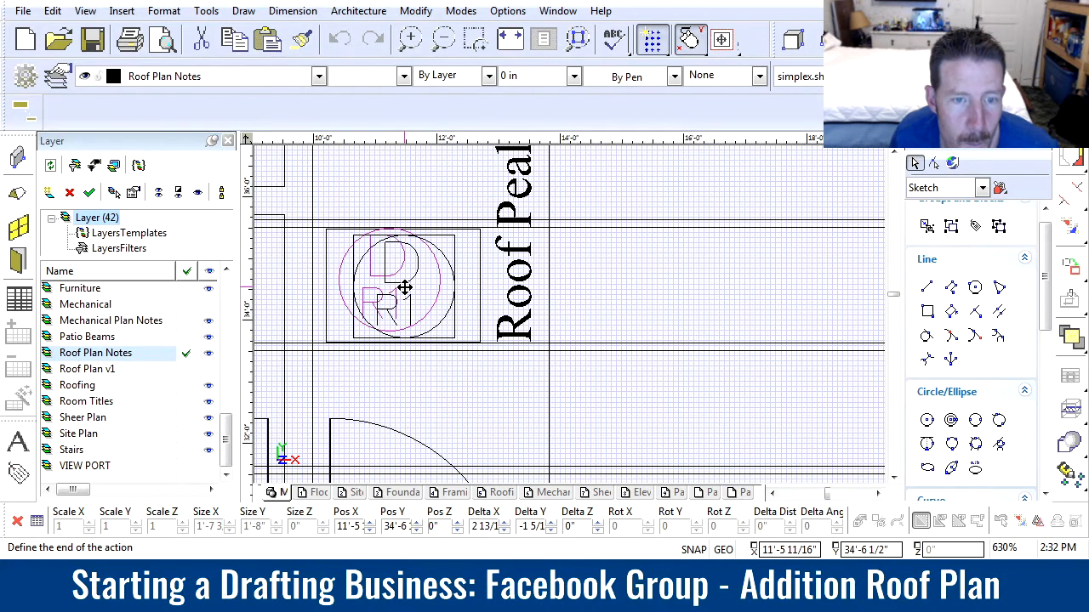
scroll(554, 328, "down", 3)
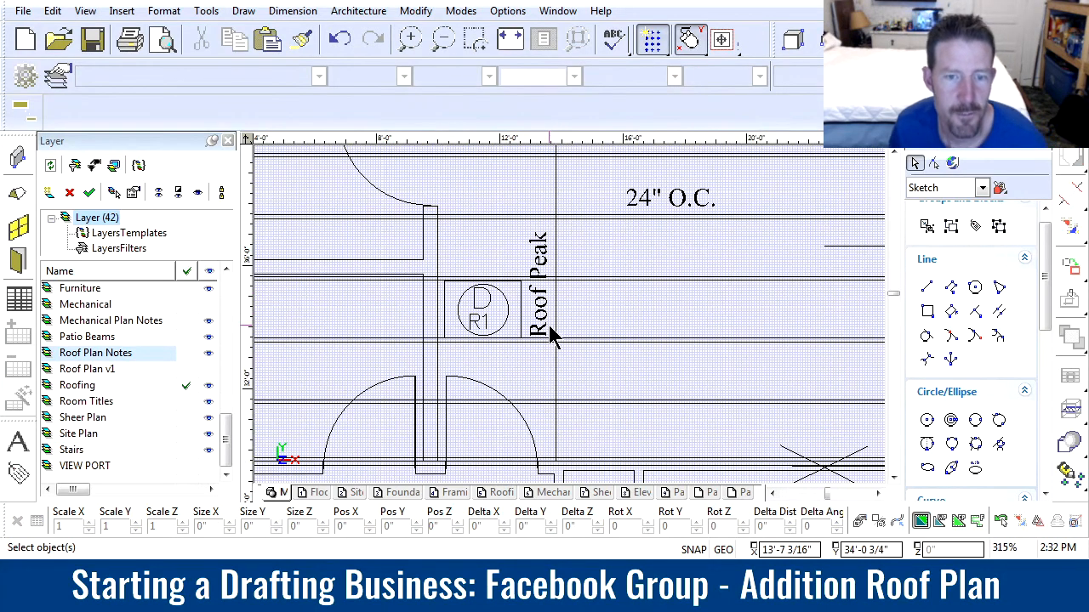
scroll(561, 327, "up", 2)
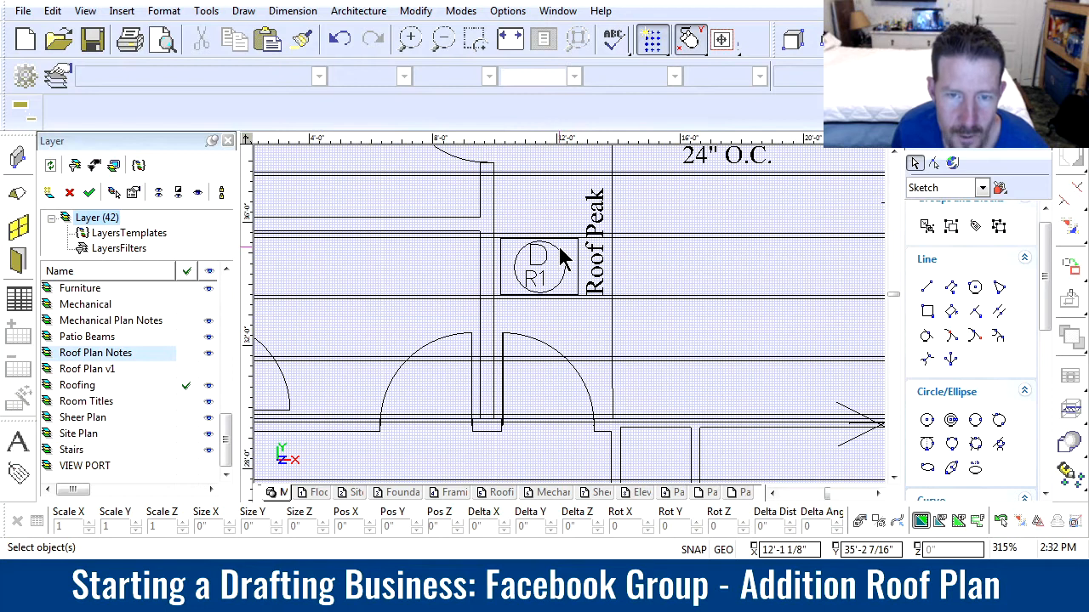
Shorten the D/R3 bubble's horizontal leader to about 1'-5" so it only divides the circle
scroll(565, 287, "down", 1)
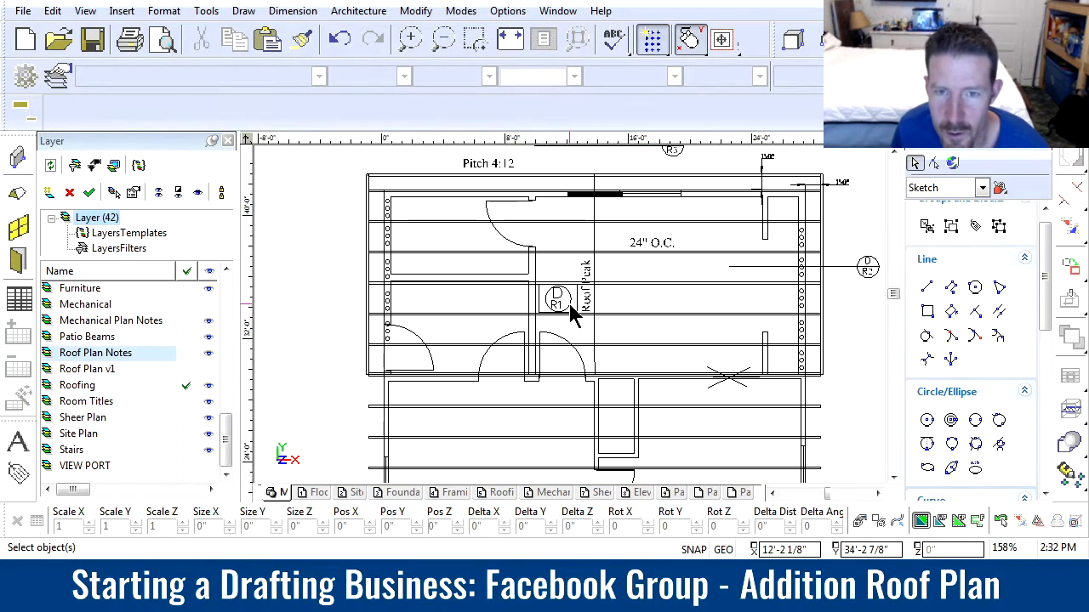
middle_click_drag(677, 161, 571, 322)
scroll(578, 310, "up", 1)
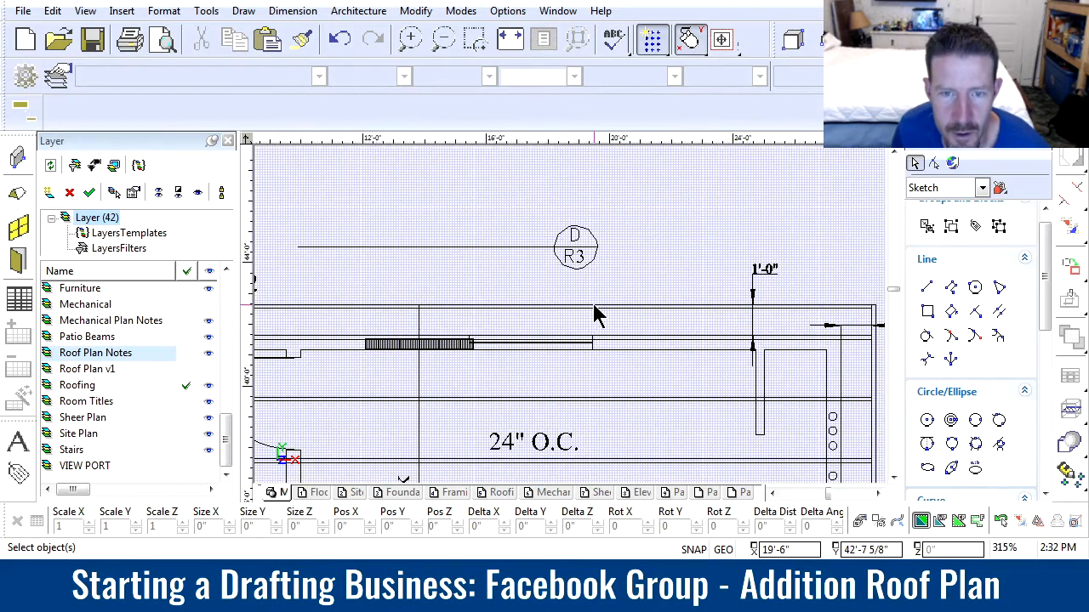
left_click(489, 248)
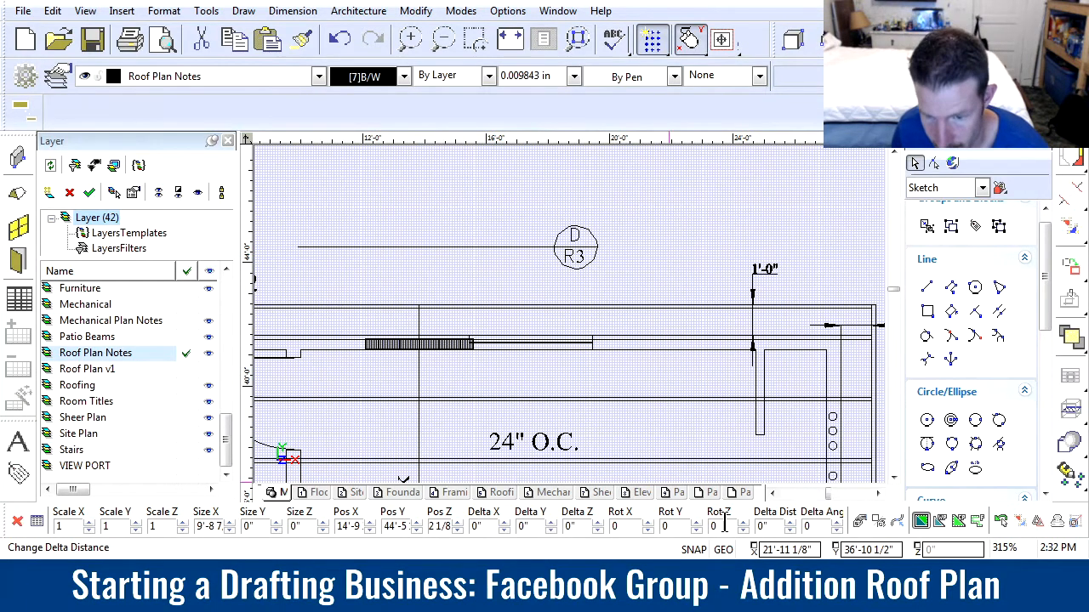
left_click(298, 249)
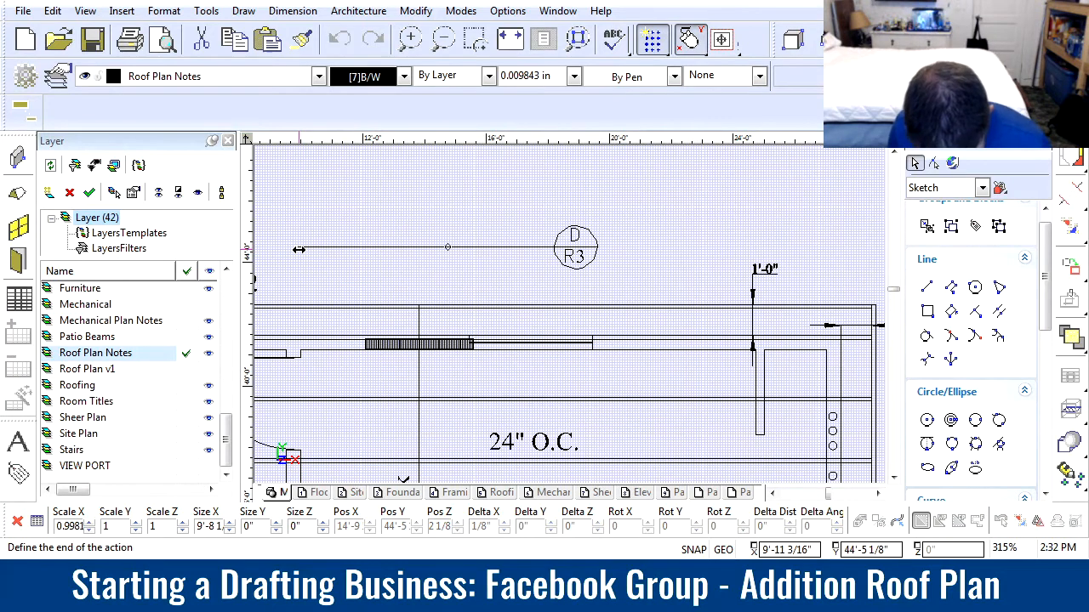
left_click(553, 248)
left_click(722, 269)
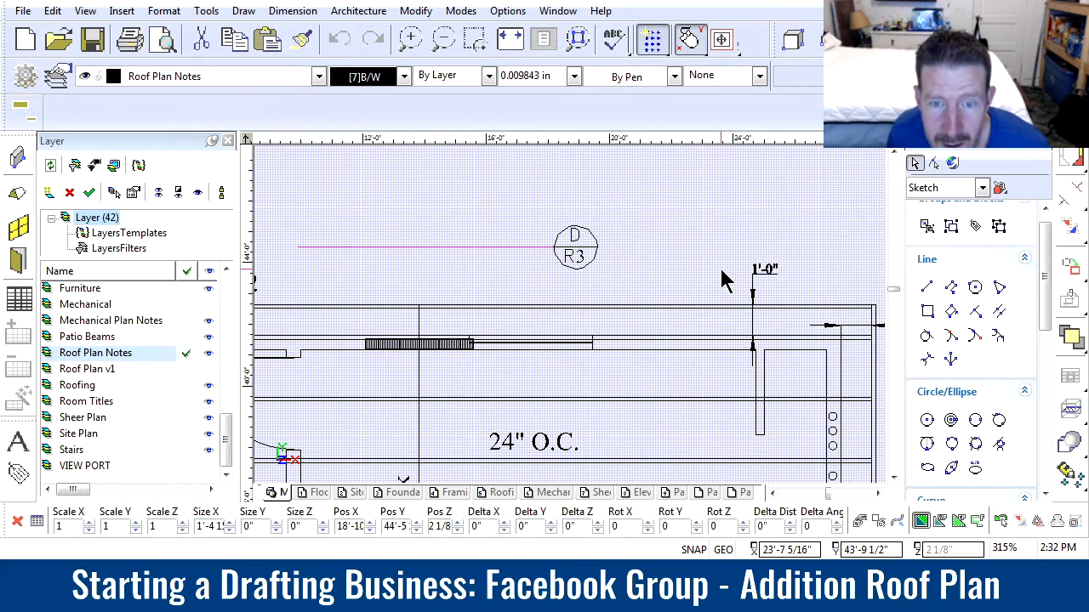
Copy the D/R3 bubble's dividing line into the D/R1 bubble and stretch it to about 1'-7" to span the circle
left_click(586, 248)
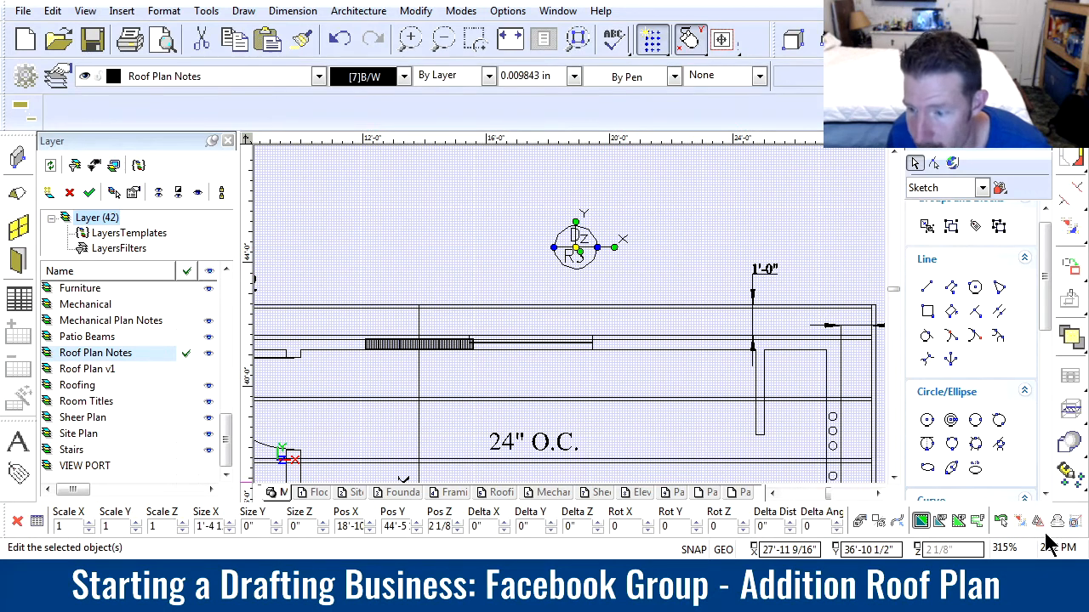
left_click(576, 248)
scroll(510, 314, "down", 1)
scroll(480, 439, "up", 1)
scroll(570, 314, "up", 2)
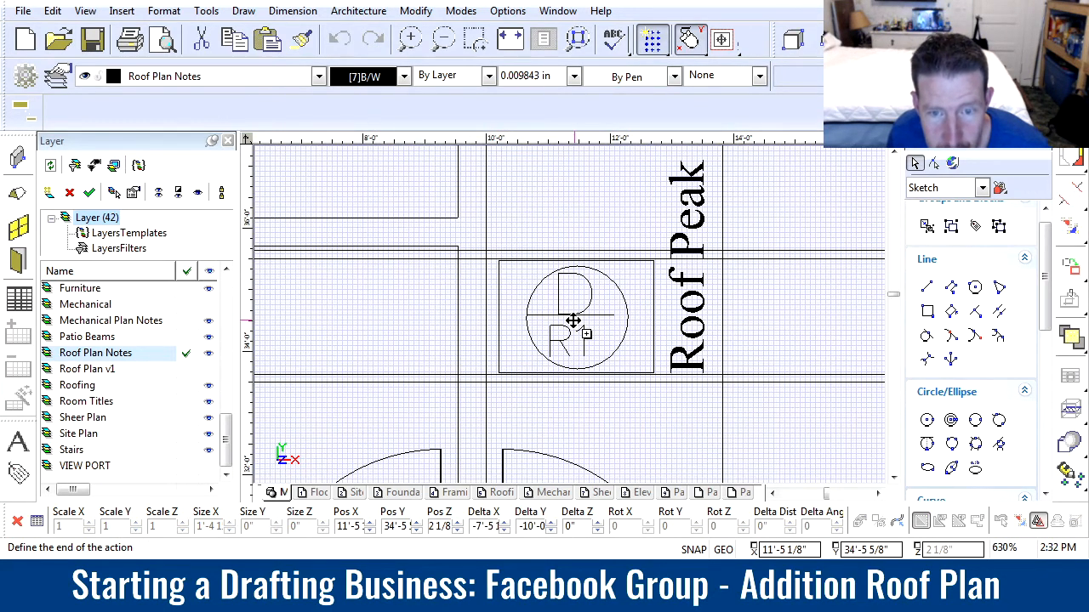
left_click(569, 318)
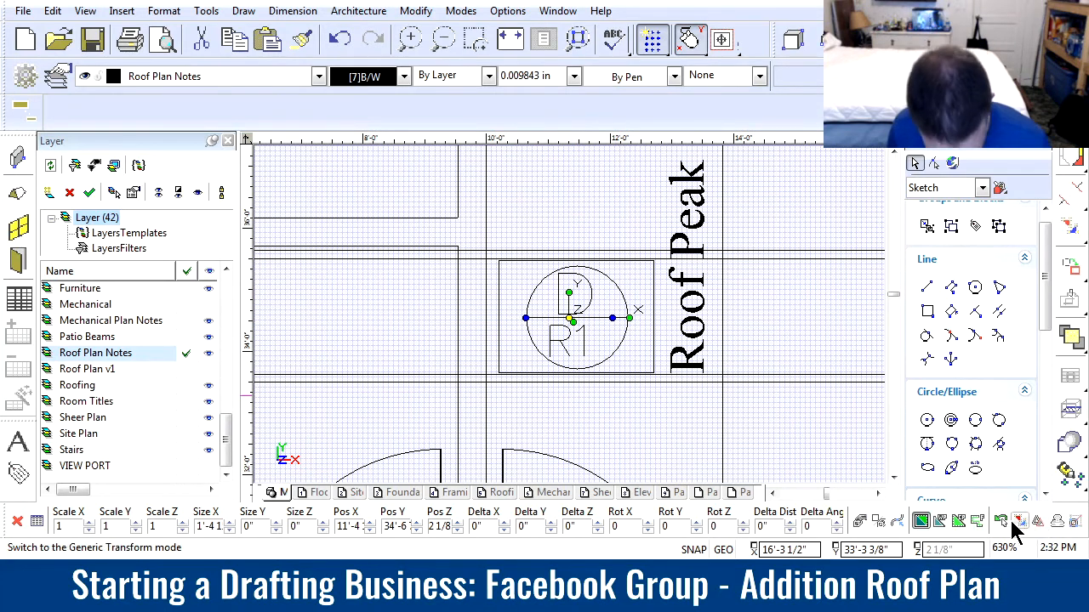
mouse_move(613, 318)
left_mouse_down()
mouse_move(637, 320)
mouse_move(629, 324)
left_mouse_up()
Reposition the D in the upper half and the R1 in the lower half of the attic access bubble, centred about the dividing line
left_click(574, 292)
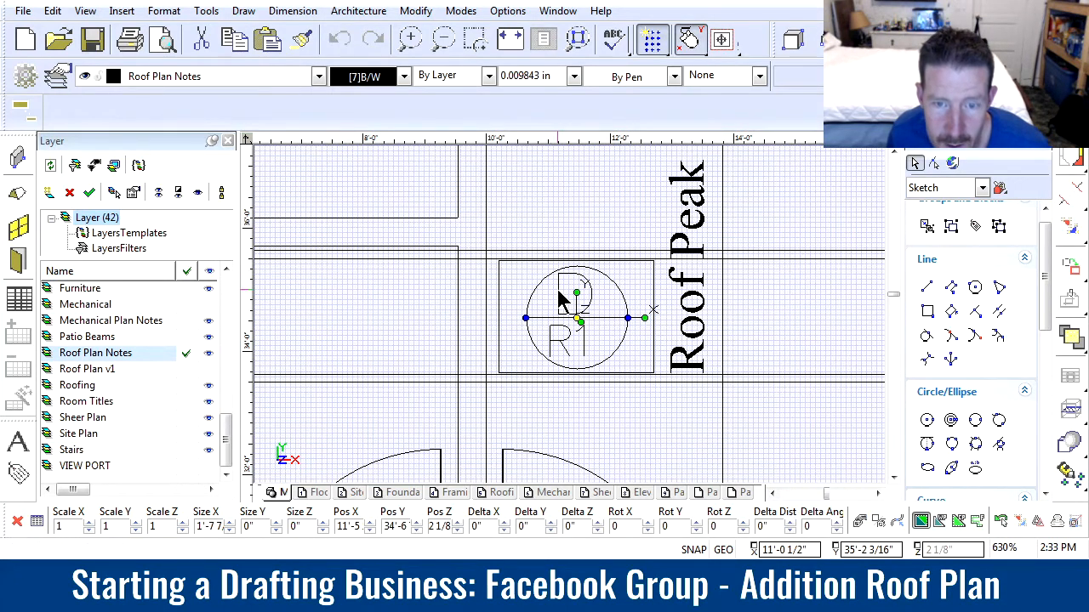
left_click_drag(593, 313, 606, 378)
left_click(659, 300)
left_click(576, 336)
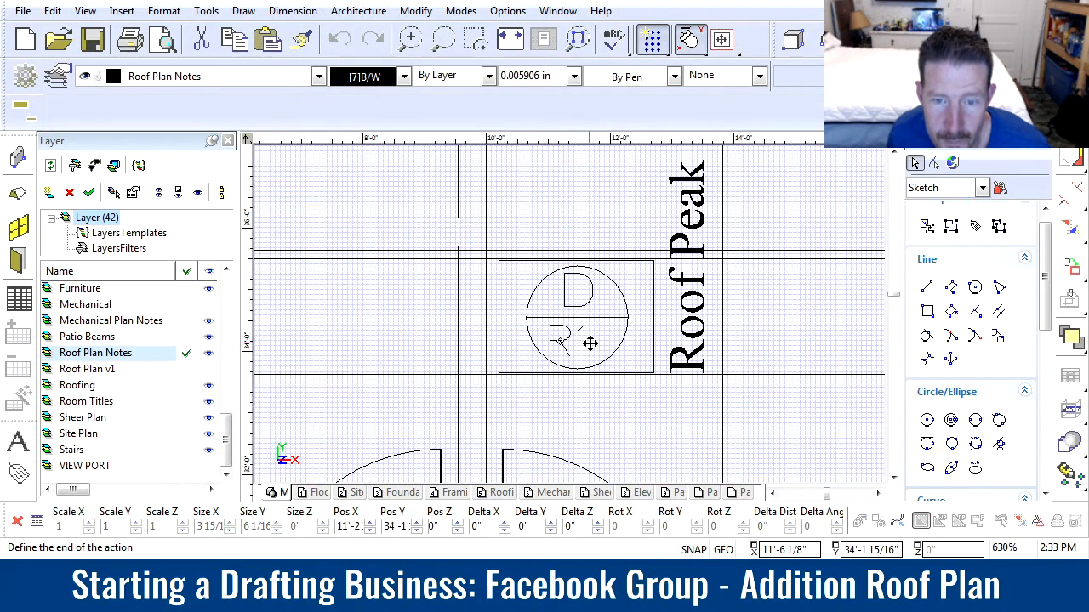
left_click(575, 339)
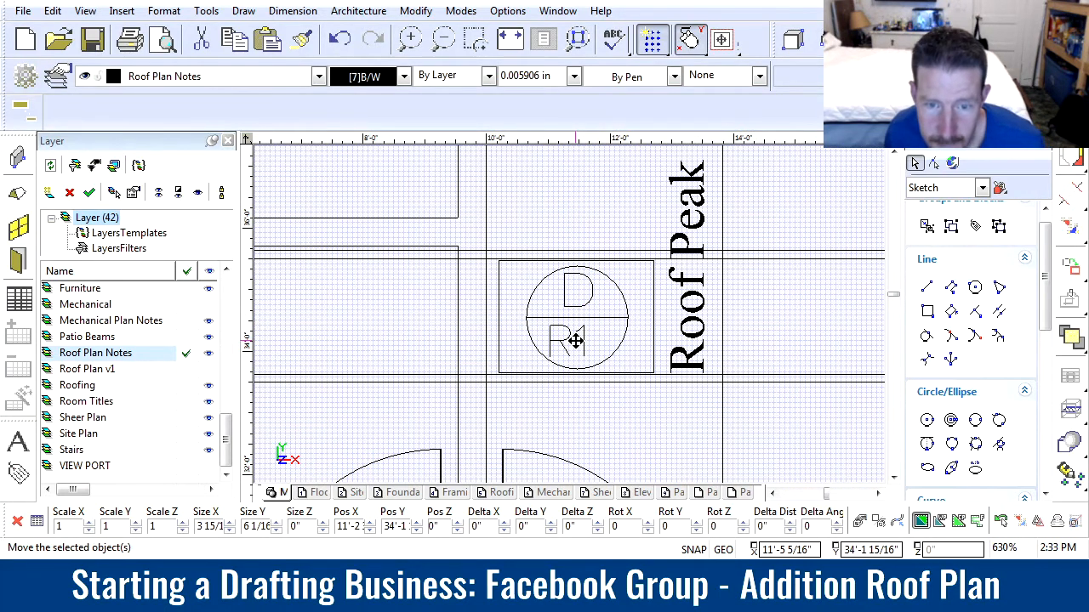
left_click_drag(516, 311, 618, 390)
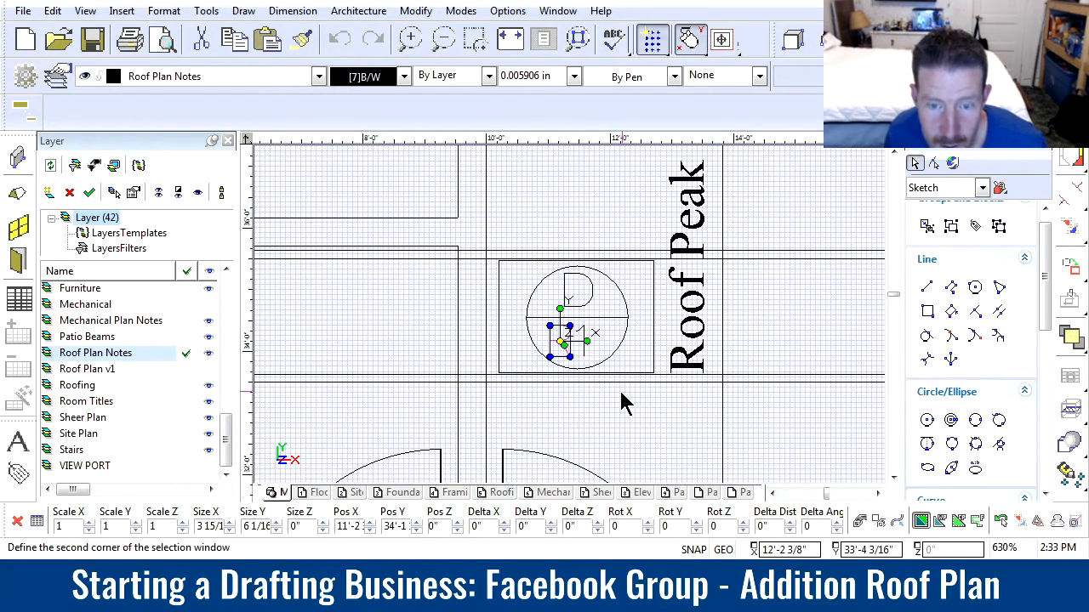
left_click(592, 341)
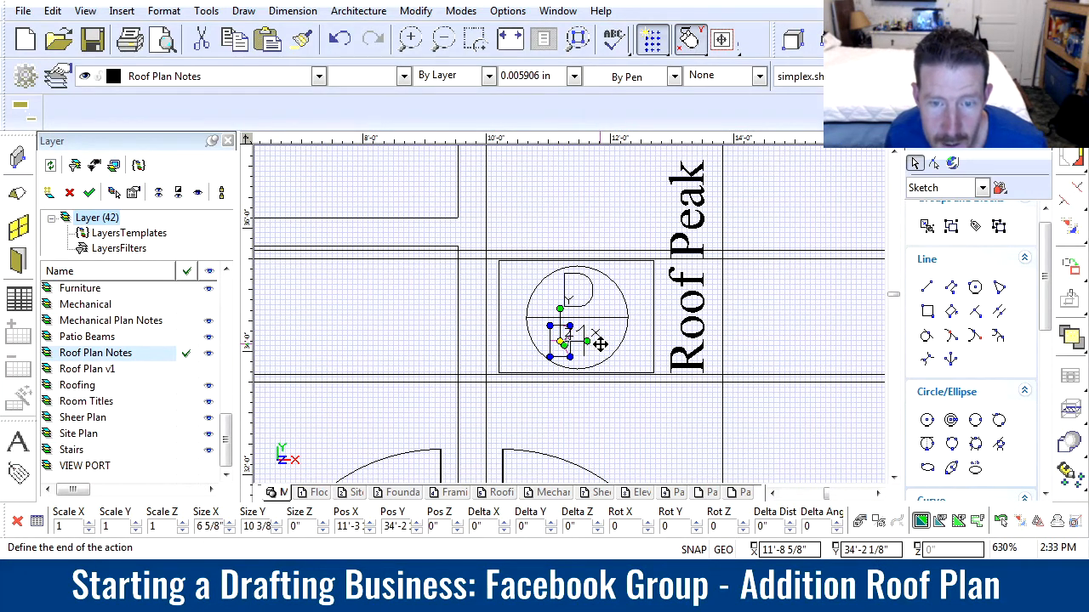
left_click(603, 344)
left_click(792, 329)
Change the numeral 3 in the D/R3 bubble to the simplex font
scroll(574, 316, "down", 4)
scroll(576, 321, "up", 4)
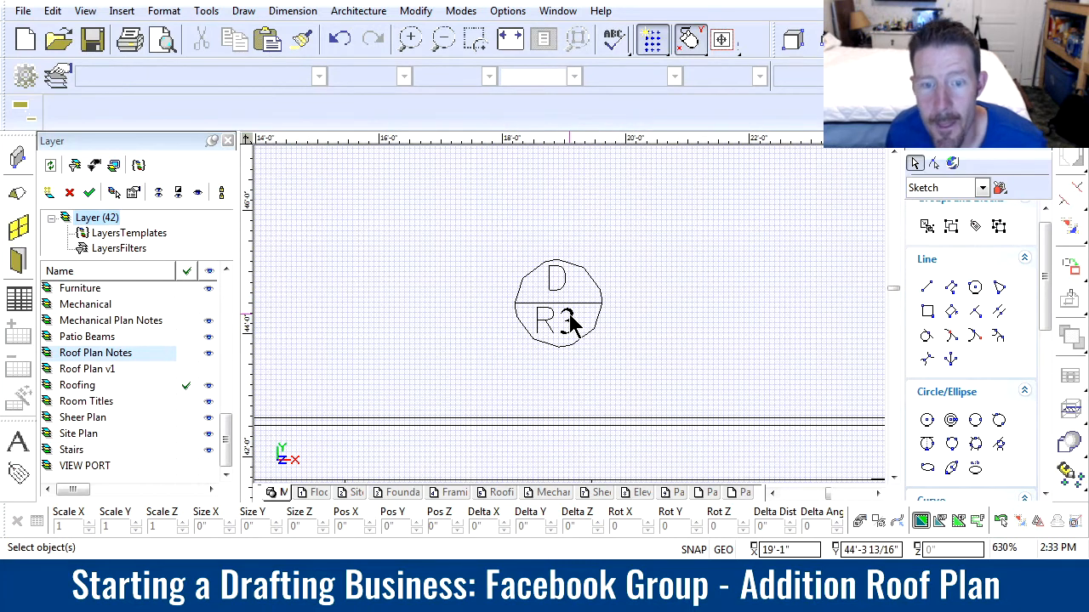
left_click(574, 327)
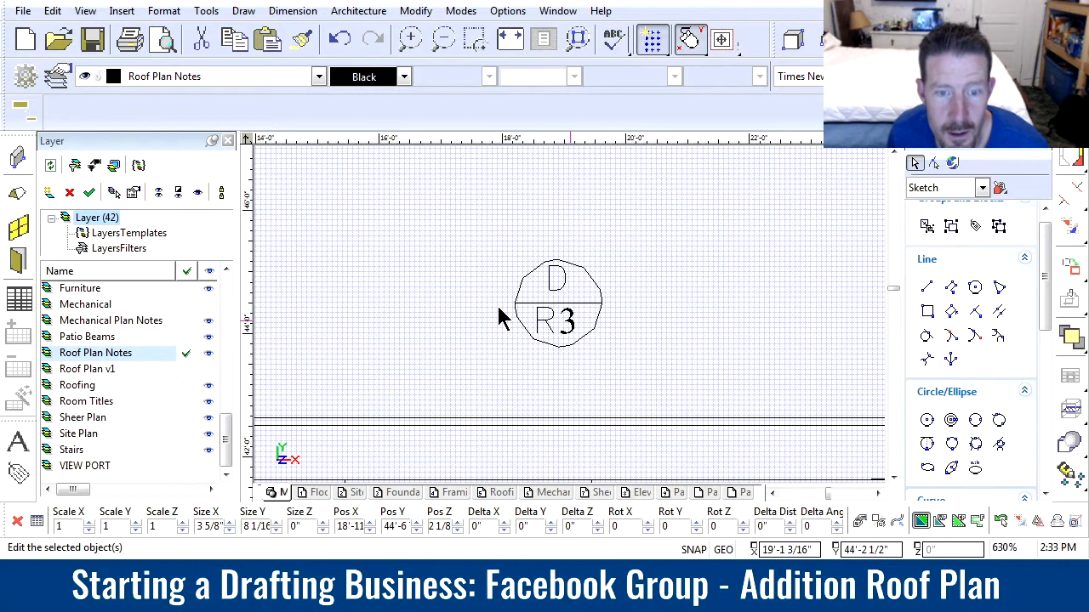
left_click(496, 417)
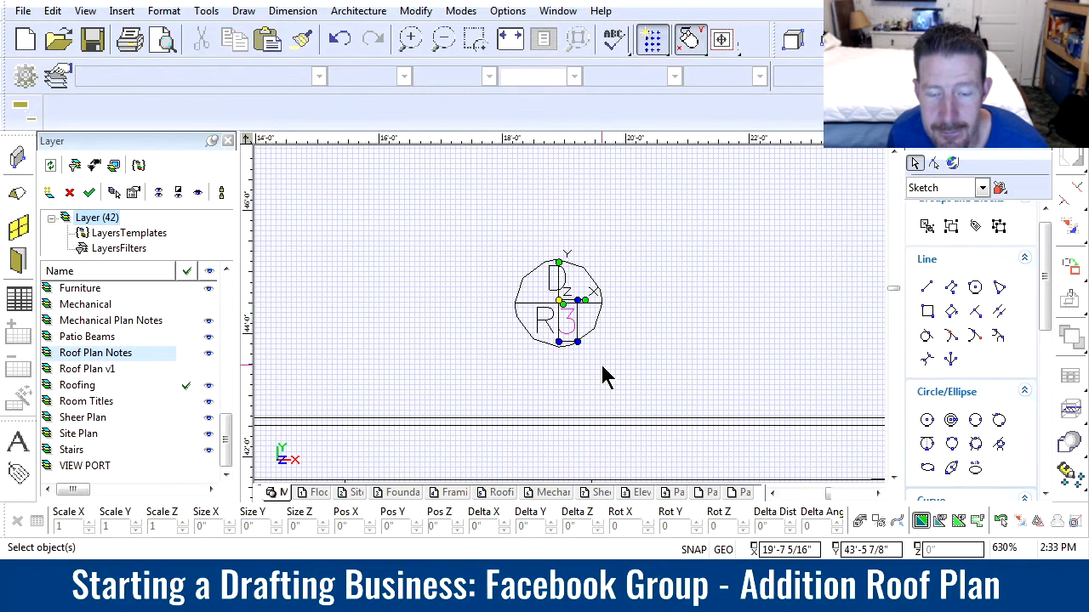
Move the whole D/R3 bubble about 1'-4" toward the 1'-0" overhang dimension
scroll(586, 357, "down", 2)
left_click_drag(495, 239, 596, 319)
left_click_drag(546, 283, 592, 288)
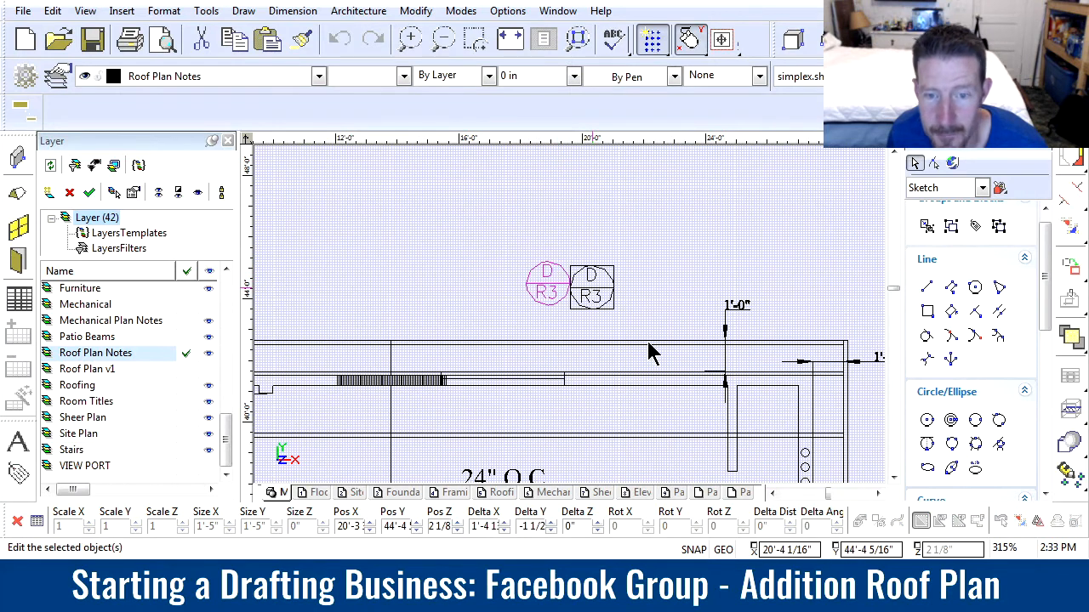
left_click(739, 344)
Draw a vertical leader line from the base of the D/R3 bubble down to the first full rafter inside the wall
left_click(935, 286)
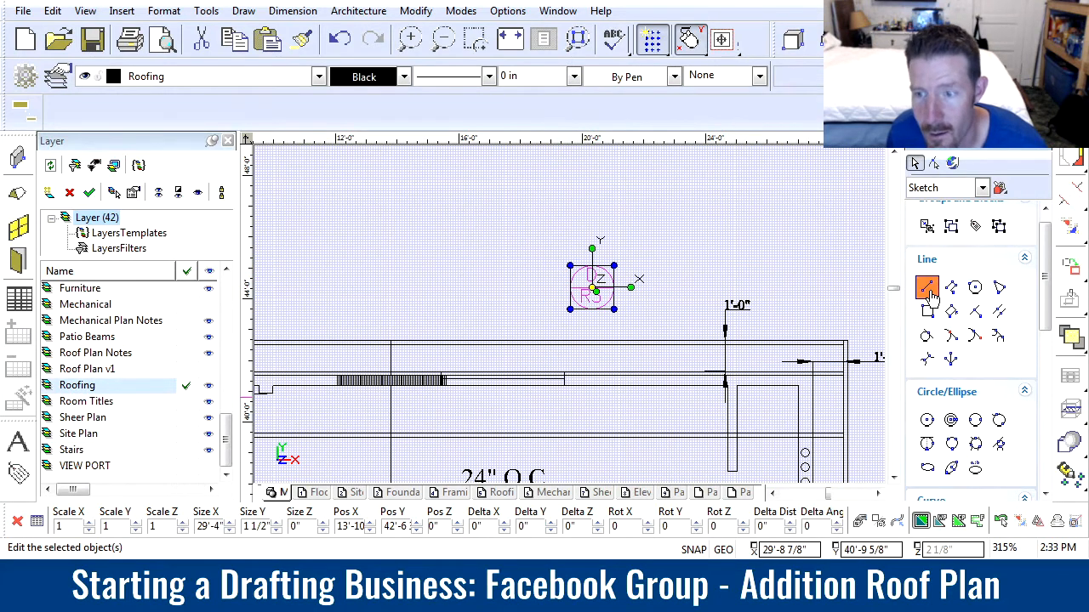
left_click(592, 309)
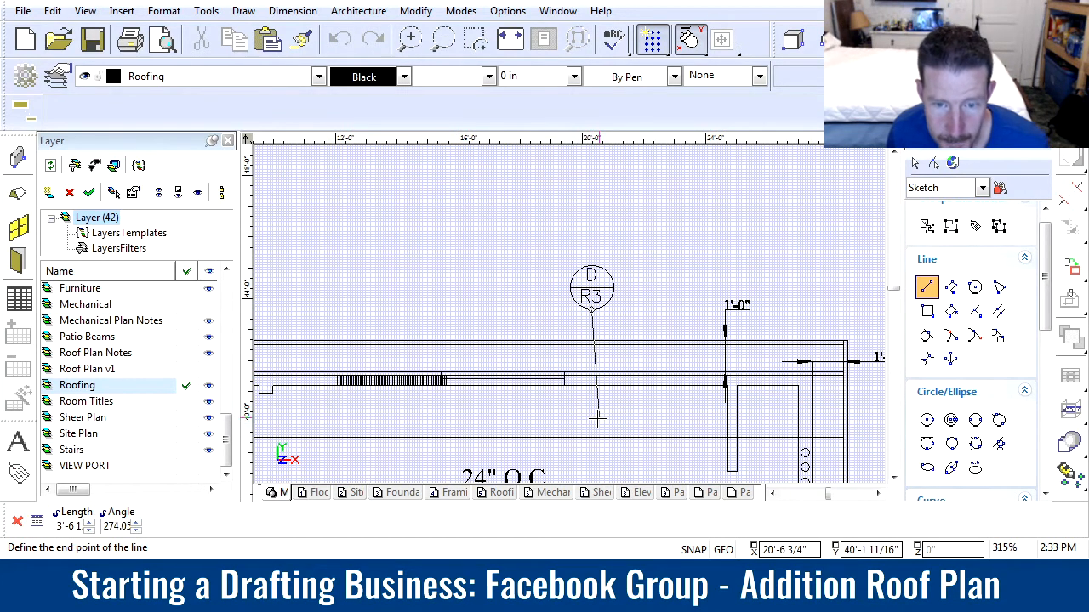
key("Tab")
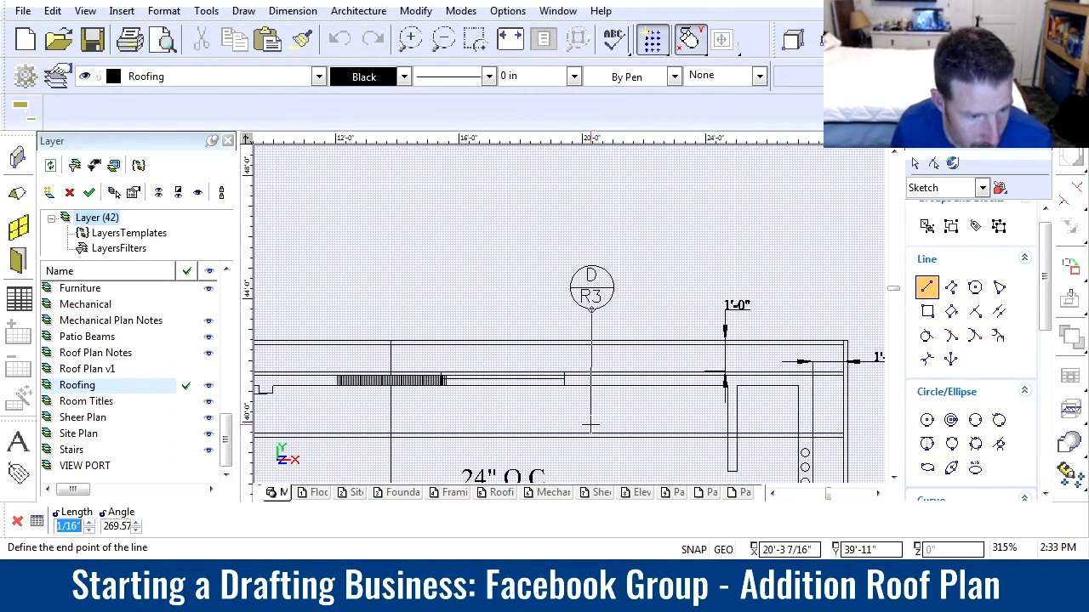
key("Tab")
type("2")
key("Return")
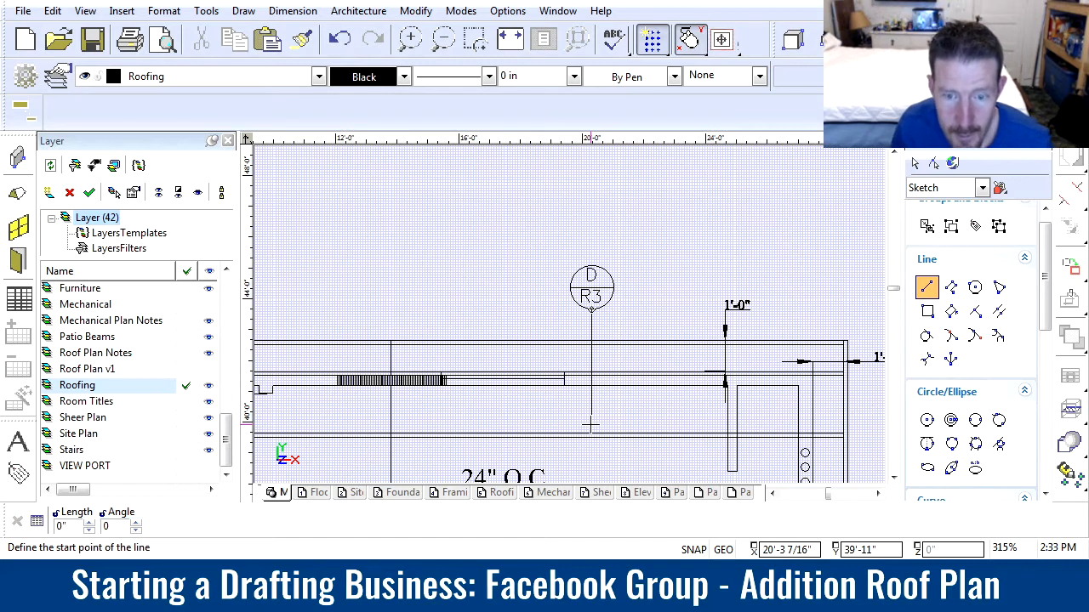
Draw a small solid-filled square at the lower end of the D/R3 bubble's leader line
key("Escape")
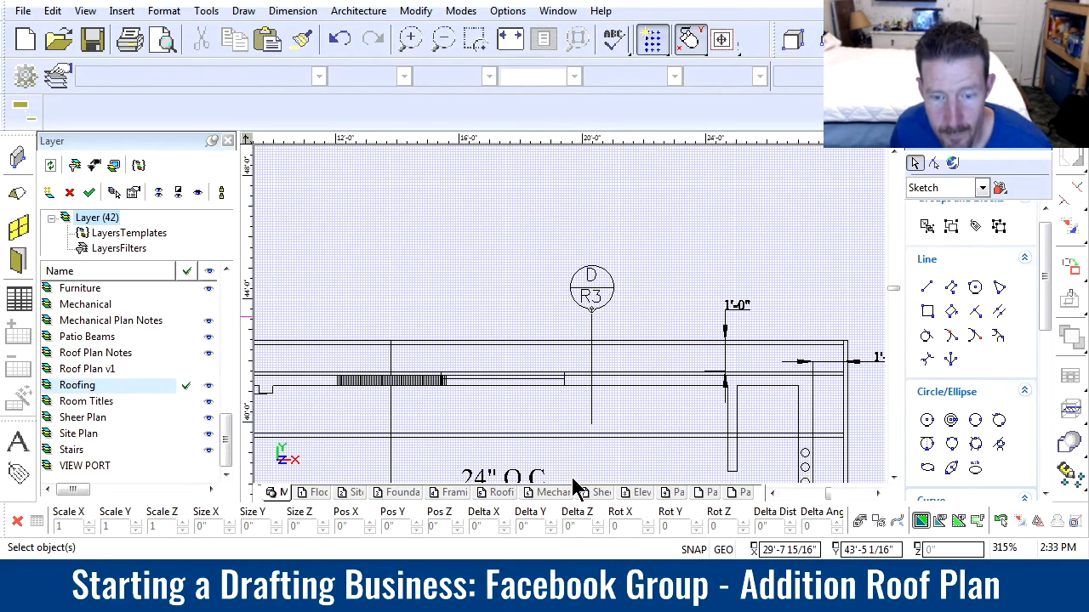
left_click(927, 311)
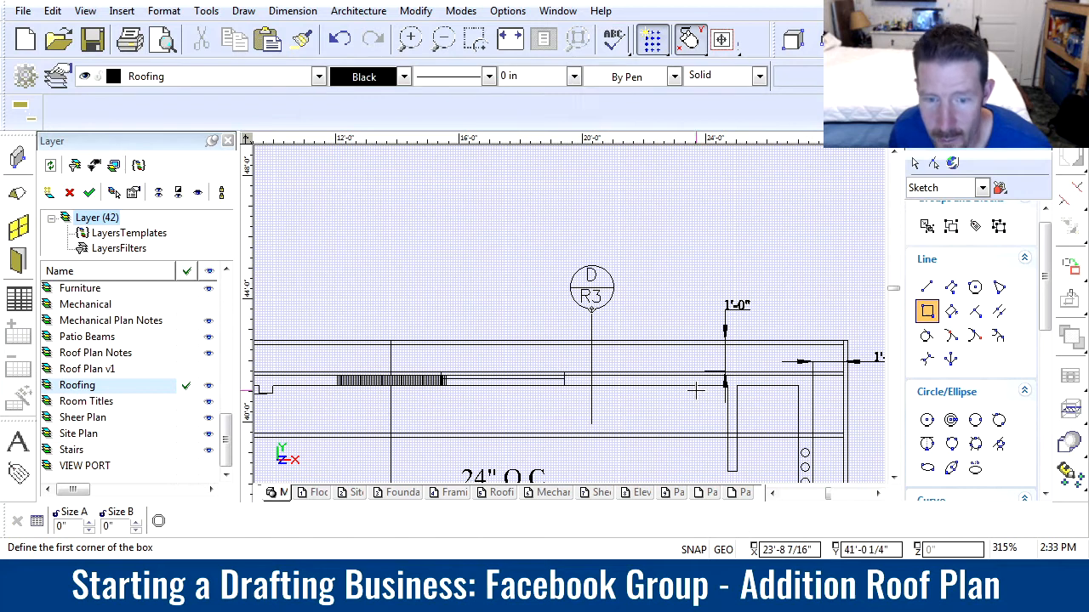
left_click(592, 423)
left_click(603, 413)
scroll(635, 435, "down", 1)
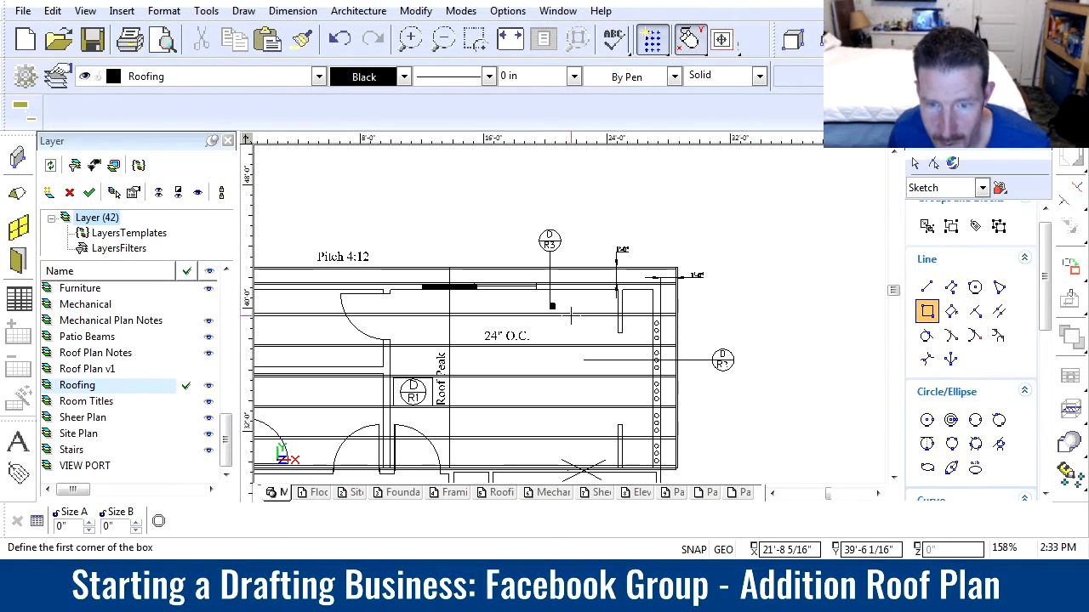
scroll(616, 353, "up", 1)
key("Escape")
Shorten the D/R2 bubble's leader line so that it ends just inside the wall, between two rafters
left_click(564, 330)
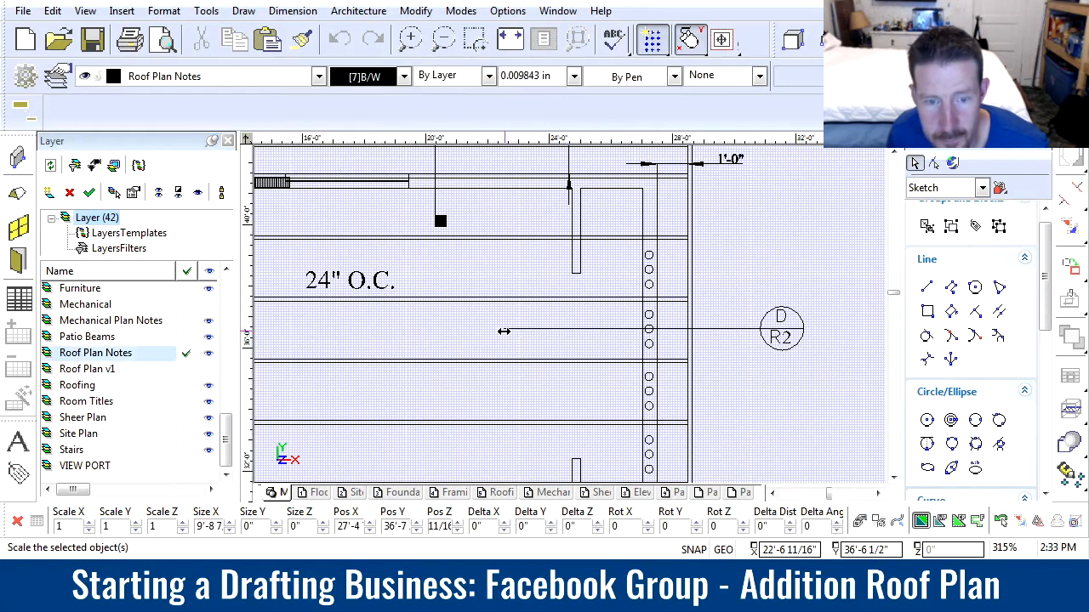
left_click(504, 329)
left_click(587, 330)
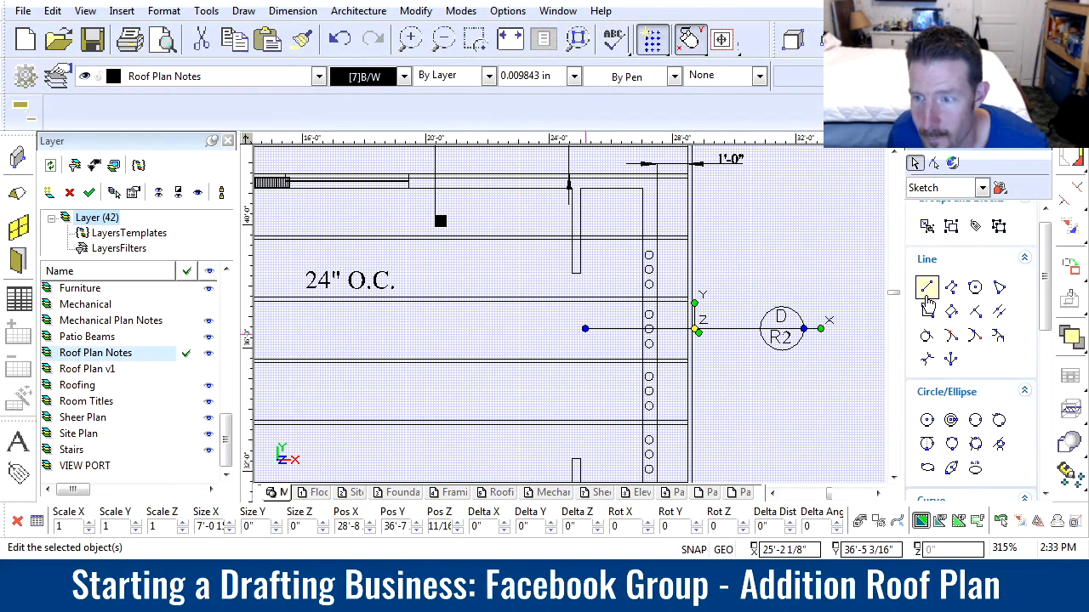
Draw a small solid-filled box, about 6 5/8" by 4 1/8", at the inner end of the D/R2 leader line
left_click(927, 312)
left_click(584, 329)
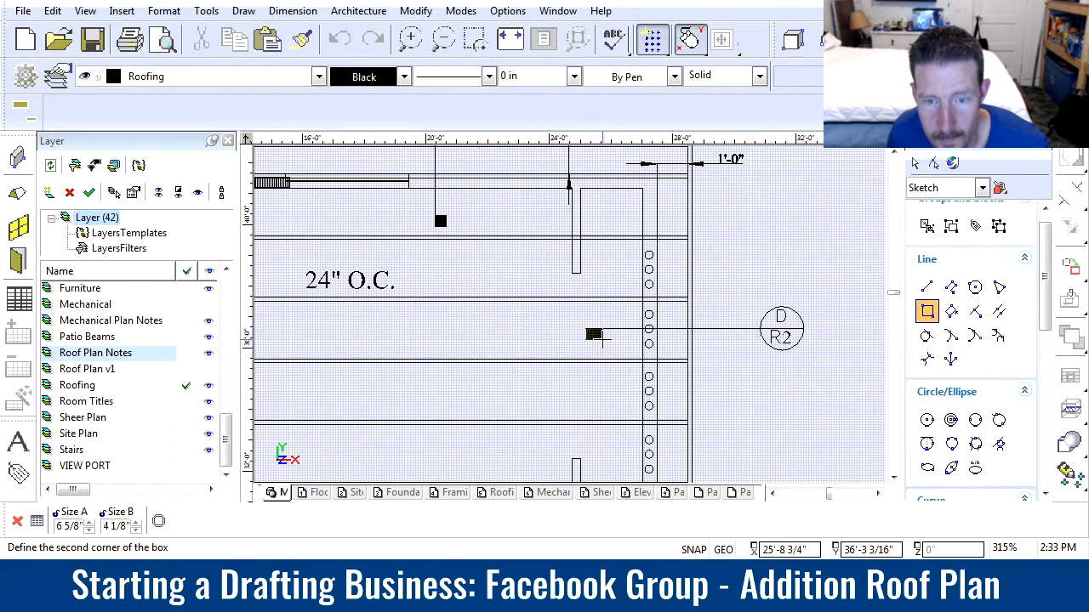
left_click(601, 340)
key("Escape")
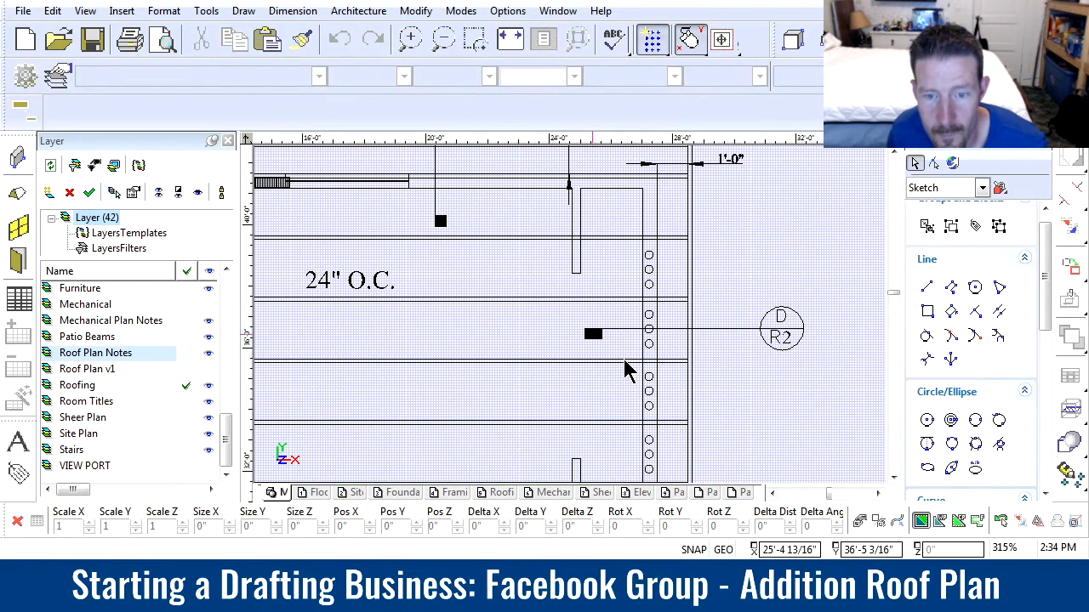
Resize the filled marker on the D/R2 leader to a near square of about 5" by 5"
left_click(594, 335)
left_click(602, 339)
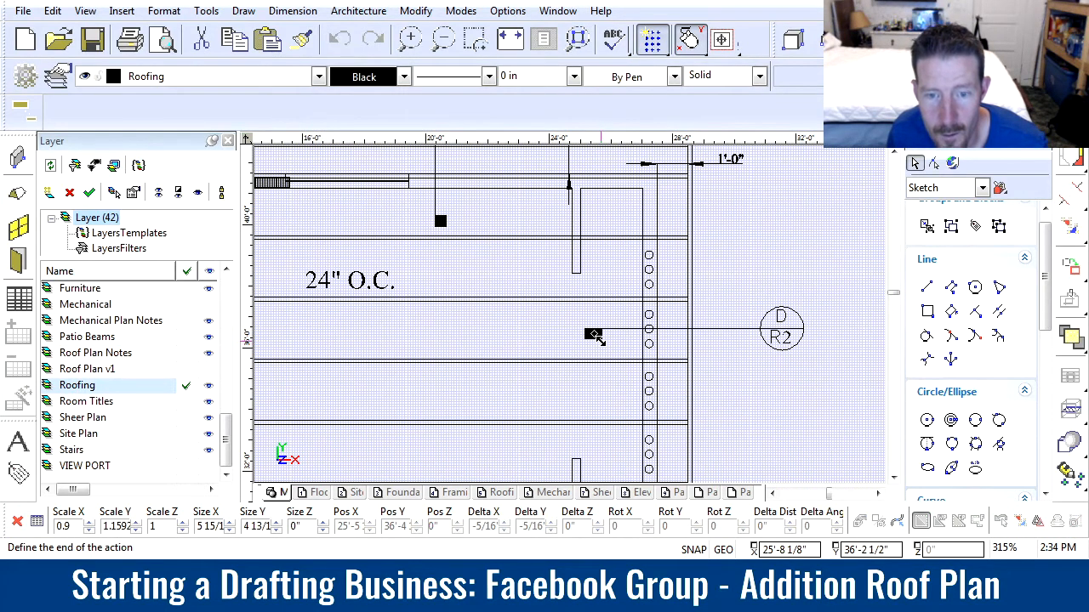
left_click(593, 335)
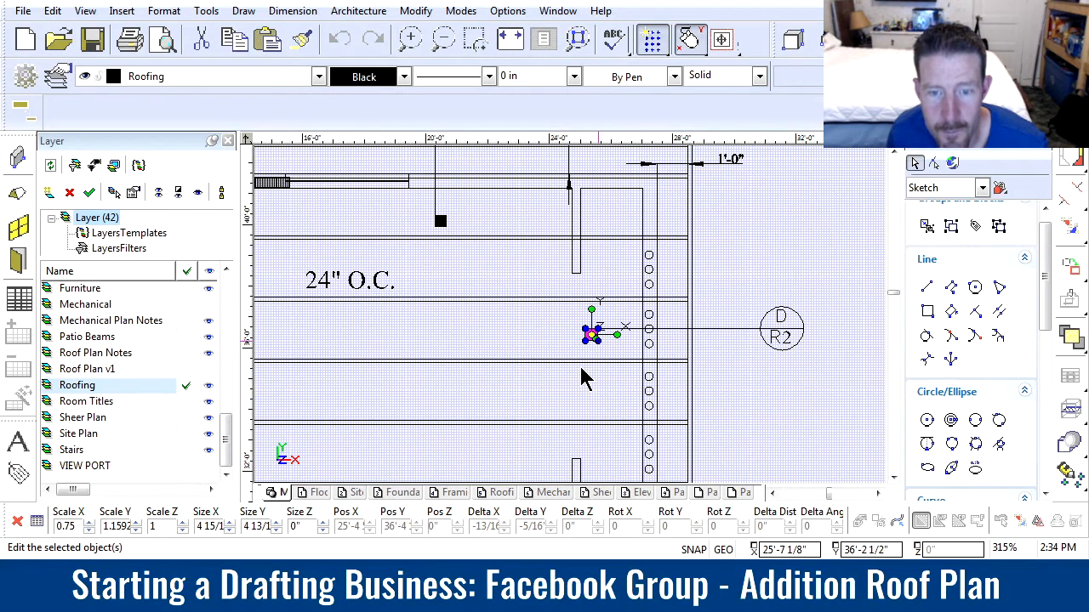
key("Escape")
Stretch the fascia board on the addition's right eave down to the existing roof's lower edge, about 42'-9" long
scroll(573, 327, "down", 6)
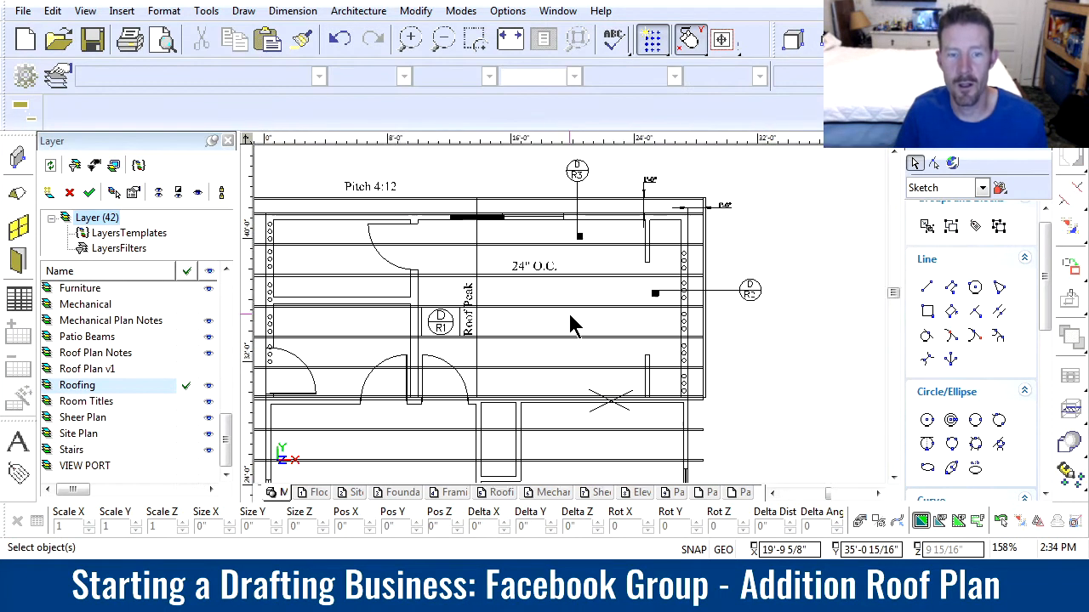
scroll(573, 336, "up", 2)
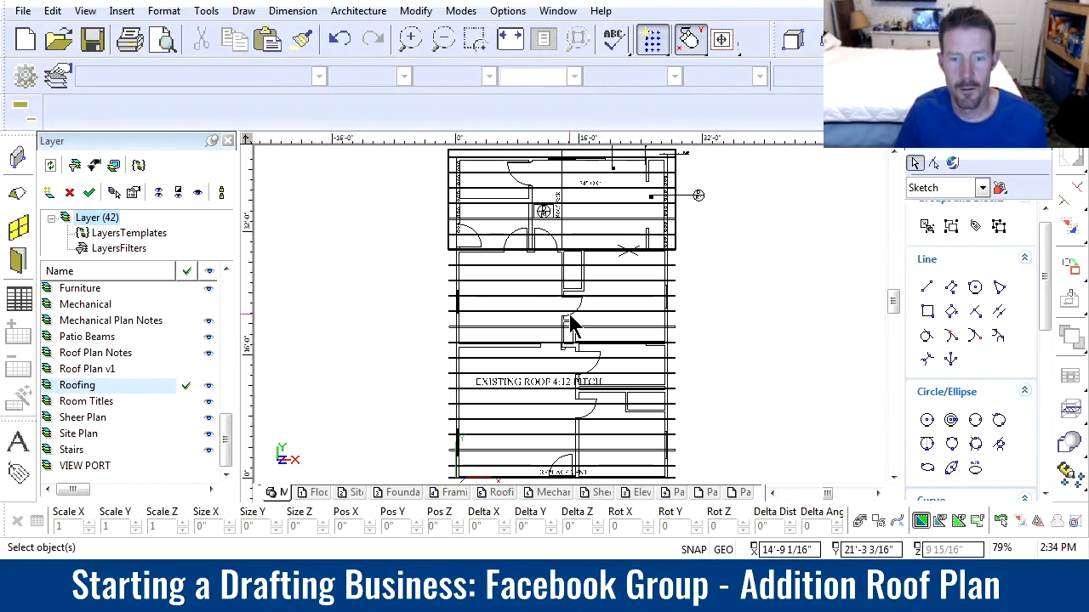
scroll(569, 316, "down", 2)
scroll(571, 323, "up", 2)
scroll(572, 326, "up", 2)
scroll(573, 326, "up", 4)
left_click(551, 320)
left_click(550, 347)
scroll(540, 443, "down", 6)
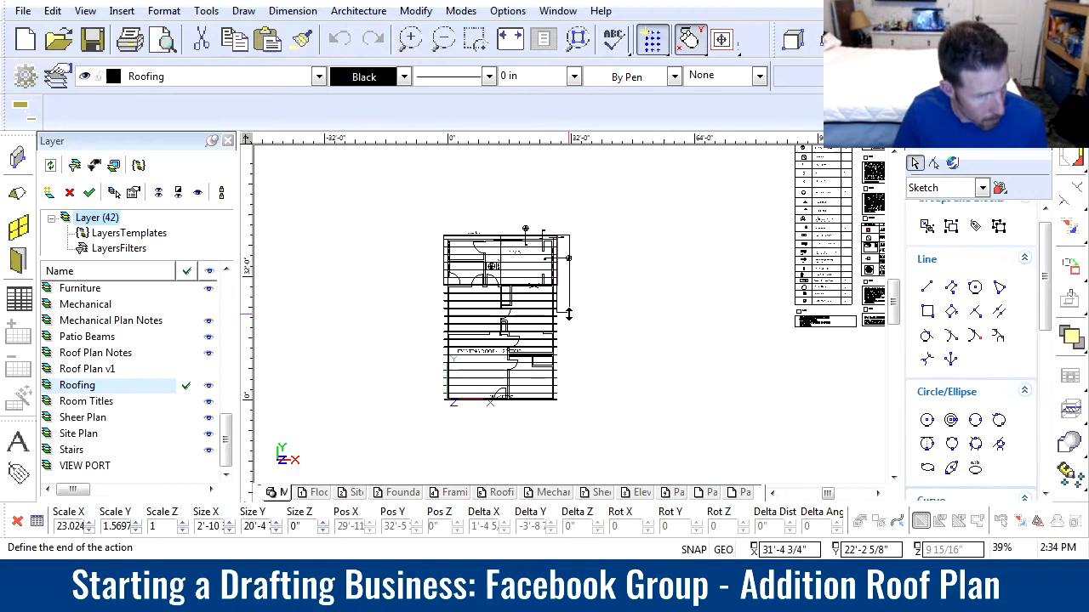
scroll(553, 370, "up", 6)
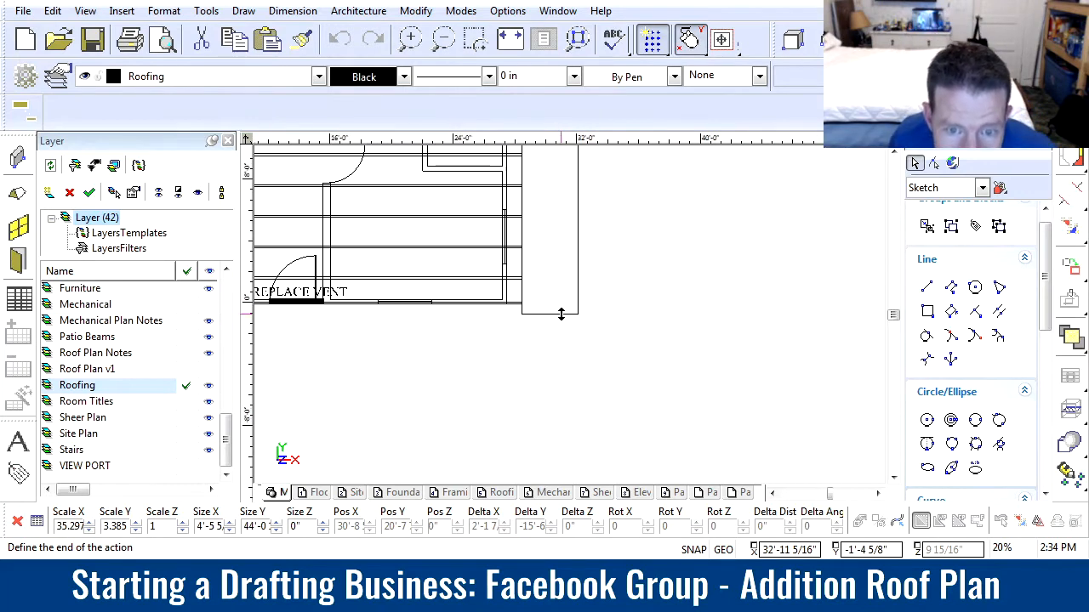
scroll(492, 295, "up", 6)
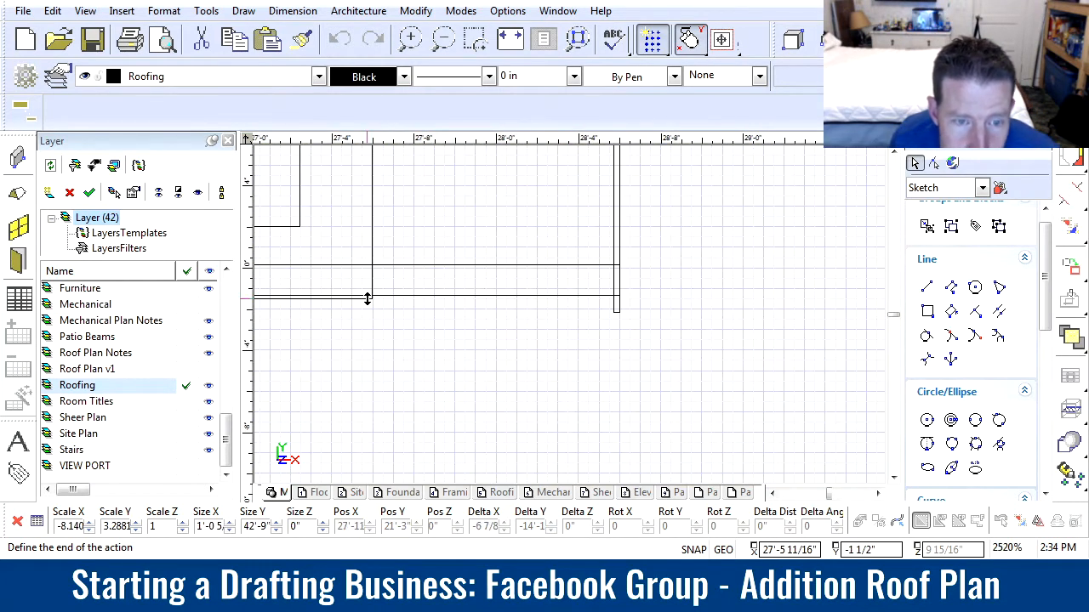
left_click(403, 299)
Narrow the stretched right fascia board to about 1 3/8" wide, keeping it against the outer ends of the rafters
scroll(412, 327, "down", 3)
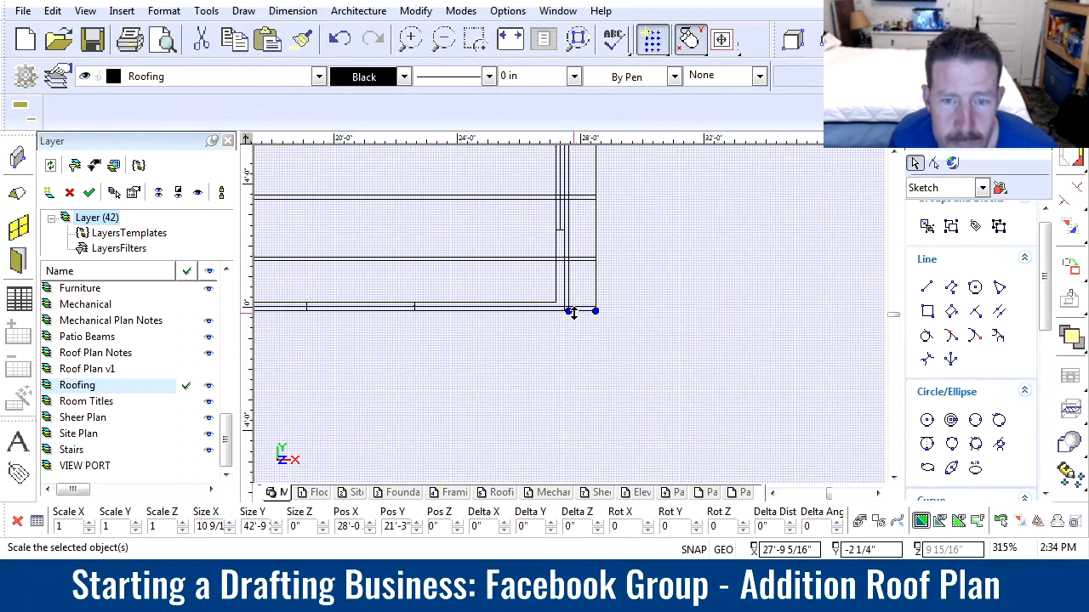
scroll(609, 312, "up", 2)
scroll(474, 323, "up", 1)
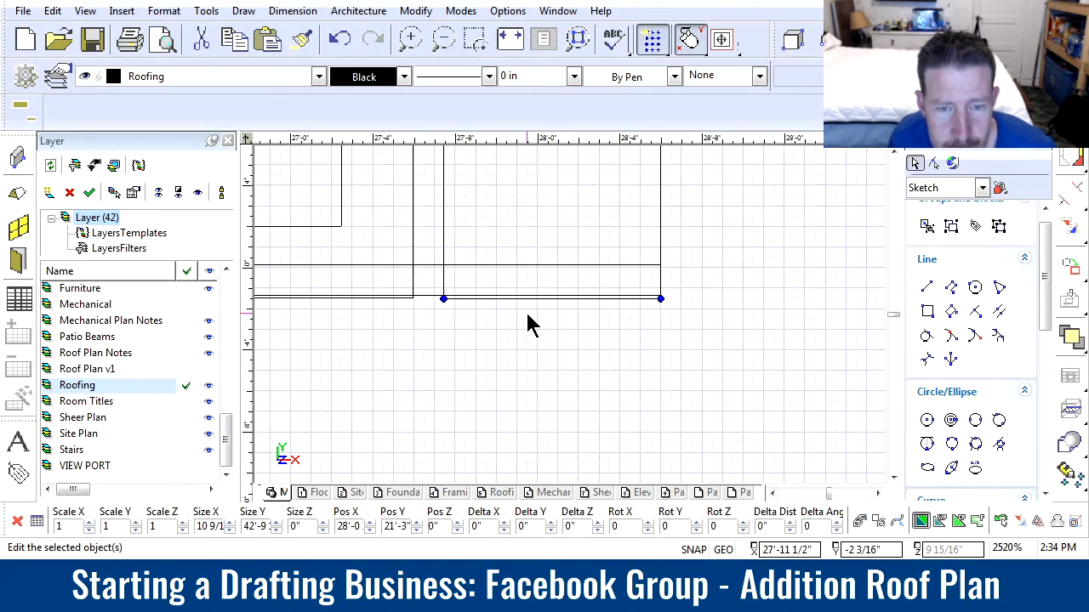
left_click(444, 299)
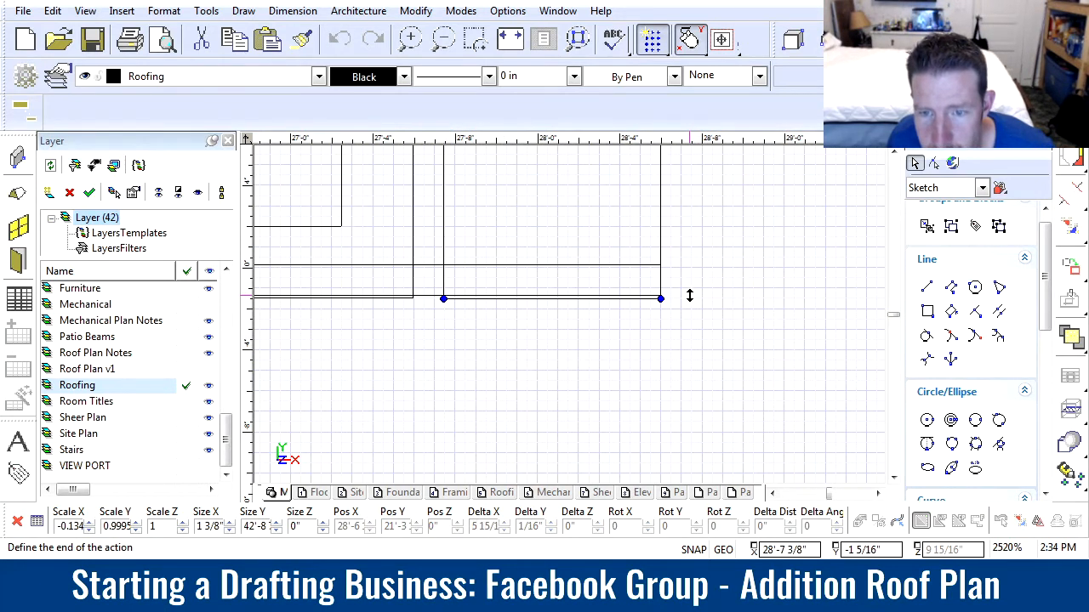
left_click(689, 296)
scroll(562, 325, "down", 5)
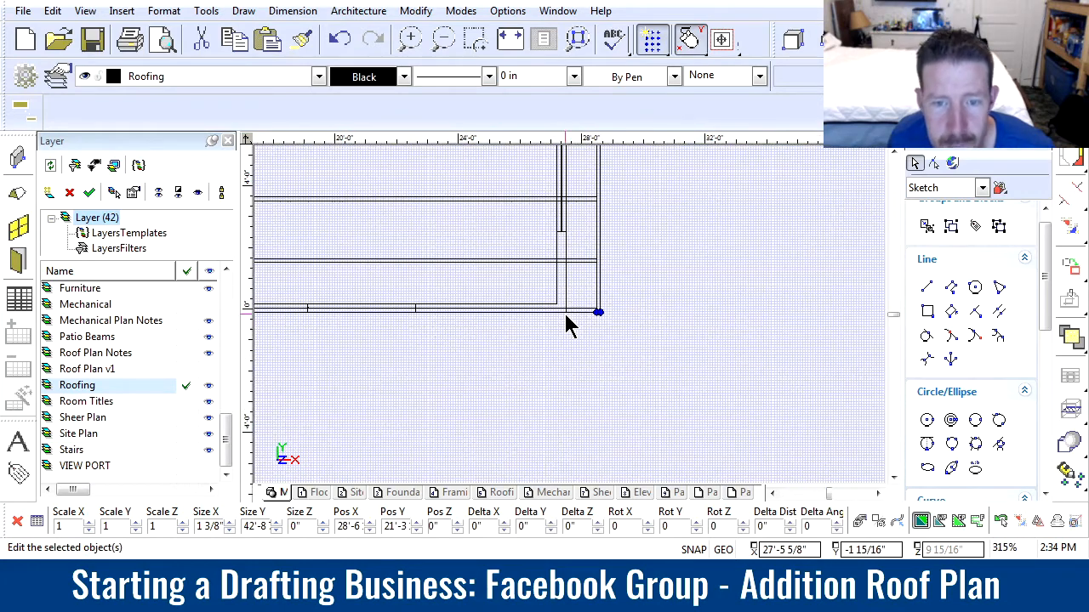
Stretch the fascia board on the addition's left eave down to the existing roof's lower edge, with its end flush with the last rafter
scroll(374, 328, "down", 5)
scroll(570, 323, "up", 2)
scroll(561, 316, "up", 3)
scroll(560, 315, "down", 2)
scroll(568, 320, "up", 5)
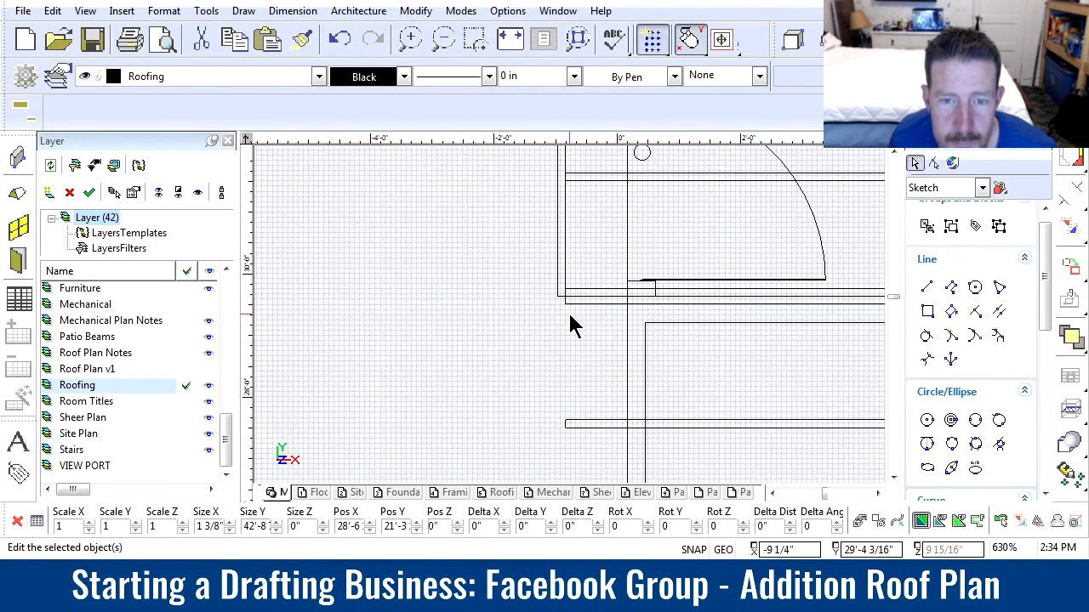
scroll(570, 341, "down", 3)
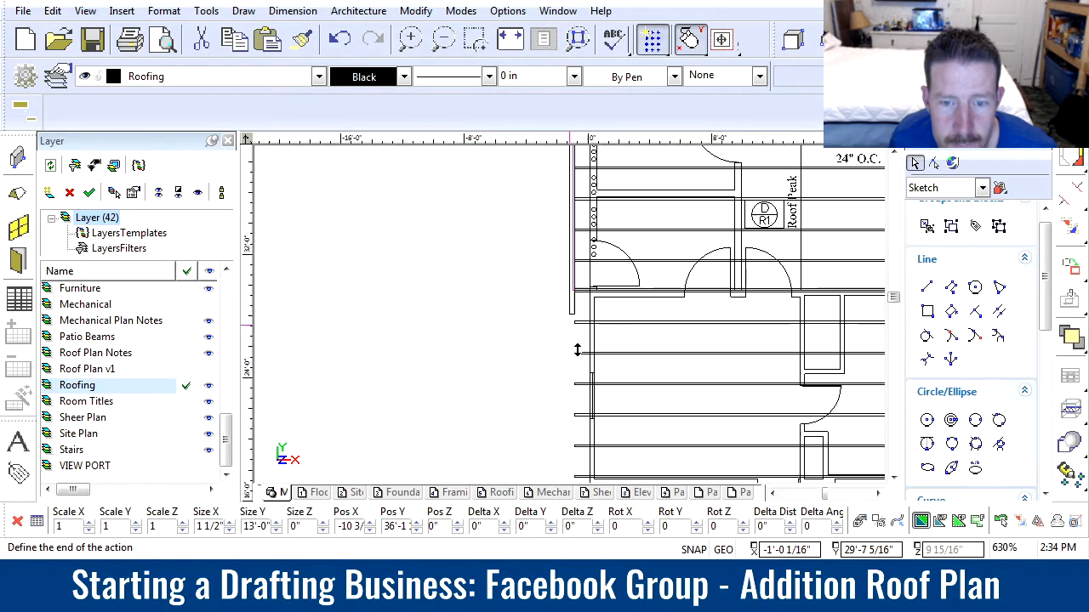
scroll(569, 349, "down", 1)
scroll(569, 348, "up", 5)
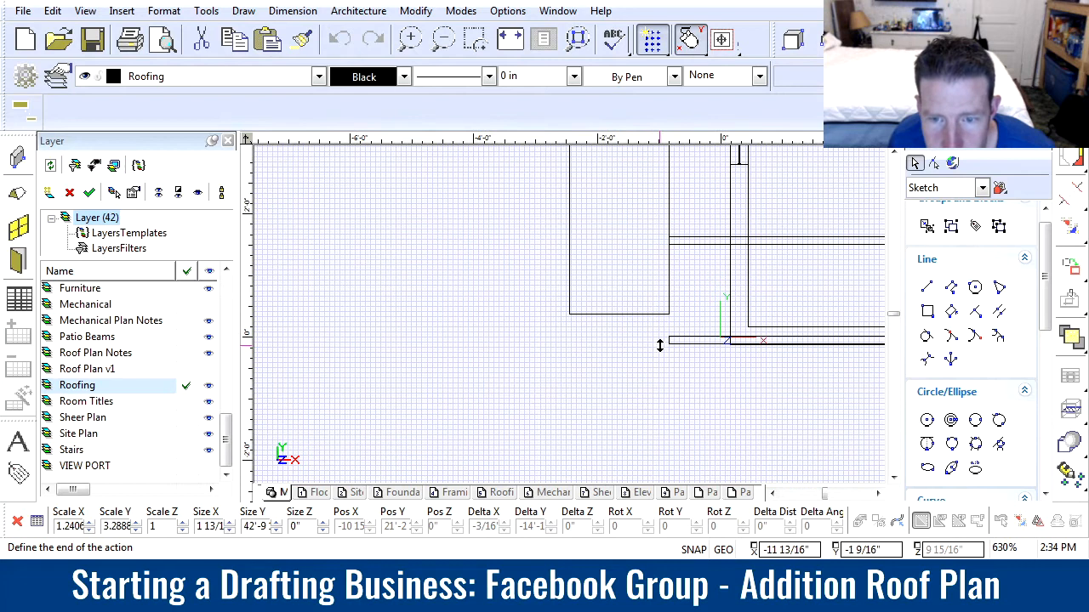
scroll(570, 314, "up", 2)
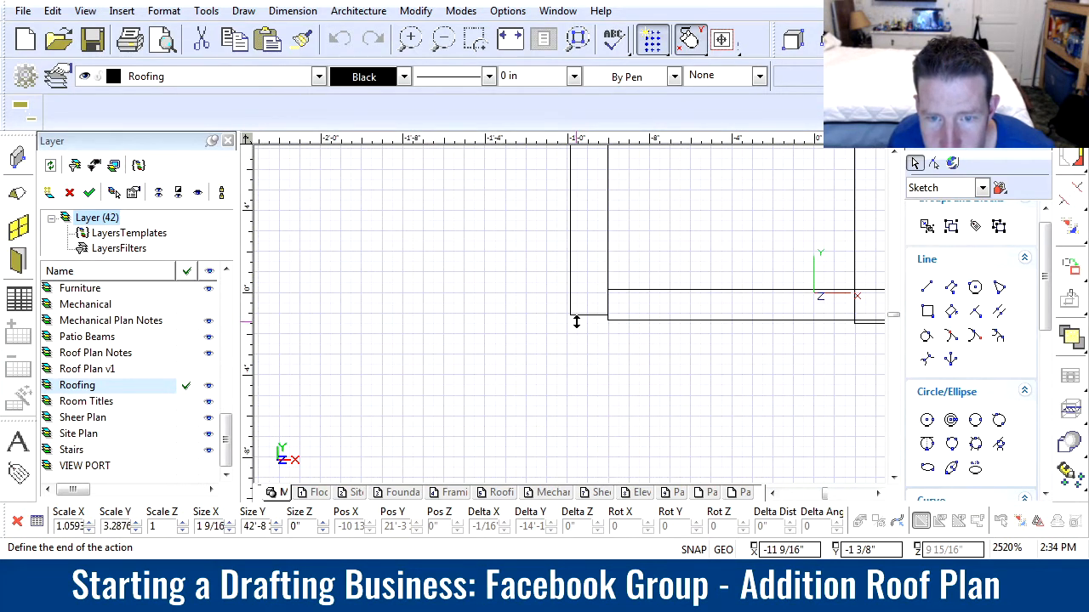
left_click(576, 319)
scroll(593, 320, "up", 2)
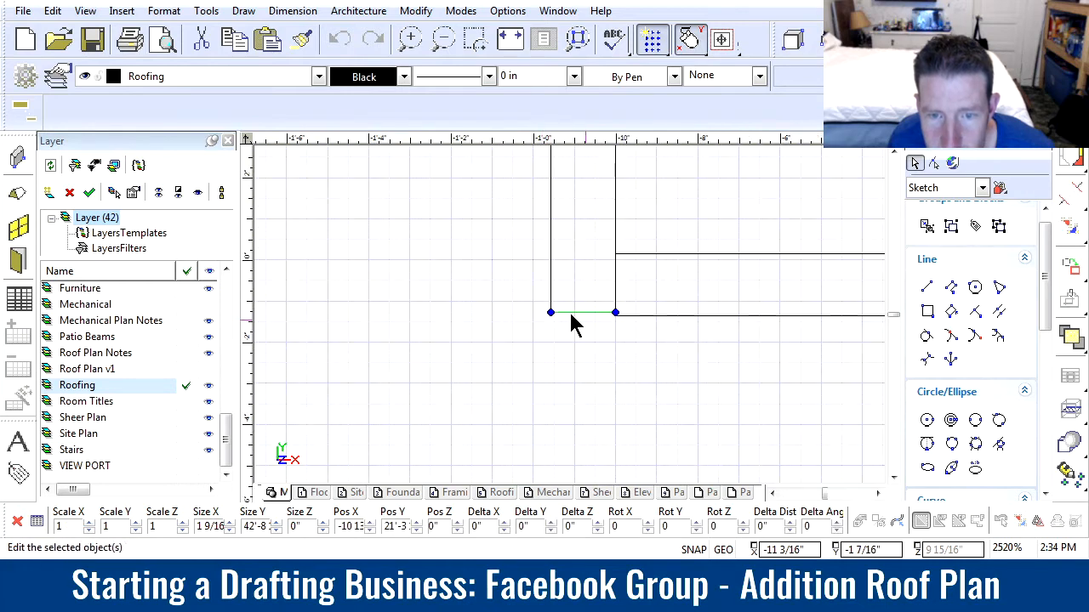
left_click(589, 314)
left_click(662, 318)
Select the end rafter along the existing roof's lower edge, near its lower-left corner
scroll(578, 323, "down", 7)
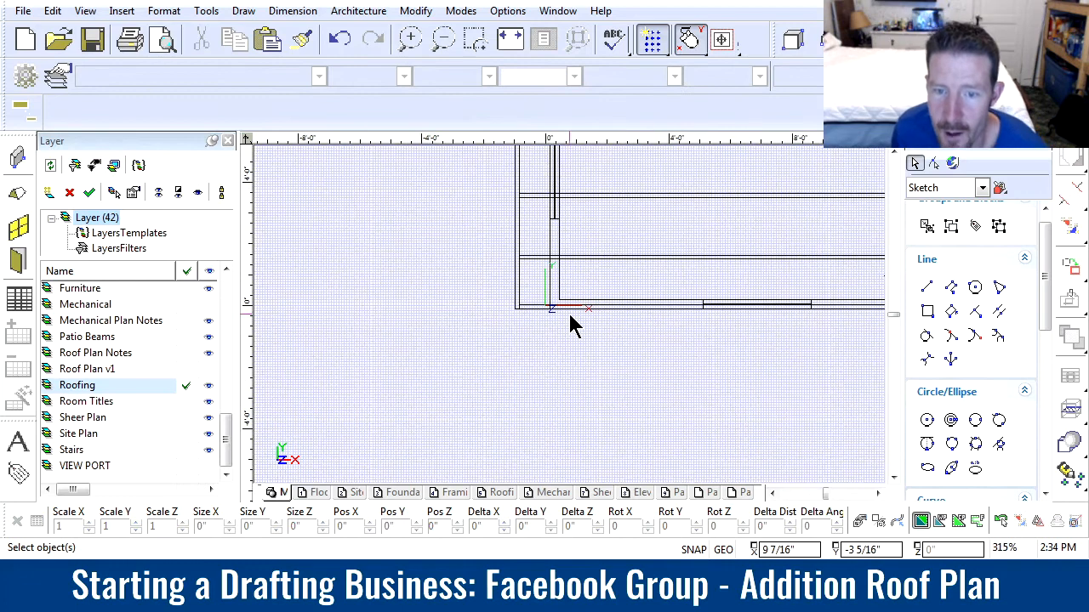
scroll(704, 352, "up", 1)
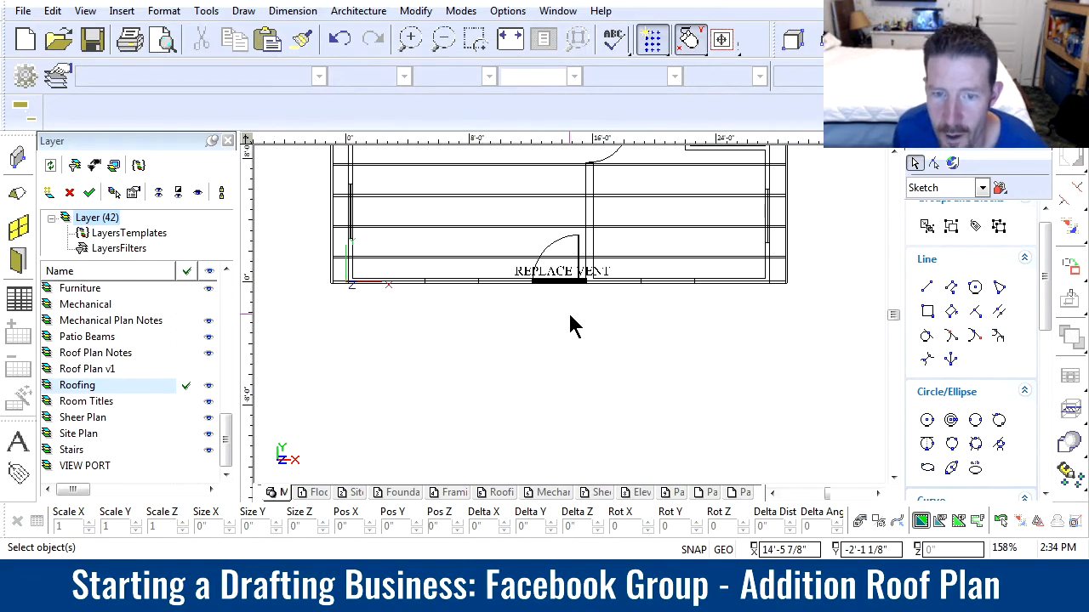
scroll(572, 326, "down", 1)
scroll(574, 325, "up", 2)
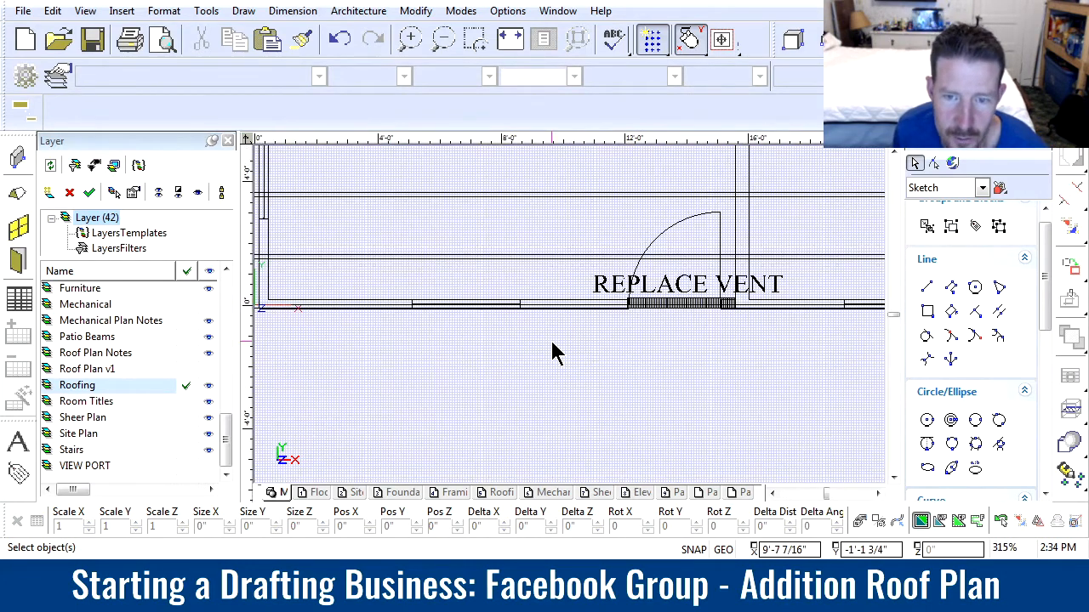
scroll(566, 344, "down", 1)
scroll(584, 325, "up", 1)
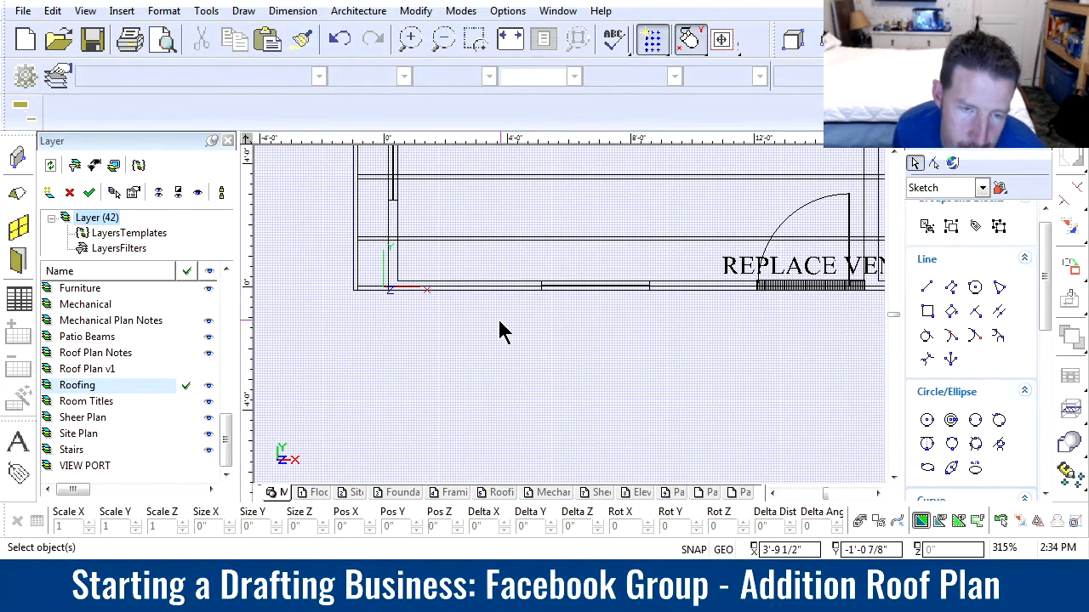
left_click(364, 291)
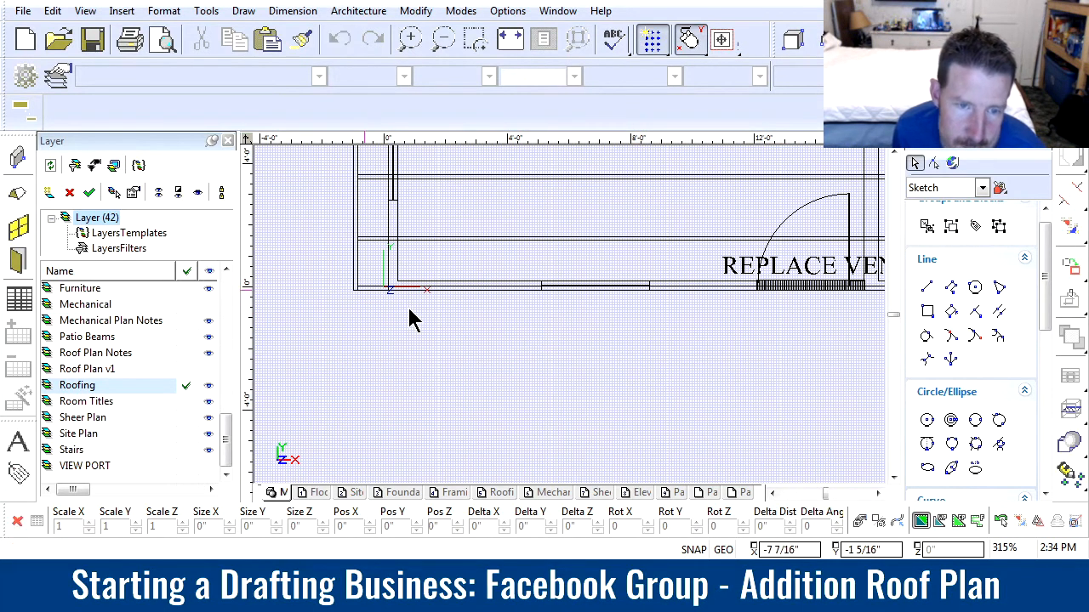
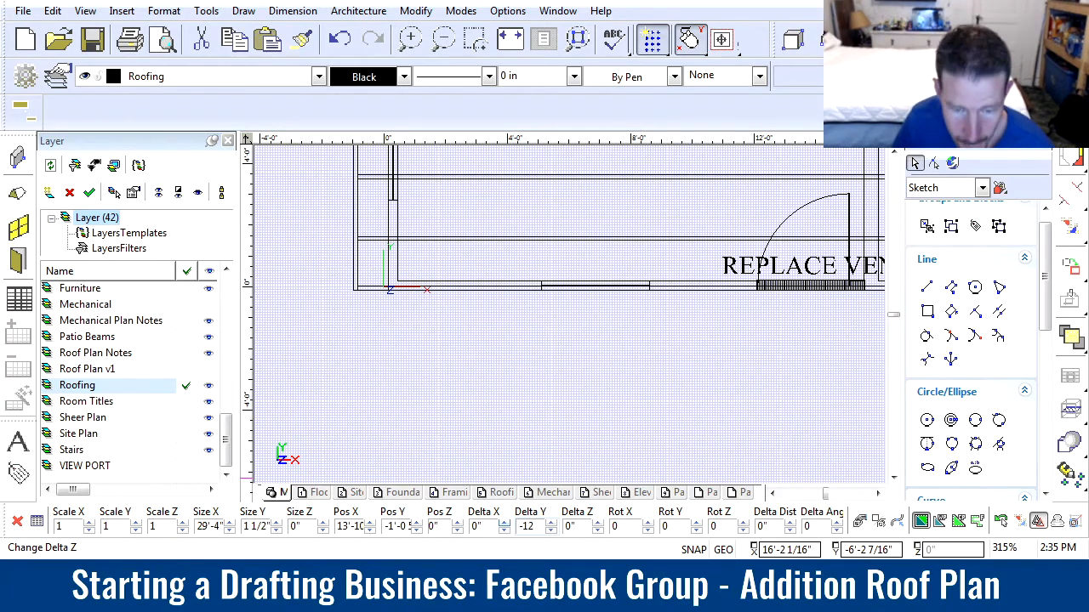
Place a copy of the selected end rafter 12 inches below the original, outside the existing roof's lower wall
key("Return")
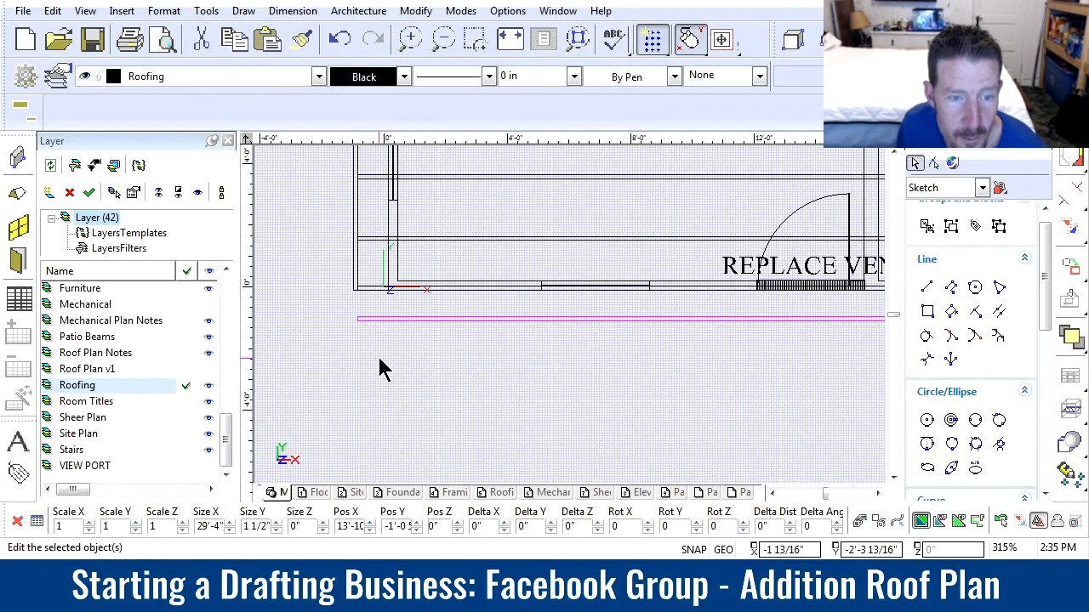
left_click(340, 338)
Stretch the left fascia board down to the outer edge of the new end rafter, about 43'-8" long
scroll(340, 332, "up", 3)
left_click(603, 249)
left_click(604, 250)
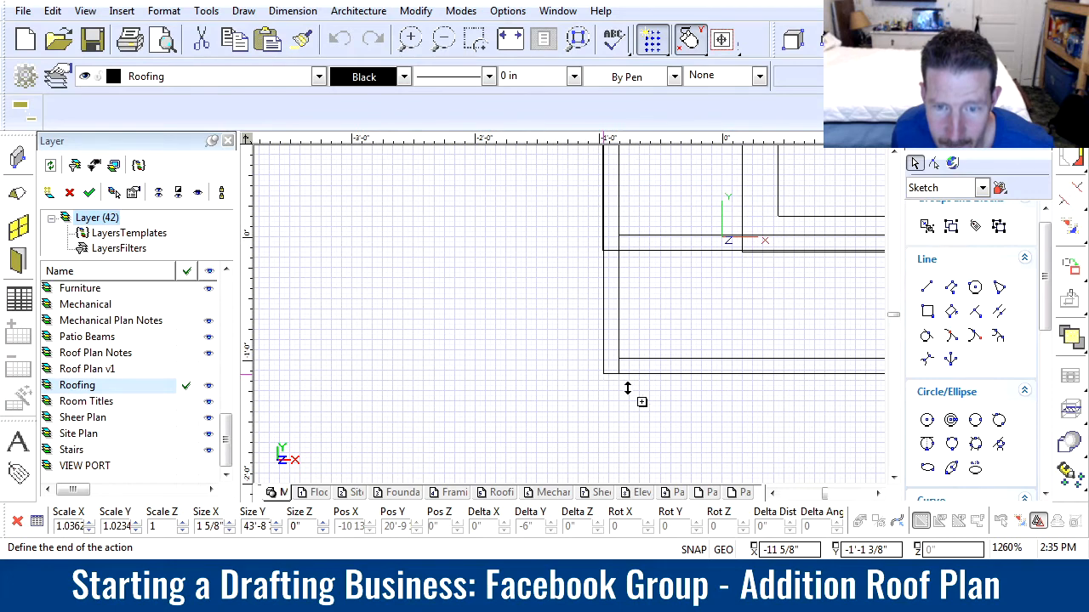
left_click(603, 380)
Stretch the right fascia board down flush with the new end rafter, about 1 1/2" wide and 43'-8" long
scroll(770, 382, "down", 3)
scroll(742, 315, "down", 2)
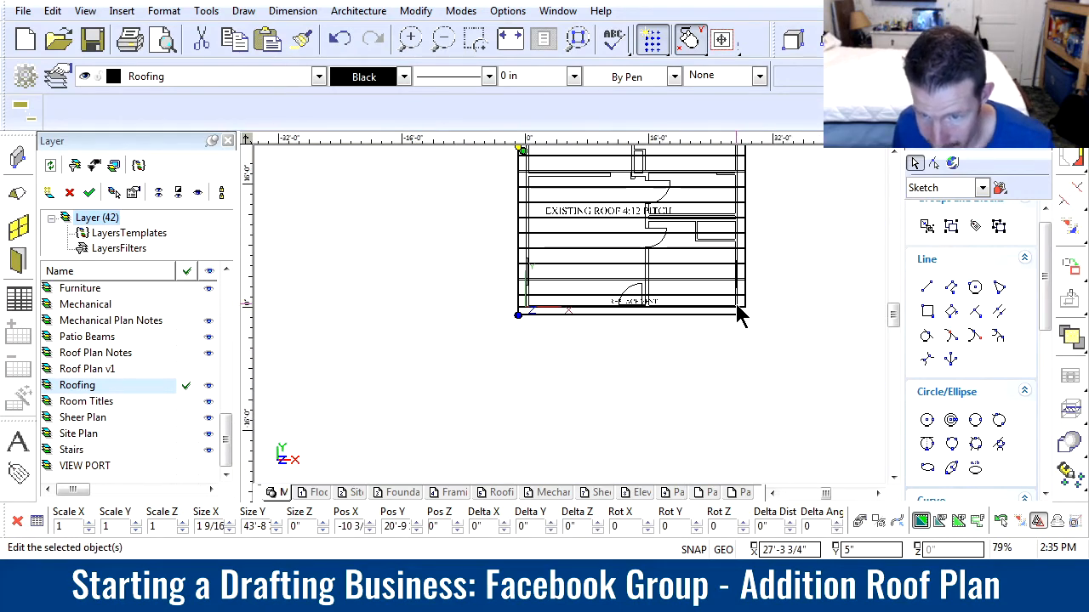
scroll(608, 315, "up", 5)
scroll(581, 371, "down", 1)
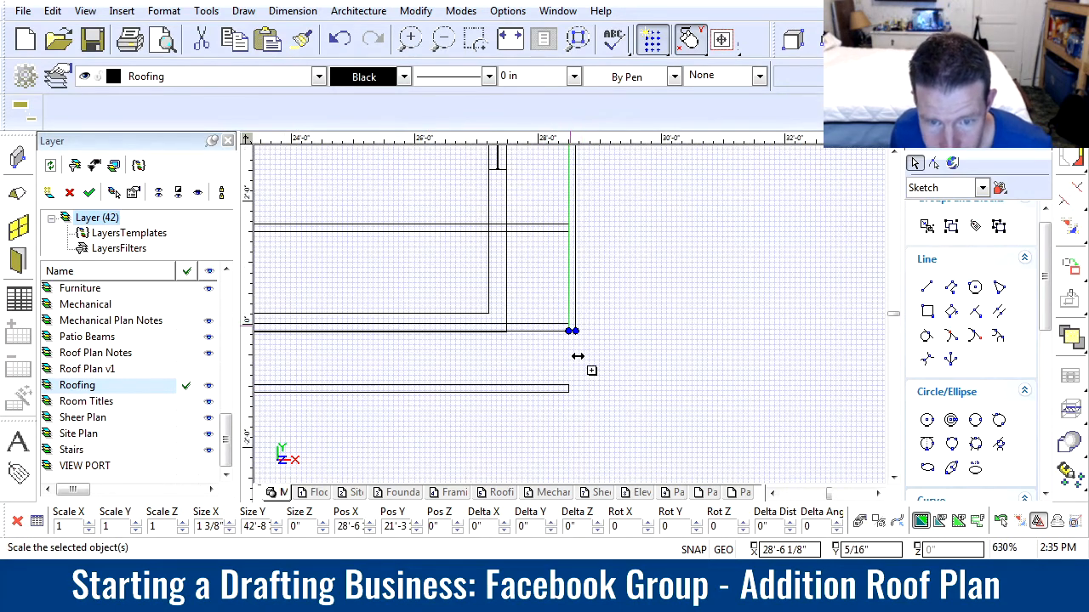
left_click(576, 331)
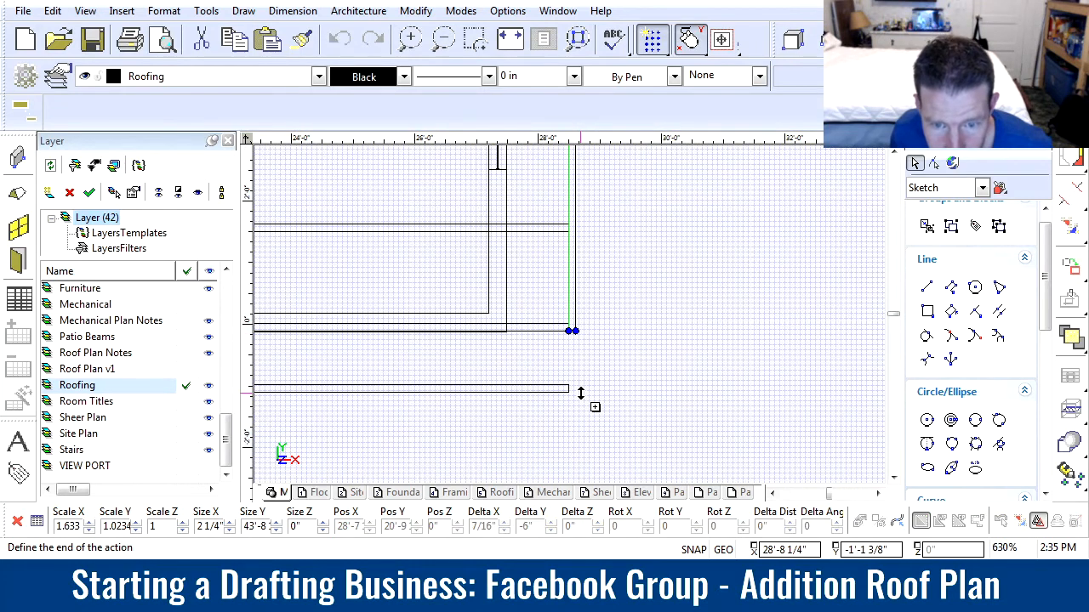
scroll(570, 313, "up", 4)
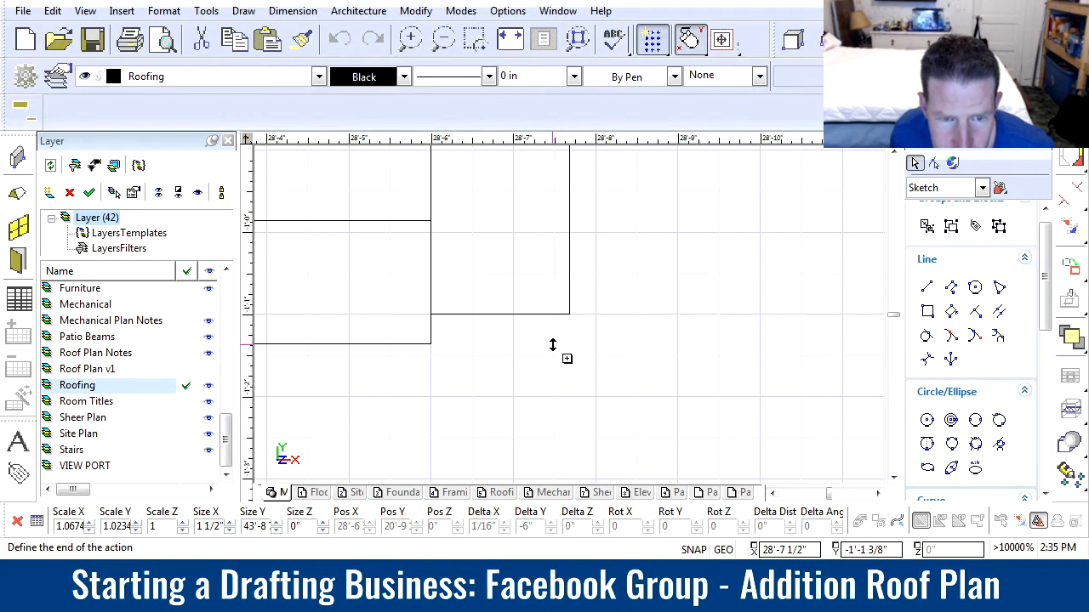
left_click(553, 344)
Review the full roof plan with its extended fascia boards and open the roofing layout sheet
scroll(557, 321, "down", 10)
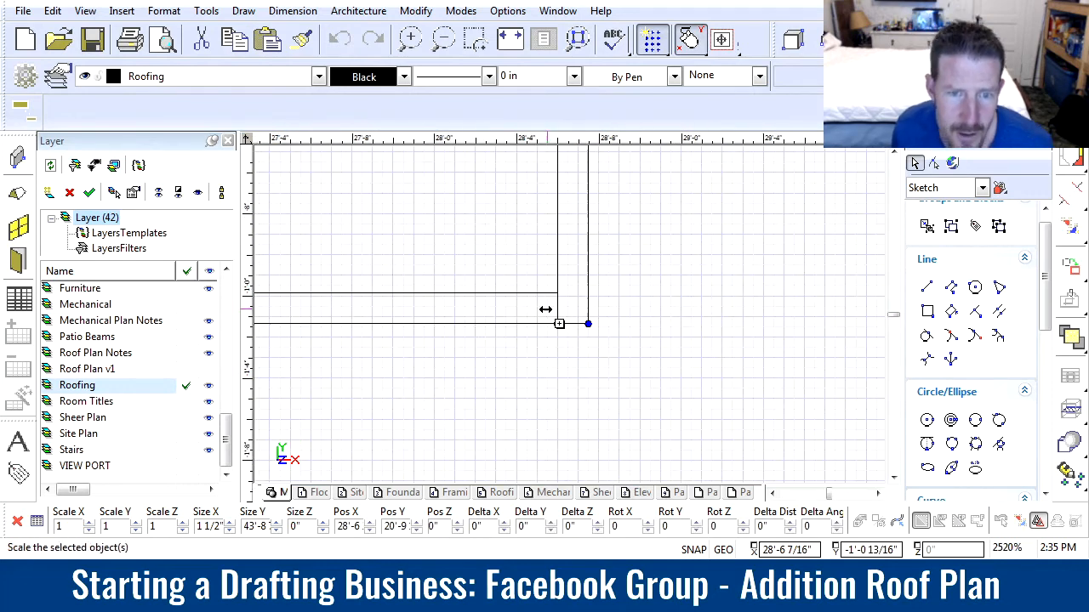
scroll(556, 317, "down", 1)
scroll(566, 318, "down", 2)
scroll(573, 314, "down", 2)
scroll(576, 322, "up", 2)
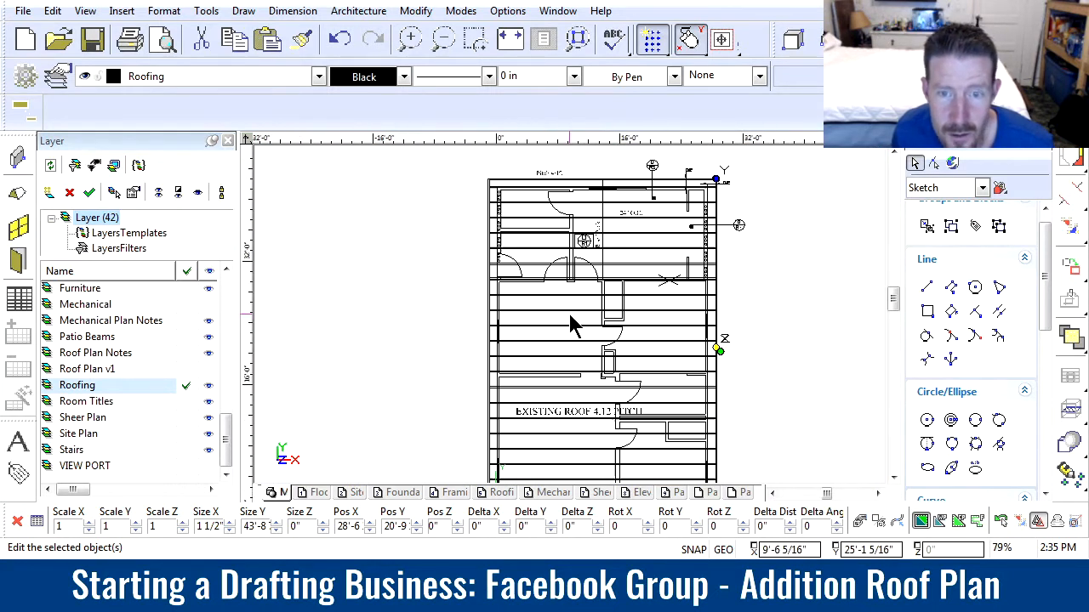
scroll(602, 355, "down", 2)
scroll(571, 323, "up", 2)
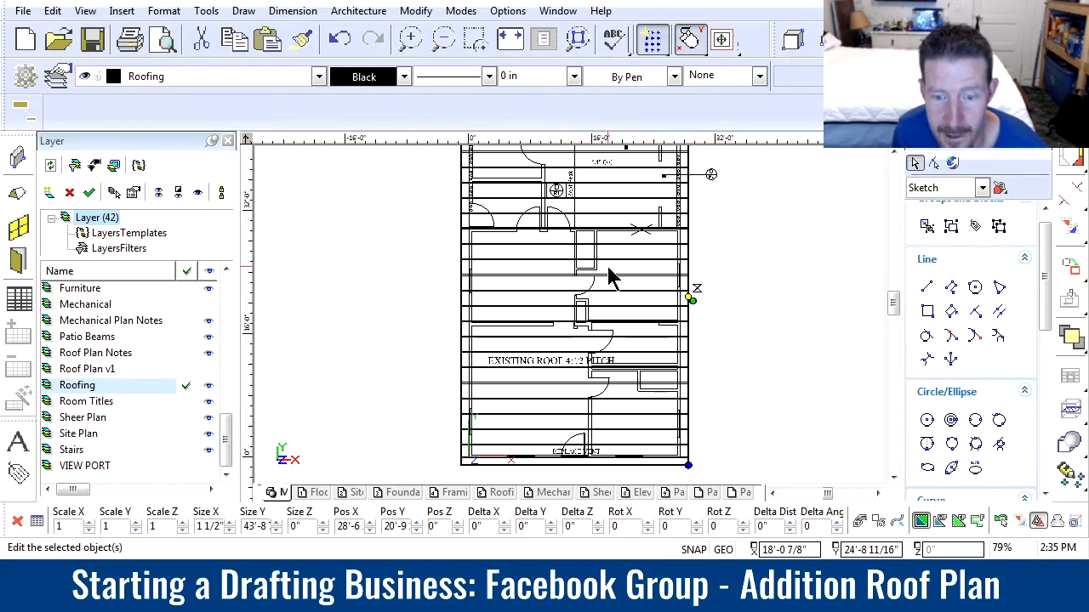
middle_click_drag(608, 277, 577, 304)
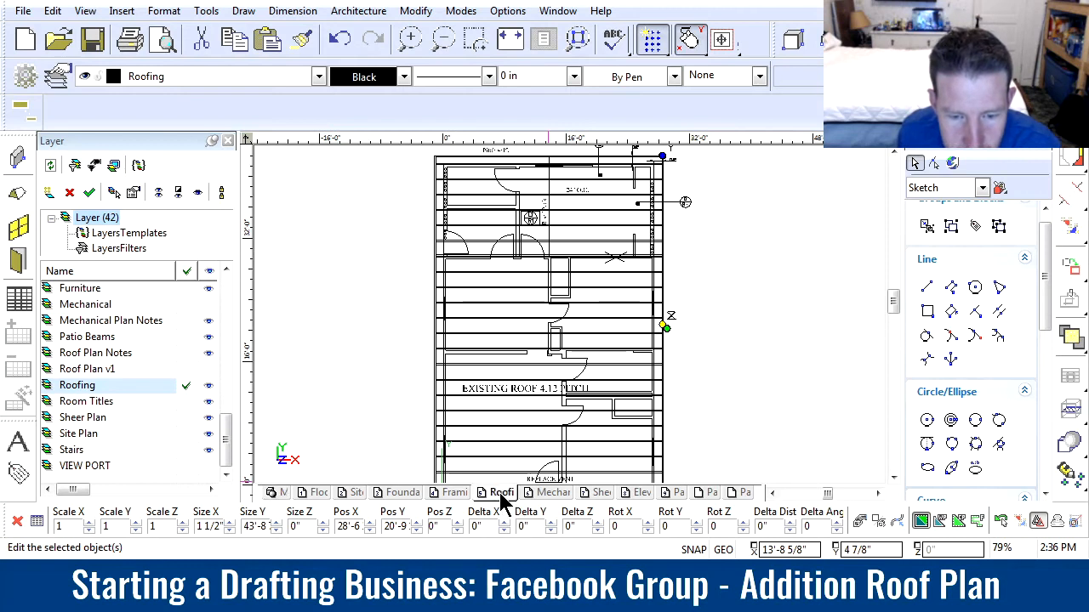
left_click(551, 494)
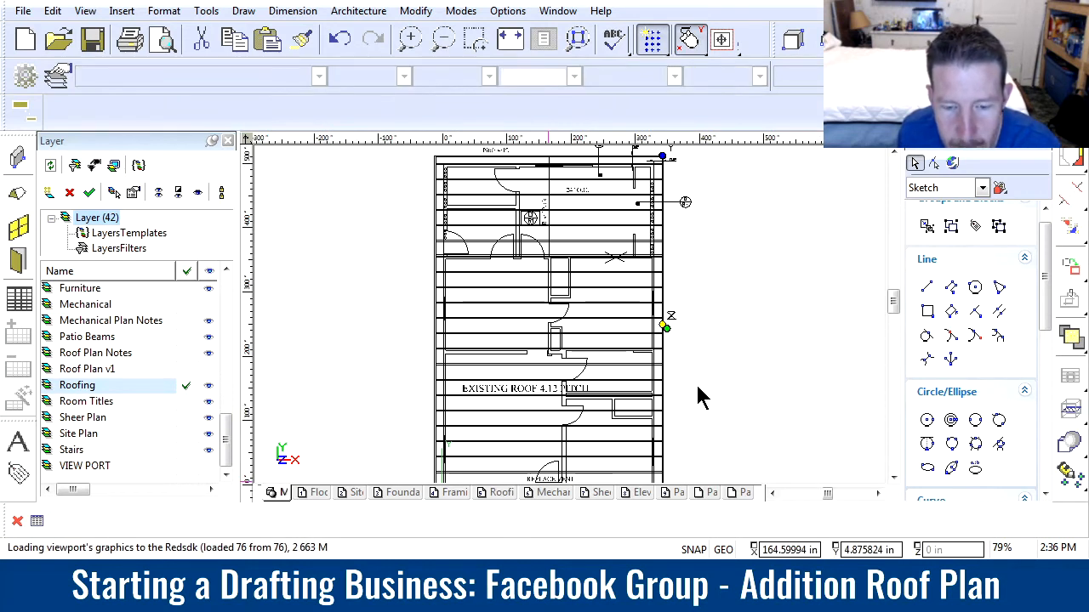